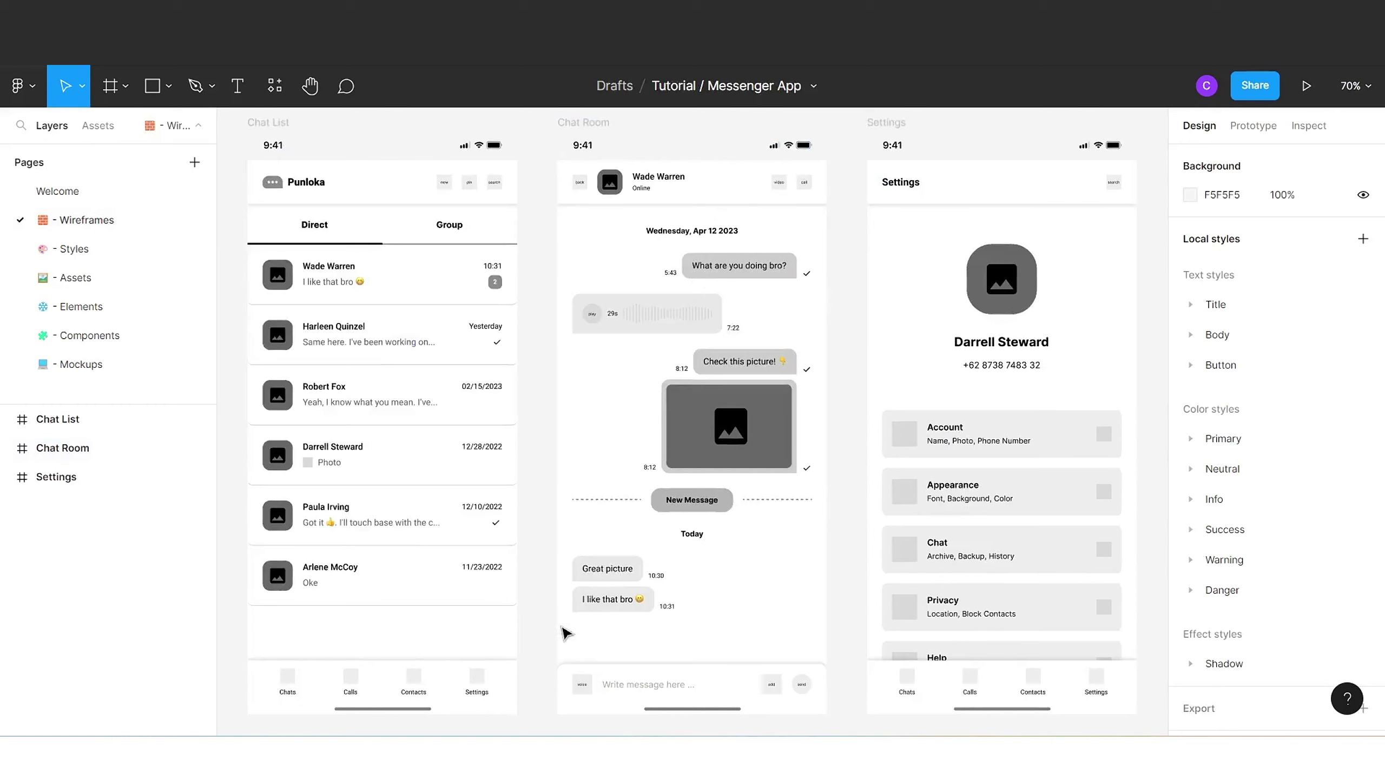
- On the Components page, add the text "Wednesday, Apr 12 2023" on the canvas beside the Form Message component
{"action": "left_click", "coordinate": [100, 336]}
{"action": "scroll", "coordinate": [743, 532], "scroll_direction": "right", "scroll_amount": 7}
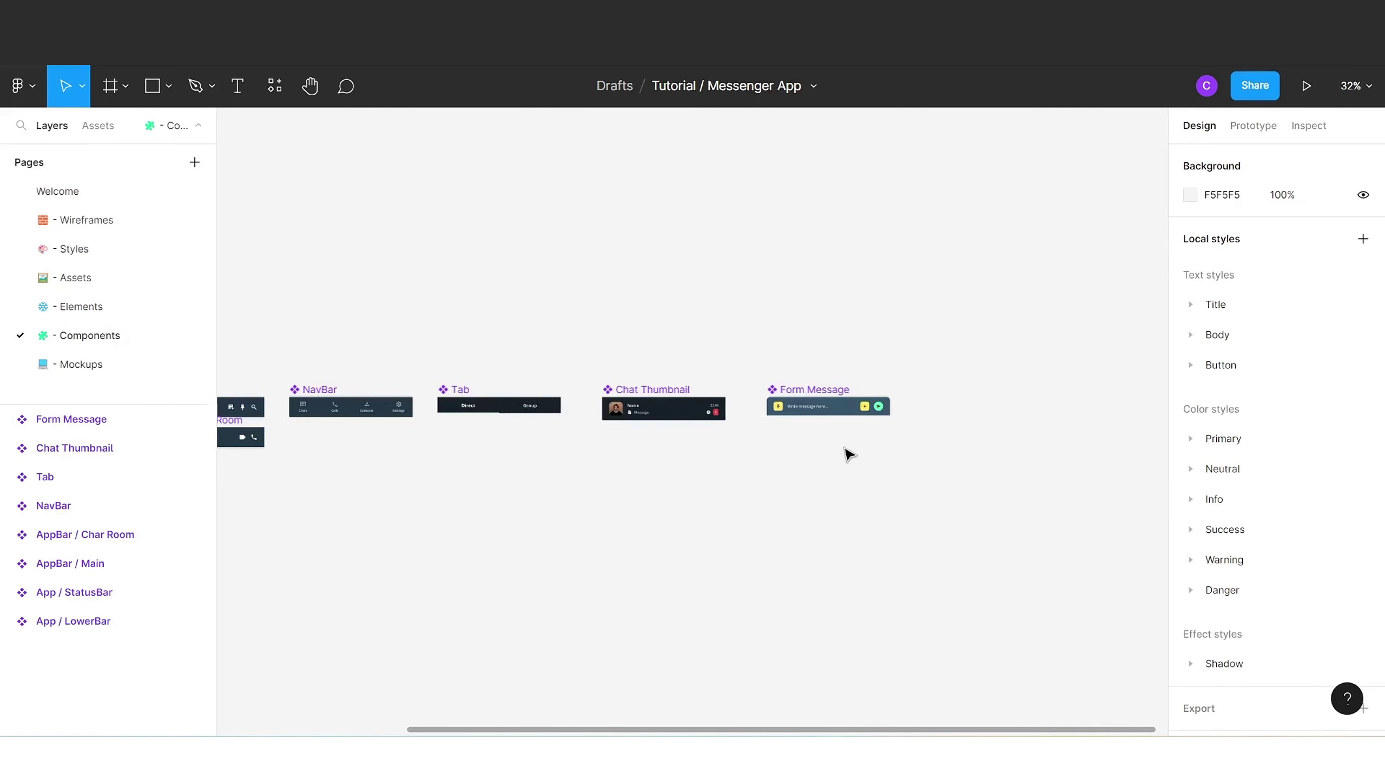
{"action": "scroll", "coordinate": [1006, 406], "scroll_direction": "right", "scroll_amount": 5}
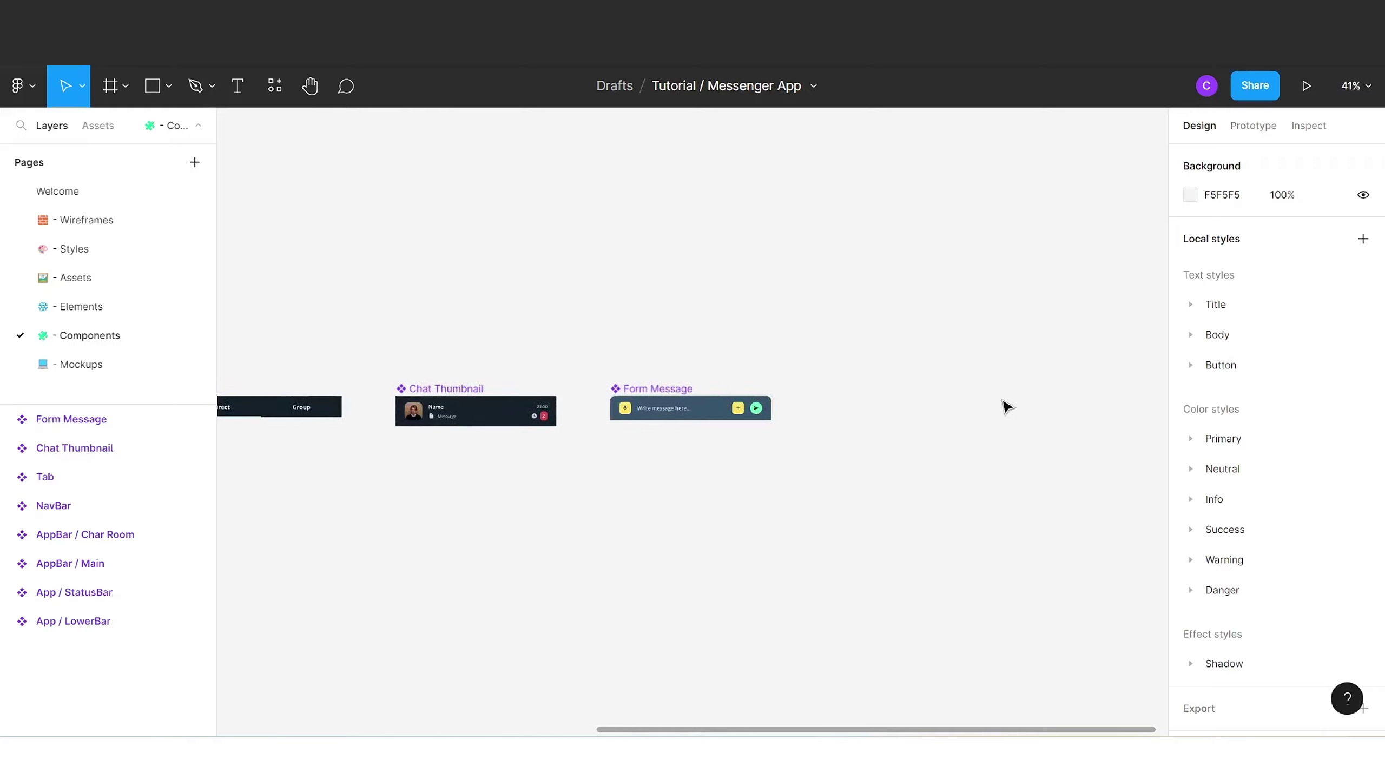
{"action": "scroll", "coordinate": [1007, 406], "scroll_direction": "up", "scroll_amount": 5}
{"action": "left_click", "coordinate": [237, 85]}
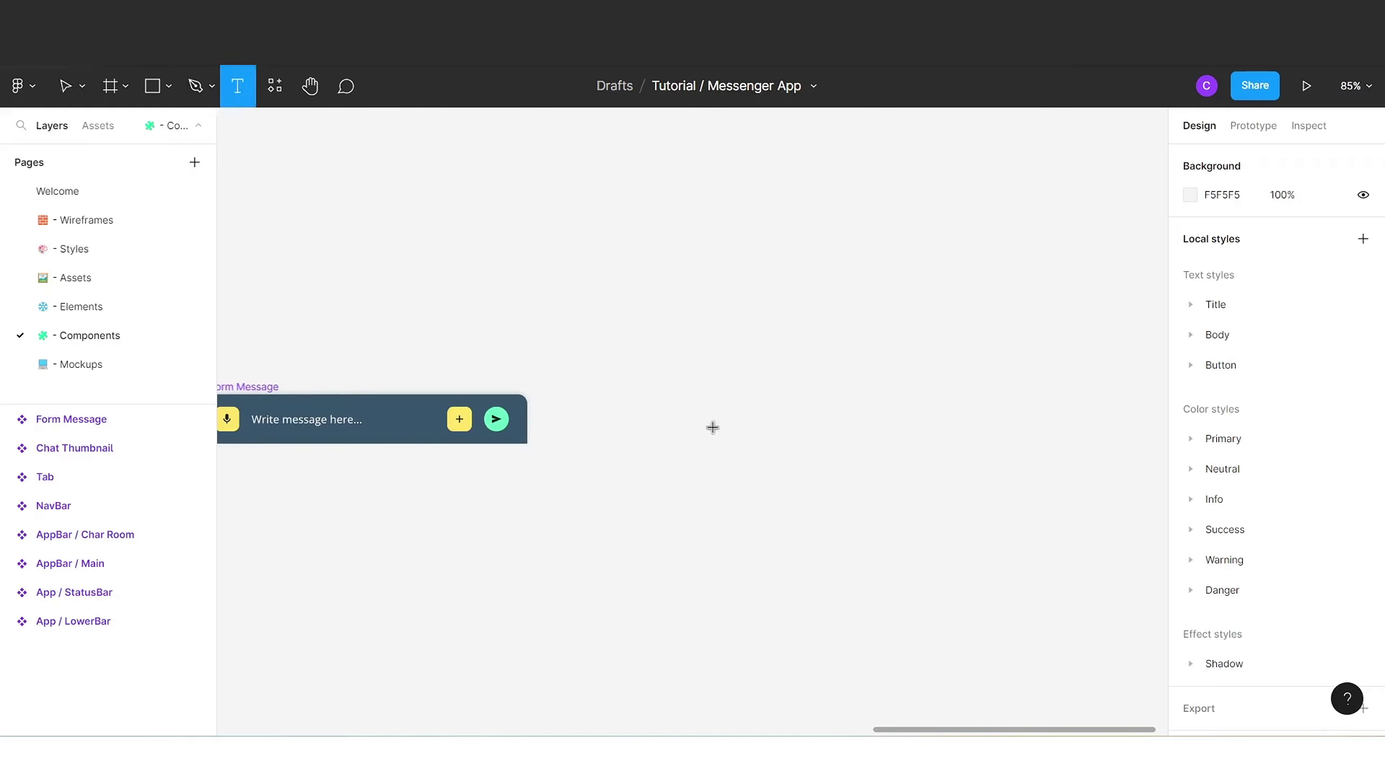
{"action": "left_click", "coordinate": [715, 431]}
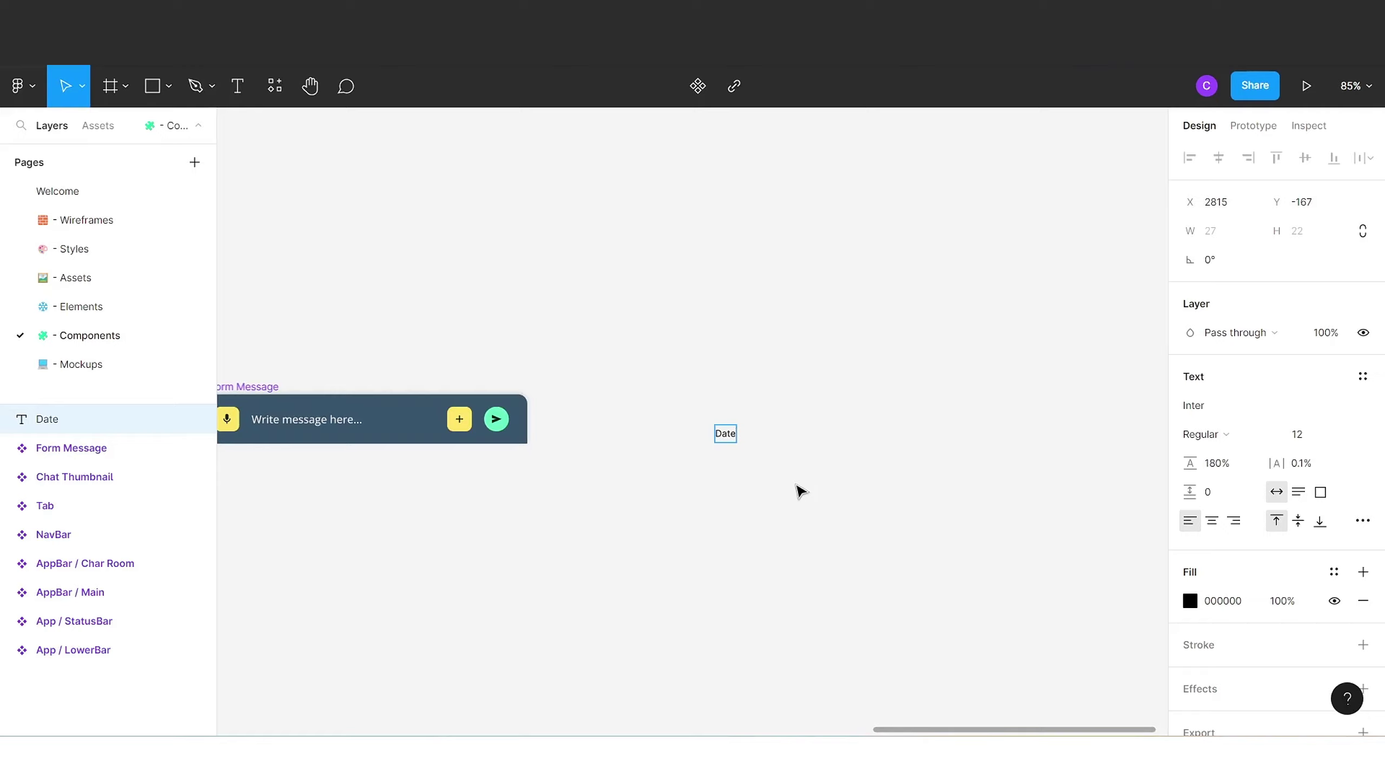
{"action": "type", "text": "Datetime"}
{"action": "key", "text": "ctrl+a"}
{"action": "type", "text": "Wed"}
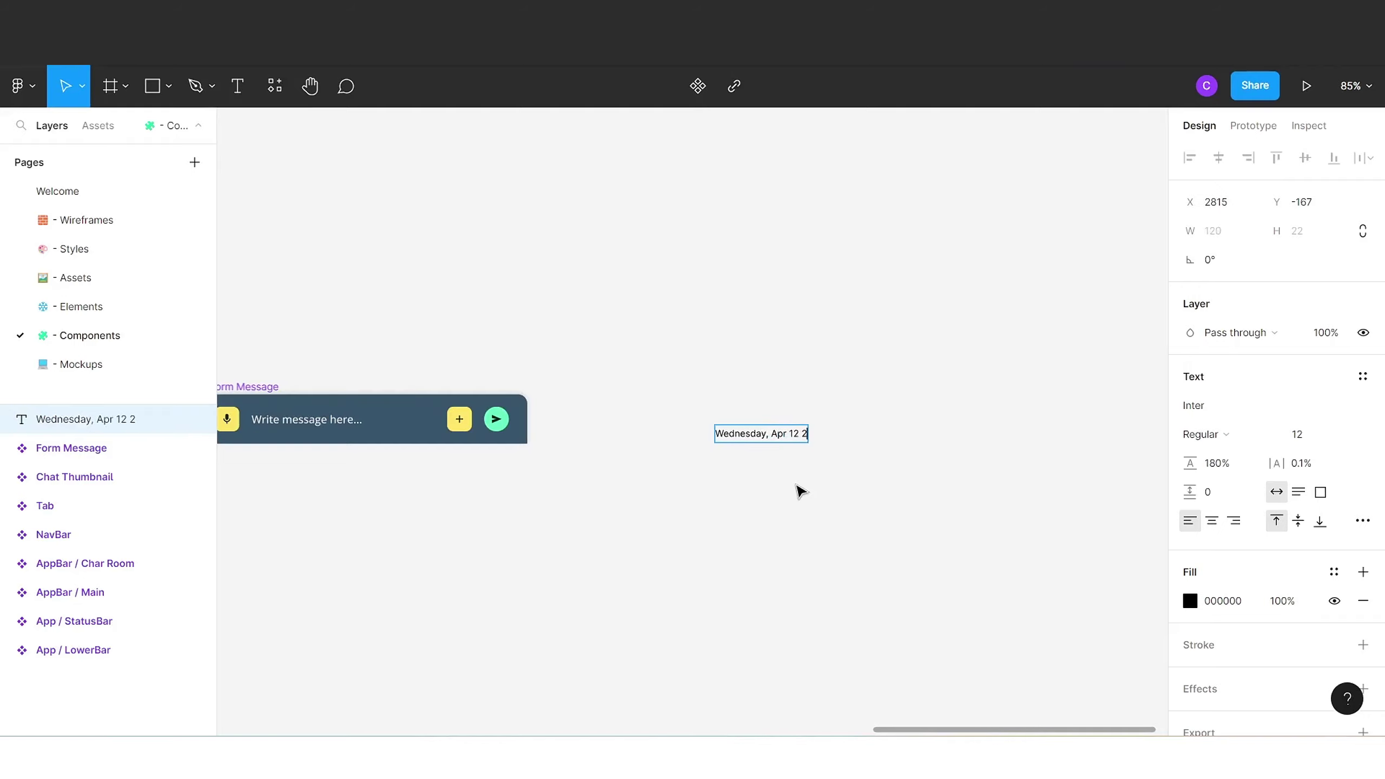
{"action": "key", "text": "Escape"}
- Check the date's look on the Wireframes page and apply the Body/Small/Bold text style to the new date text
{"action": "left_click", "coordinate": [115, 224]}
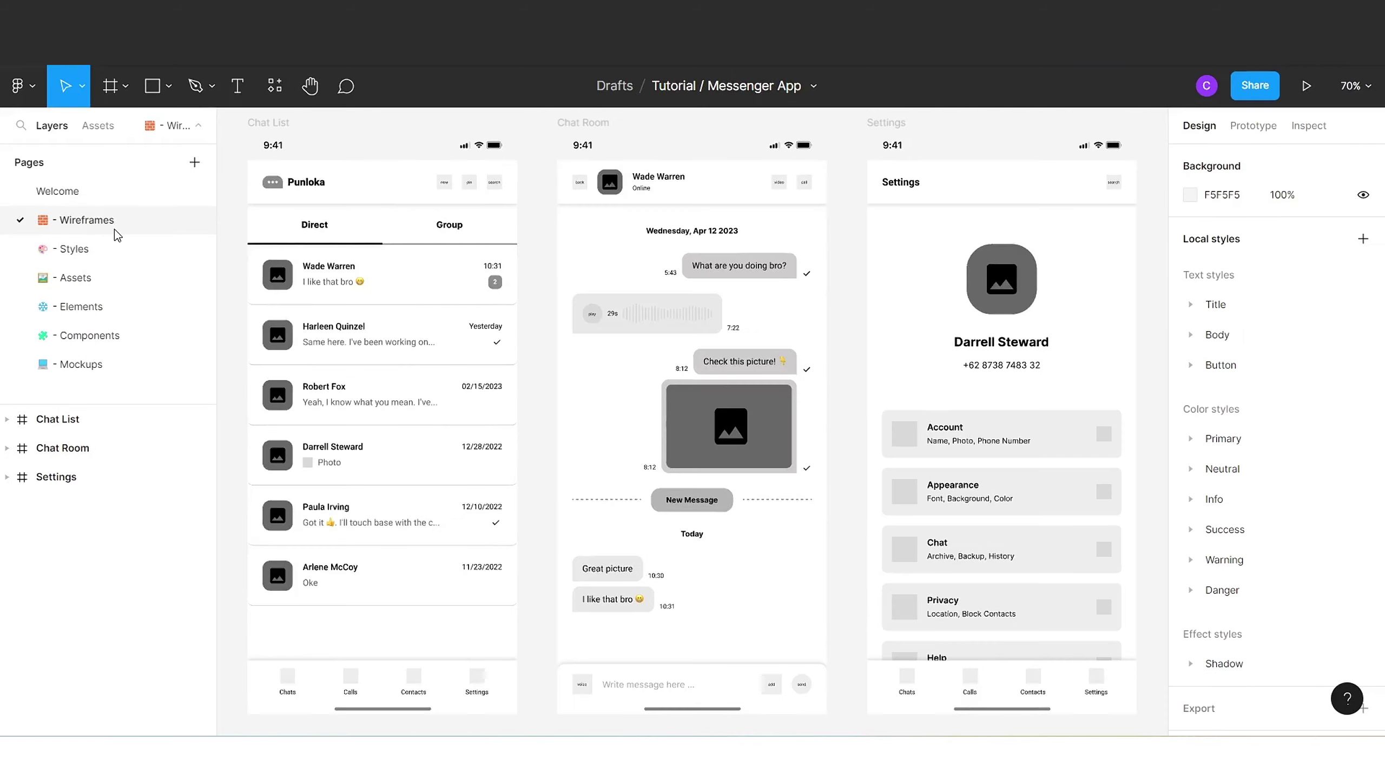
{"action": "left_click", "coordinate": [90, 335]}
{"action": "left_click", "coordinate": [1363, 376]}
{"action": "scroll", "coordinate": [1271, 622], "scroll_direction": "down", "scroll_amount": 5}
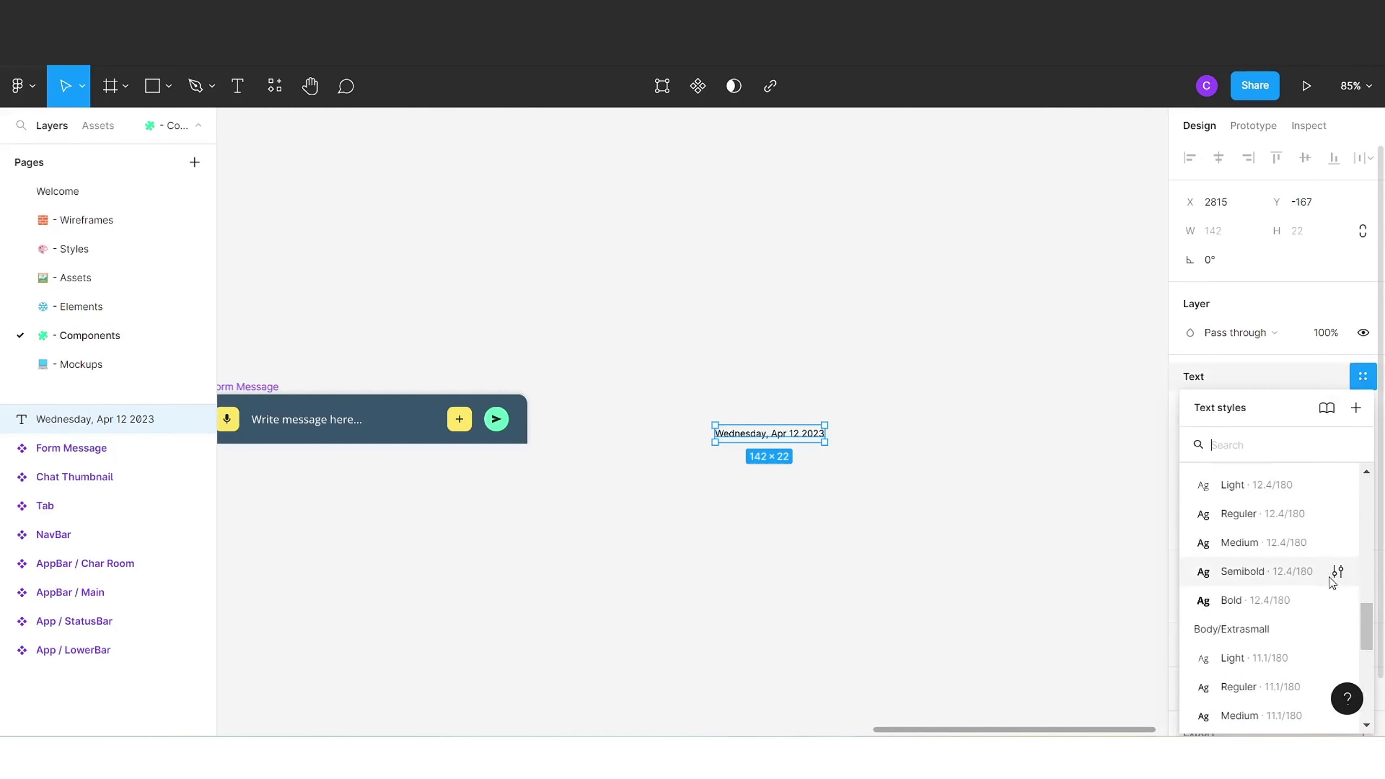
{"action": "left_click", "coordinate": [1242, 601]}
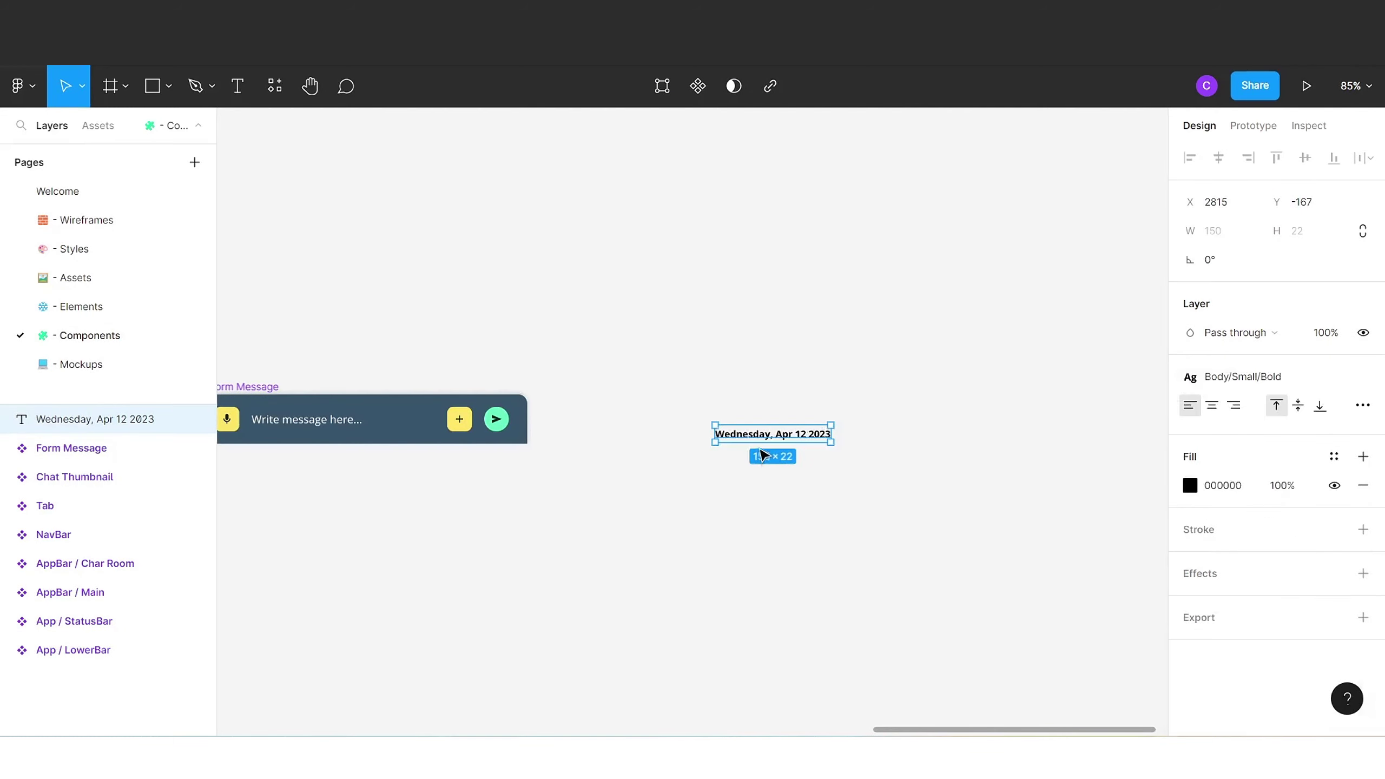
- Move the date text slightly up, level with the Form Message bar, and convert it into a component
{"action": "left_click_drag", "start_coordinate": [802, 423], "coordinate": [827, 405]}
{"action": "right_click", "coordinate": [788, 415]}
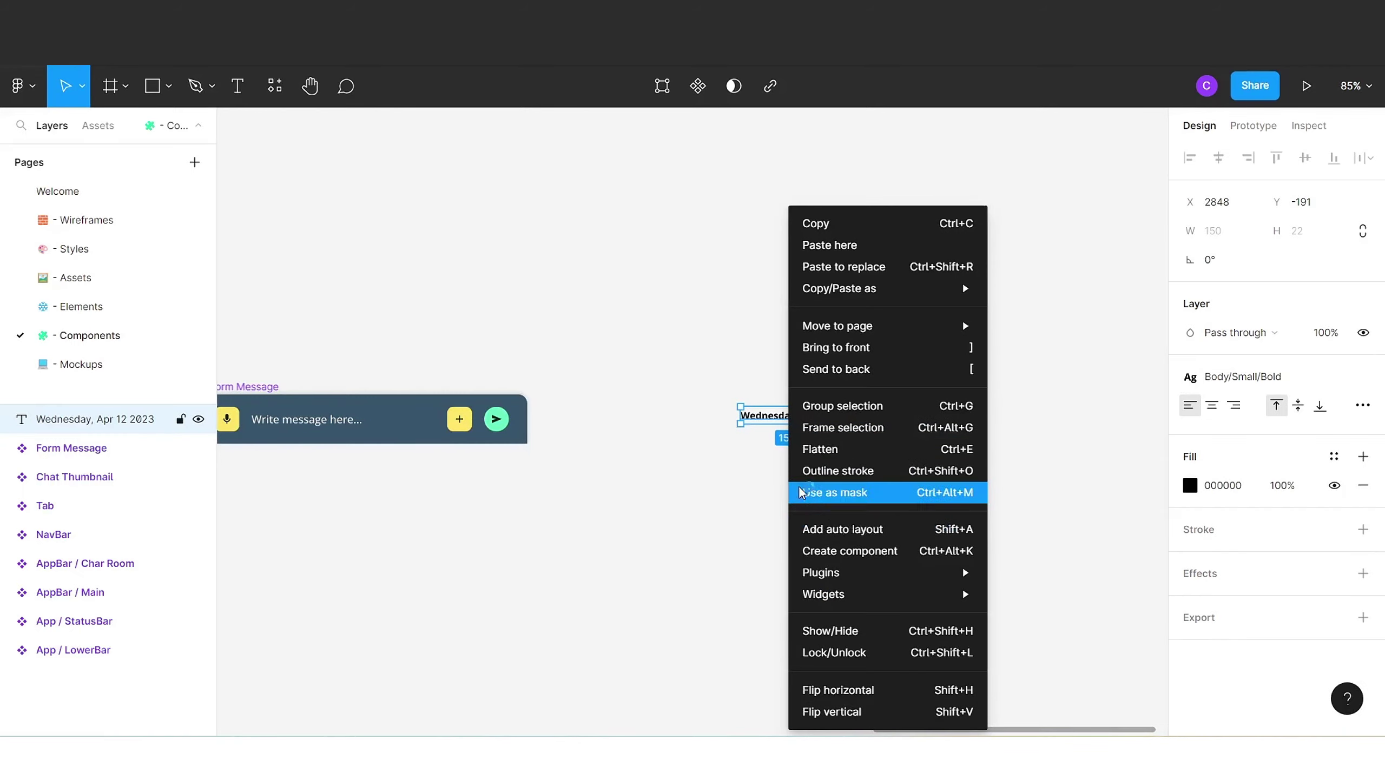
{"action": "key", "text": "ctrl+alt+k"}
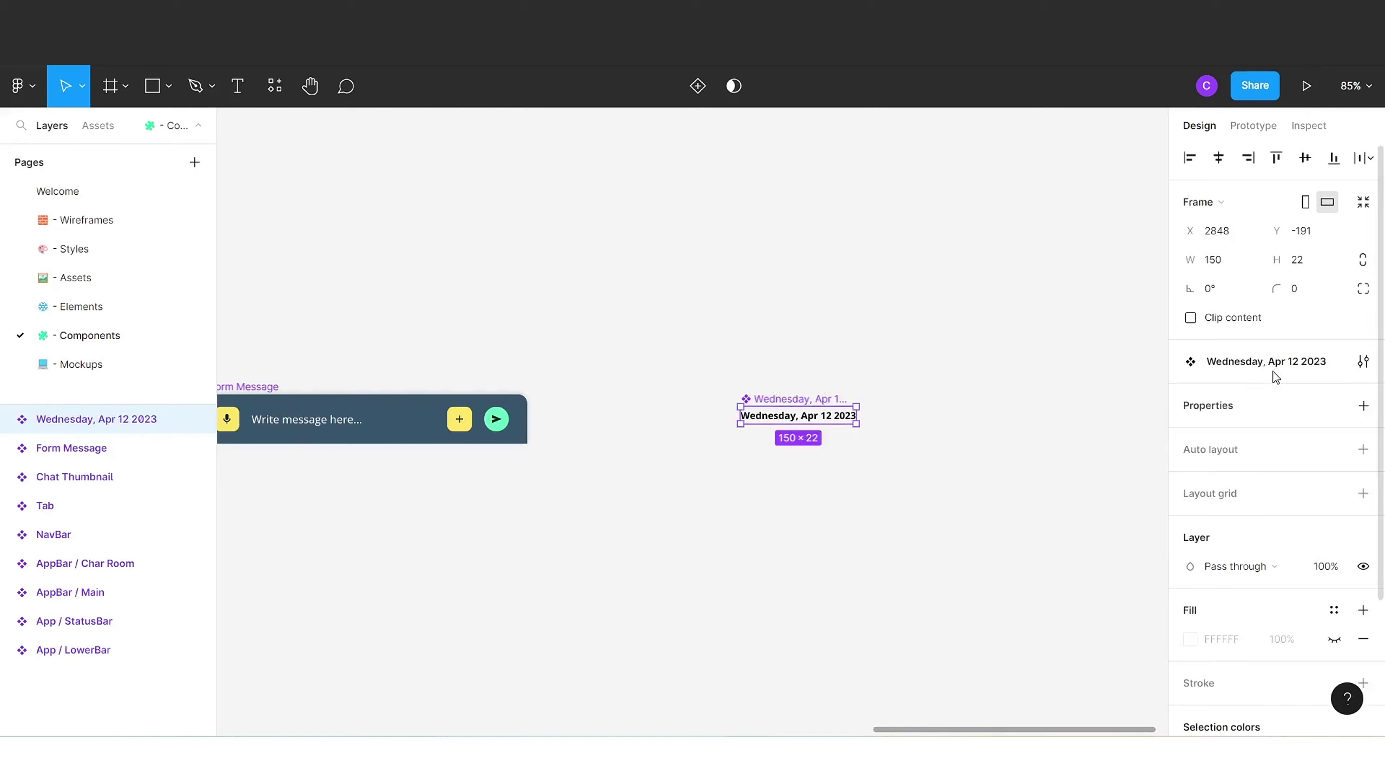
- Add a text property named Datetime with the value "Wednesday, Apr 12 2023" to the date component
{"action": "left_click", "coordinate": [1363, 405]}
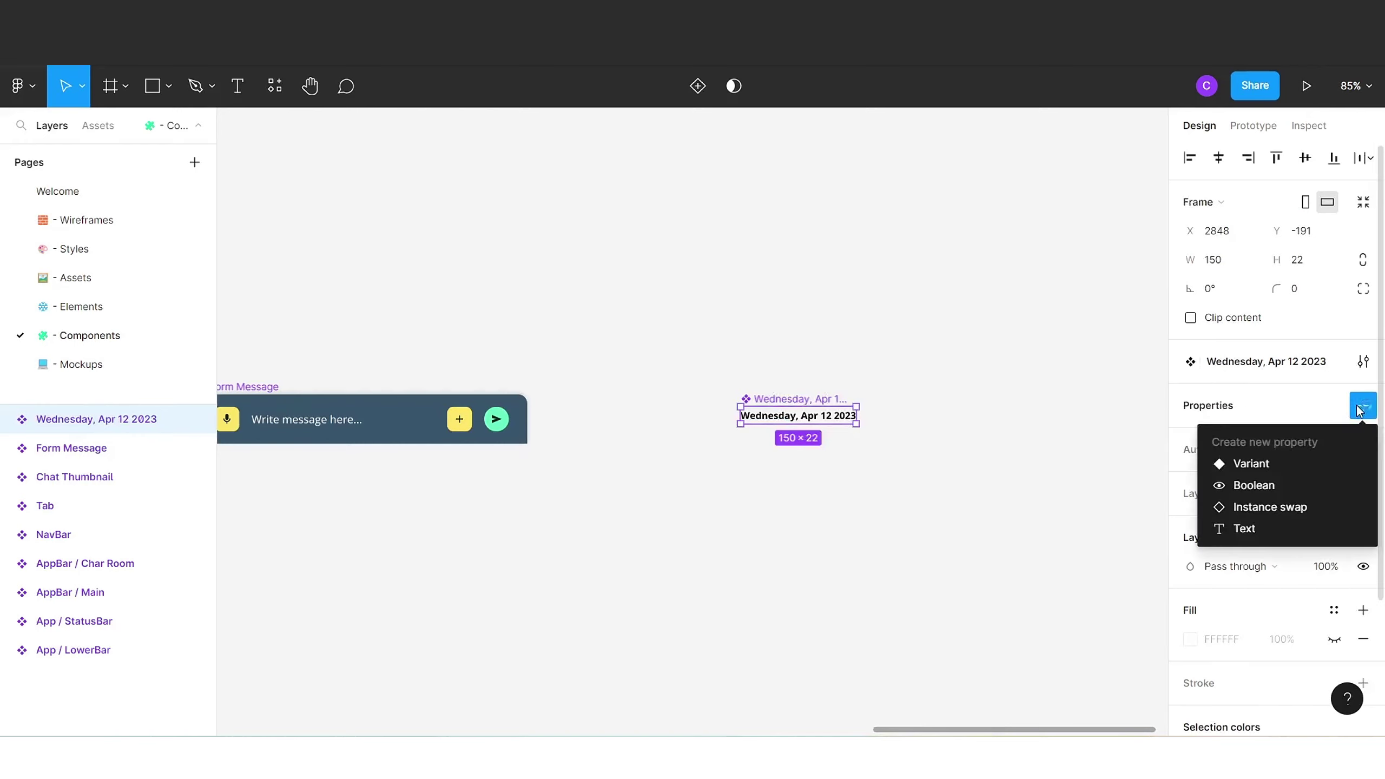
{"action": "left_click", "coordinate": [1260, 525]}
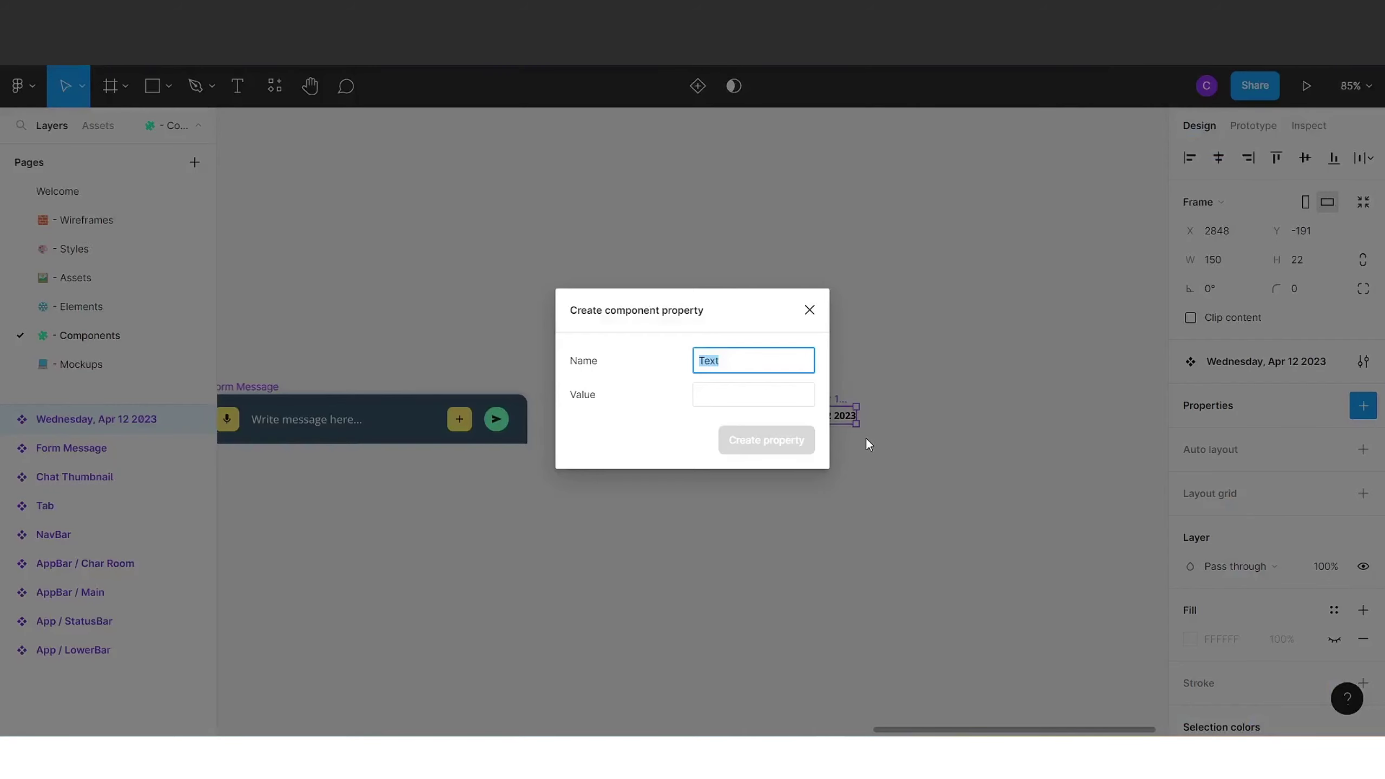
{"action": "left_click", "coordinate": [743, 392]}
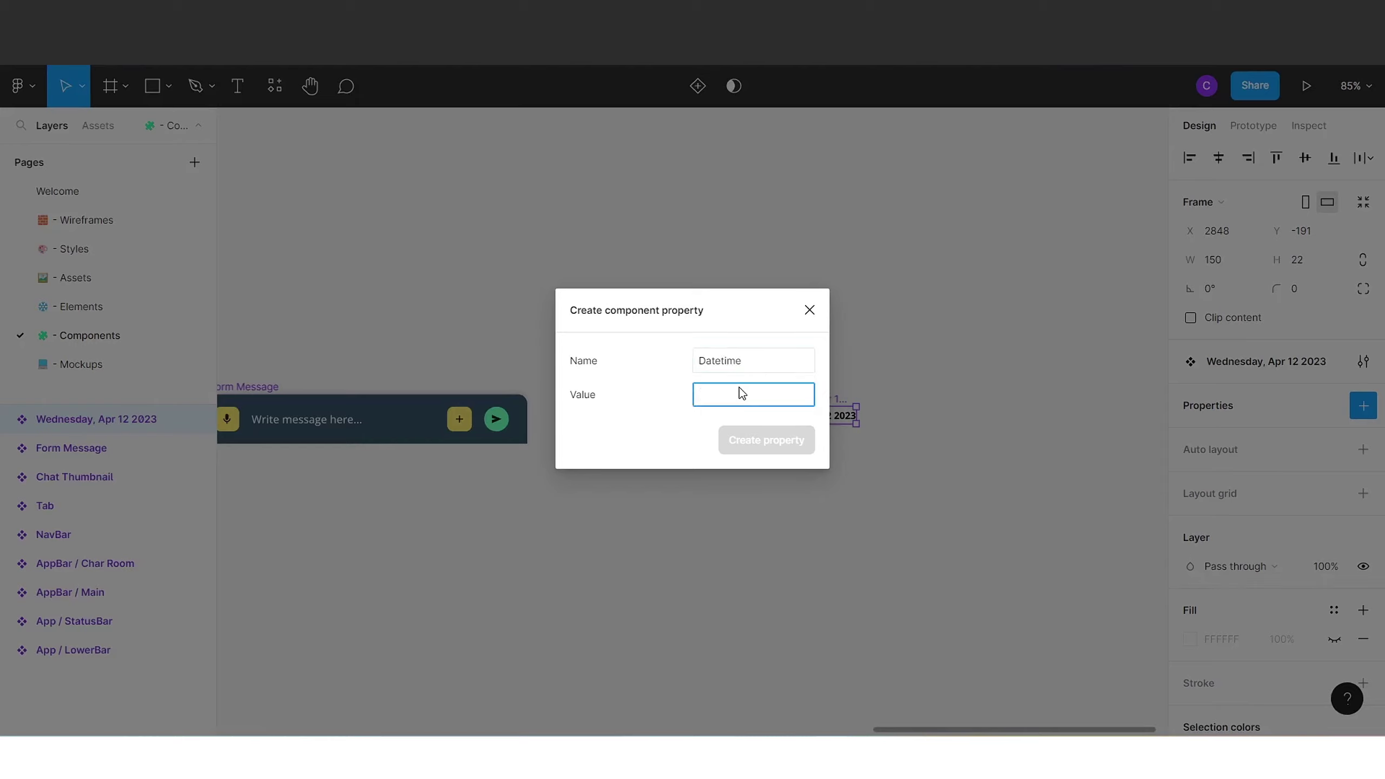
{"action": "type", "text": "Wednesday,"}
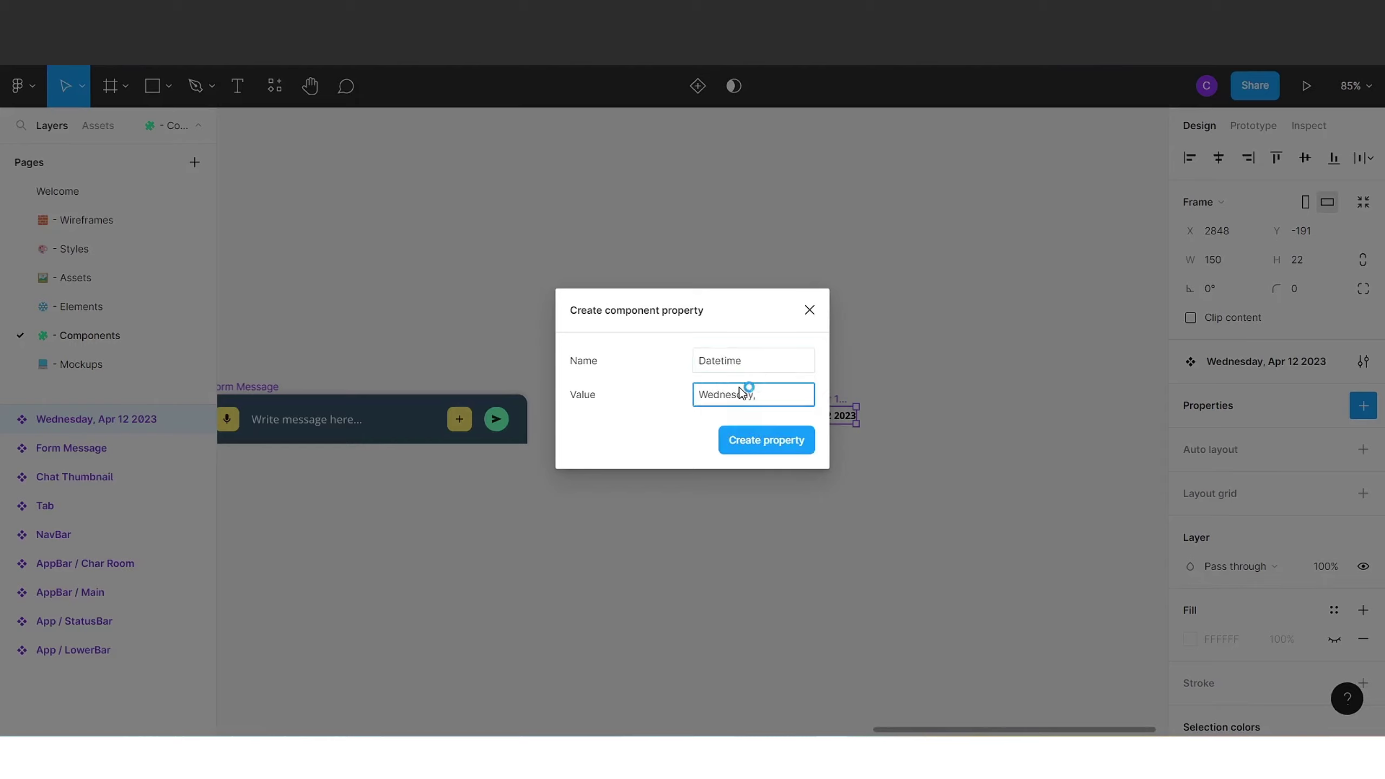
{"action": "type", "text": " Apr 12 2023"}
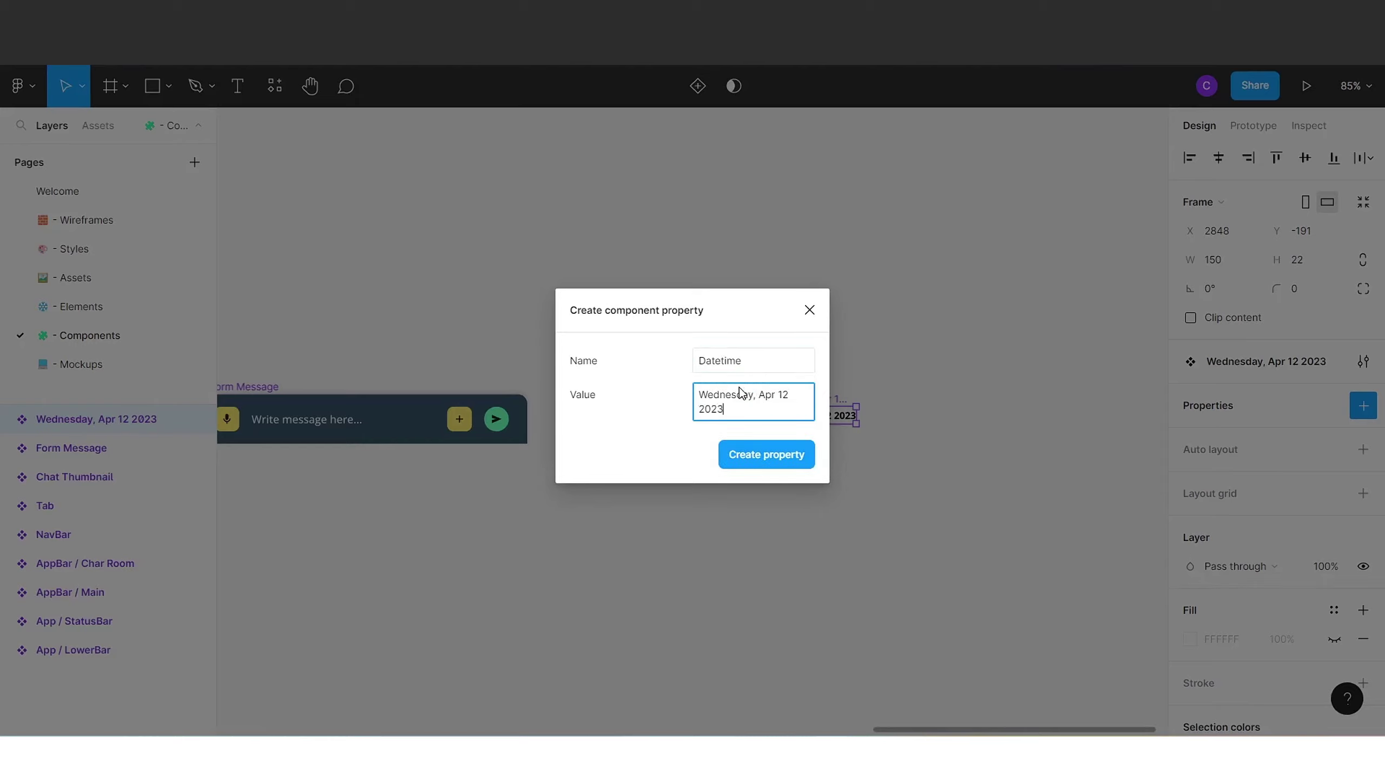
{"action": "left_click", "coordinate": [756, 452]}
- Bind the content of the text layer inside the date component to the Datetime property
{"action": "double_click", "coordinate": [800, 418]}
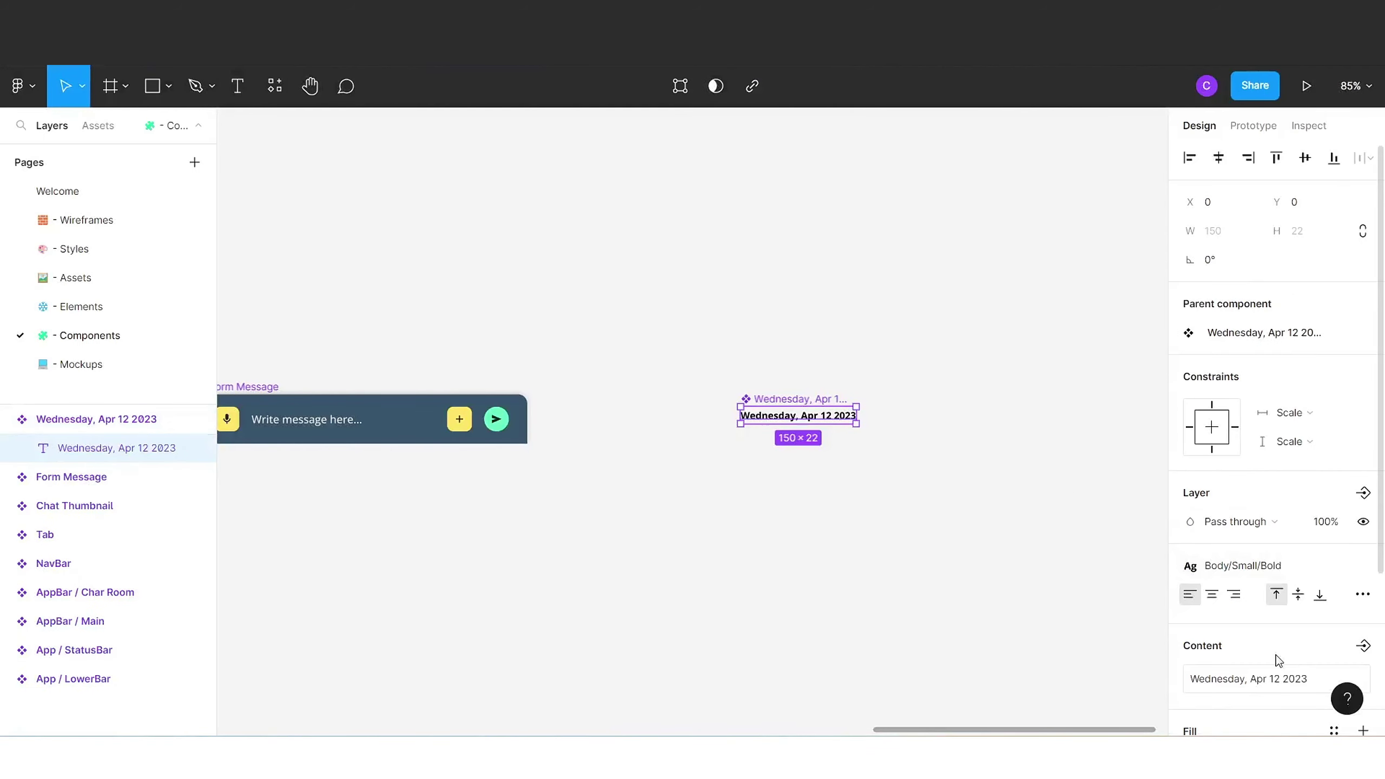
{"action": "scroll", "coordinate": [1295, 662], "scroll_direction": "down", "scroll_amount": 3}
{"action": "left_click", "coordinate": [1364, 434]}
{"action": "left_click", "coordinate": [1235, 458]}
{"action": "left_click", "coordinate": [846, 334]}
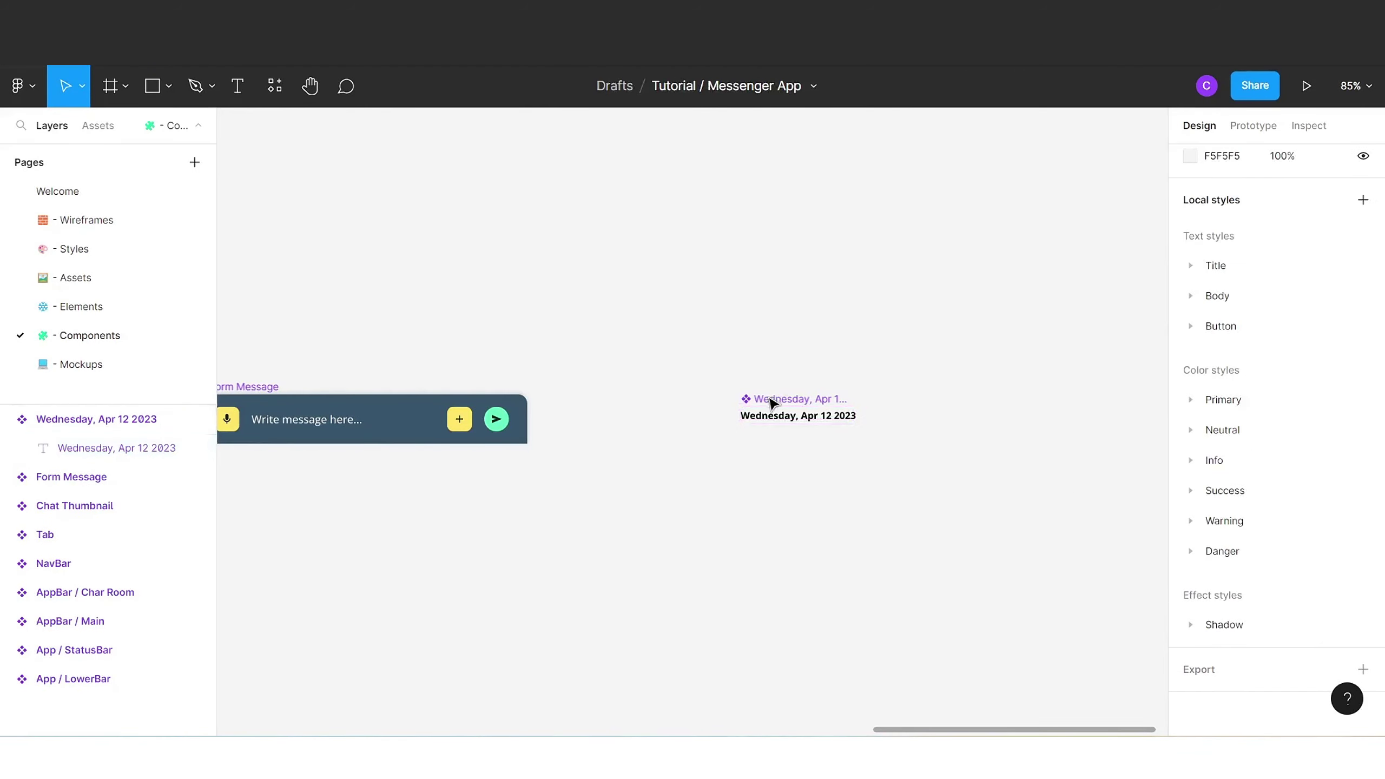
- Rename the date component "Chat Timeline / Datetime" and move it closer to the Form Message component, aligned with its upper edge
{"action": "left_click", "coordinate": [769, 397]}
{"action": "type", "text": "Chat Timeline / Datetime"}
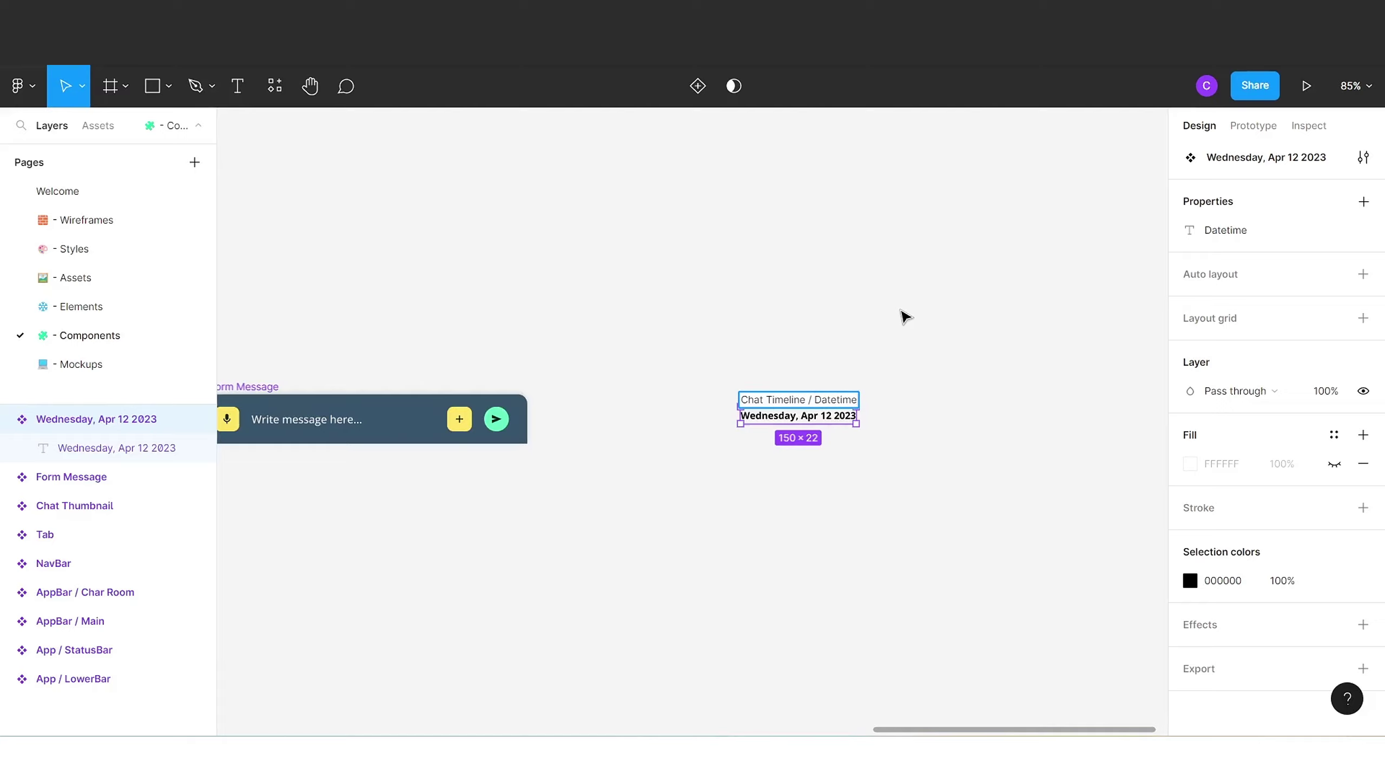
{"action": "left_click", "coordinate": [905, 317]}
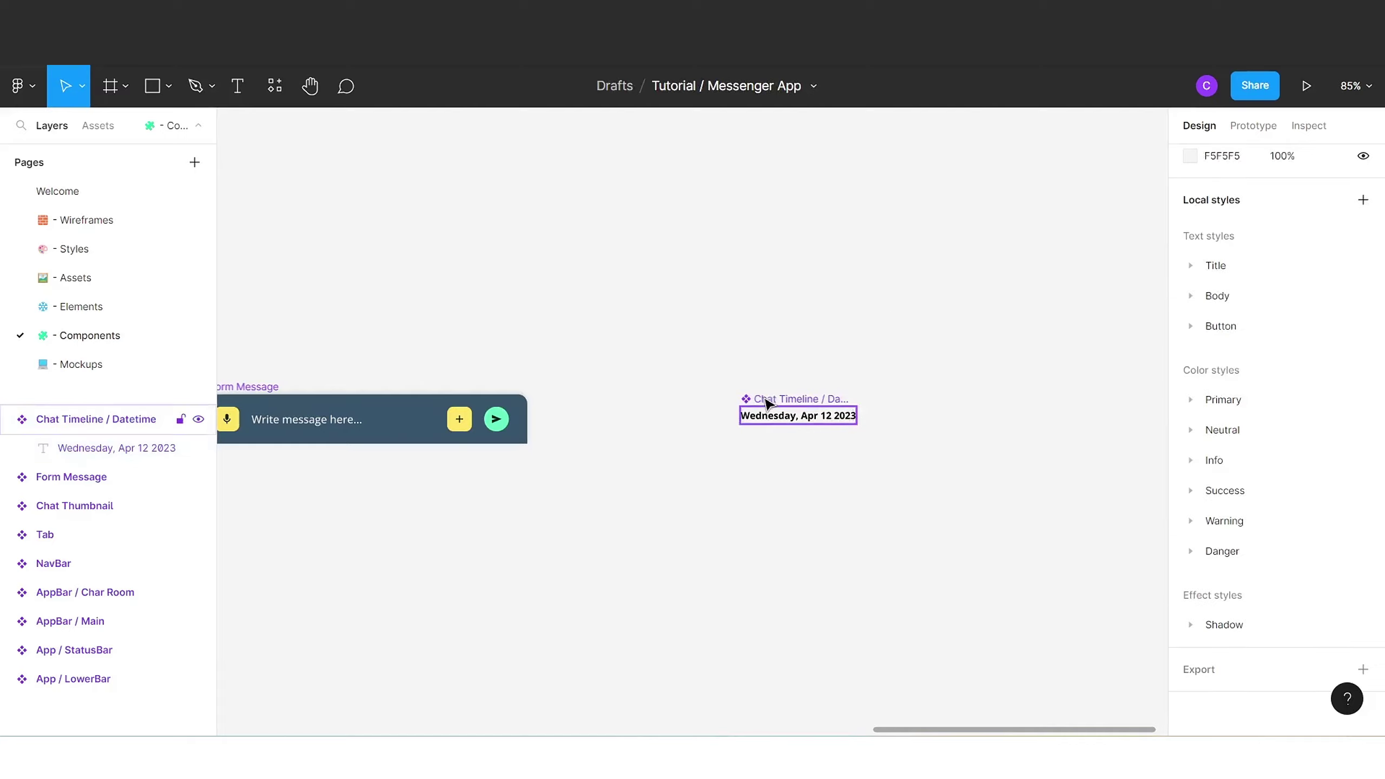
{"action": "left_click_drag", "start_coordinate": [785, 416], "coordinate": [690, 403]}
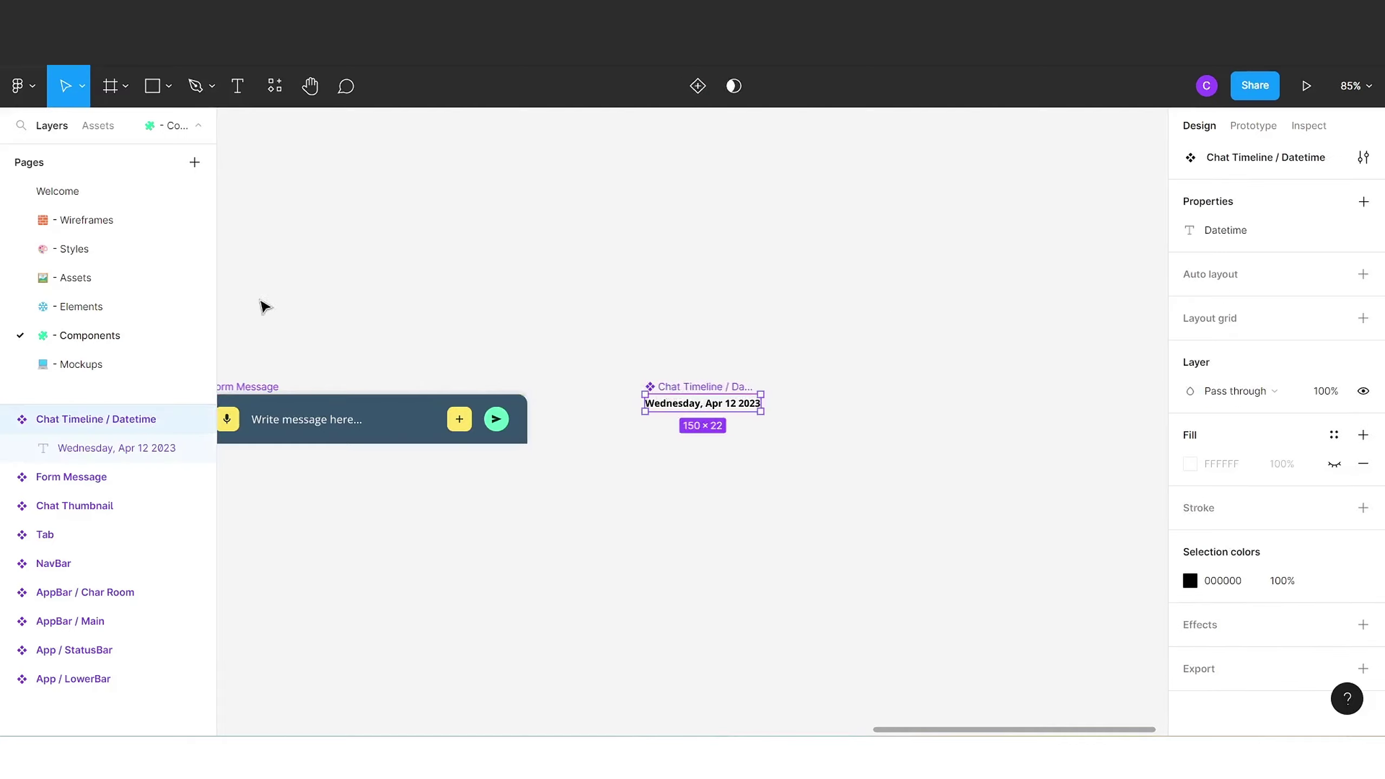
- On the Mockups page, place an instance of Chat Timeline / Datetime from the local components in the Chat Room frame
{"action": "left_click", "coordinate": [108, 363]}
{"action": "left_click", "coordinate": [97, 126]}
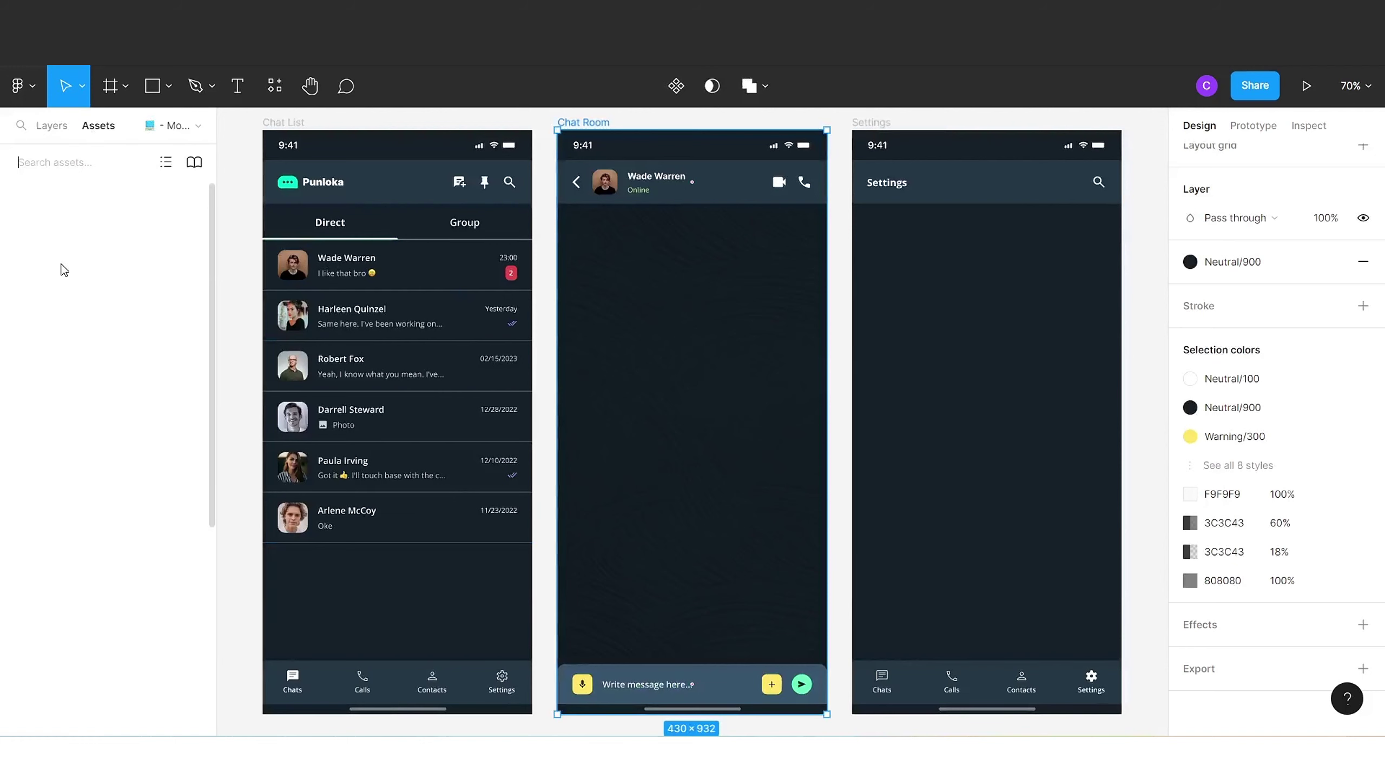
{"action": "key", "text": "Escape"}
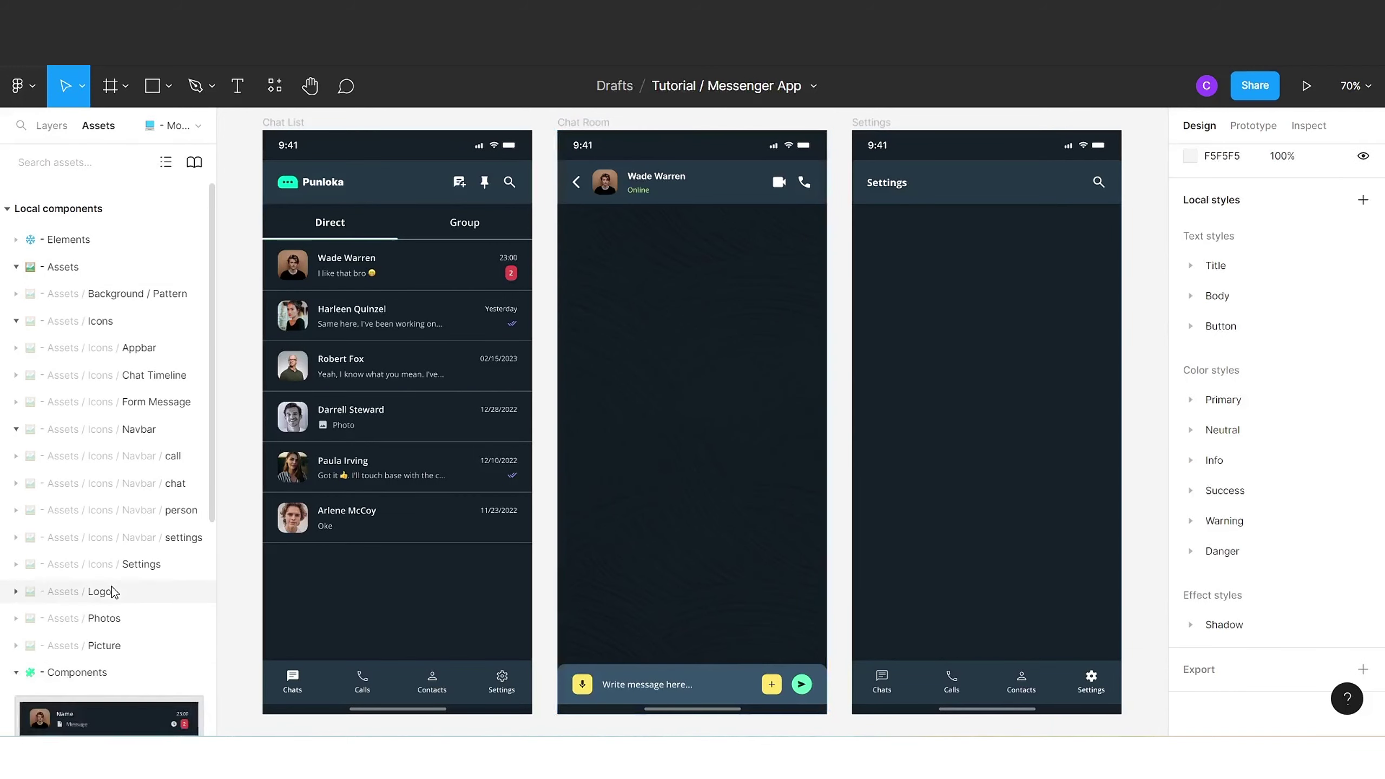
{"action": "scroll", "coordinate": [109, 578], "scroll_direction": "down", "scroll_amount": 6}
{"action": "left_click", "coordinate": [23, 677]}
{"action": "scroll", "coordinate": [117, 633], "scroll_direction": "down", "scroll_amount": 2}
{"action": "left_click_drag", "start_coordinate": [118, 633], "coordinate": [676, 349]}
{"action": "left_click", "coordinate": [16, 255]}
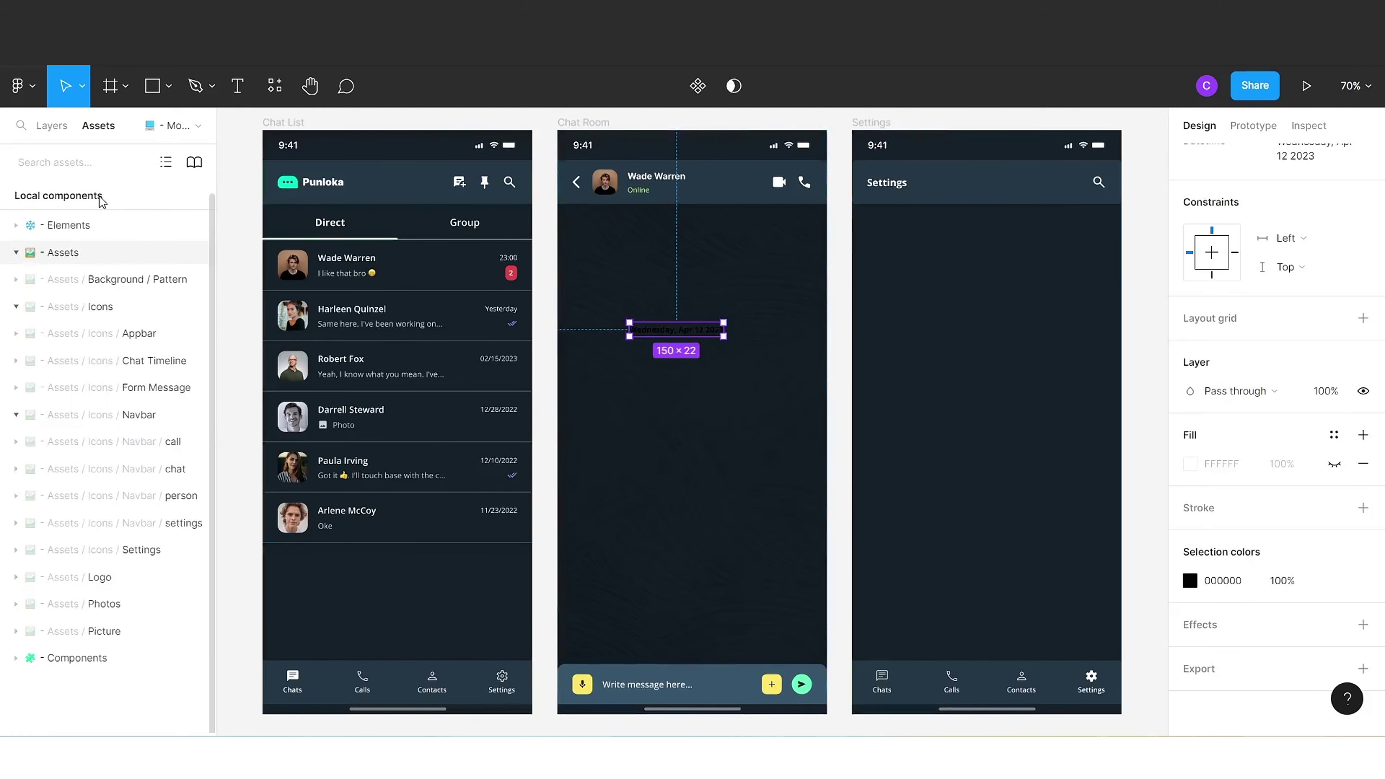
- Try a light Info colour style on the main Chat Timeline / Datetime component and view it in the mockup
{"action": "left_click", "coordinate": [51, 125]}
{"action": "left_click", "coordinate": [98, 336]}
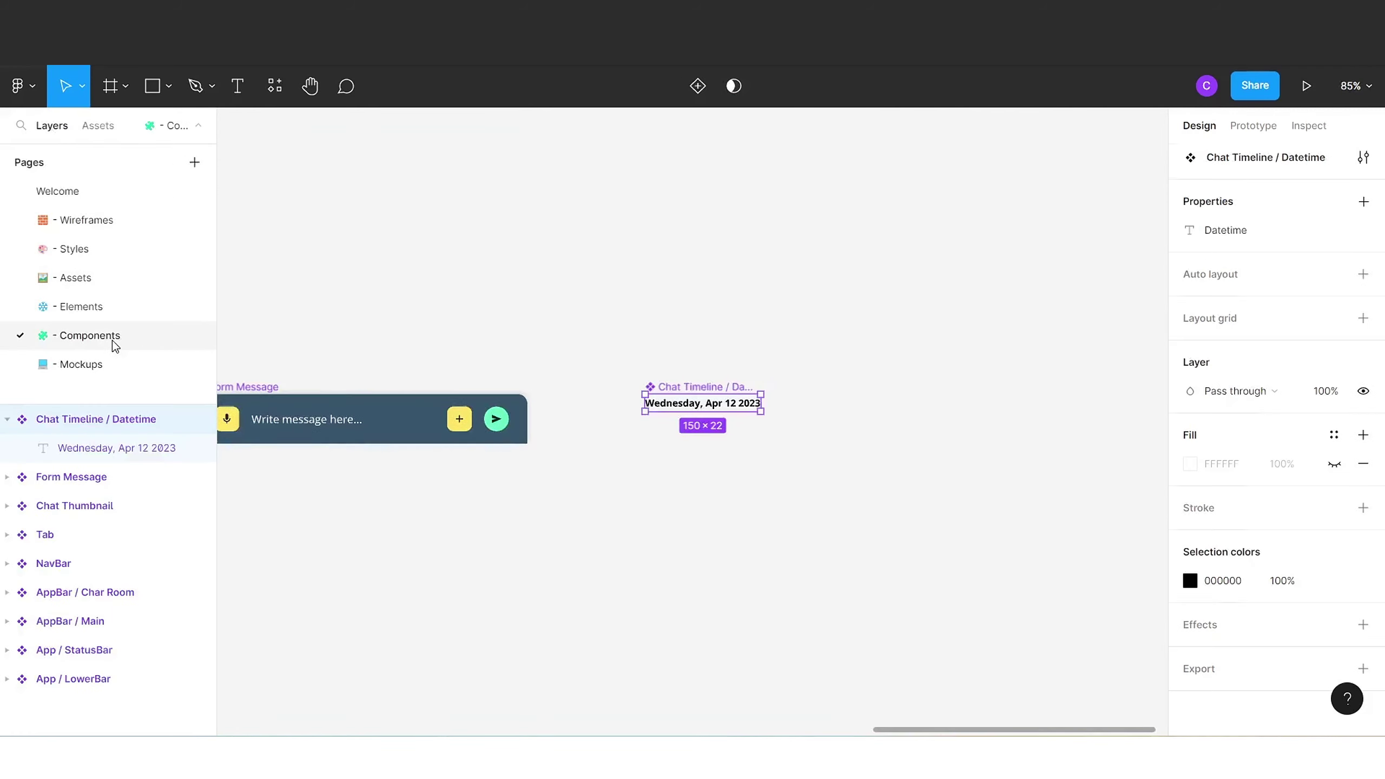
{"action": "left_click", "coordinate": [1334, 581]}
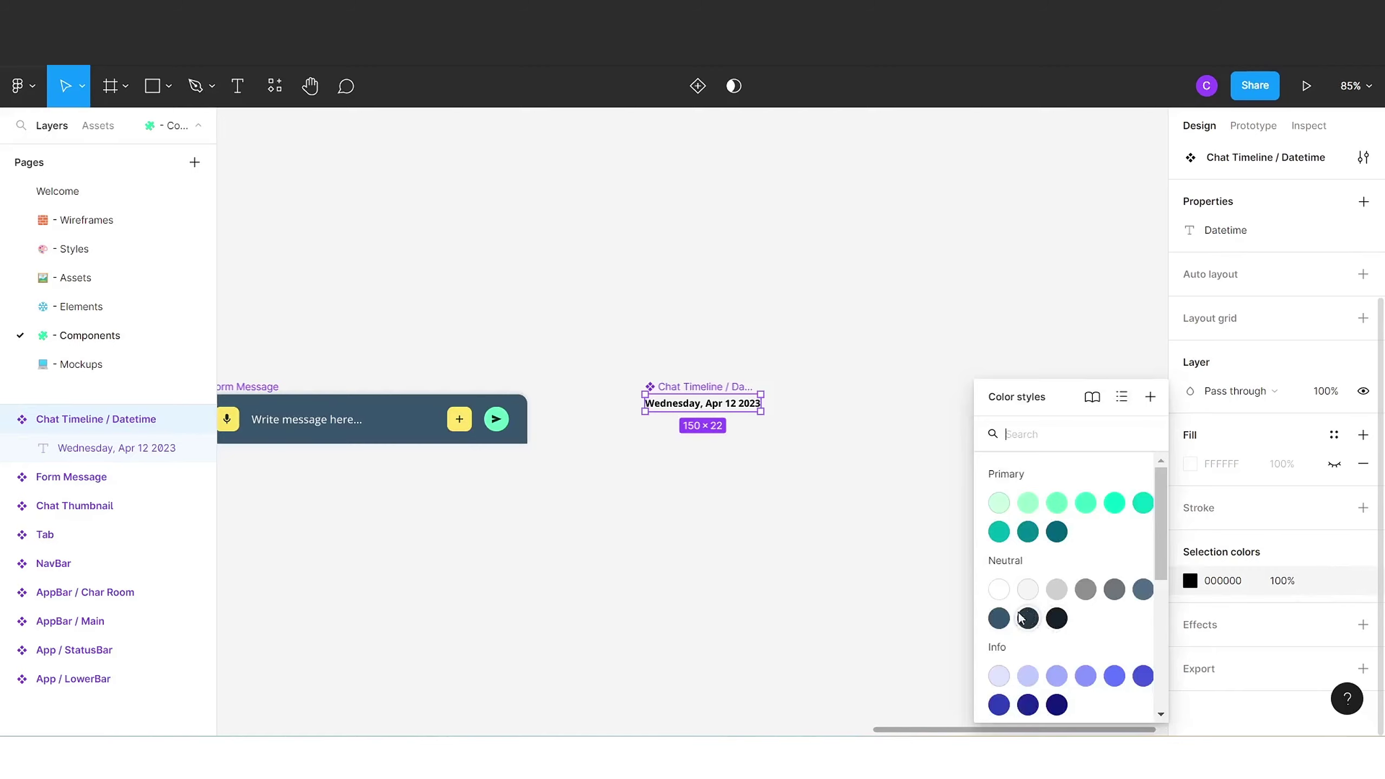
{"action": "left_click", "coordinate": [1001, 678]}
{"action": "left_click", "coordinate": [98, 363]}
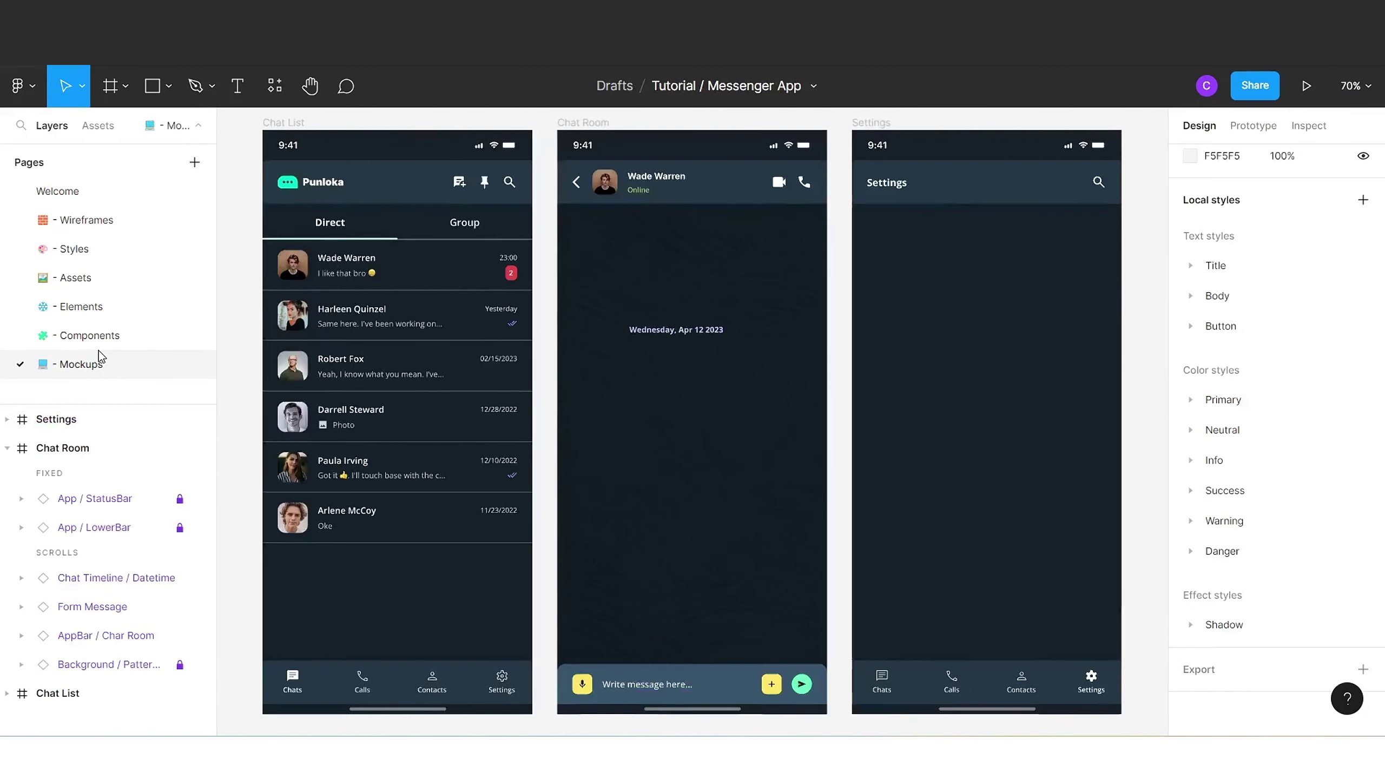
- Compare with the wireframe, then try the Info/300 colour style on the Datetime component and view it in the mockup
{"action": "left_click", "coordinate": [90, 220]}
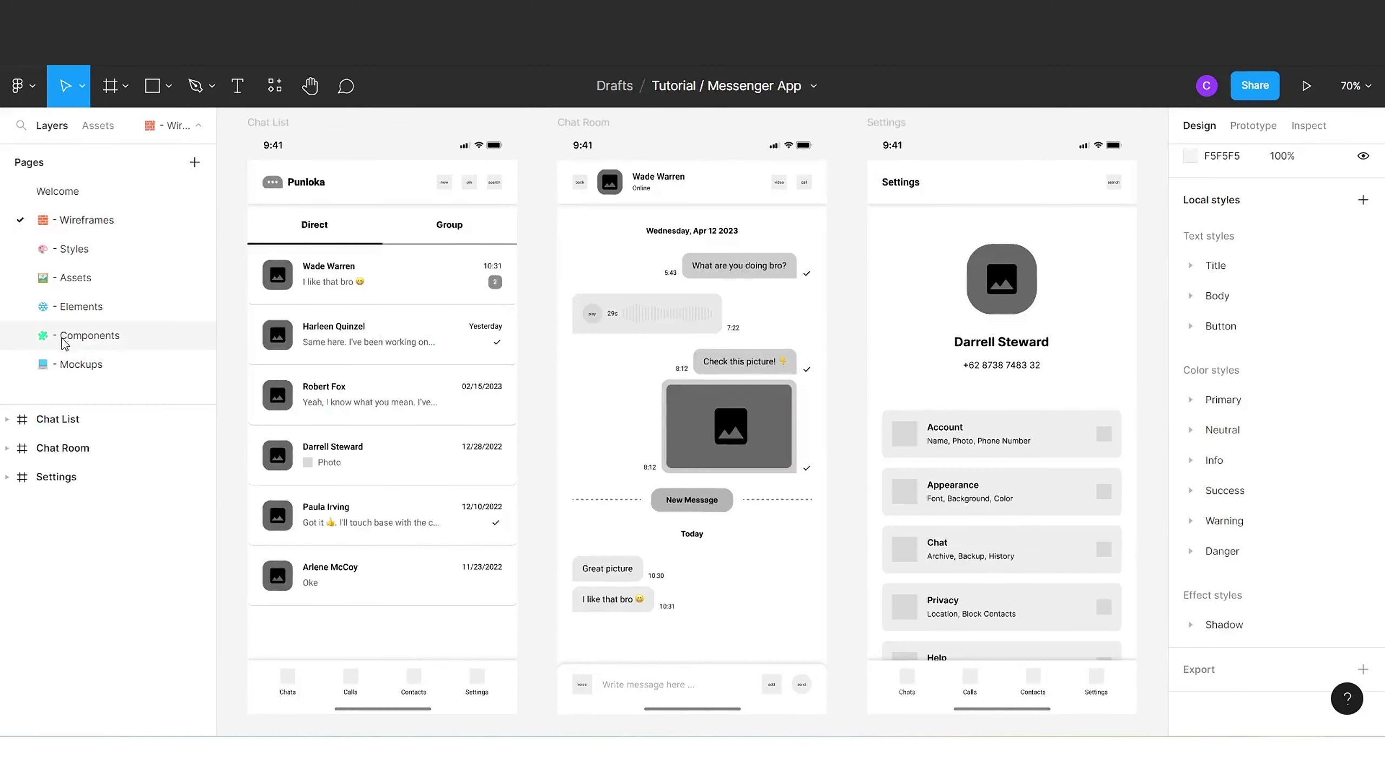
{"action": "left_click", "coordinate": [82, 335]}
{"action": "left_click", "coordinate": [1216, 581]}
{"action": "left_click", "coordinate": [1052, 574]}
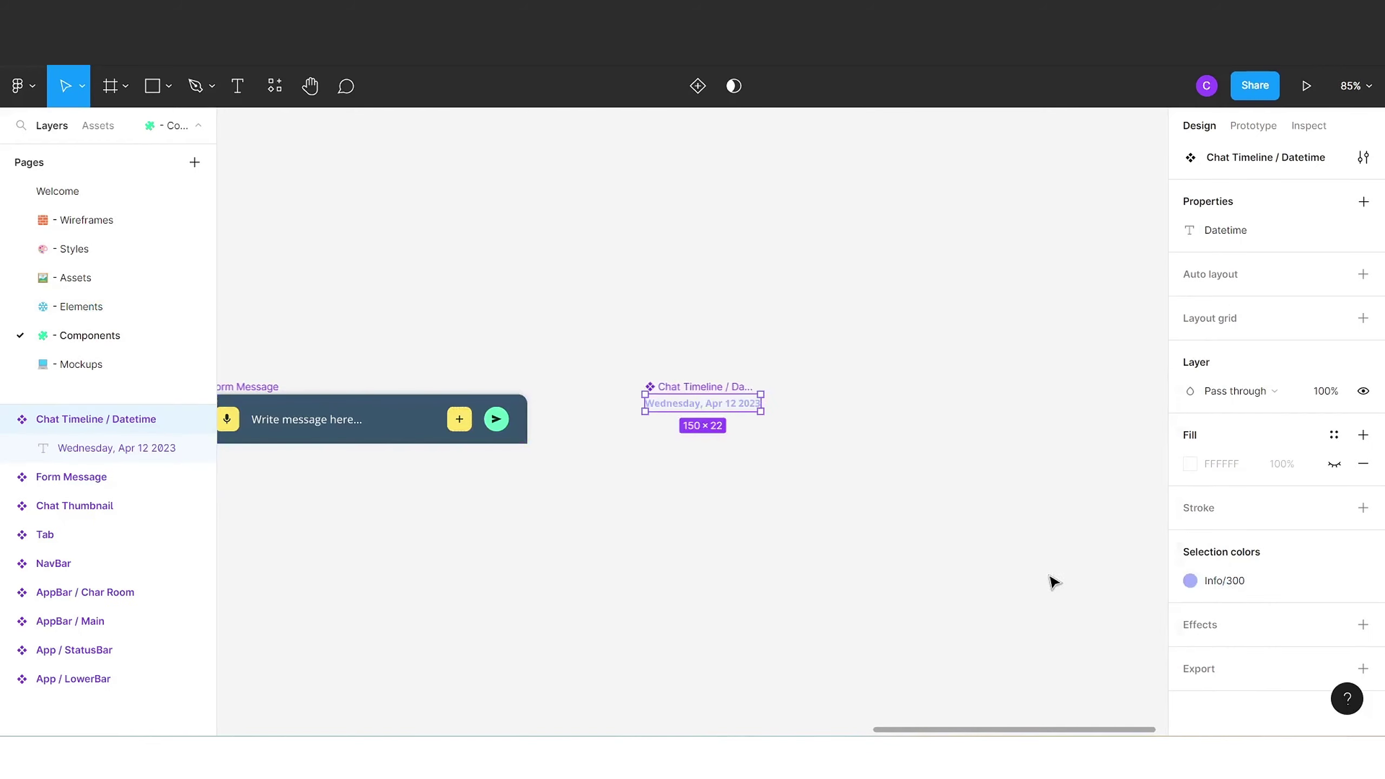
{"action": "left_click", "coordinate": [61, 366]}
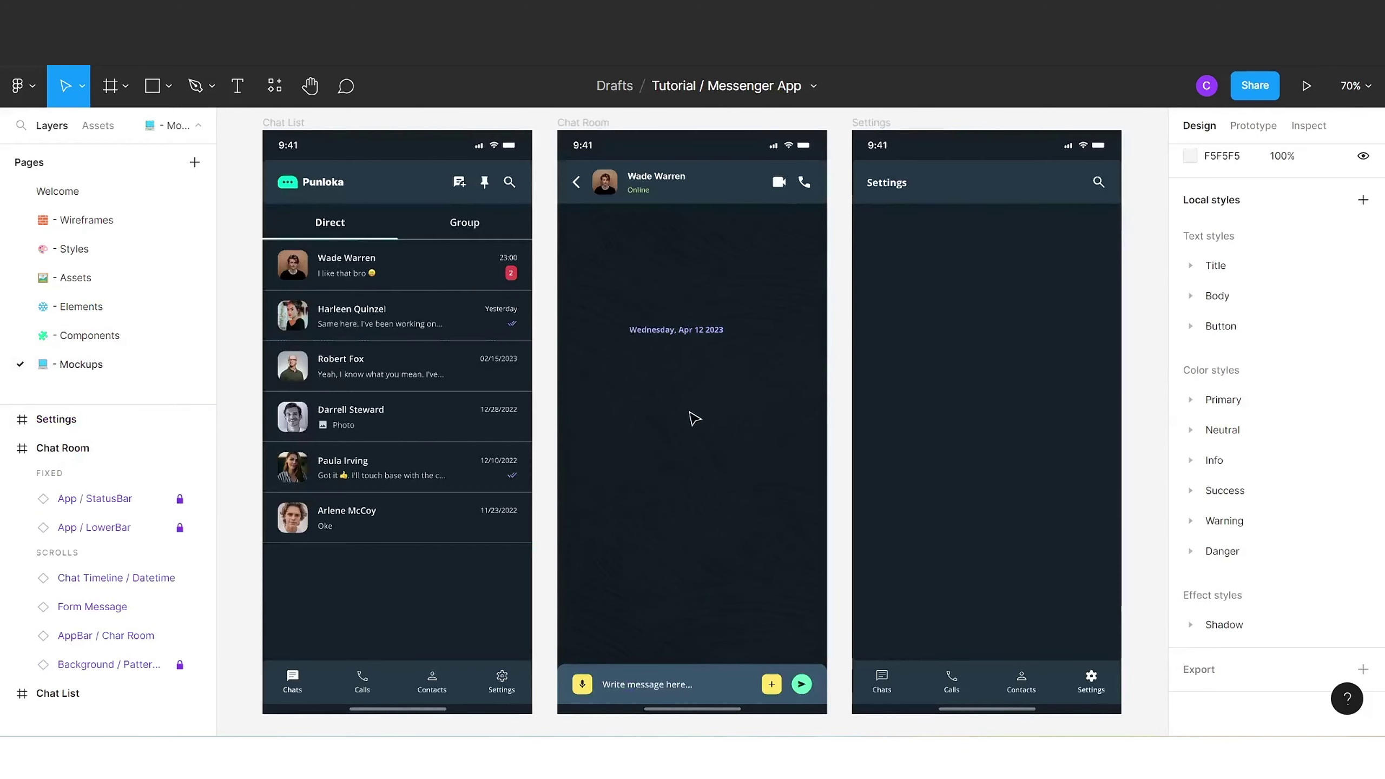
- Try the Info/200 colour style on the Datetime component's text and view it in the Chat Room mockup
{"action": "left_click", "coordinate": [85, 338]}
{"action": "left_click", "coordinate": [1205, 580]}
{"action": "left_click", "coordinate": [1031, 578]}
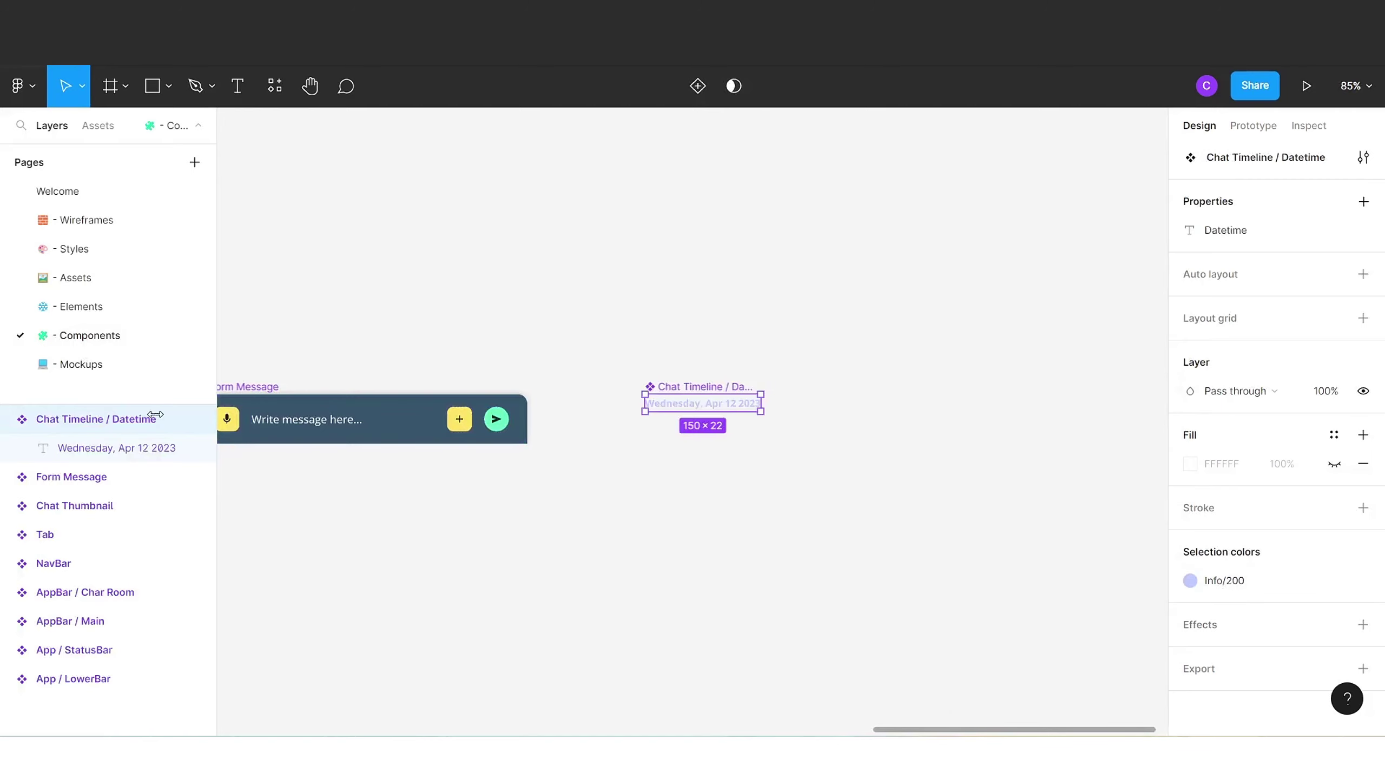
{"action": "left_click", "coordinate": [109, 371]}
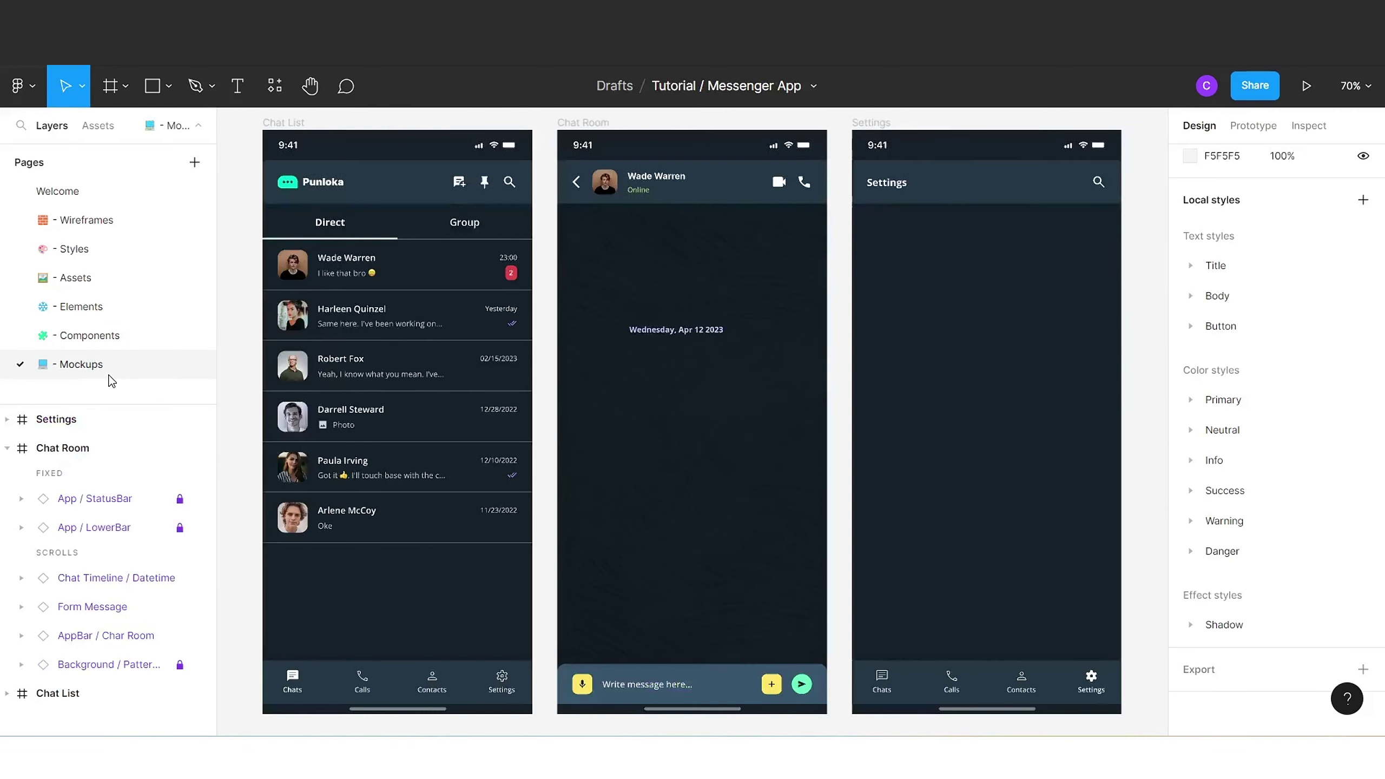
- Set the text colour of the main Chat Timeline / Datetime component to the Info/100 style
{"action": "left_click", "coordinate": [100, 329]}
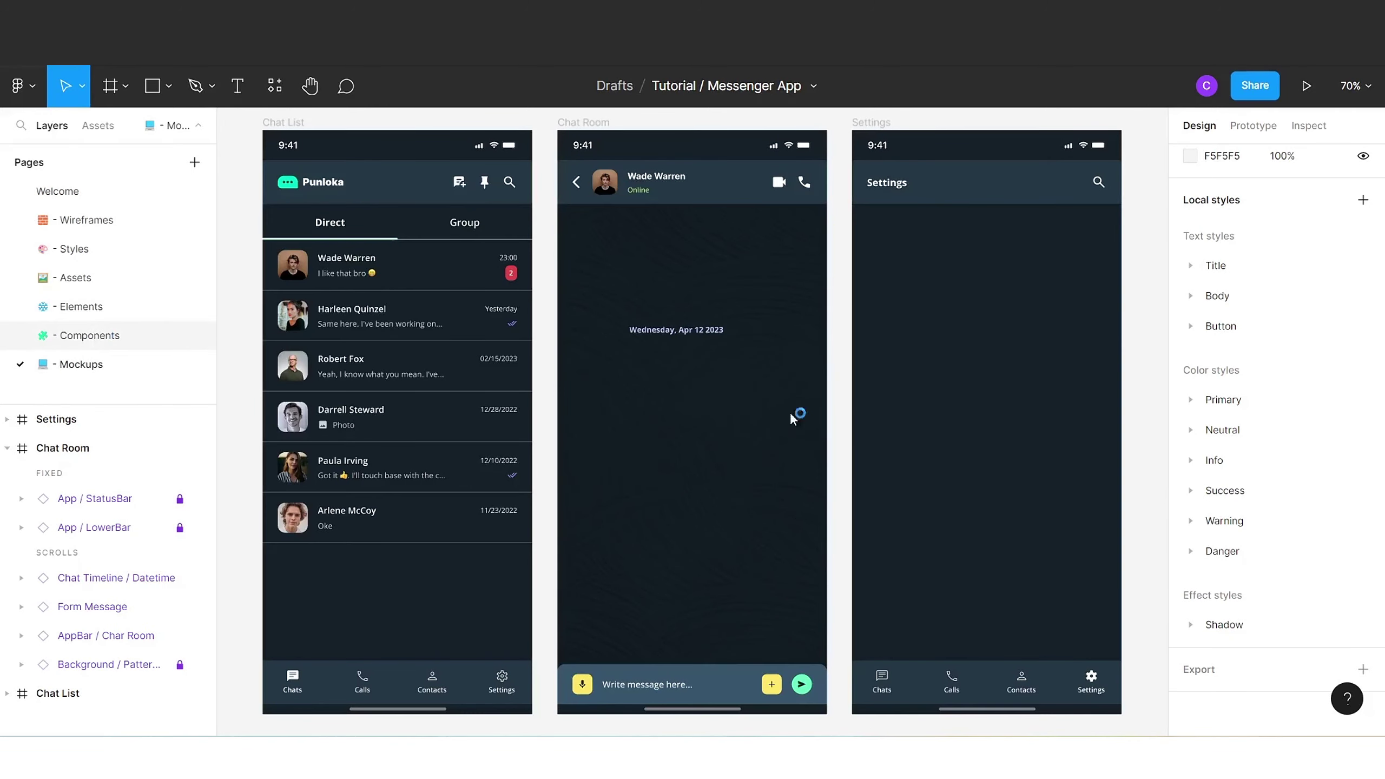
{"action": "left_click", "coordinate": [1280, 580]}
{"action": "left_click", "coordinate": [998, 573]}
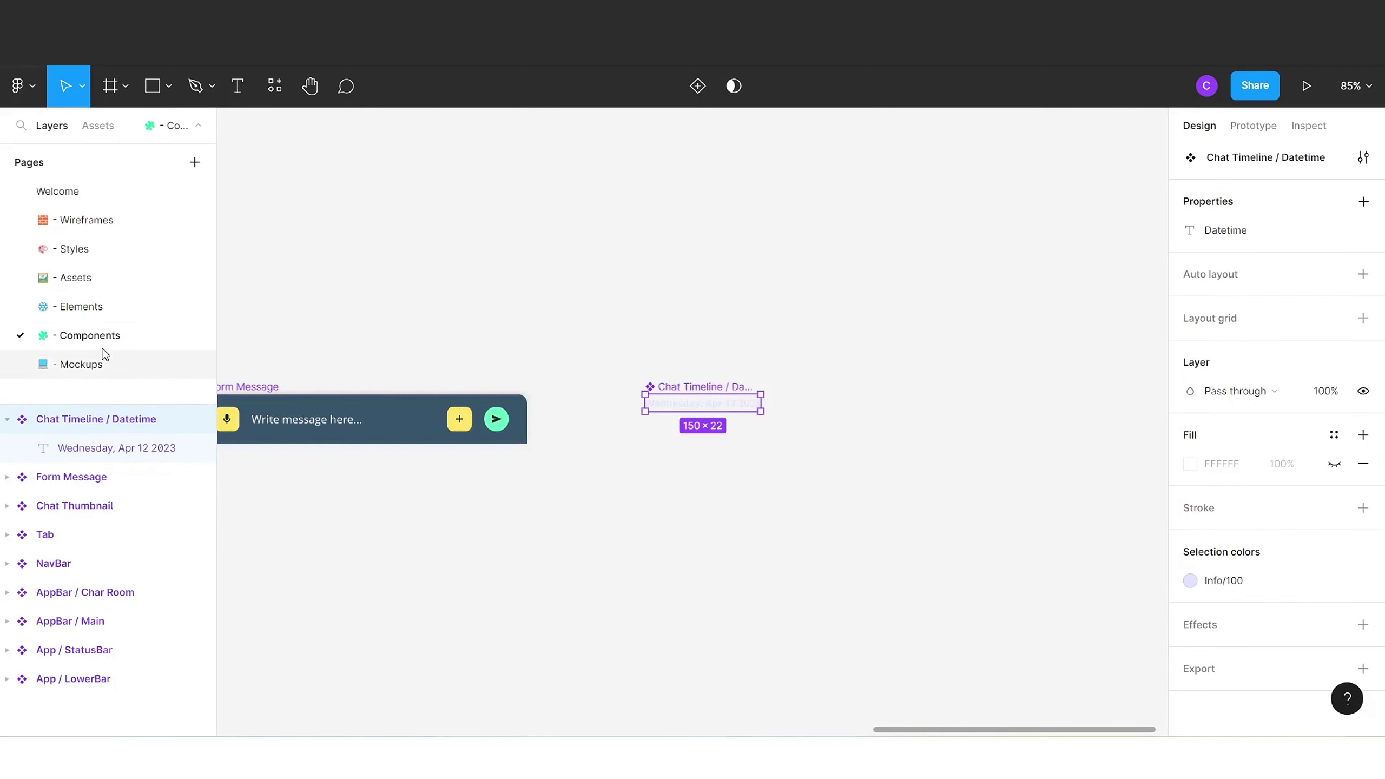
- Move the Datetime instance just below the app bar in the Chat Room mockup and compare its placement with the wireframe
{"action": "left_click", "coordinate": [103, 363]}
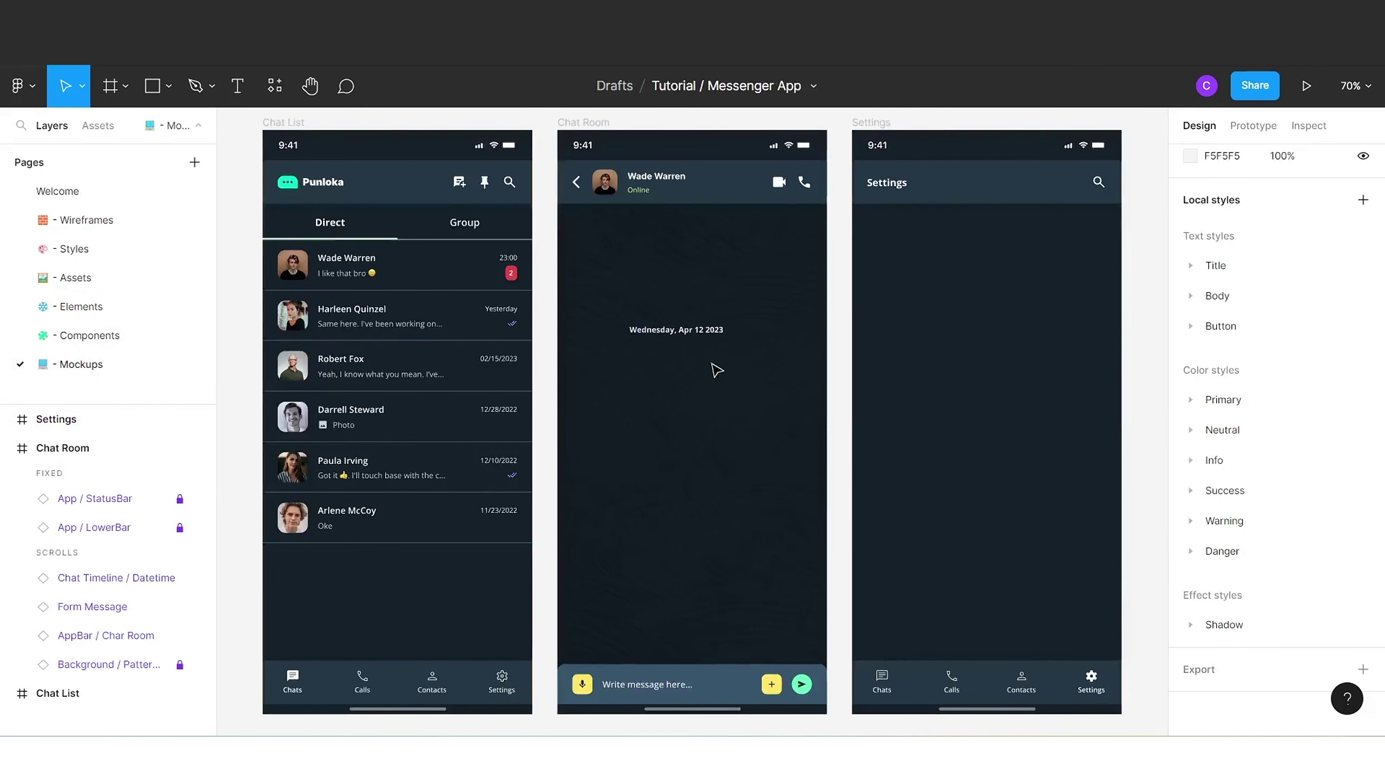
{"action": "left_click", "coordinate": [663, 332]}
{"action": "left_click_drag", "start_coordinate": [676, 329], "coordinate": [677, 244]}
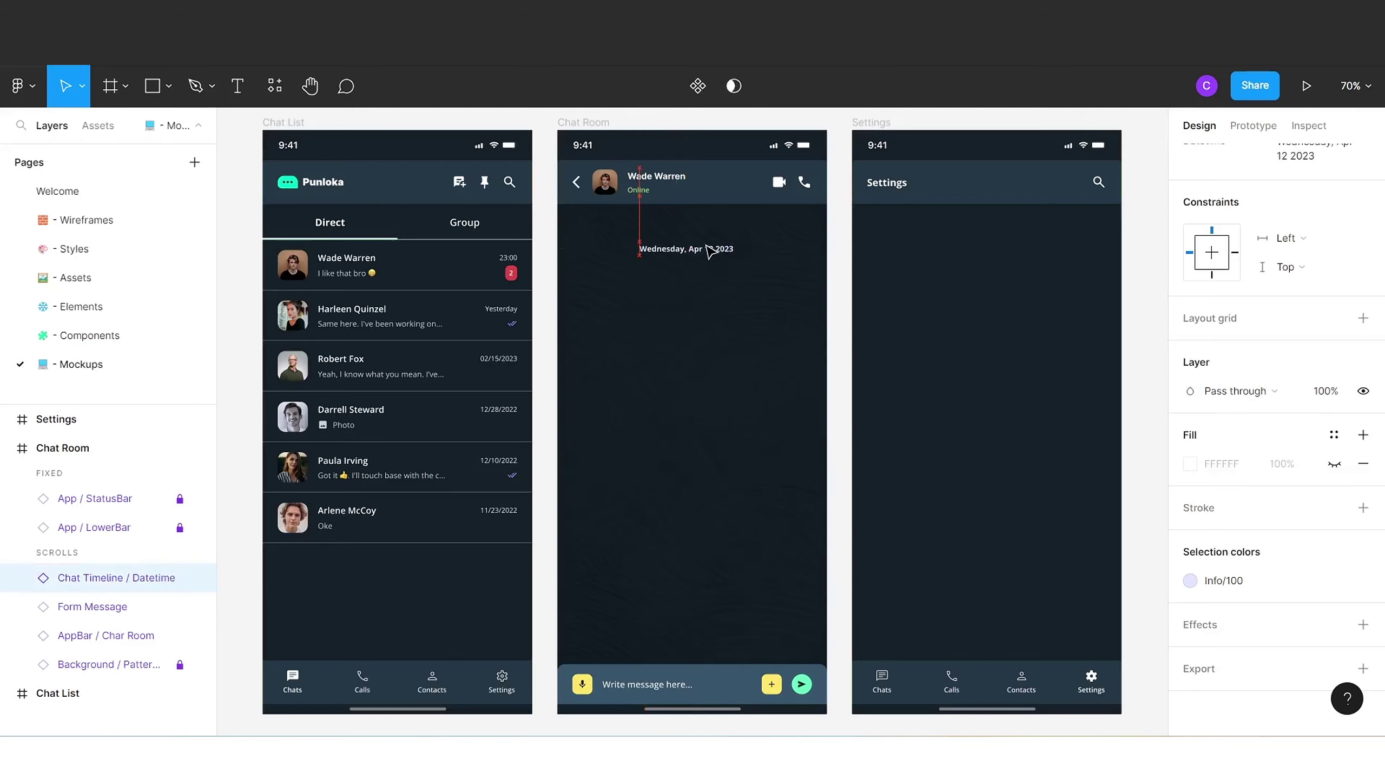
{"action": "left_click", "coordinate": [112, 240]}
{"action": "left_click", "coordinate": [113, 223]}
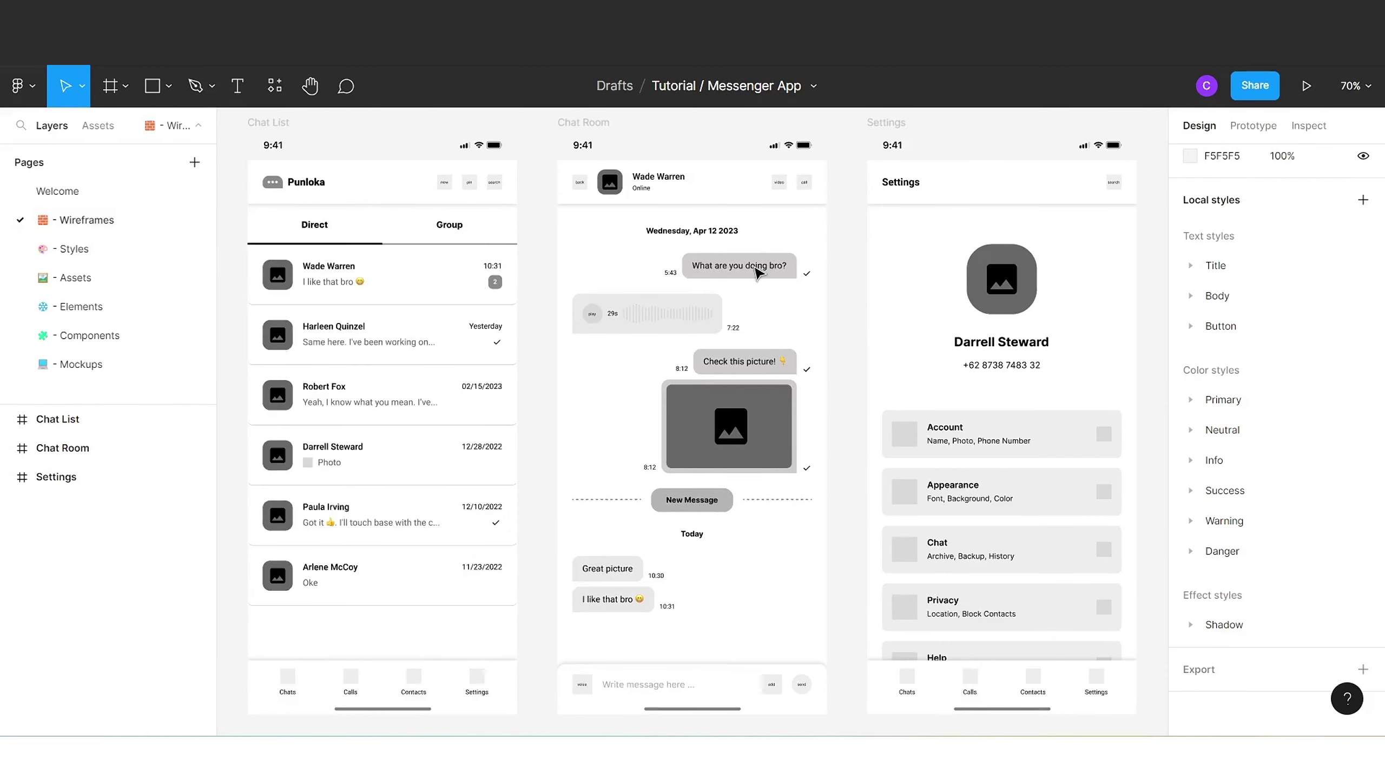
{"action": "left_click", "coordinate": [109, 365]}
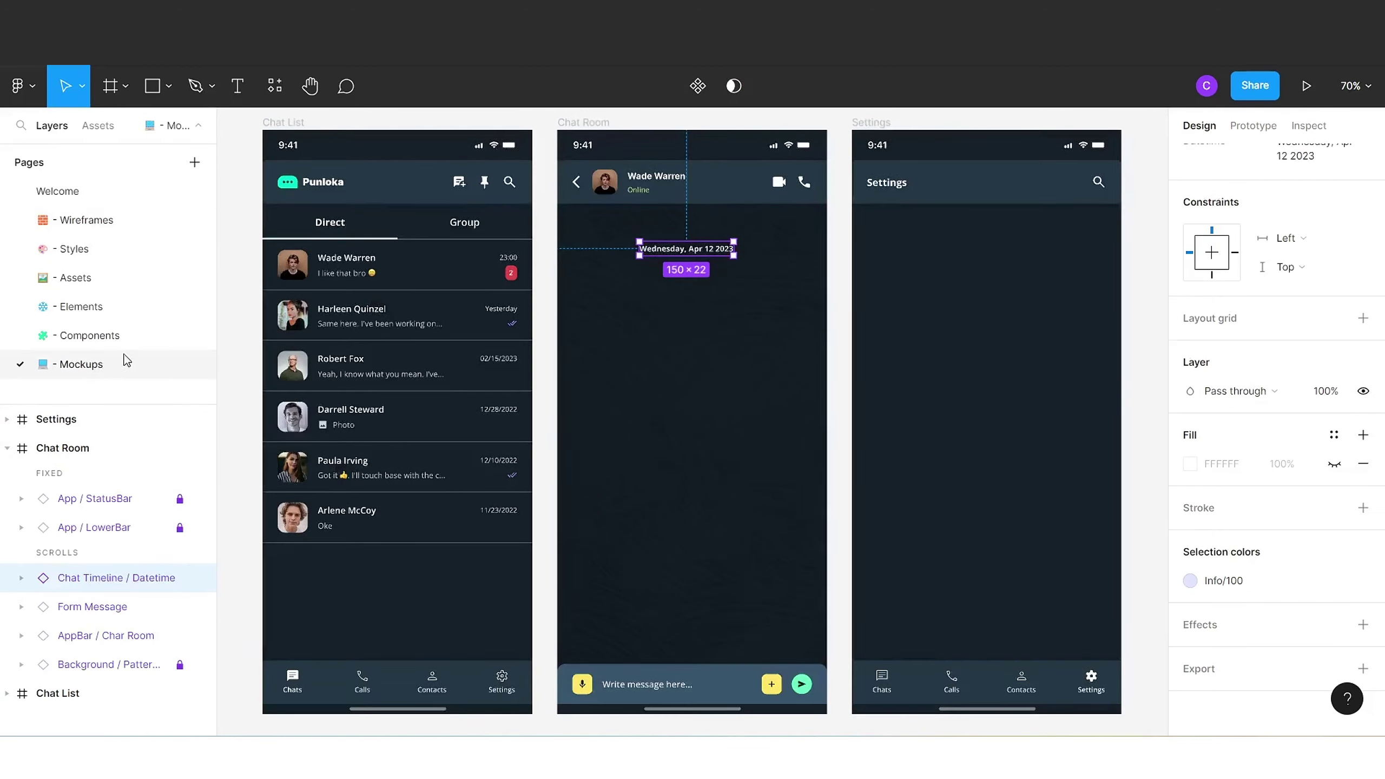
- Add a "New Message" text on the Components page below the Chat Timeline / Datetime component
{"action": "left_click", "coordinate": [119, 334]}
{"action": "left_click", "coordinate": [645, 437]}
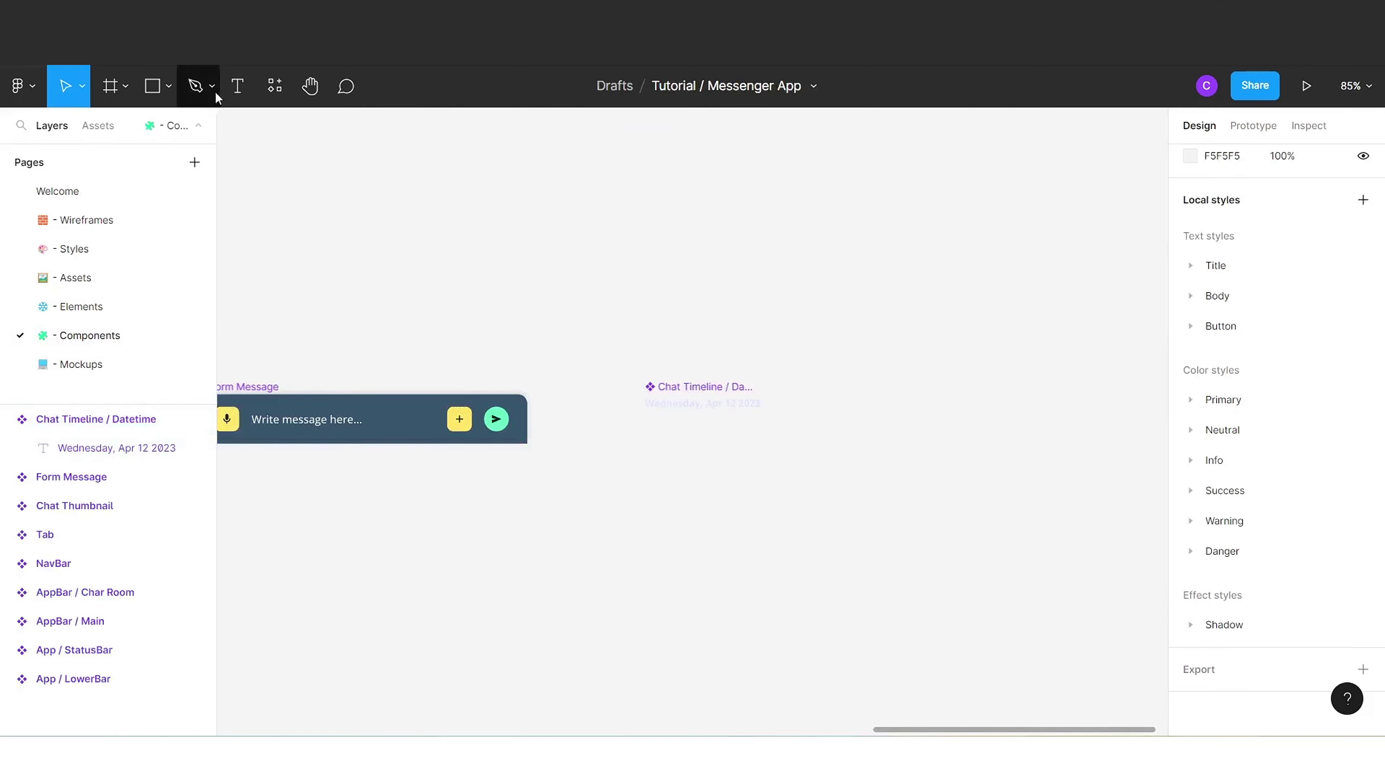
{"action": "left_click", "coordinate": [237, 85]}
{"action": "left_click", "coordinate": [708, 478]}
{"action": "type", "text": "New Message"}
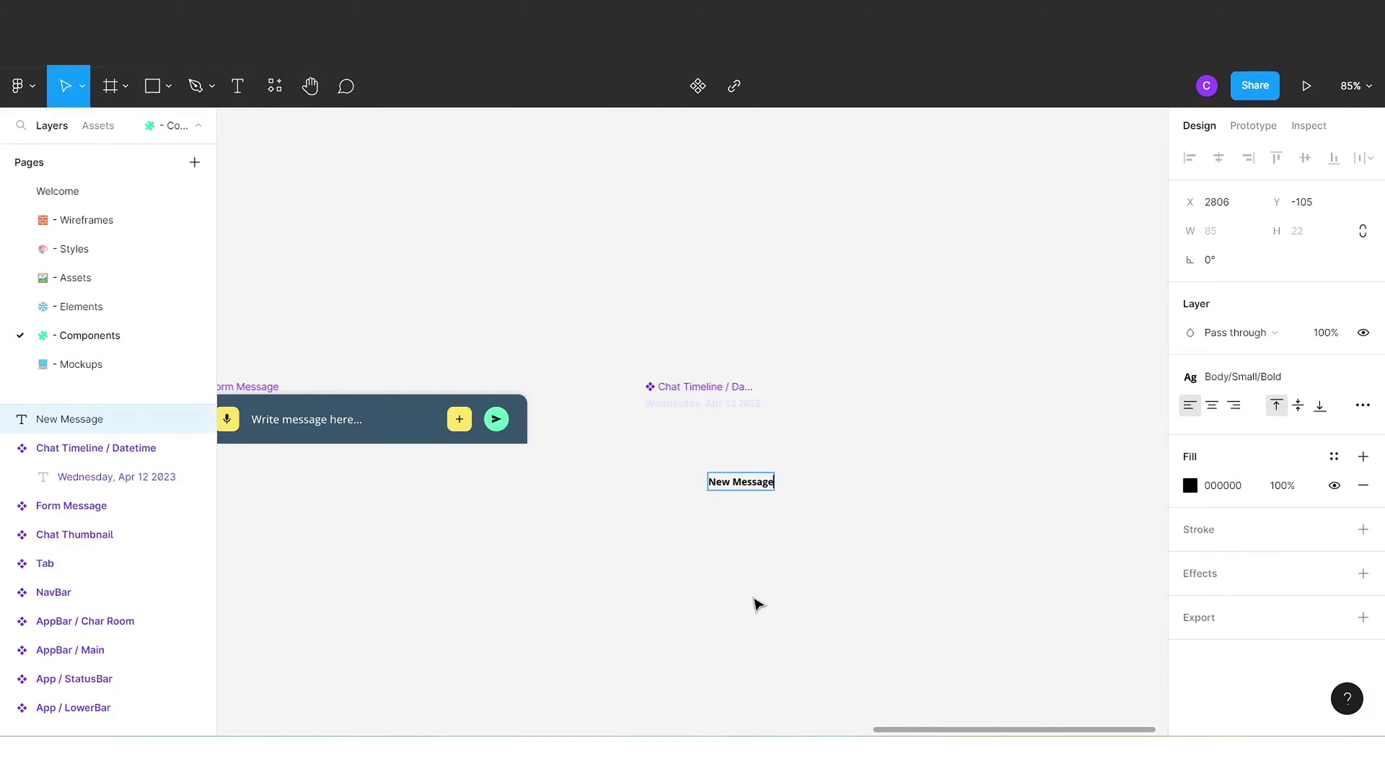
{"action": "key", "text": "Escape"}
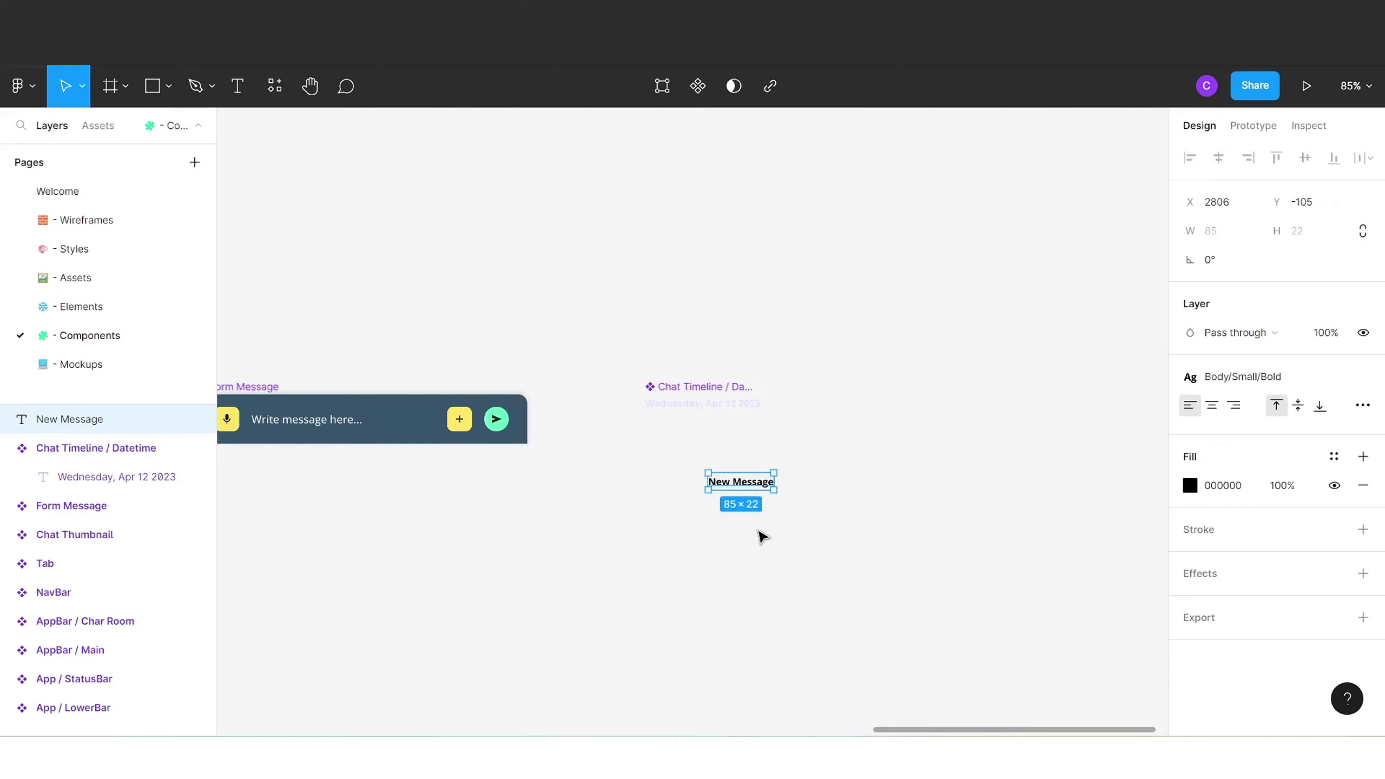
- Wrap the New Message text in an auto layout frame with 16 horizontal and 8 vertical padding
{"action": "right_click", "coordinate": [750, 481]}
{"action": "left_click", "coordinate": [798, 529]}
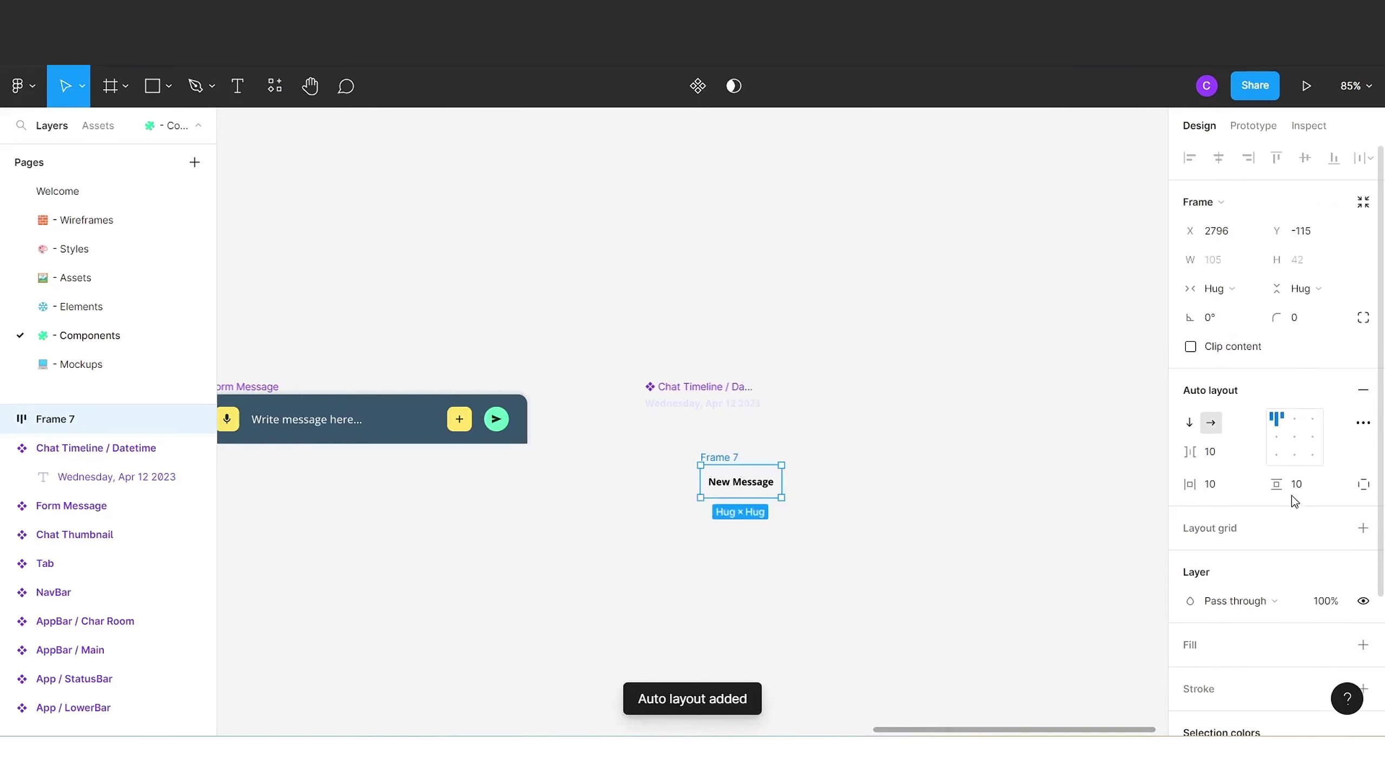
{"action": "left_click", "coordinate": [1246, 485]}
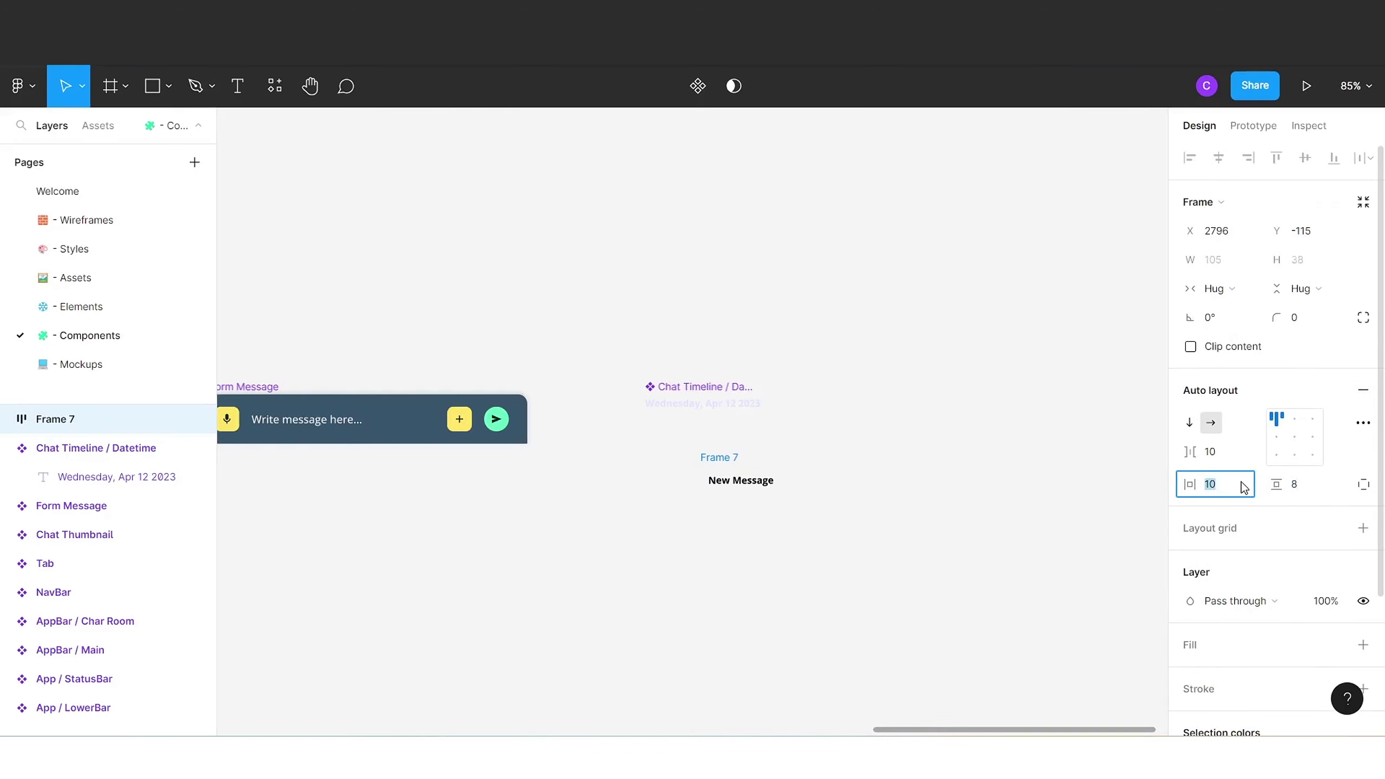
{"action": "type", "text": "16"}
{"action": "key", "text": "Tab"}
{"action": "left_click", "coordinate": [795, 437]}
- Turn the New Message frame into a component named "Chat Timeline / New Notification"
{"action": "right_click", "coordinate": [699, 459]}
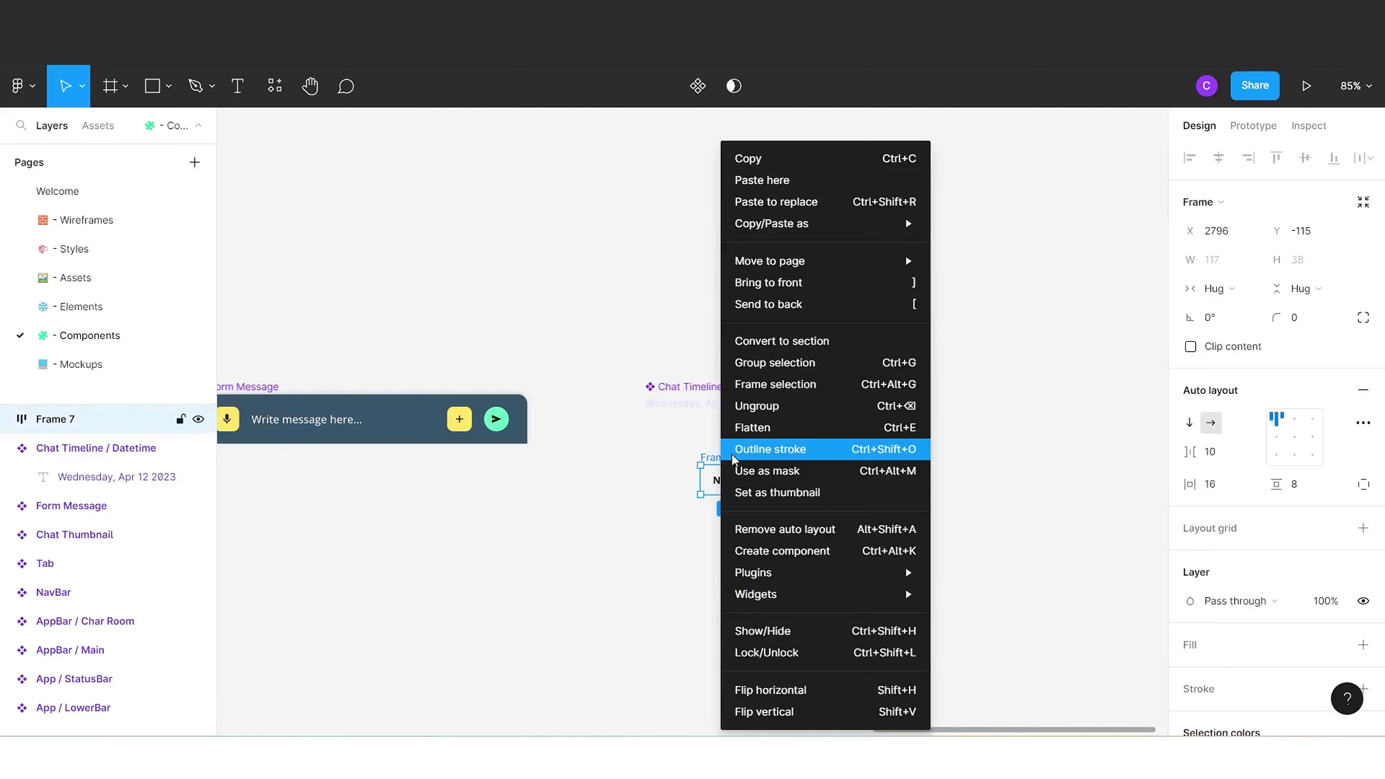
{"action": "left_click", "coordinate": [807, 548]}
{"action": "double_click", "coordinate": [735, 461]}
{"action": "type", "text": "q"}
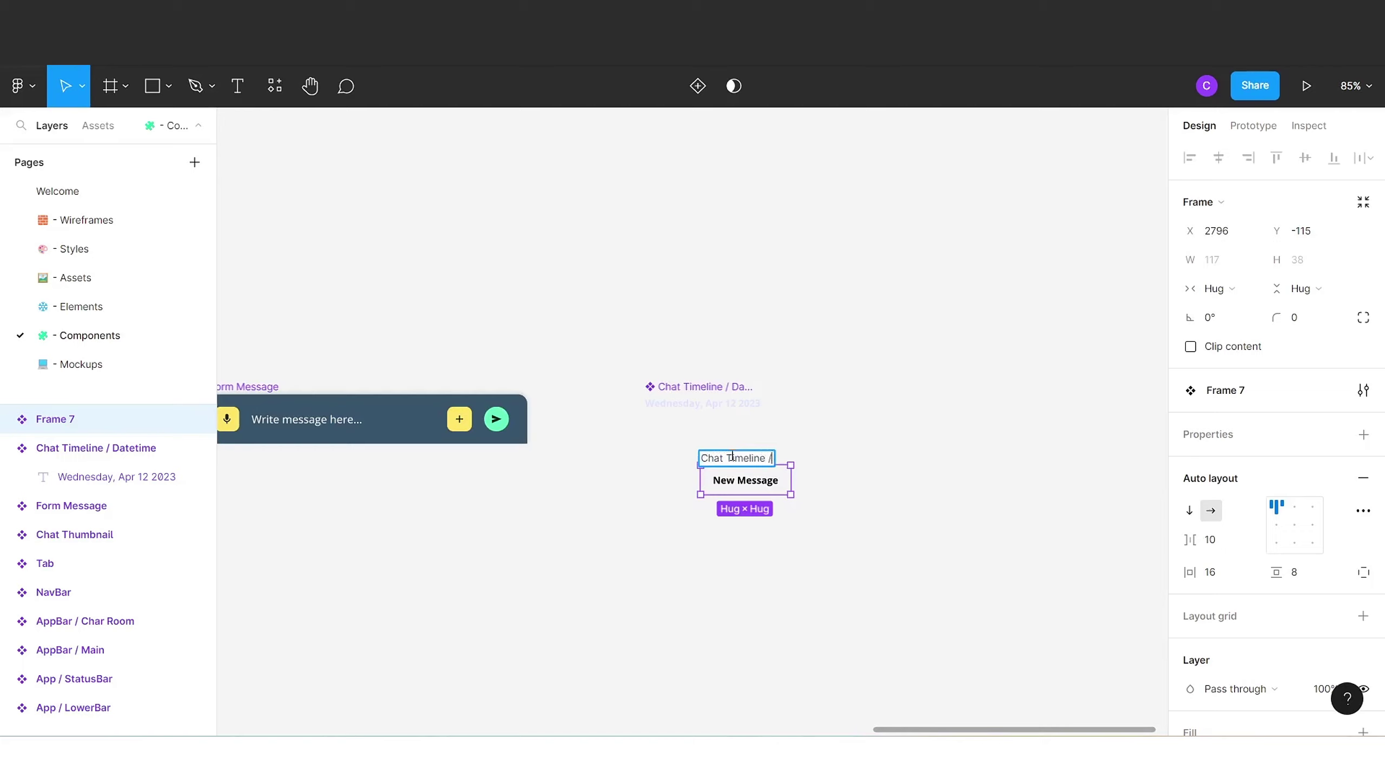
{"action": "type", "text": "Chat Timeline / New"}
{"action": "type", "text": " Notificatio"}
{"action": "type", "text": "n"}
{"action": "key", "text": "Return"}
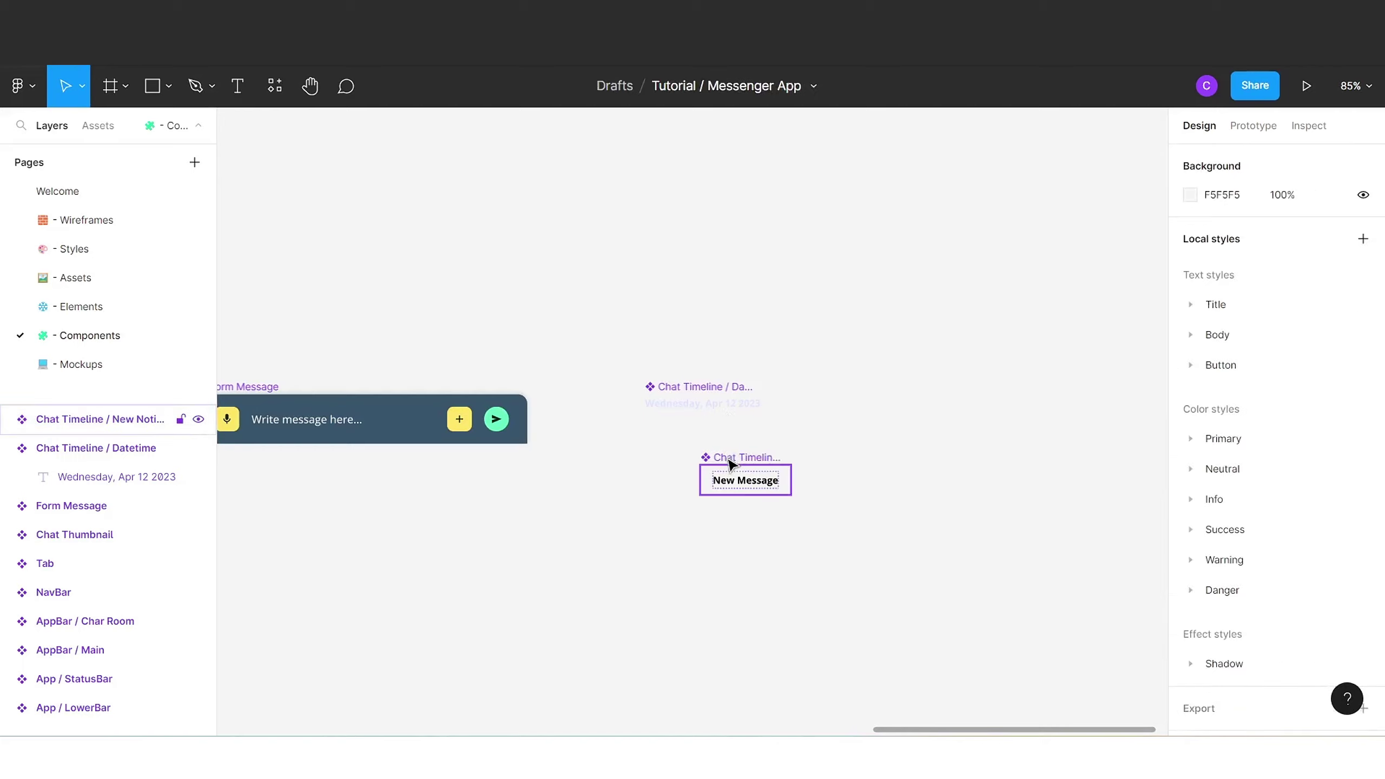
- Place the New Notification component directly below the Datetime component, aligned with its edge, and select its New Message text layer
{"action": "left_click_drag", "start_coordinate": [742, 480], "coordinate": [690, 454]}
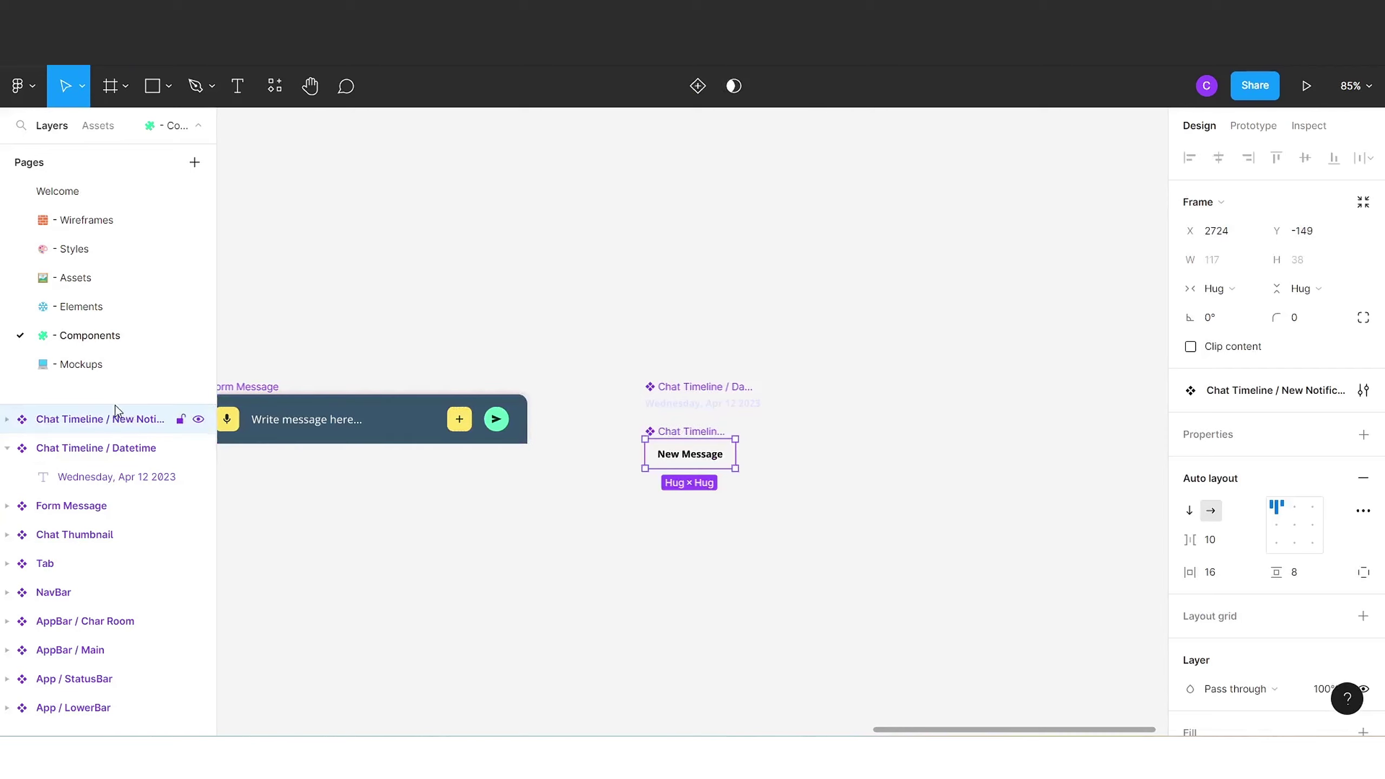
{"action": "left_click", "coordinate": [7, 447]}
{"action": "left_click", "coordinate": [6, 418]}
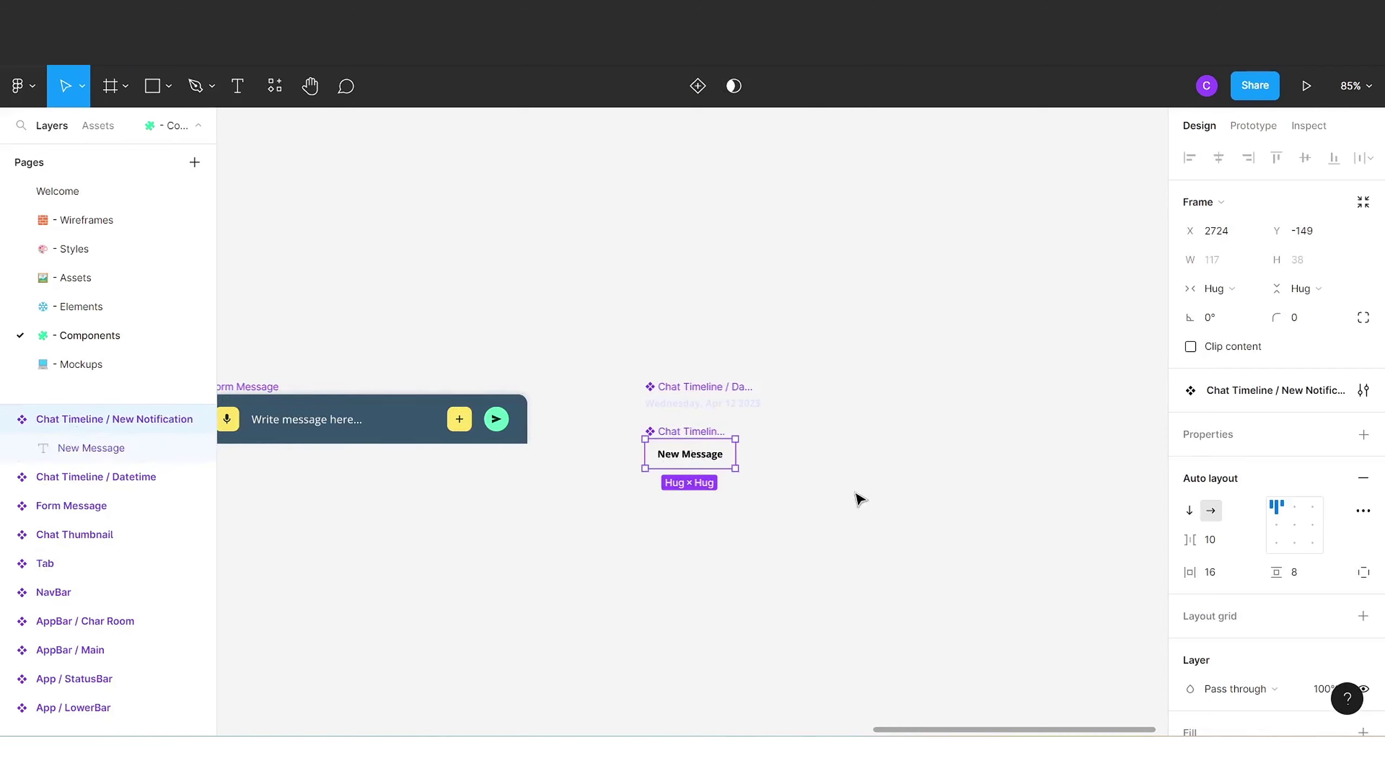
{"action": "left_click", "coordinate": [114, 448]}
- Draw a horizontal line about 150 wide on the empty canvas below the New Notification component
{"action": "left_click", "coordinate": [168, 85]}
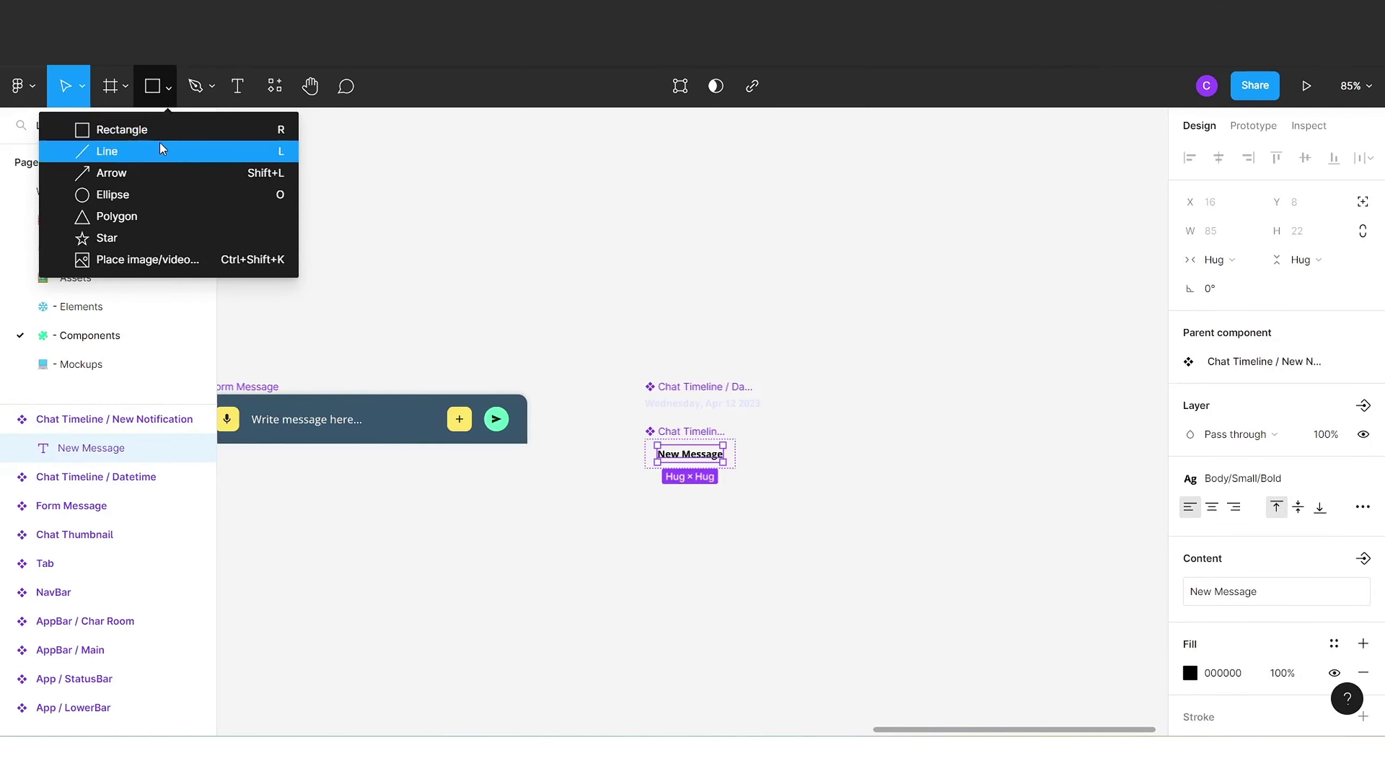
{"action": "left_click", "coordinate": [163, 150]}
{"action": "mouse_move", "coordinate": [645, 606]}
{"action": "left_mouse_down"}
{"action": "mouse_move", "coordinate": [780, 600]}
{"action": "mouse_move", "coordinate": [767, 609]}
{"action": "mouse_move", "coordinate": [639, 562]}
{"action": "left_mouse_up"}
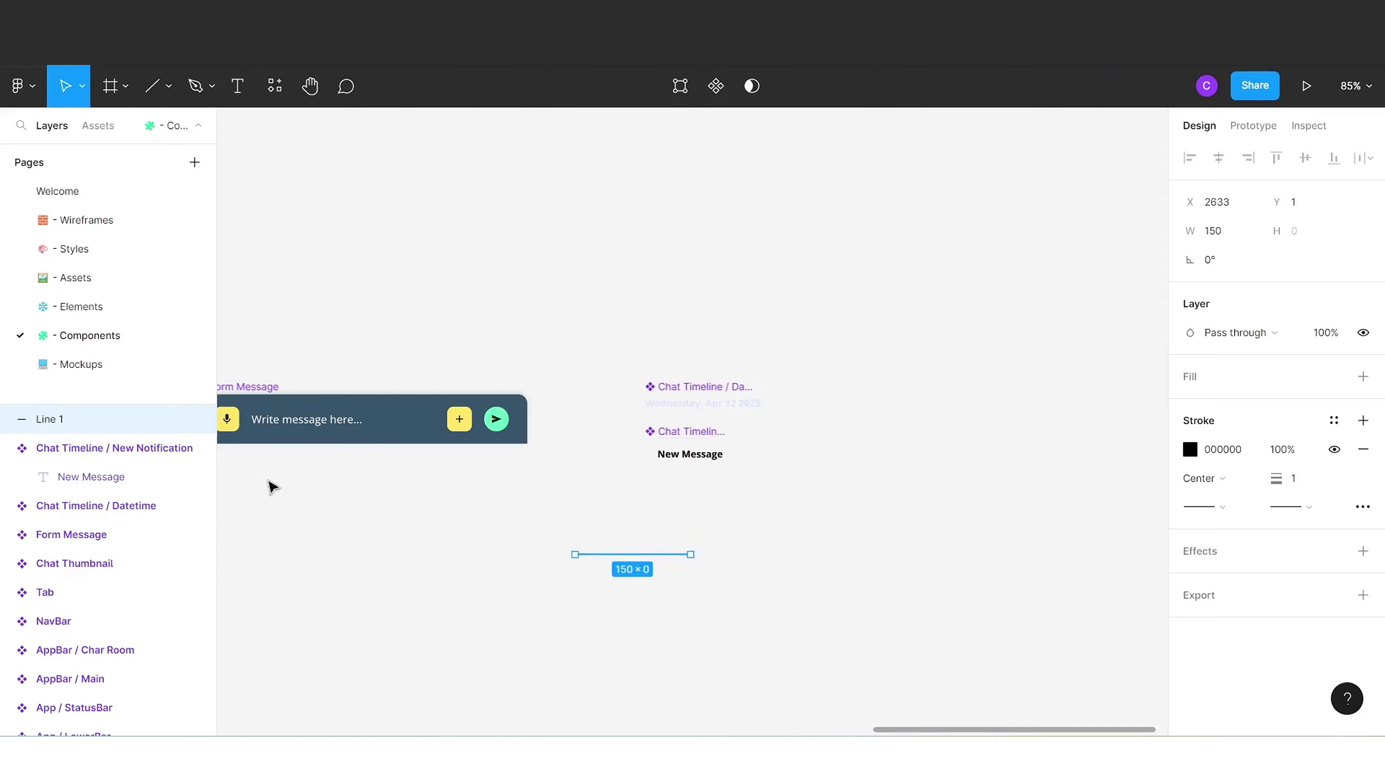
- Try wrapping the New Notification component in a plain frame, and undo it
{"action": "right_click", "coordinate": [668, 453]}
{"action": "left_click", "coordinate": [727, 414]}
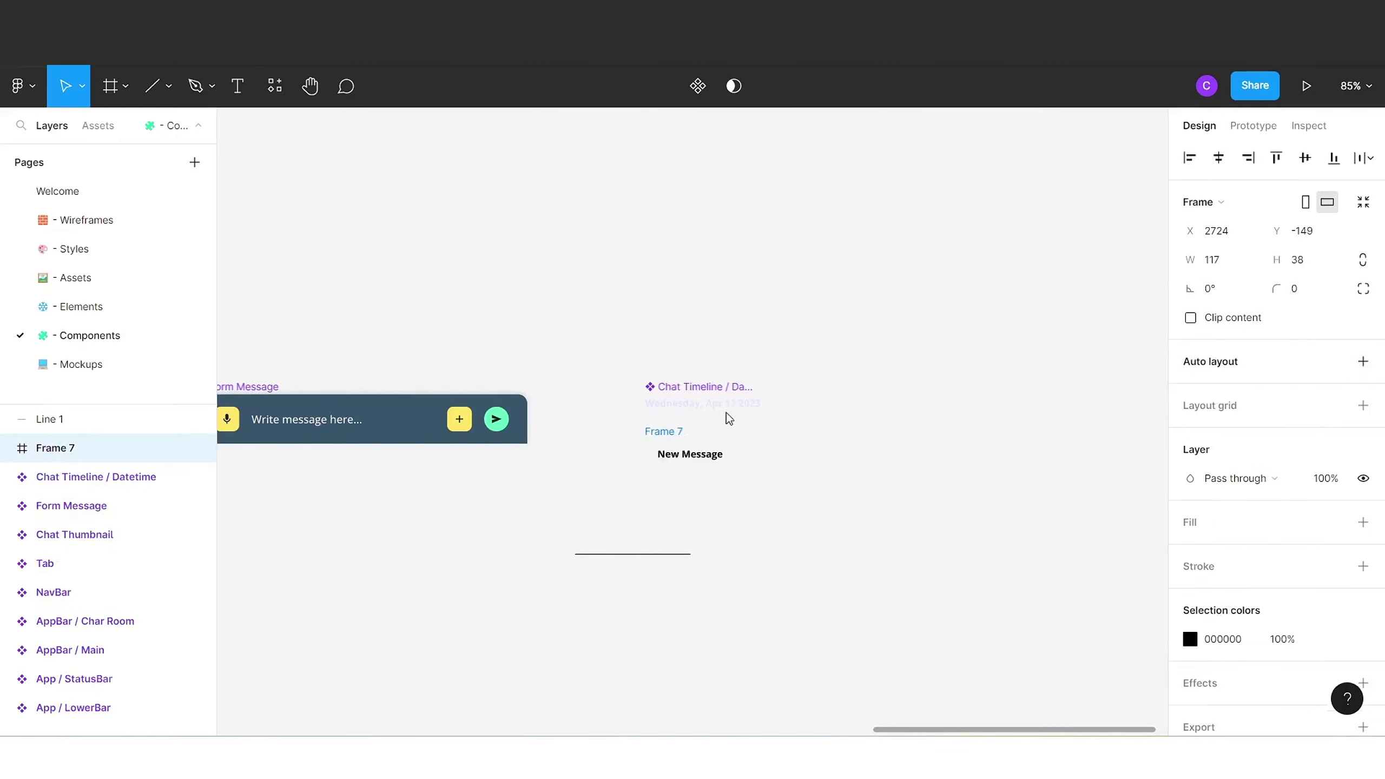
{"action": "key", "text": "ctrl+z"}
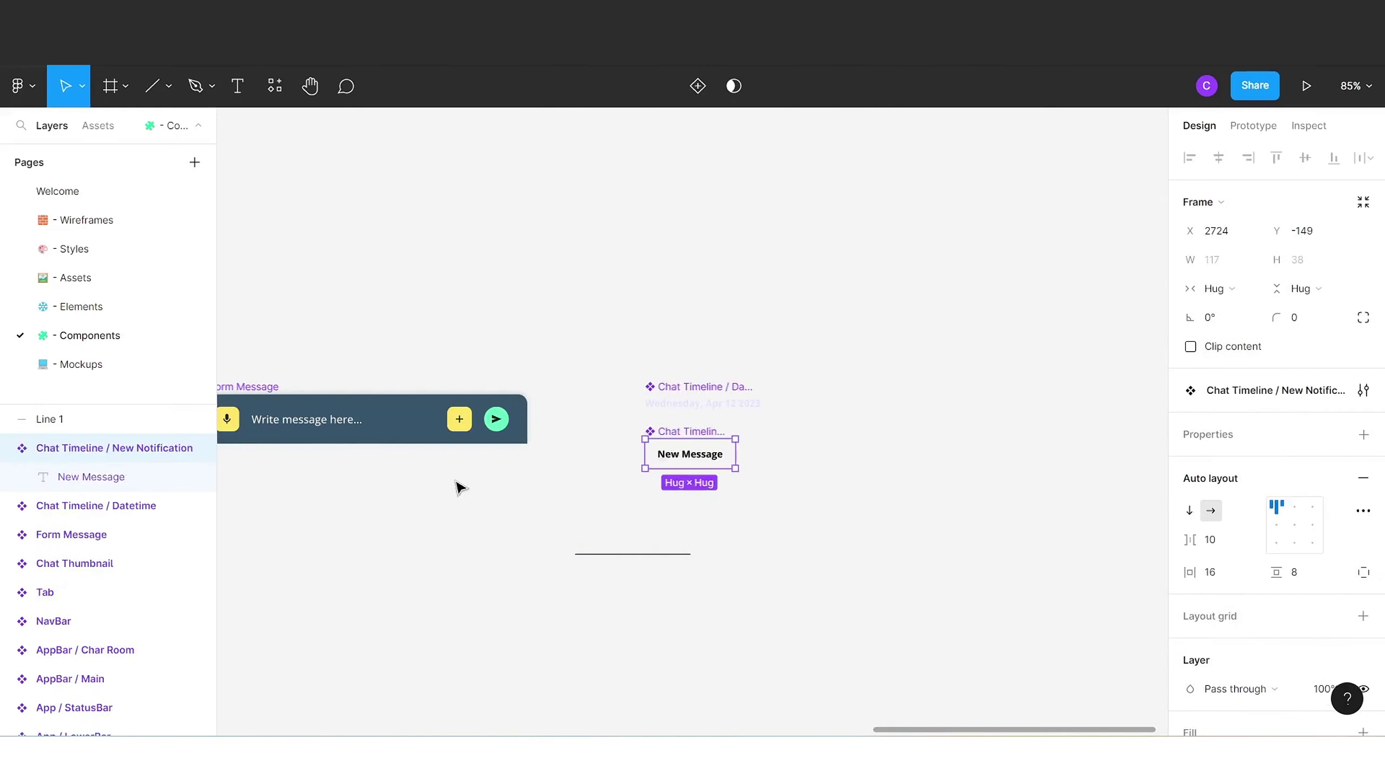
- Set the line's stroke thickness to 2 and its stroke style to Dash
{"action": "left_click", "coordinate": [650, 547]}
{"action": "left_click", "coordinate": [592, 555]}
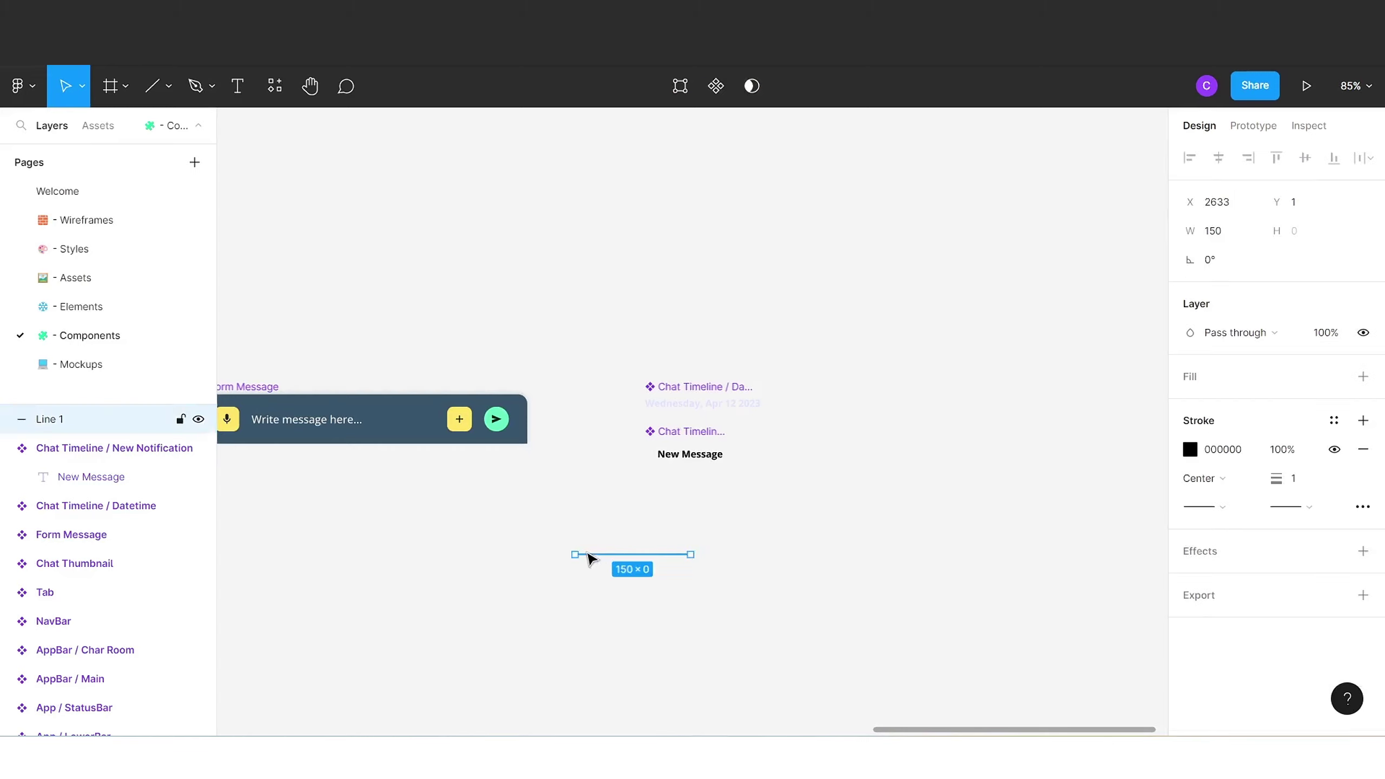
{"action": "left_click", "coordinate": [1307, 489]}
{"action": "left_click", "coordinate": [1362, 507]}
{"action": "left_click", "coordinate": [1115, 551]}
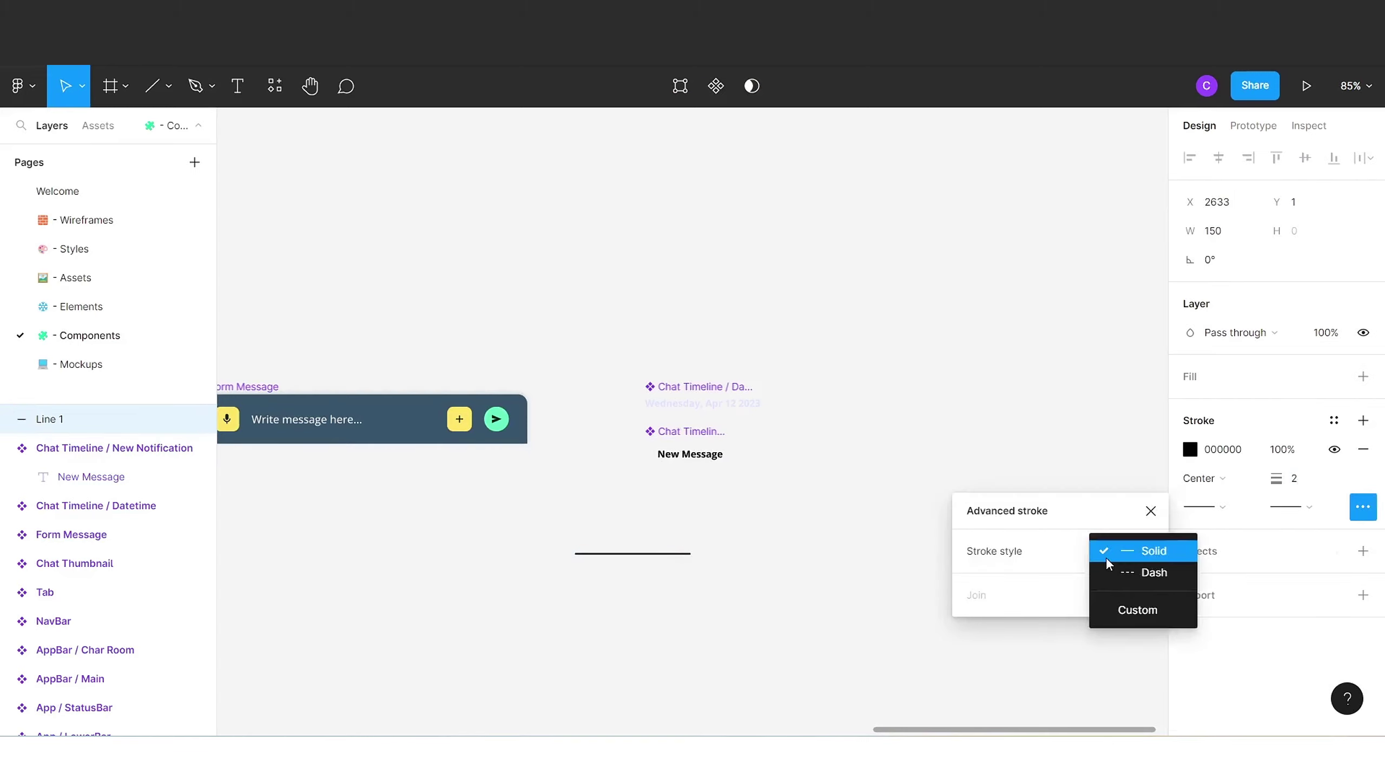
{"action": "left_click", "coordinate": [1110, 576]}
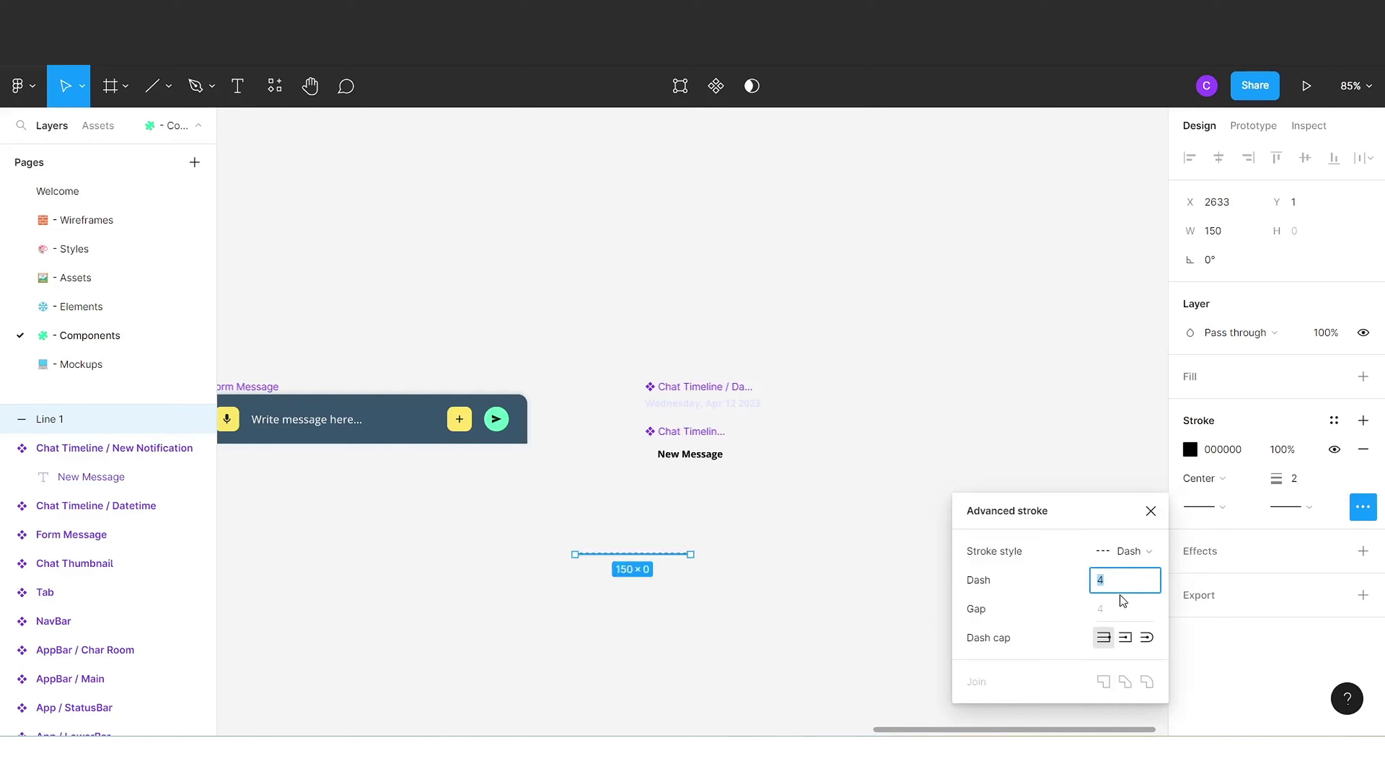
- Adjust the line's dash pattern, using a gap of 4 for a finer dashed line
{"action": "left_click", "coordinate": [1128, 609]}
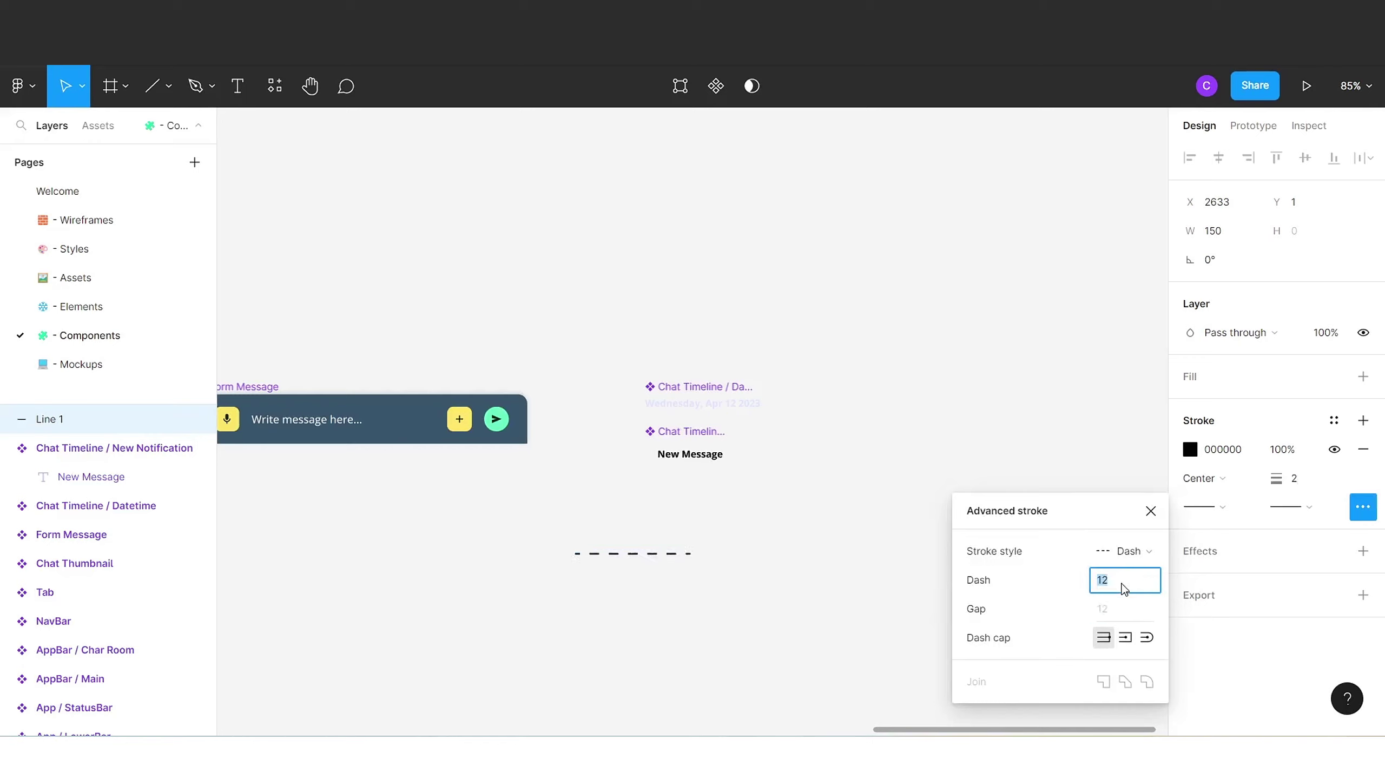
{"action": "left_click", "coordinate": [1121, 607]}
{"action": "type", "text": "4"}
{"action": "left_click", "coordinate": [1121, 578]}
{"action": "left_click", "coordinate": [826, 532]}
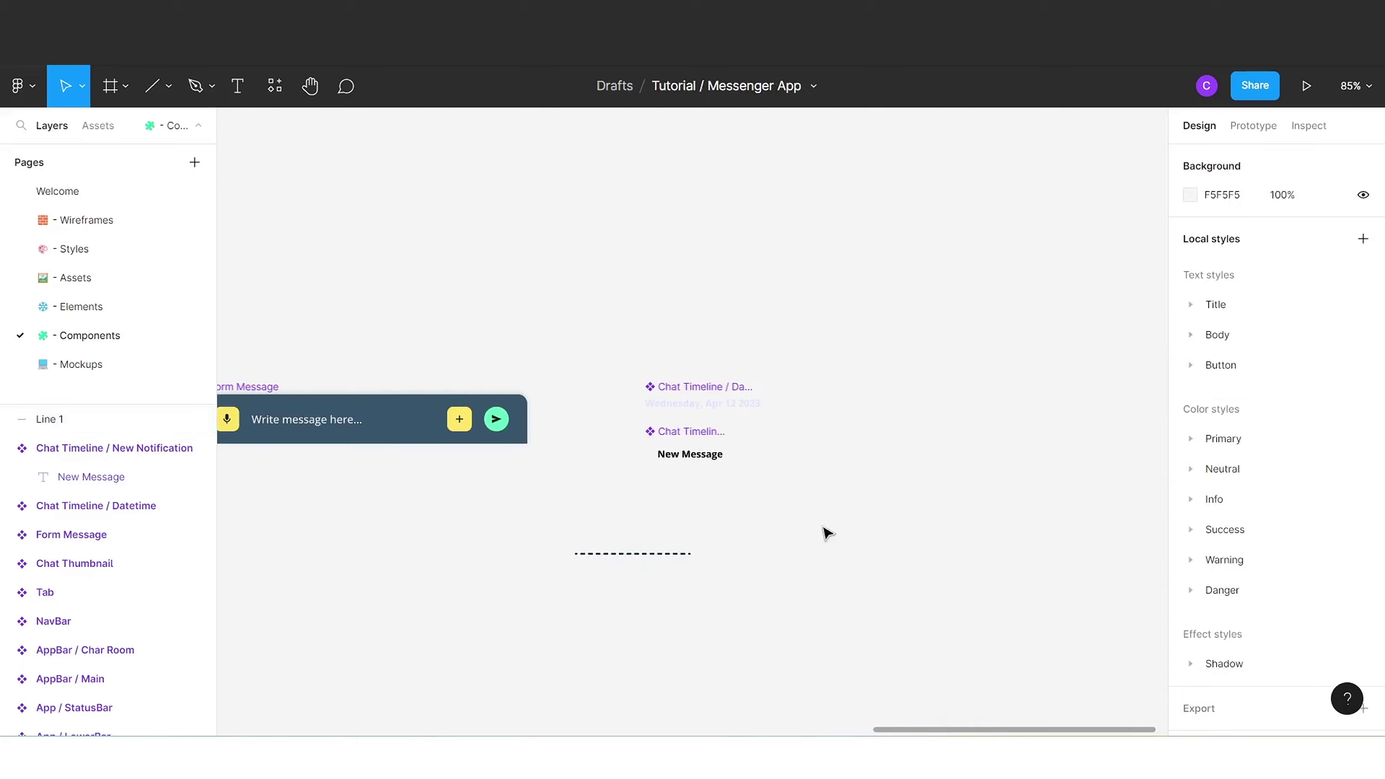
- Shorten and duplicate the dashed line, placing the two lines side by side with a gap below the New Message label
{"action": "left_click", "coordinate": [628, 555]}
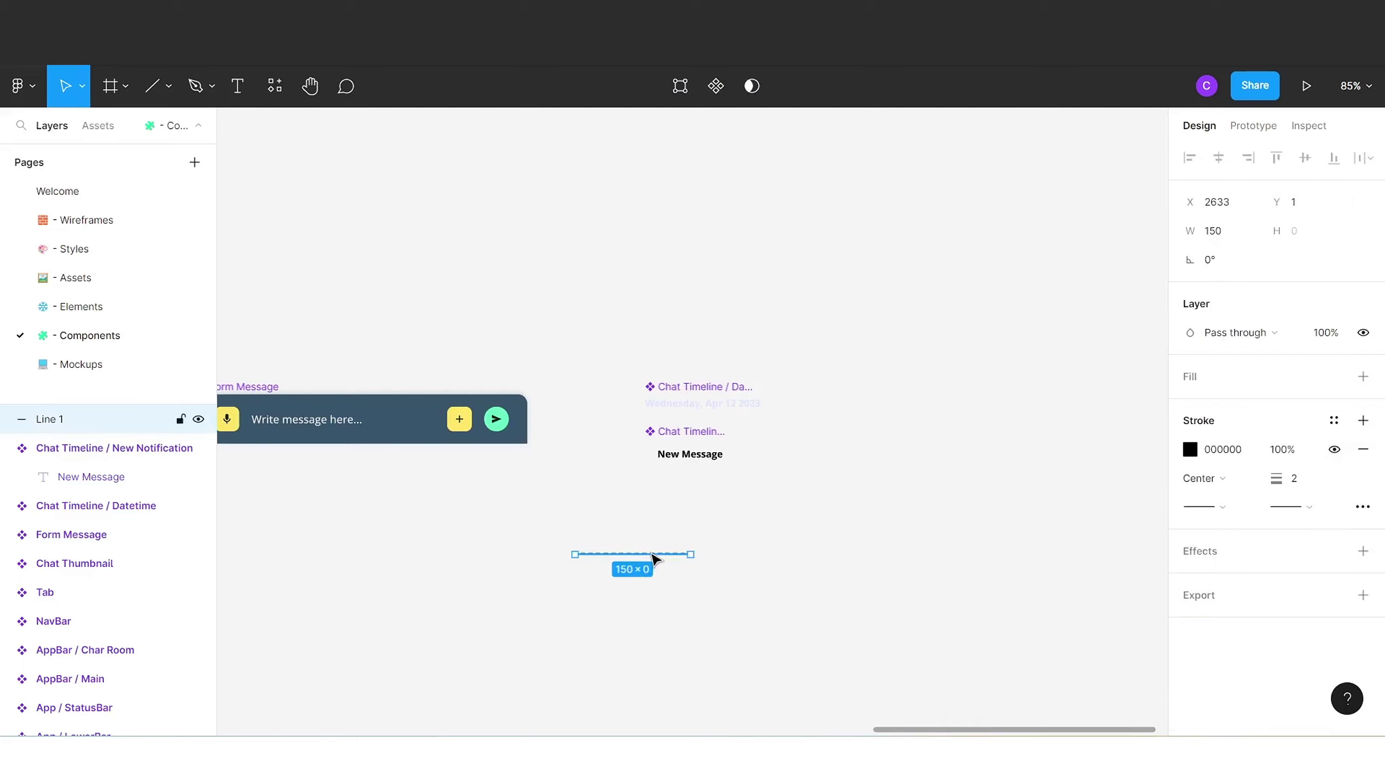
{"action": "left_click_drag", "start_coordinate": [652, 557], "coordinate": [770, 517]}
{"action": "key", "text": "ctrl+z"}
{"action": "key", "text": "ctrl+d"}
- Try to move the New Message text layer out of the New Notification component within the layer list, and undo it
{"action": "left_click", "coordinate": [703, 463]}
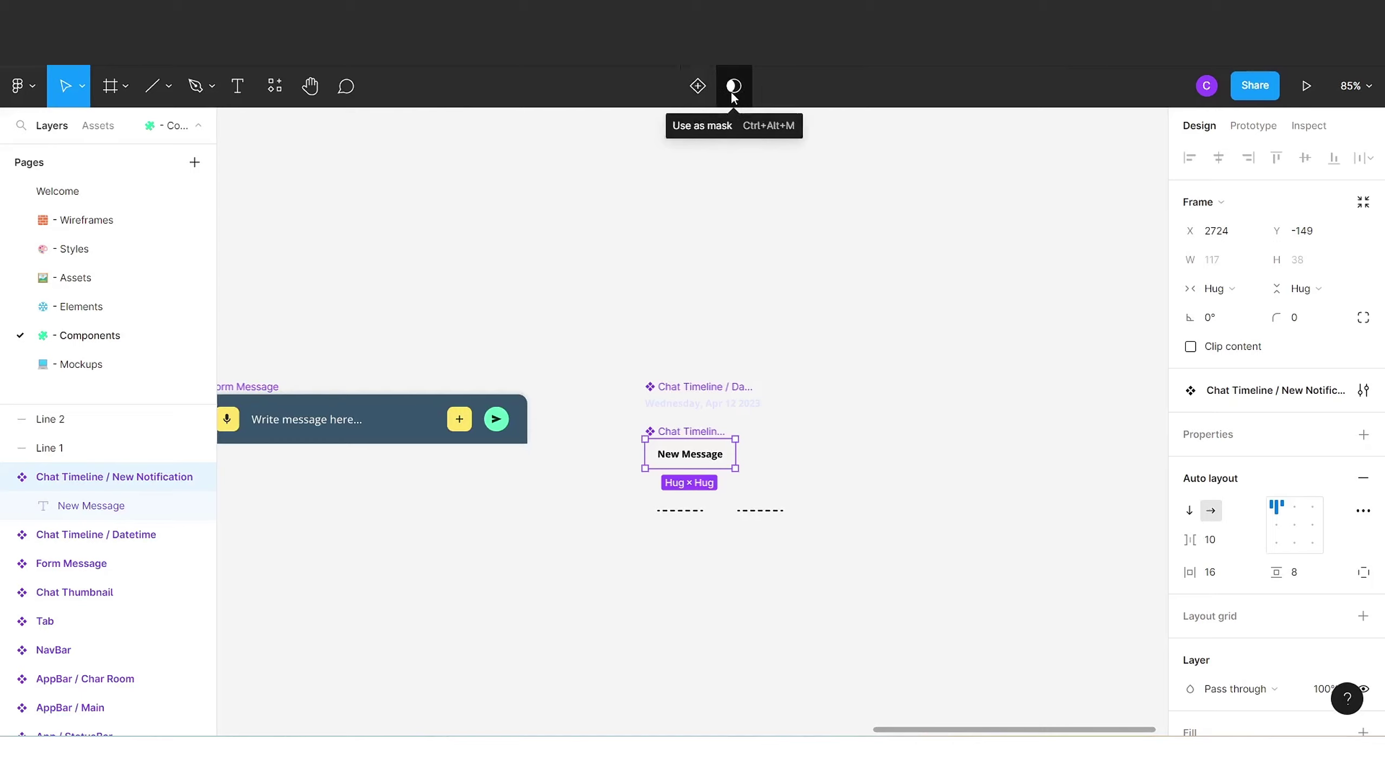
{"action": "right_click", "coordinate": [671, 463]}
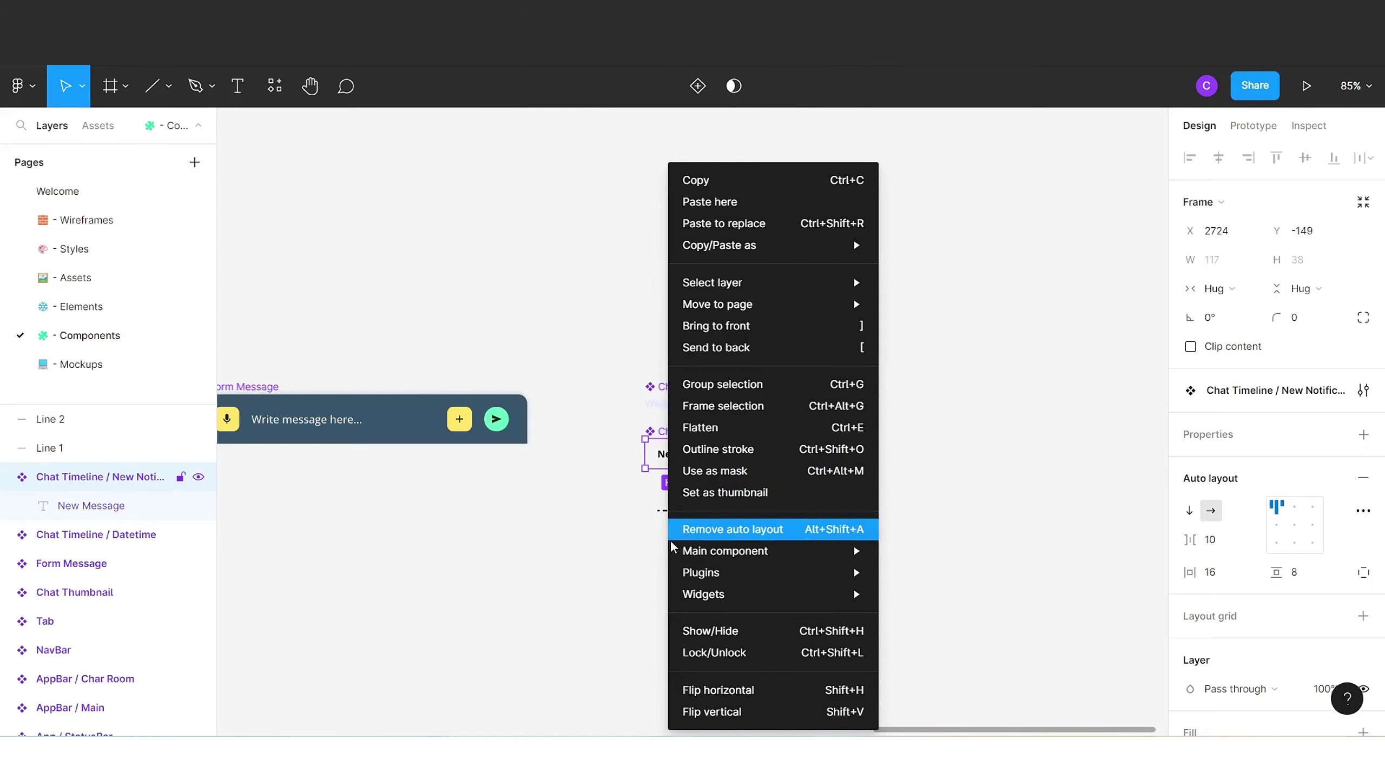
{"action": "left_click", "coordinate": [575, 563]}
{"action": "left_click", "coordinate": [104, 507]}
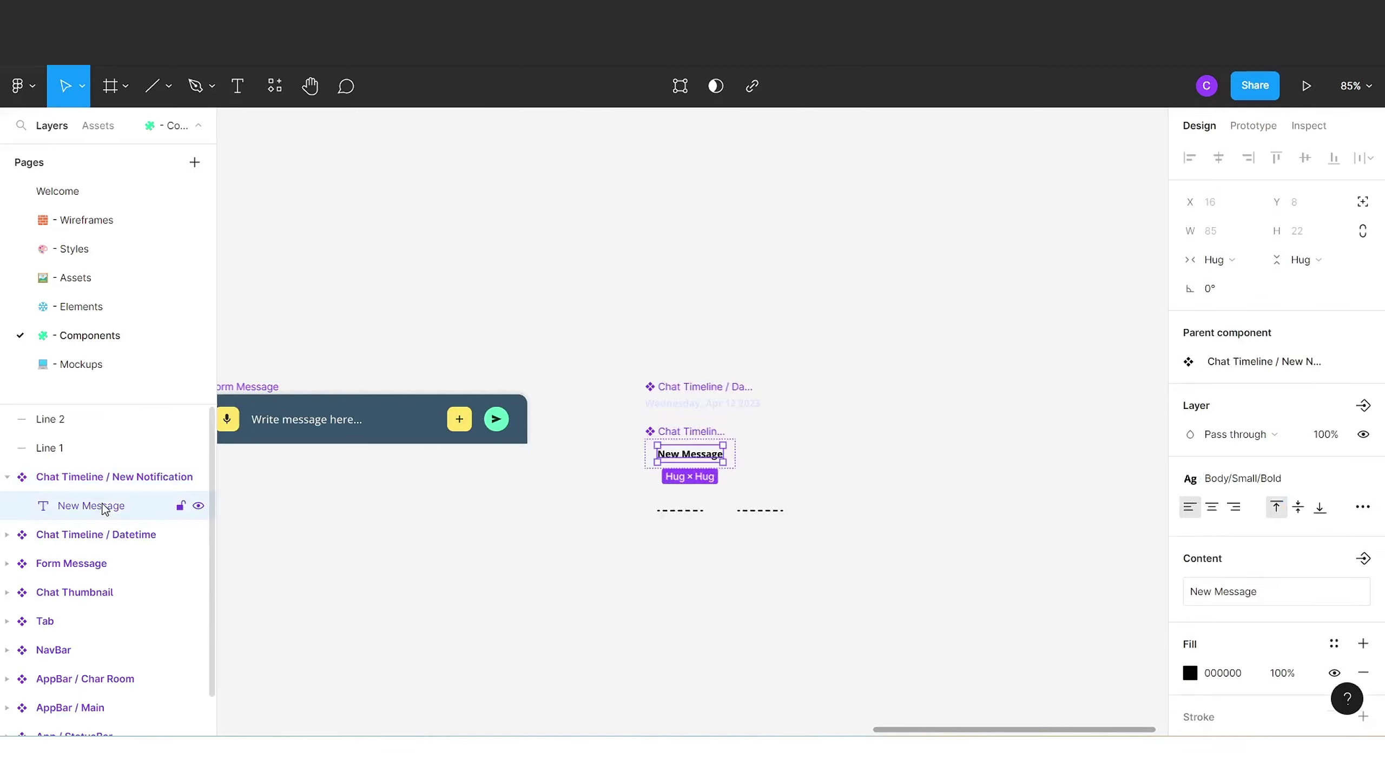
{"action": "left_click_drag", "start_coordinate": [106, 509], "coordinate": [103, 627]}
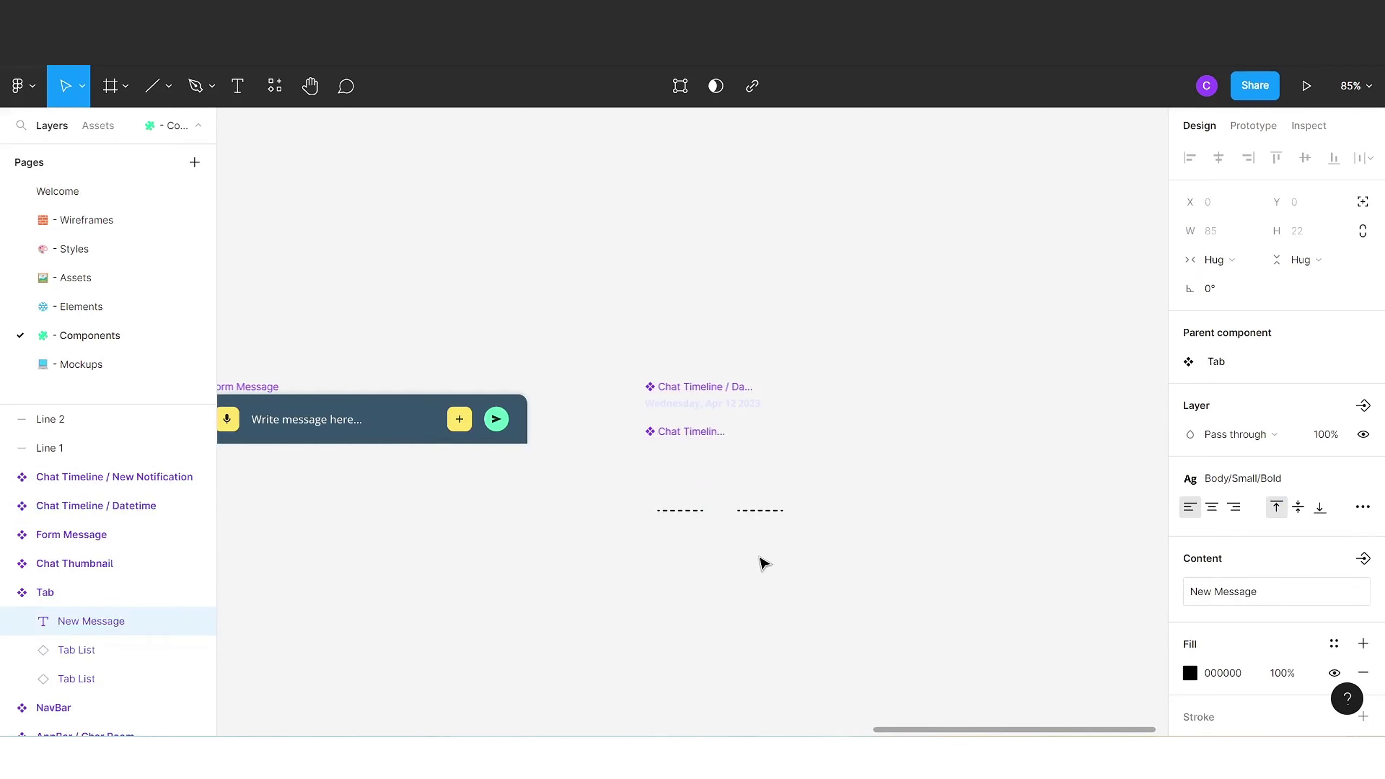
{"action": "key", "text": "ctrl+z"}
- Move the New Message text into its own auto layout frame on the canvas and delete the emptied New Notification component
{"action": "left_click_drag", "start_coordinate": [690, 454], "coordinate": [773, 578]}
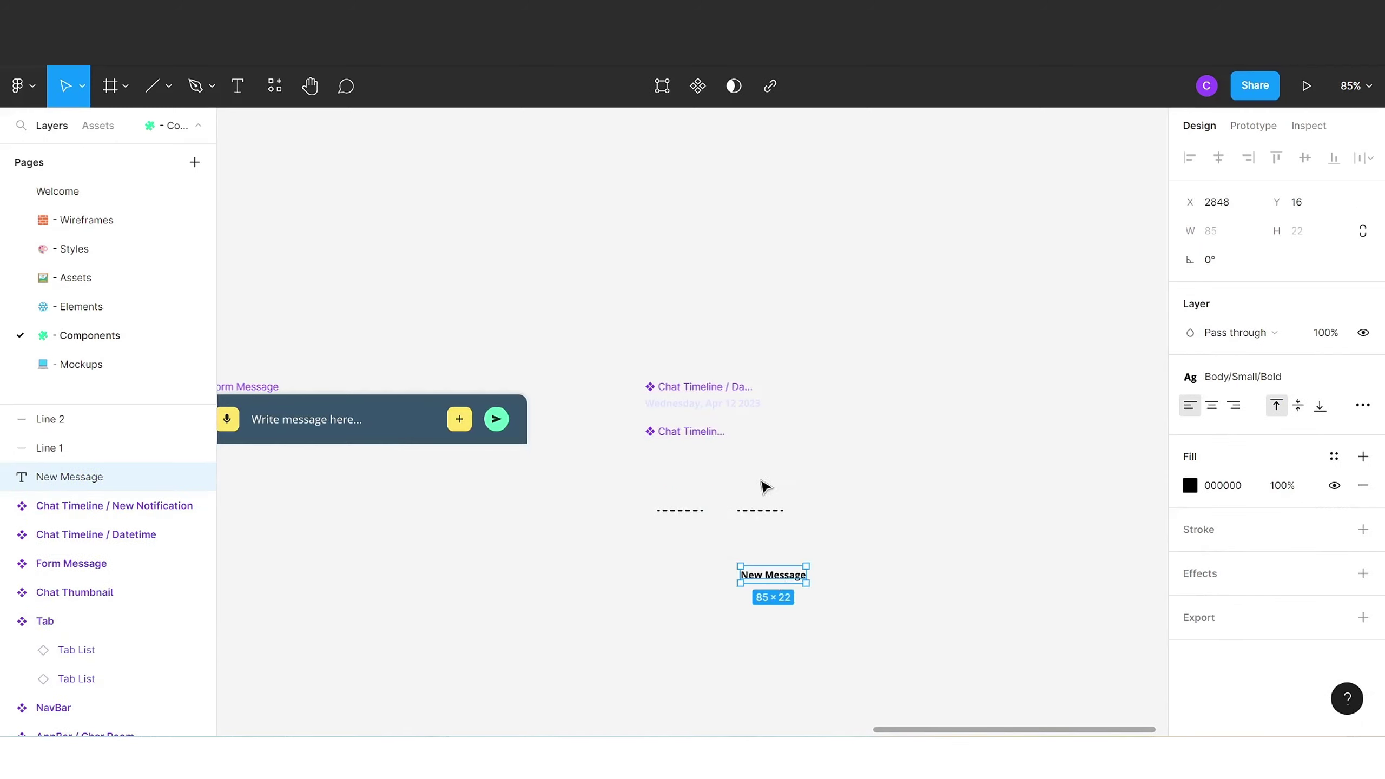
{"action": "right_click", "coordinate": [774, 579]}
{"action": "left_click", "coordinate": [799, 531]}
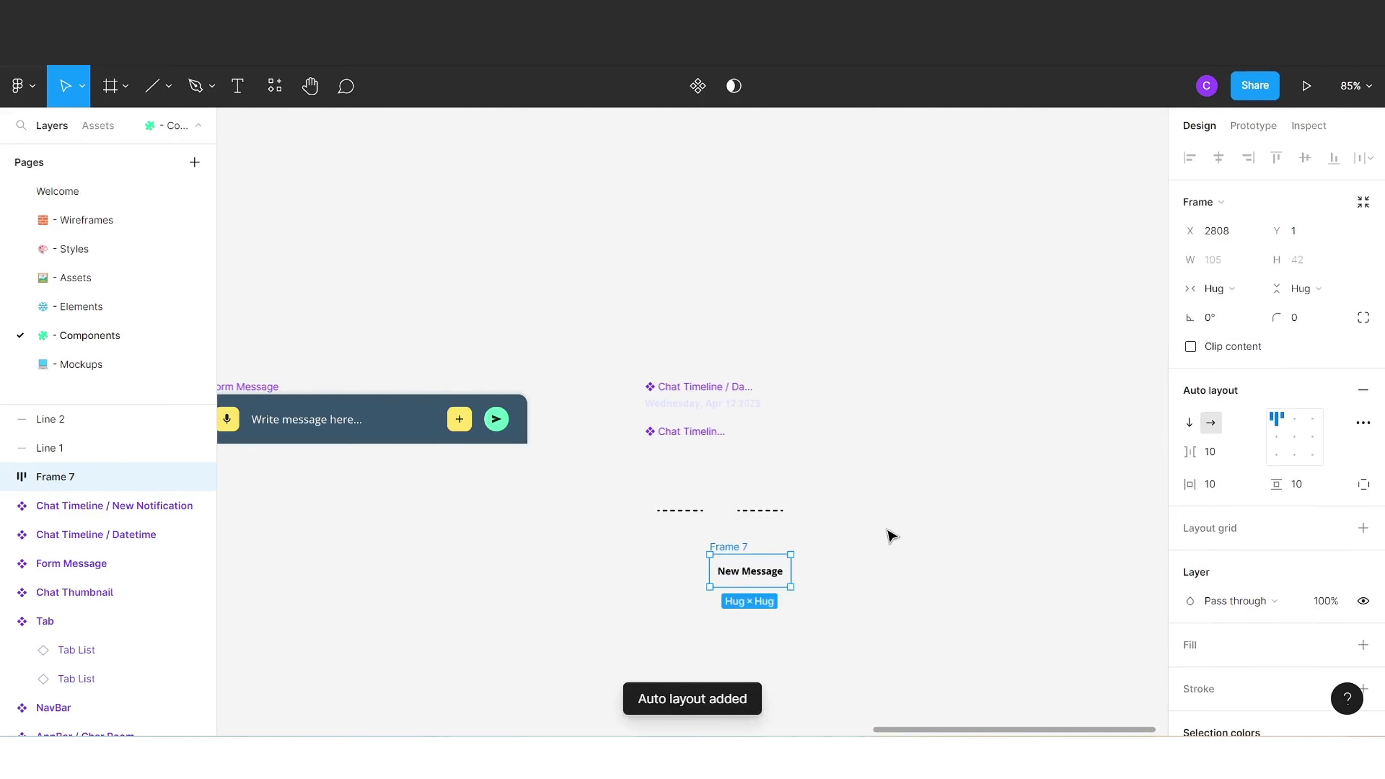
{"action": "left_click_drag", "start_coordinate": [774, 574], "coordinate": [712, 432]}
{"action": "key", "text": "Delete"}
- Set the New Message frame's padding to 16 horizontal and 8 vertical
{"action": "left_click", "coordinate": [733, 547]}
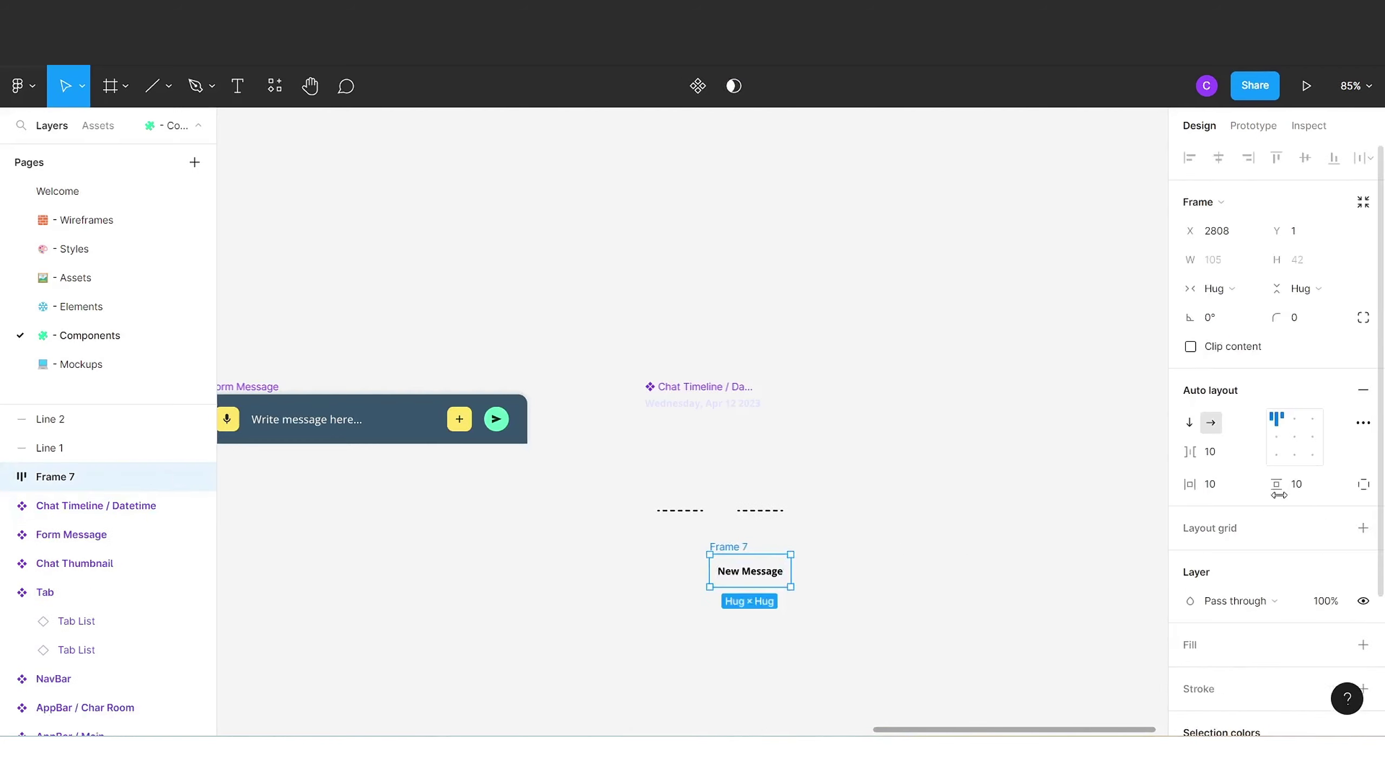
{"action": "left_click", "coordinate": [1303, 484]}
{"action": "type", "text": "8"}
{"action": "left_click", "coordinate": [1221, 486]}
{"action": "type", "text": "16"}
{"action": "key", "text": "Tab"}
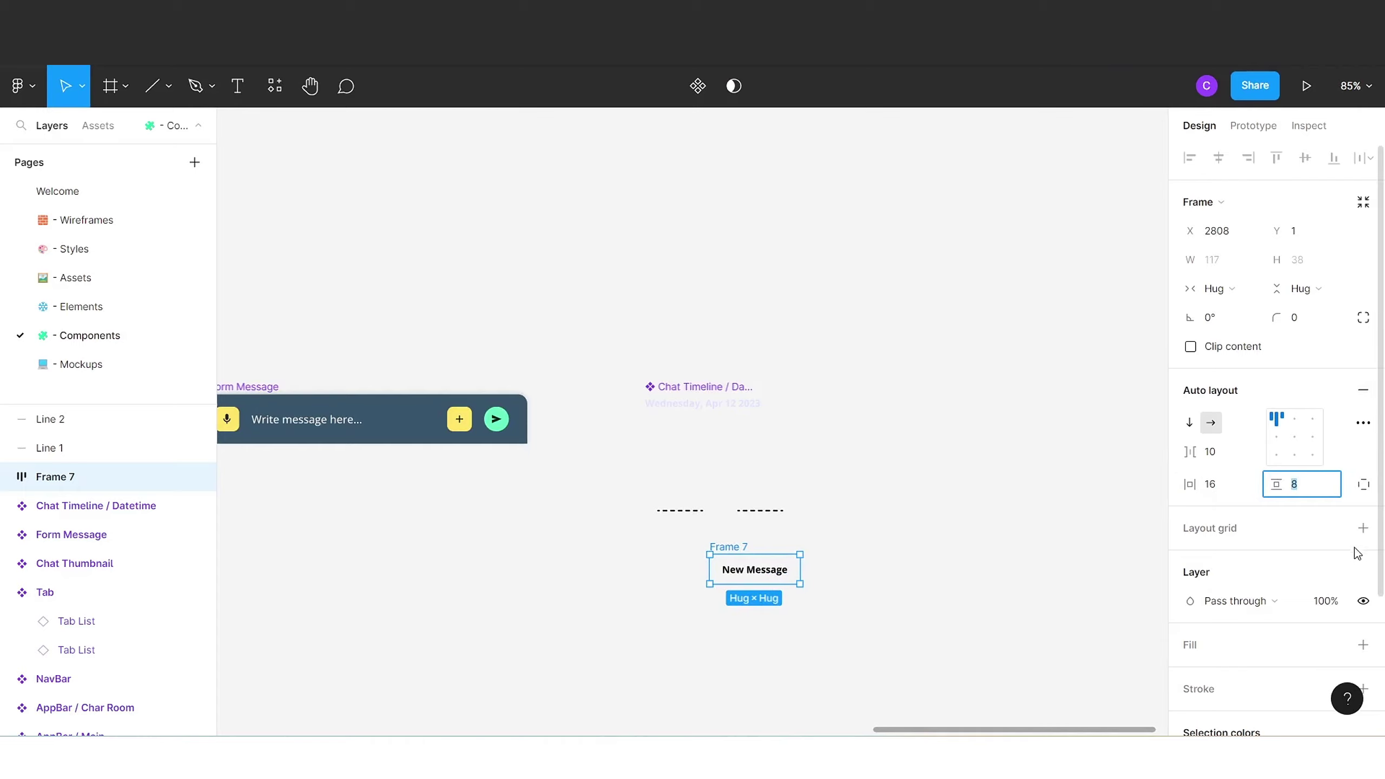
- Fill the New Message frame with the fourth Info colour style, a light purple
{"action": "scroll", "coordinate": [1358, 554], "scroll_direction": "down", "scroll_amount": 2}
{"action": "left_click", "coordinate": [1335, 555]}
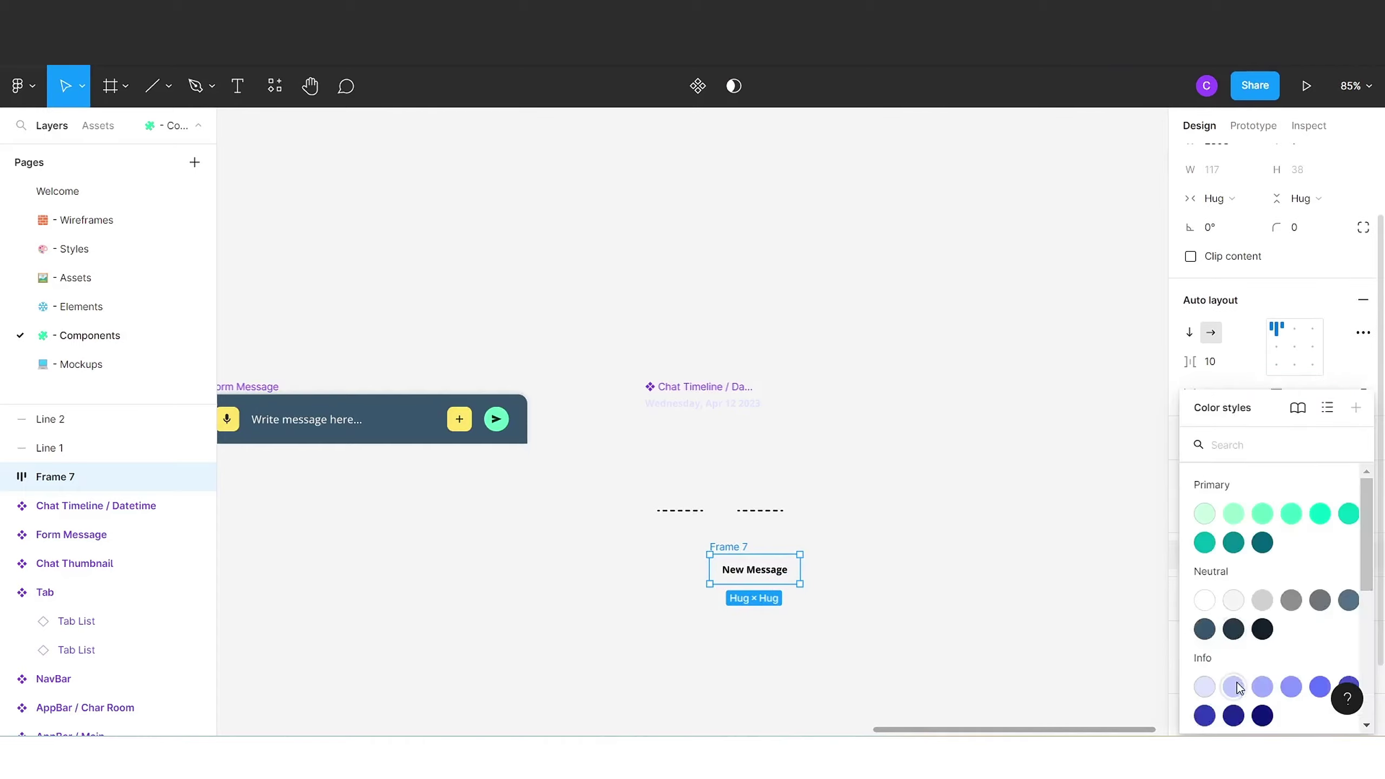
{"action": "left_click", "coordinate": [1292, 686]}
{"action": "left_click", "coordinate": [1274, 568]}
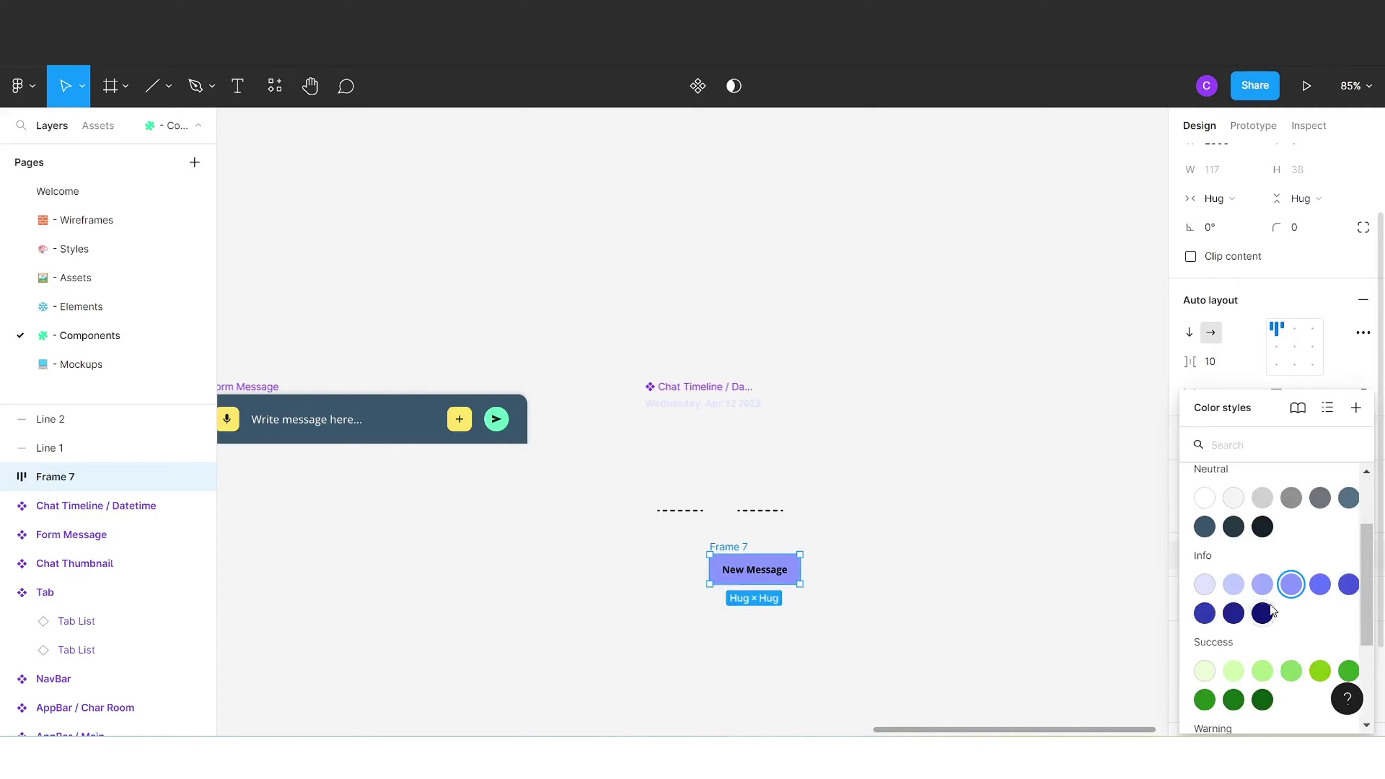
{"action": "key", "text": "Escape"}
- Apply the Neutral/900 colour style to the New Message text
{"action": "double_click", "coordinate": [766, 576]}
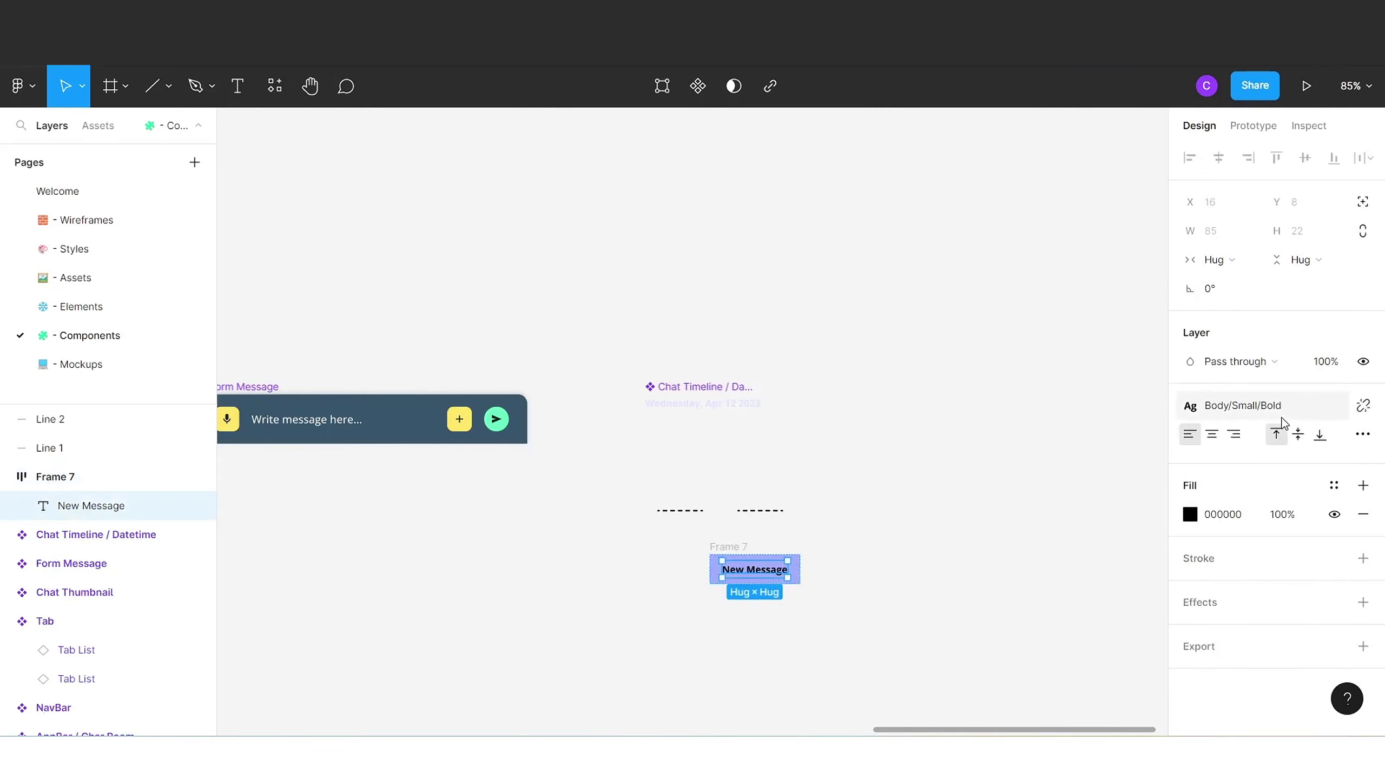
{"action": "left_click", "coordinate": [1333, 485]}
{"action": "left_click", "coordinate": [1268, 636]}
{"action": "left_click", "coordinate": [938, 572]}
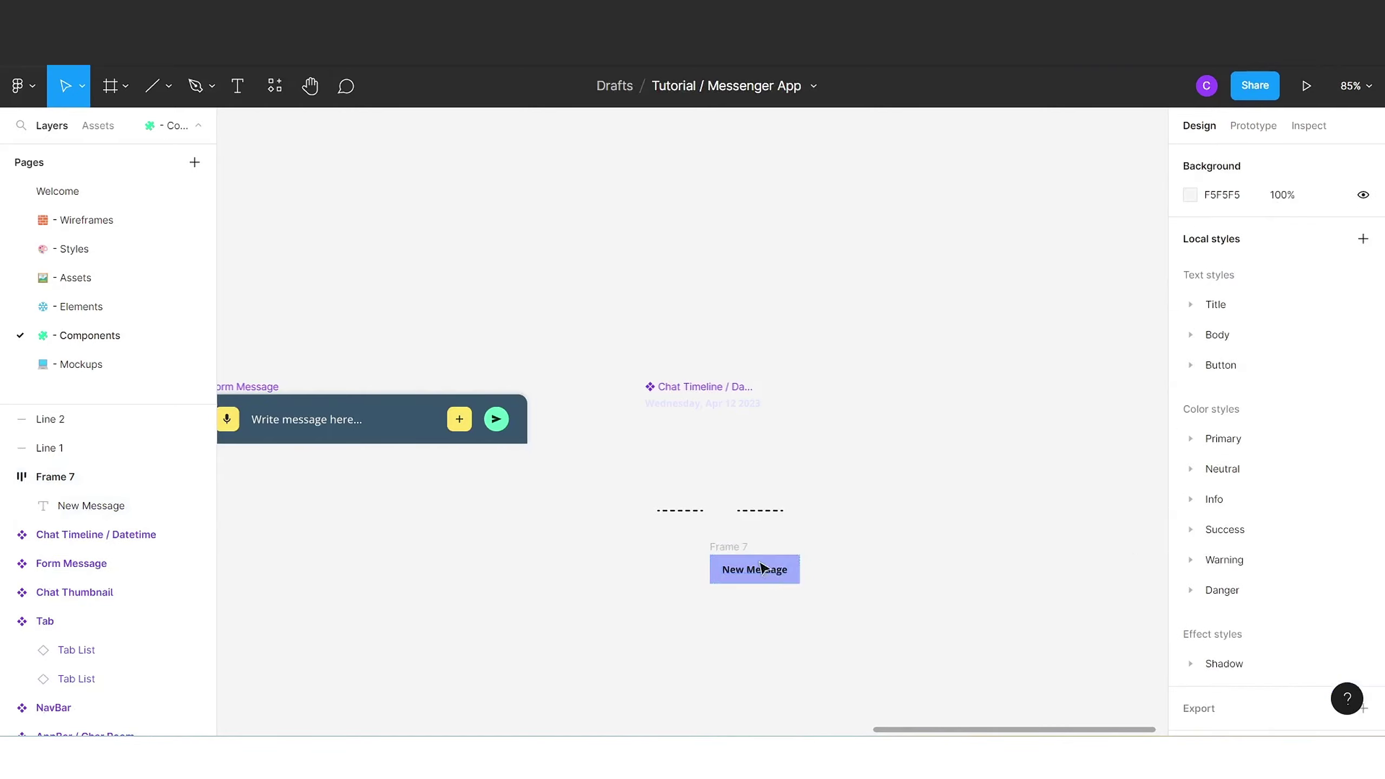
- Round the New Message frame's corners to a radius of 12
{"action": "left_click", "coordinate": [731, 571]}
{"action": "left_click", "coordinate": [1305, 316]}
{"action": "type", "text": "12"}
{"action": "left_click", "coordinate": [1025, 454]}
- Set the New Message frame's horizontal padding to 24, keeping the vertical padding at 8
{"action": "left_click", "coordinate": [746, 548]}
{"action": "left_click", "coordinate": [1221, 483]}
{"action": "type", "text": "24"}
{"action": "key", "text": "Tab"}
{"action": "left_click", "coordinate": [968, 566]}
{"action": "left_click", "coordinate": [731, 558]}
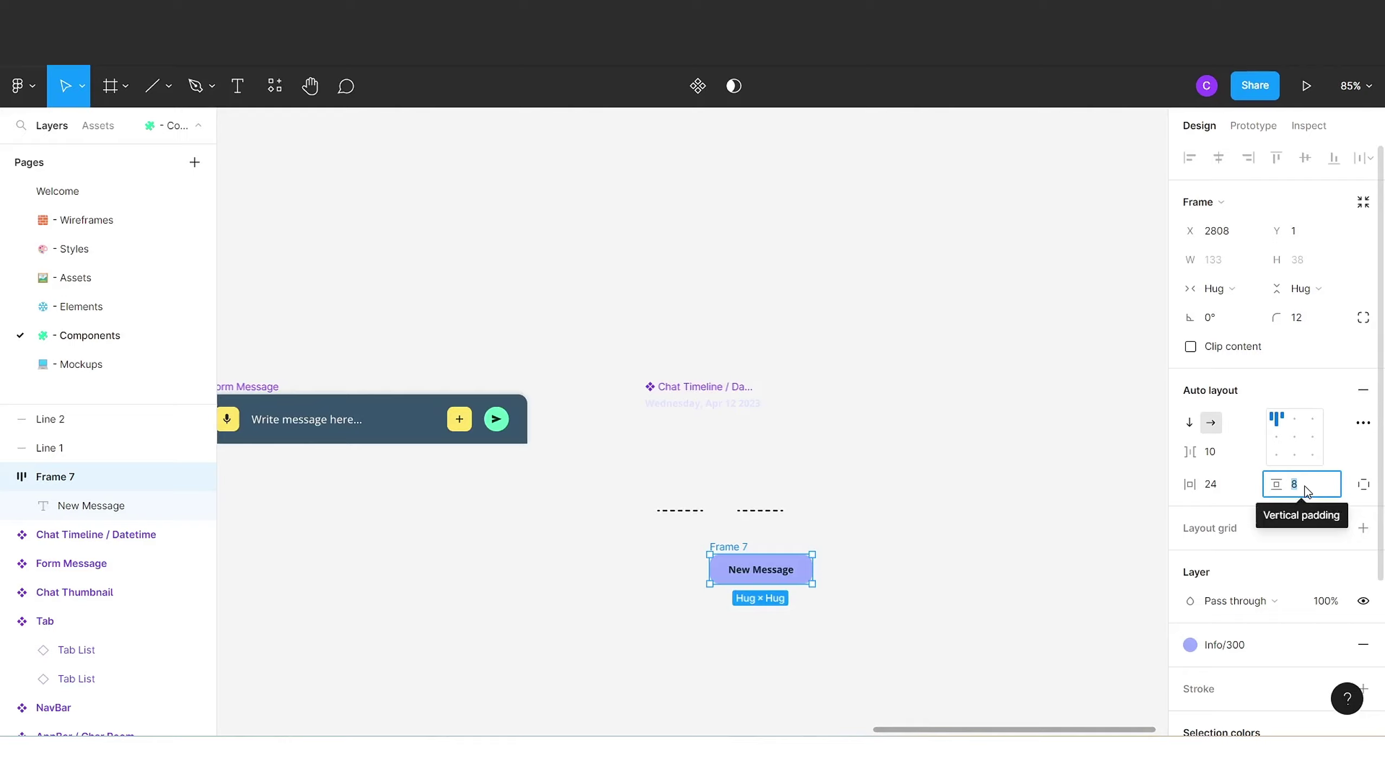
{"action": "left_click", "coordinate": [906, 586]}
{"action": "left_click", "coordinate": [802, 571]}
- Place one dashed line on each side of the New Message frame, roughly level with its text
{"action": "left_click", "coordinate": [692, 527]}
{"action": "left_click_drag", "start_coordinate": [676, 512], "coordinate": [670, 565]}
{"action": "double_click", "coordinate": [750, 514]}
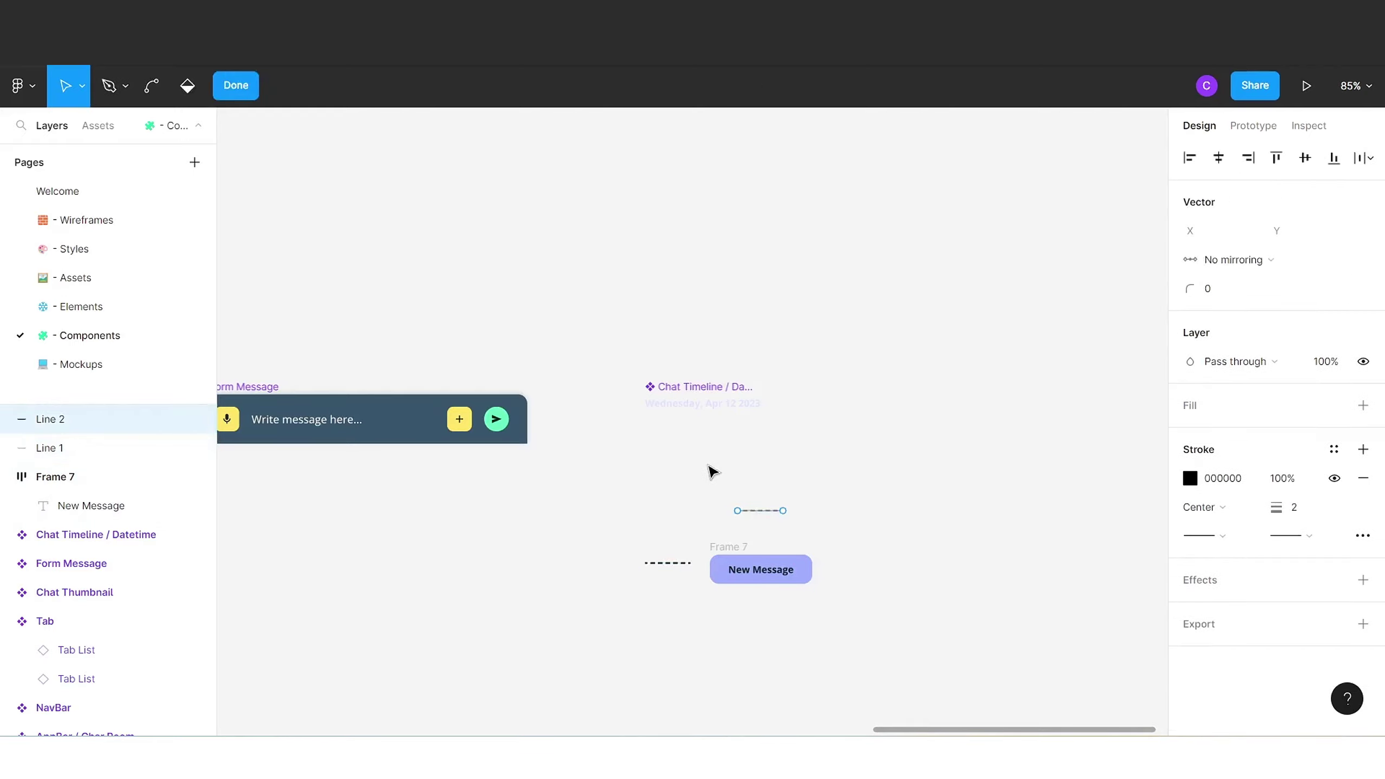
{"action": "key", "text": "Escape"}
{"action": "left_click_drag", "start_coordinate": [757, 519], "coordinate": [846, 566]}
- Wrap both dashed lines and the New Message frame in a horizontal auto layout with 16 spacing between items
{"action": "left_click_drag", "start_coordinate": [576, 490], "coordinate": [982, 603]}
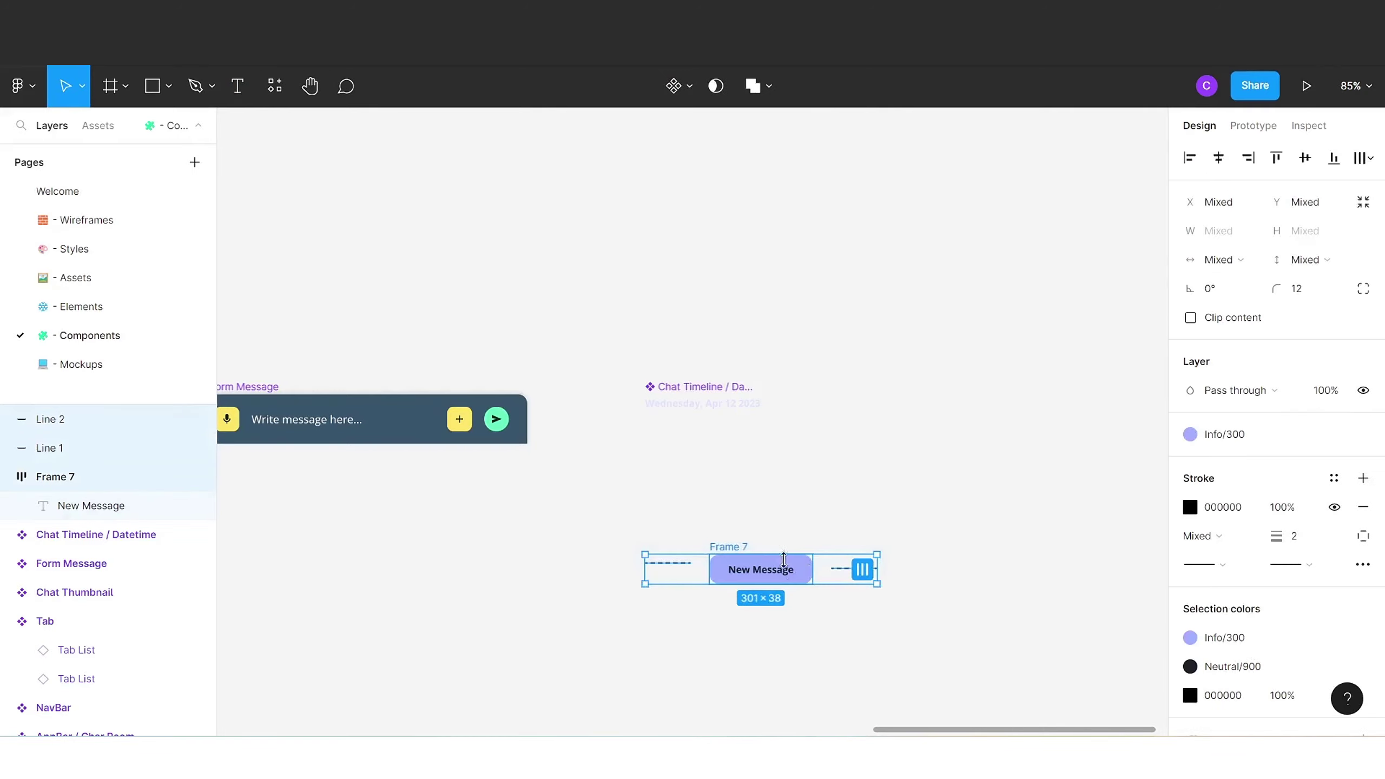
{"action": "right_click", "coordinate": [784, 559]}
{"action": "left_click", "coordinate": [807, 530]}
{"action": "left_click", "coordinate": [1228, 452]}
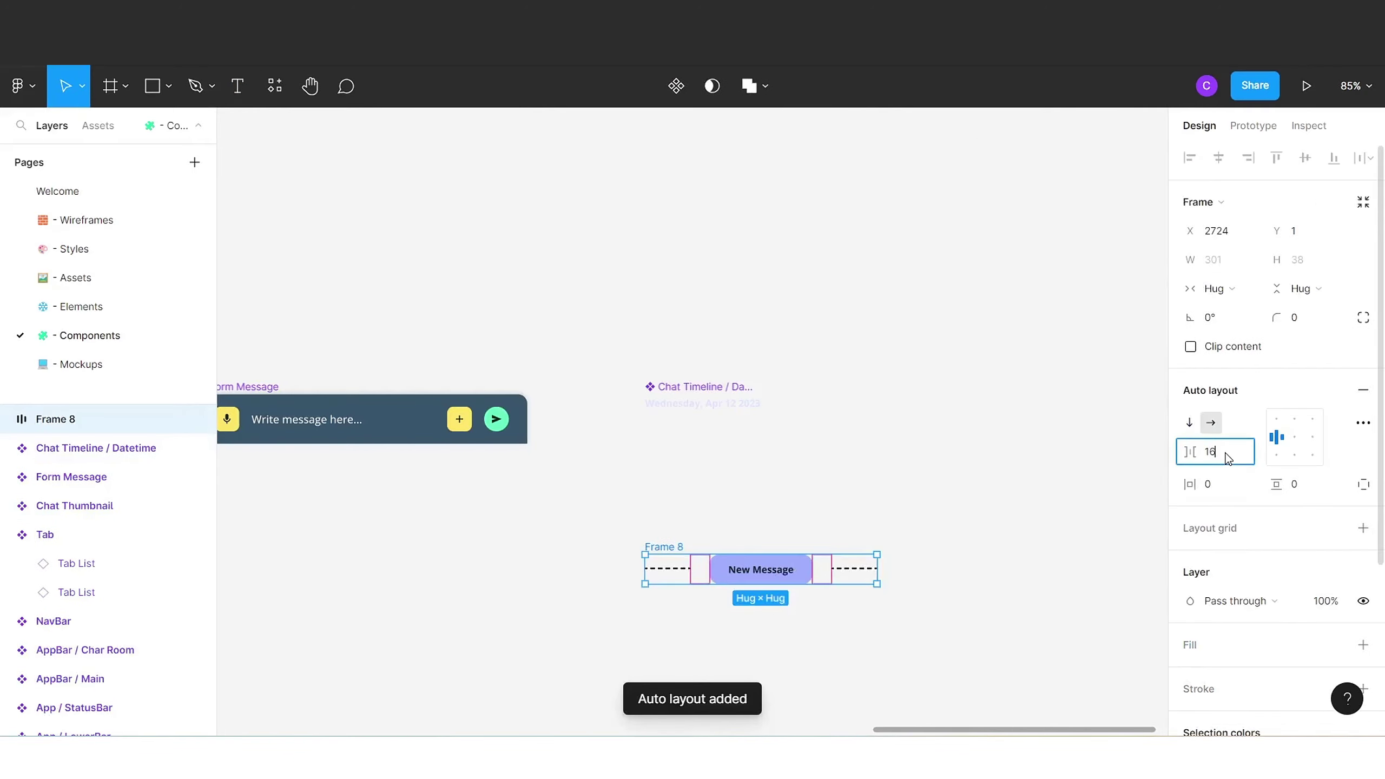
{"action": "type", "text": "16"}
{"action": "key", "text": "Return"}
- Place the divider frame beneath the Datetime component and turn it into a component named "Chat Timeline / New Notification"
{"action": "left_click_drag", "start_coordinate": [671, 547], "coordinate": [674, 453]}
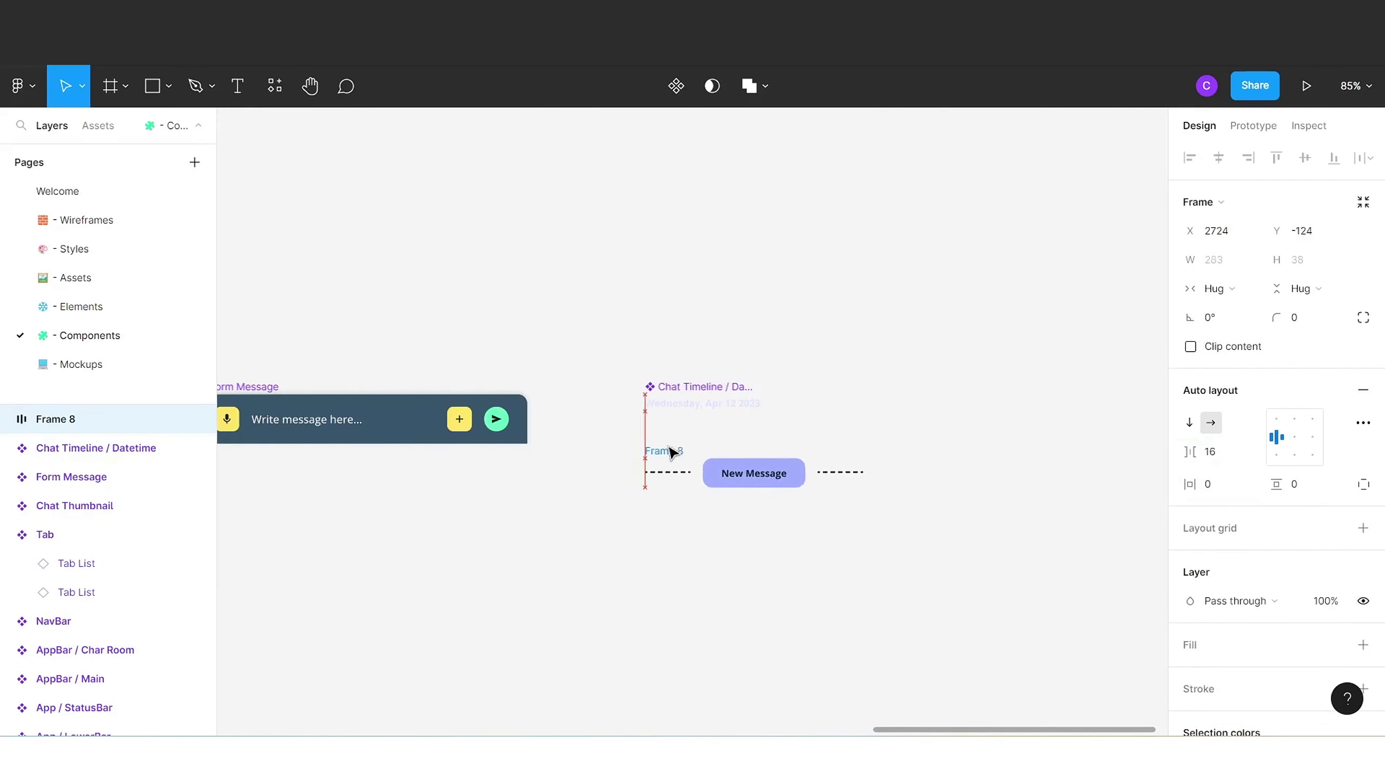
{"action": "right_click", "coordinate": [674, 453]}
{"action": "left_click", "coordinate": [706, 551]}
{"action": "double_click", "coordinate": [682, 450]}
{"action": "type", "text": "Chat Timeline / New Notification"}
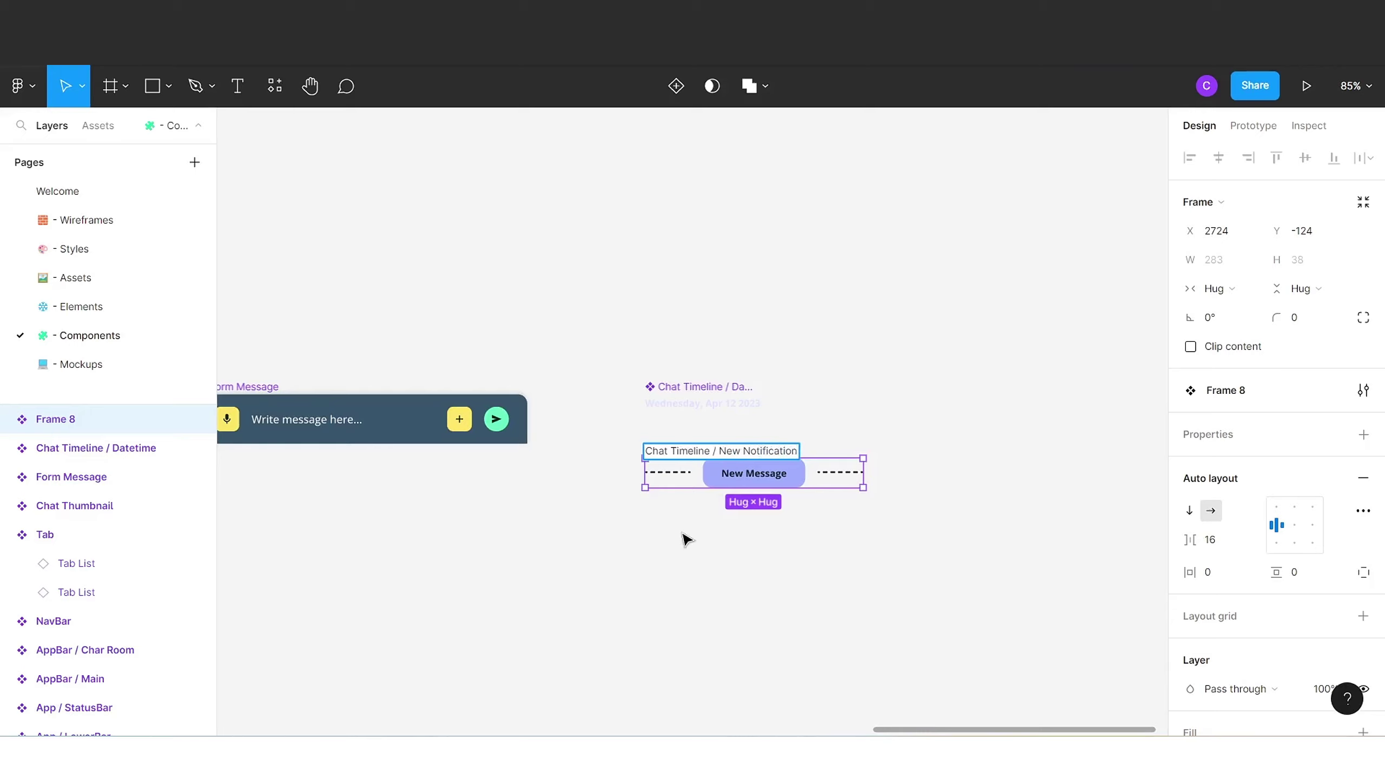
{"action": "left_click", "coordinate": [686, 540]}
{"action": "left_click_drag", "start_coordinate": [701, 454], "coordinate": [684, 435]}
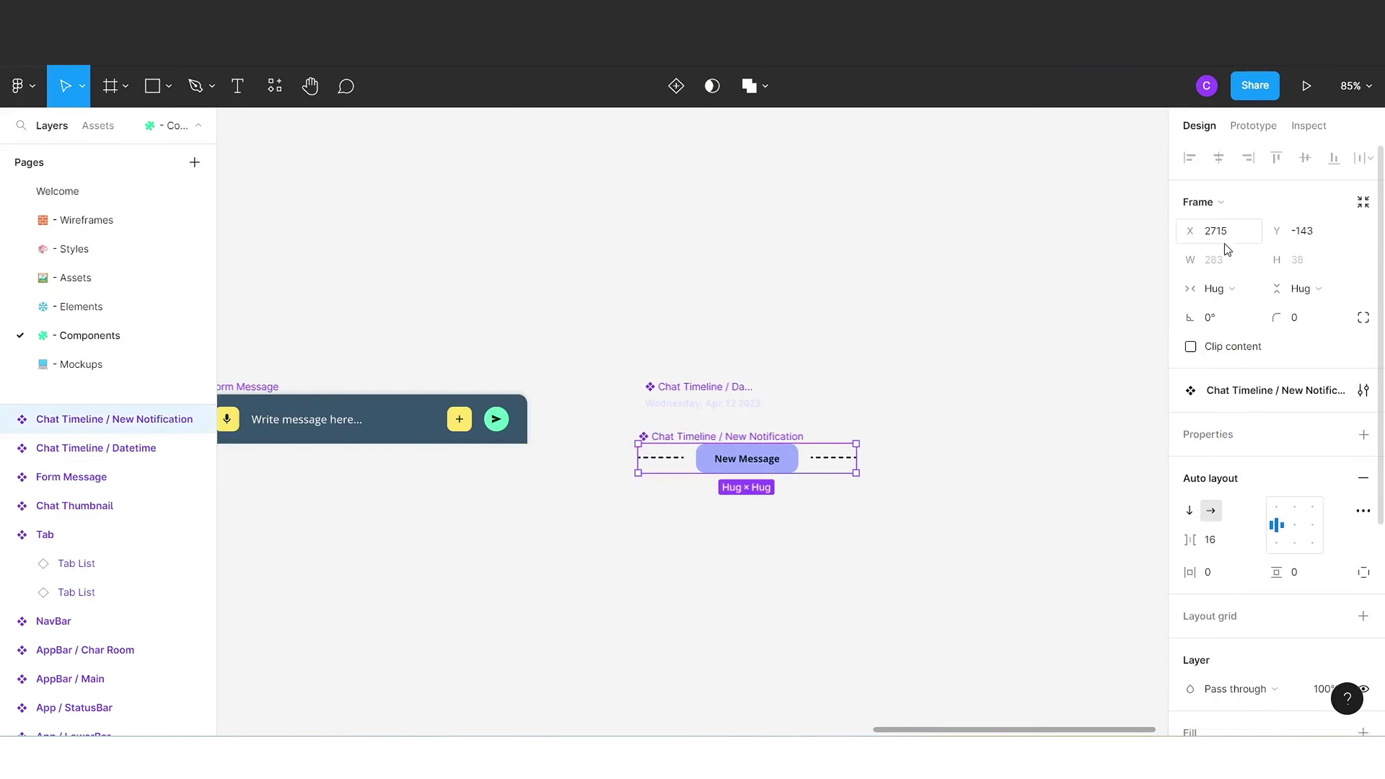
- Give the New Notification component a fixed width and make both dashed lines, Line 1 and Line 2, fill the remaining width
{"action": "left_click", "coordinate": [1219, 288]}
{"action": "left_click", "coordinate": [1233, 266]}
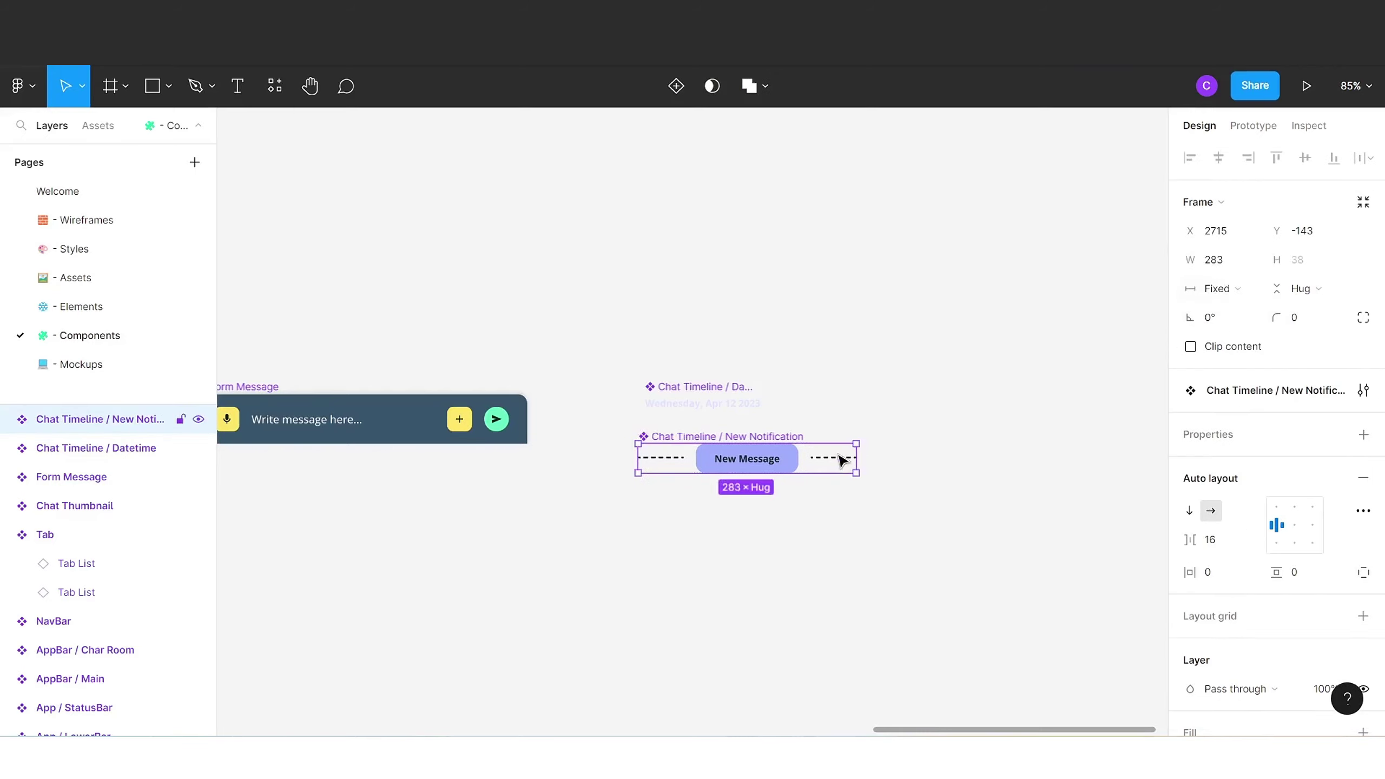
{"action": "left_click", "coordinate": [7, 419]}
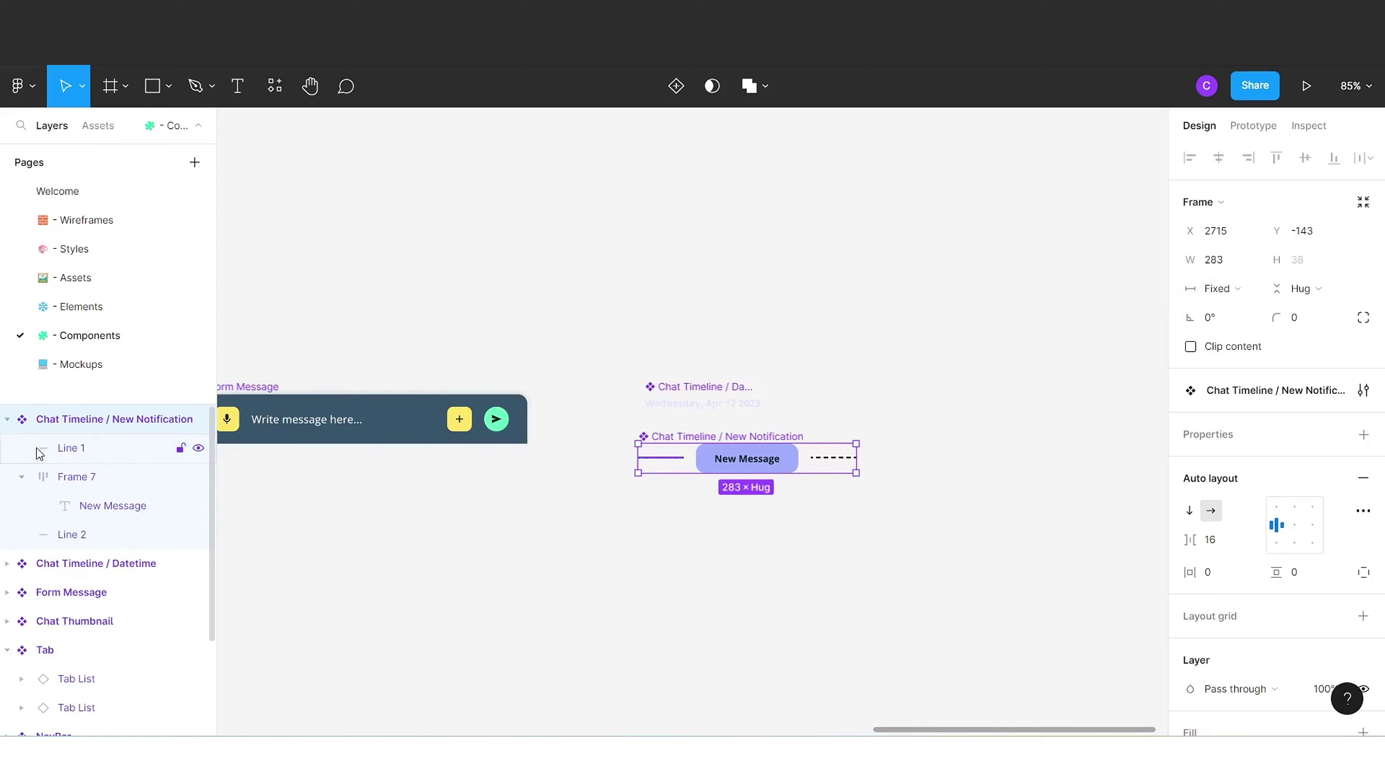
{"action": "left_click", "coordinate": [71, 447]}
{"action": "left_click", "coordinate": [91, 504], "text": "shift"}
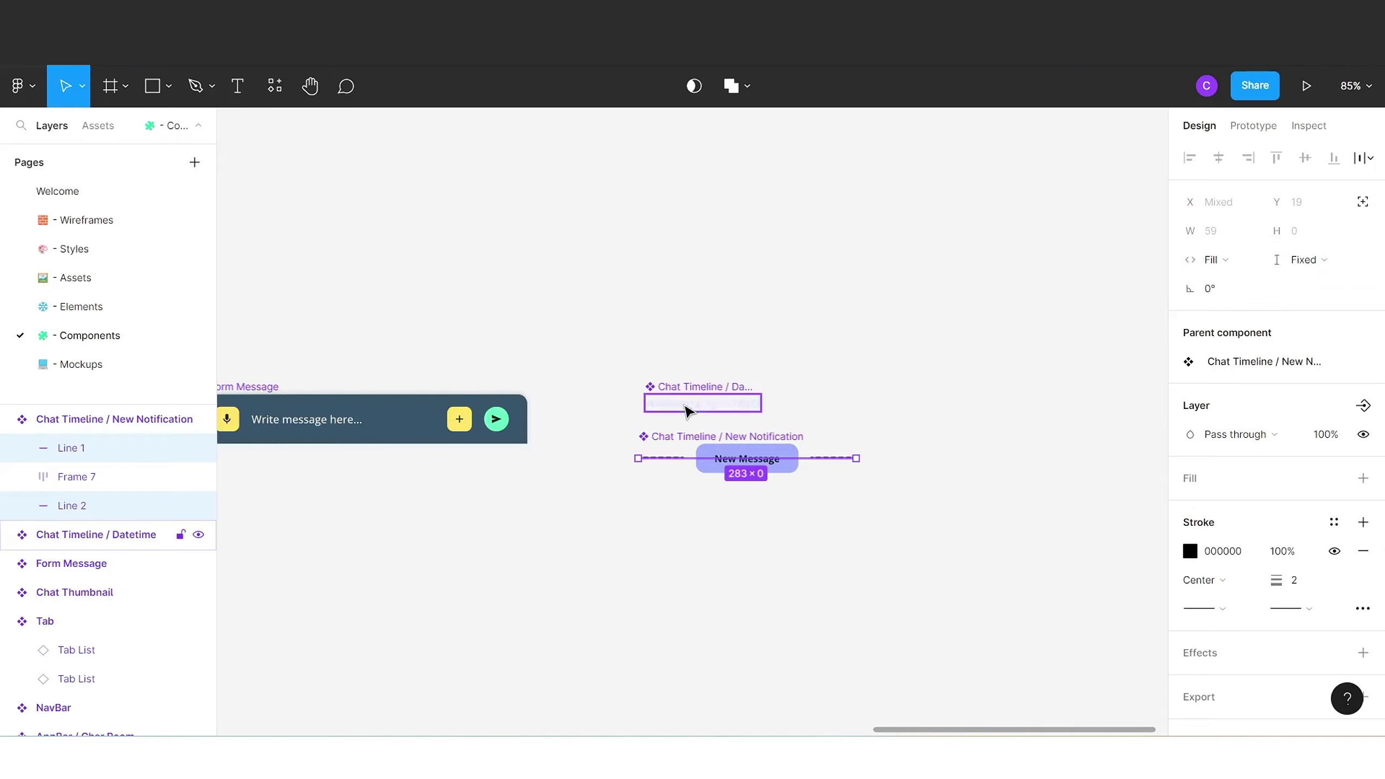
{"action": "key", "text": "Escape"}
{"action": "mouse_move", "coordinate": [859, 458]}
{"action": "left_mouse_down"}
{"action": "mouse_move", "coordinate": [974, 459]}
{"action": "mouse_move", "coordinate": [859, 459]}
{"action": "left_mouse_up"}
- Place an instance of the Chat Timeline New Notification component below the date in the Chat Room frame on the Mockups page
{"action": "left_click", "coordinate": [80, 364]}
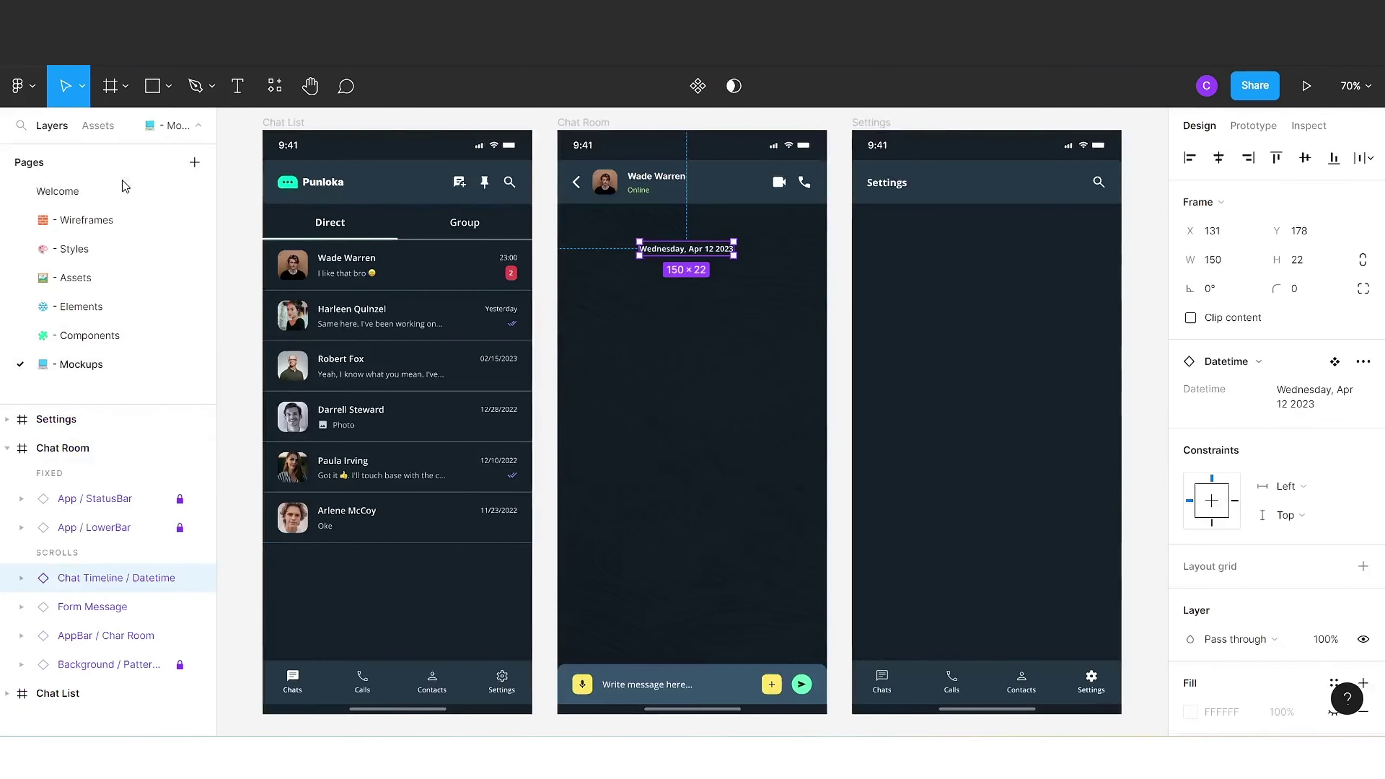
{"action": "left_click", "coordinate": [98, 125]}
{"action": "key", "text": "Escape"}
{"action": "left_click", "coordinate": [25, 672]}
{"action": "scroll", "coordinate": [17, 633], "scroll_direction": "down", "scroll_amount": 10}
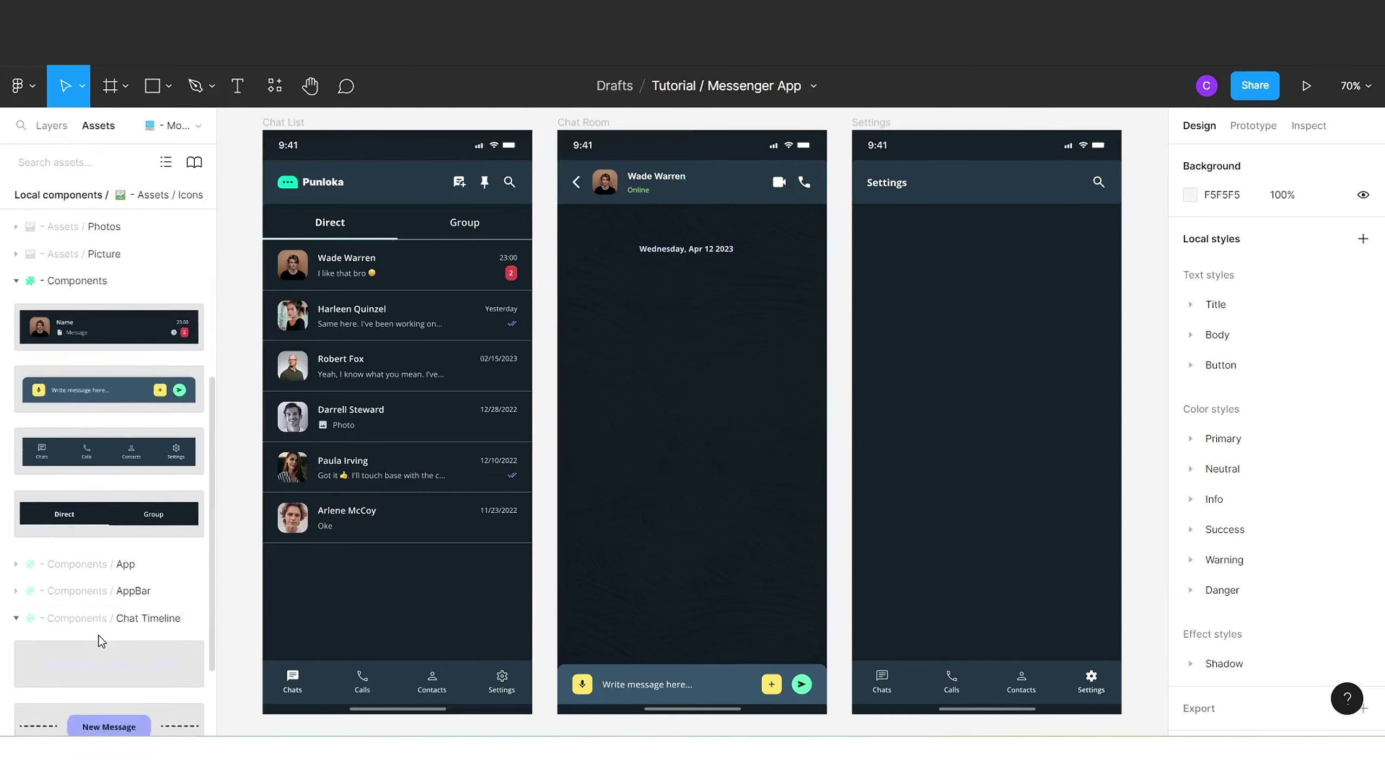
{"action": "left_click_drag", "start_coordinate": [114, 649], "coordinate": [706, 370]}
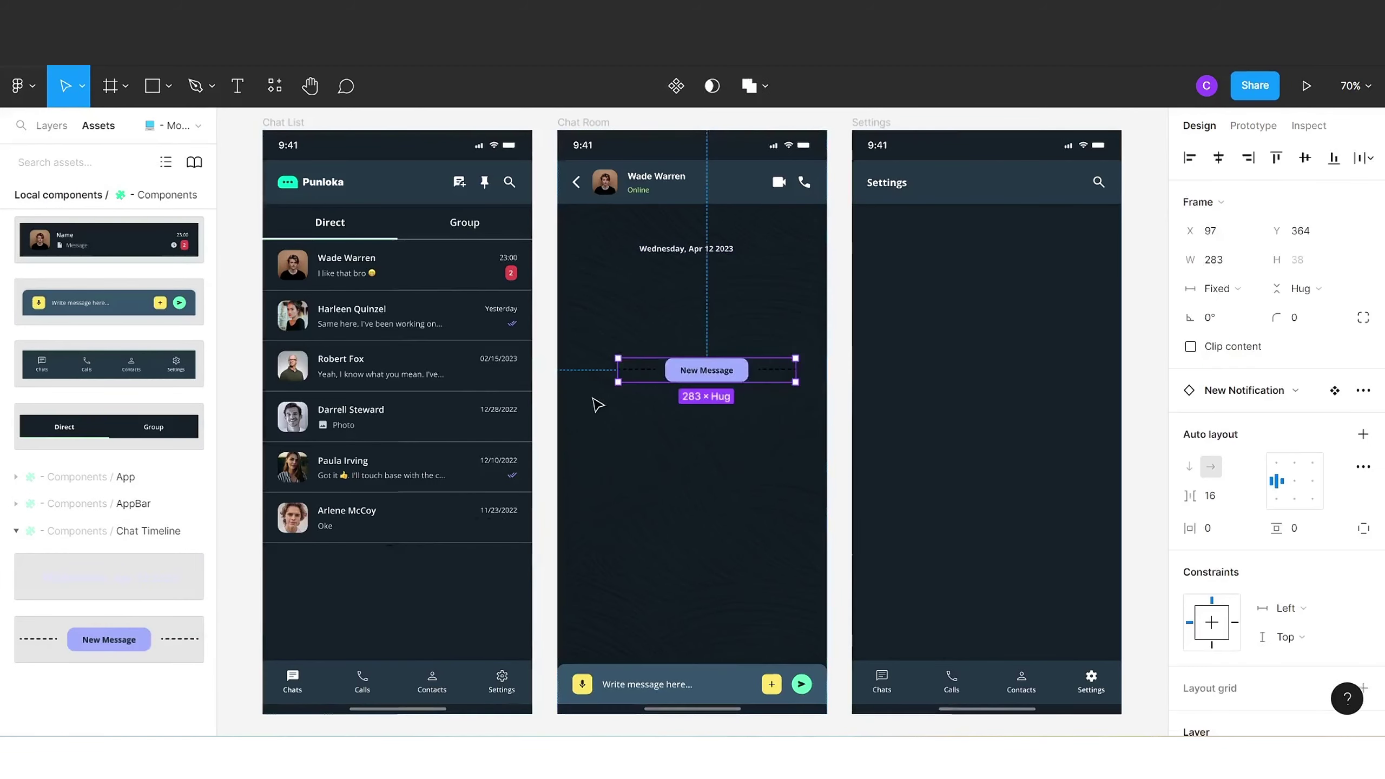
{"action": "left_click", "coordinate": [246, 419]}
- Apply the lightest Info colour style to the strokes of both dashed lines in the New Notification component and check it in the mockup
{"action": "left_click", "coordinate": [52, 125]}
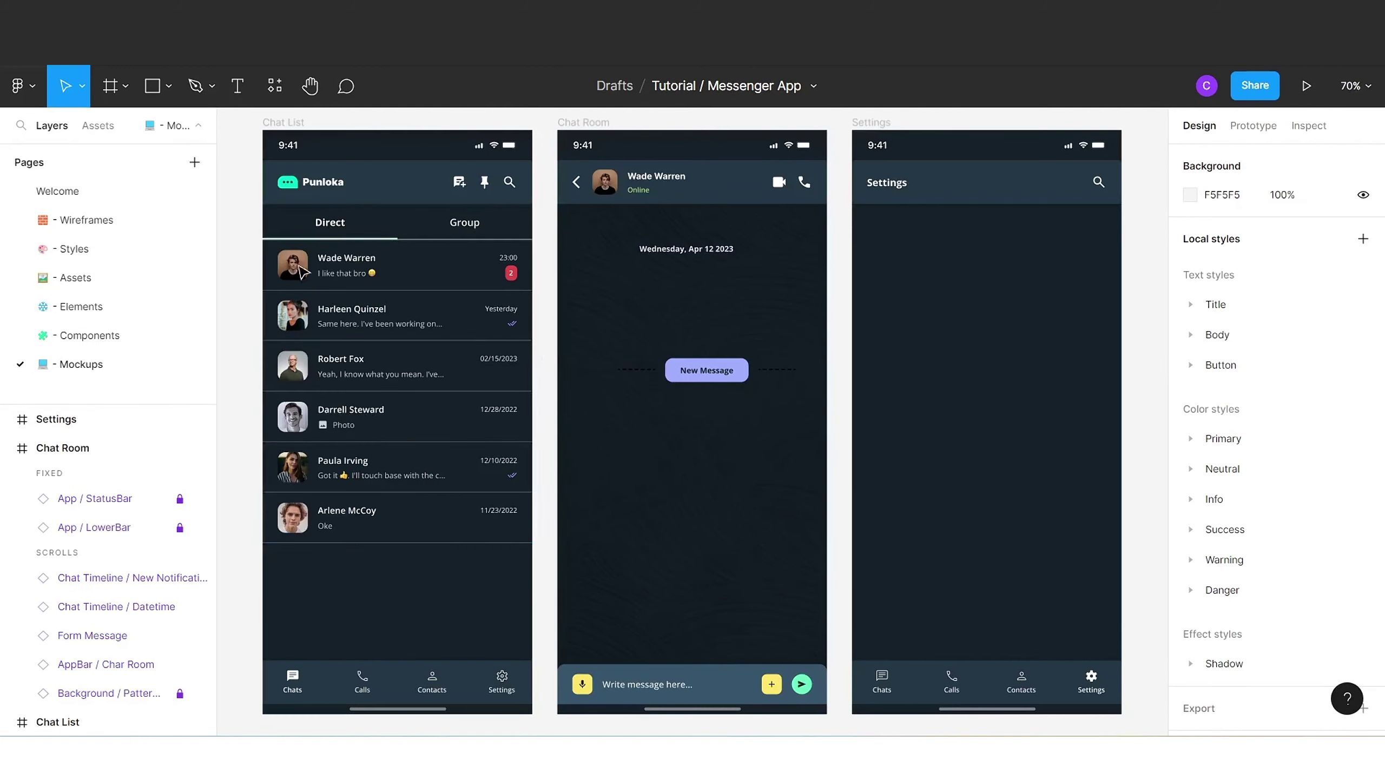
{"action": "left_click", "coordinate": [82, 335]}
{"action": "double_click", "coordinate": [662, 459]}
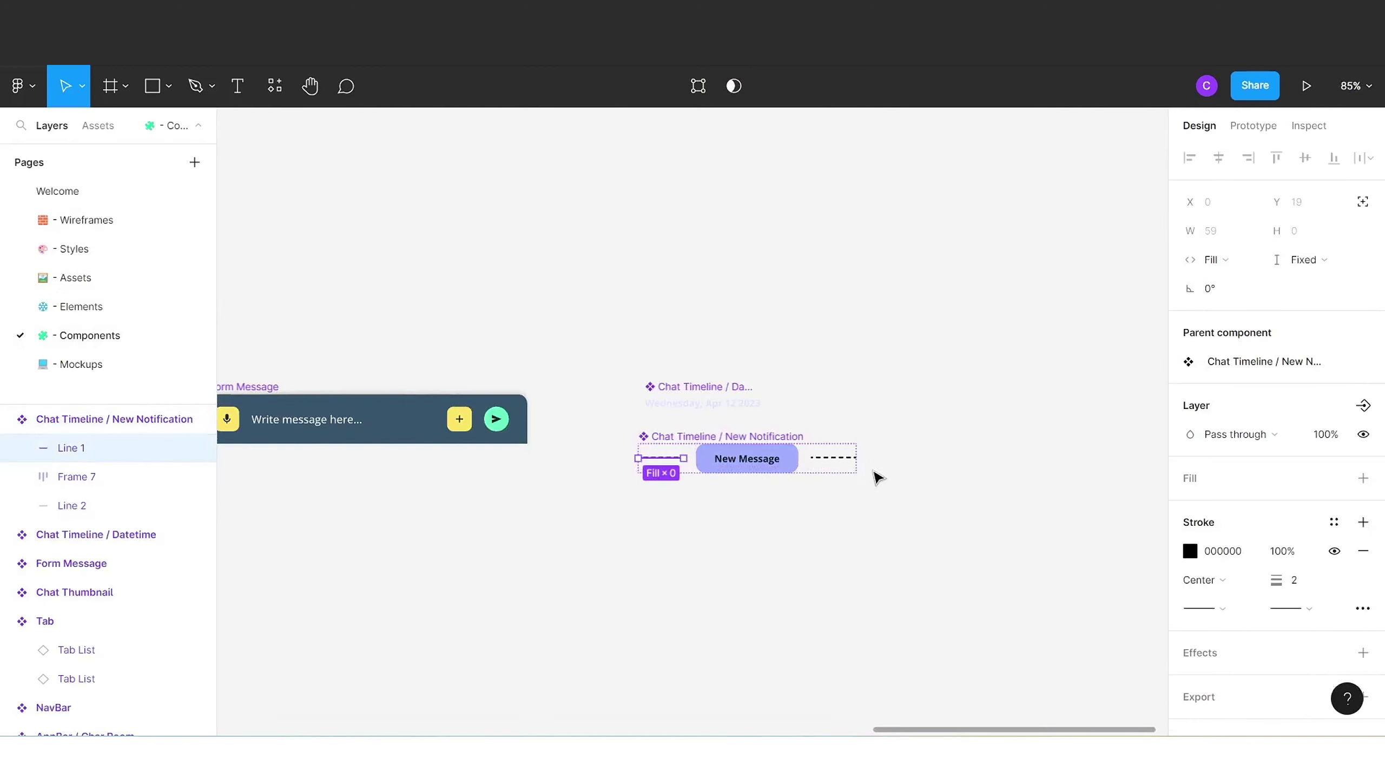
{"action": "left_click", "coordinate": [116, 508], "text": "shift"}
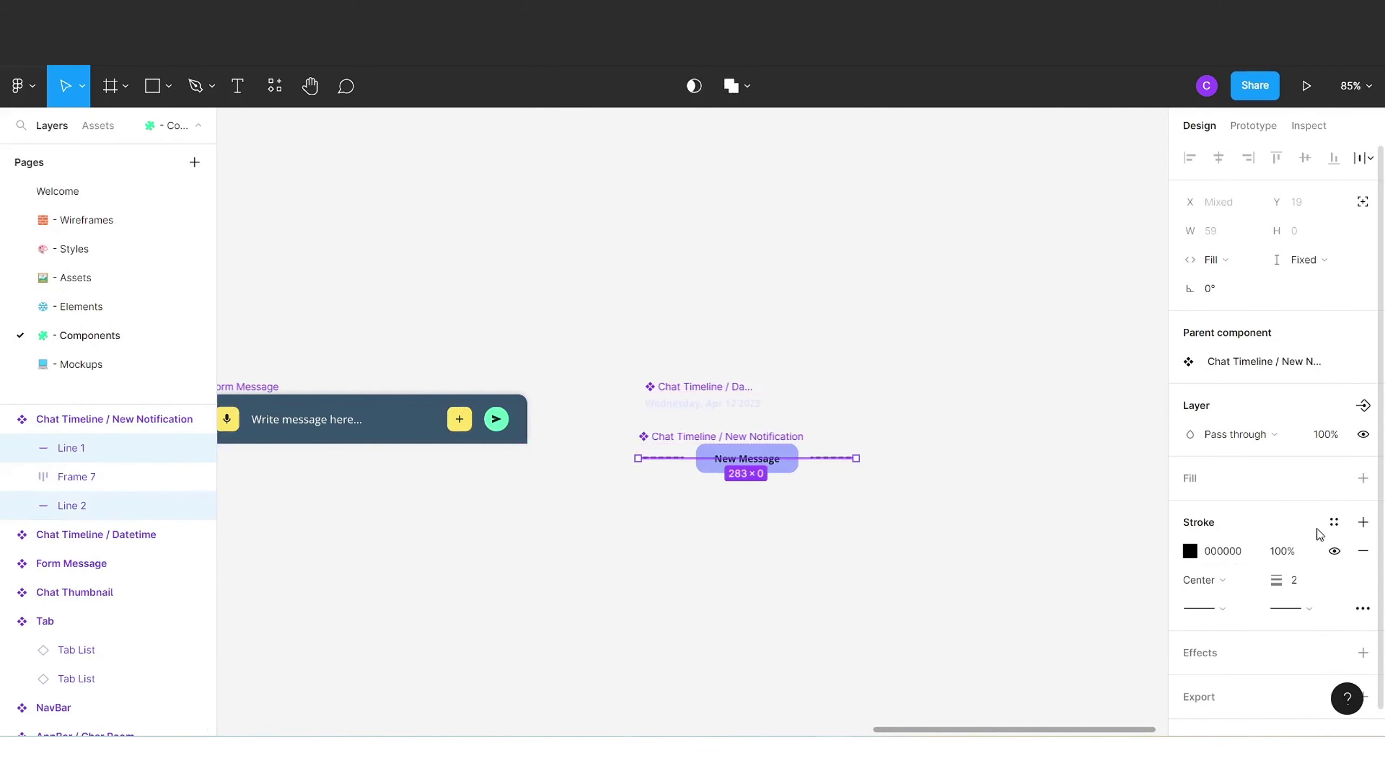
{"action": "left_click", "coordinate": [1334, 522]}
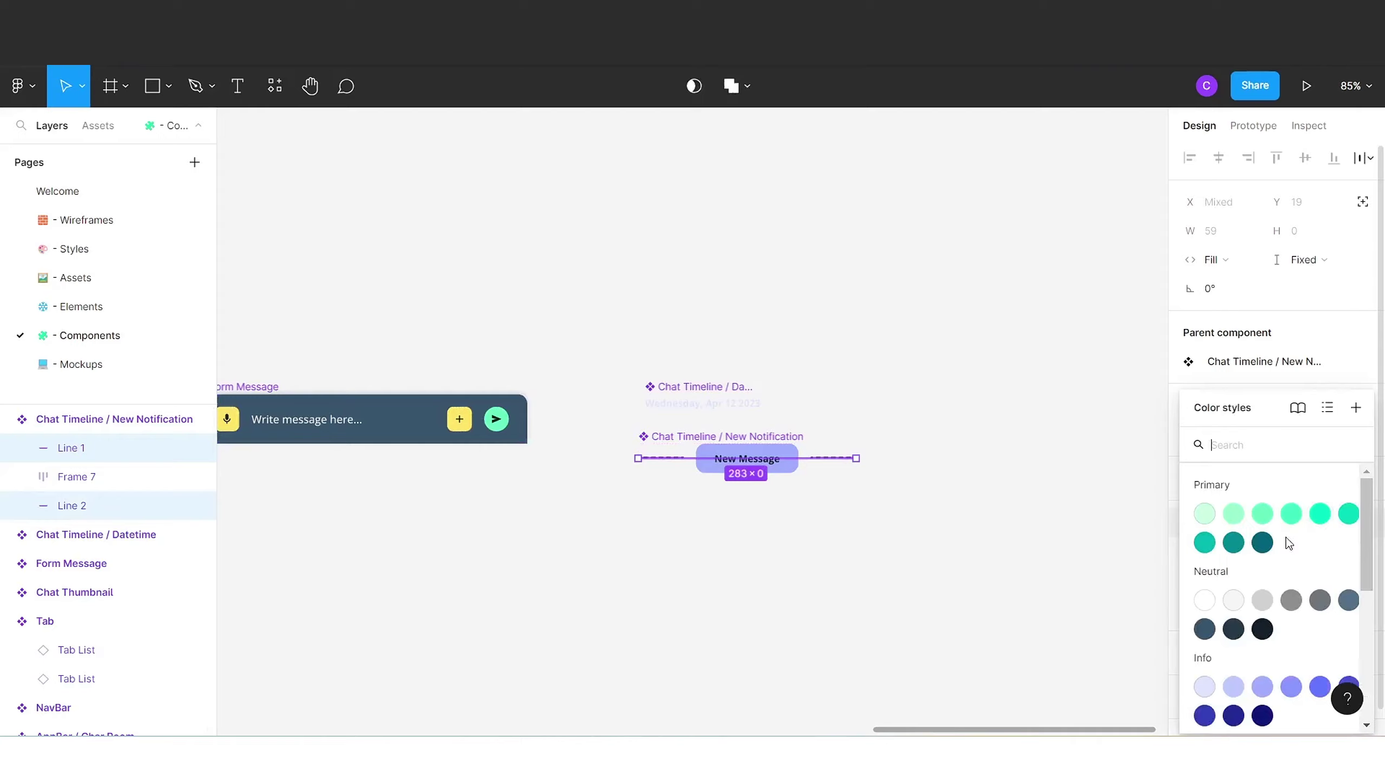
{"action": "left_click", "coordinate": [1205, 687]}
{"action": "left_click", "coordinate": [90, 365]}
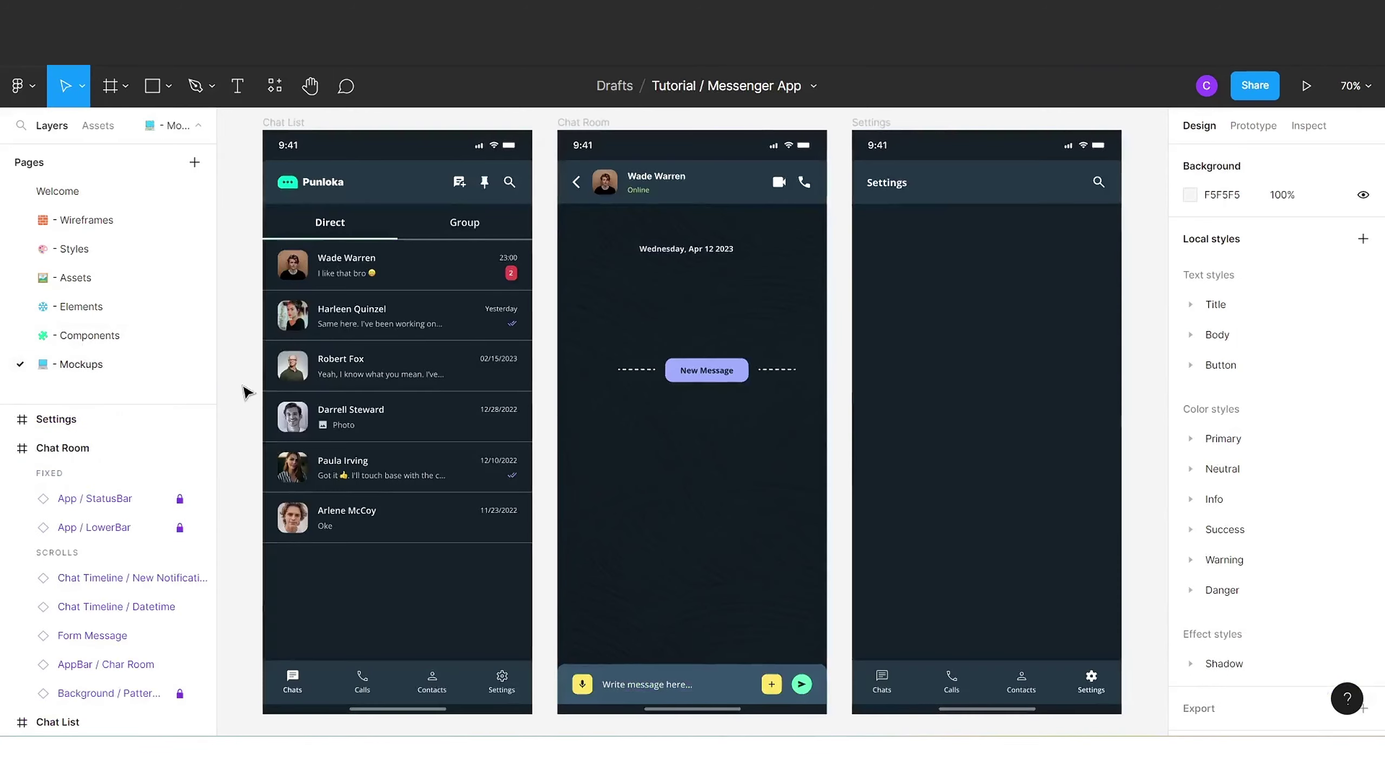
- Change both dashed lines' stroke to the Info/800 colour style and check it in the mockup
{"action": "left_click", "coordinate": [136, 335]}
{"action": "left_click", "coordinate": [1194, 527]}
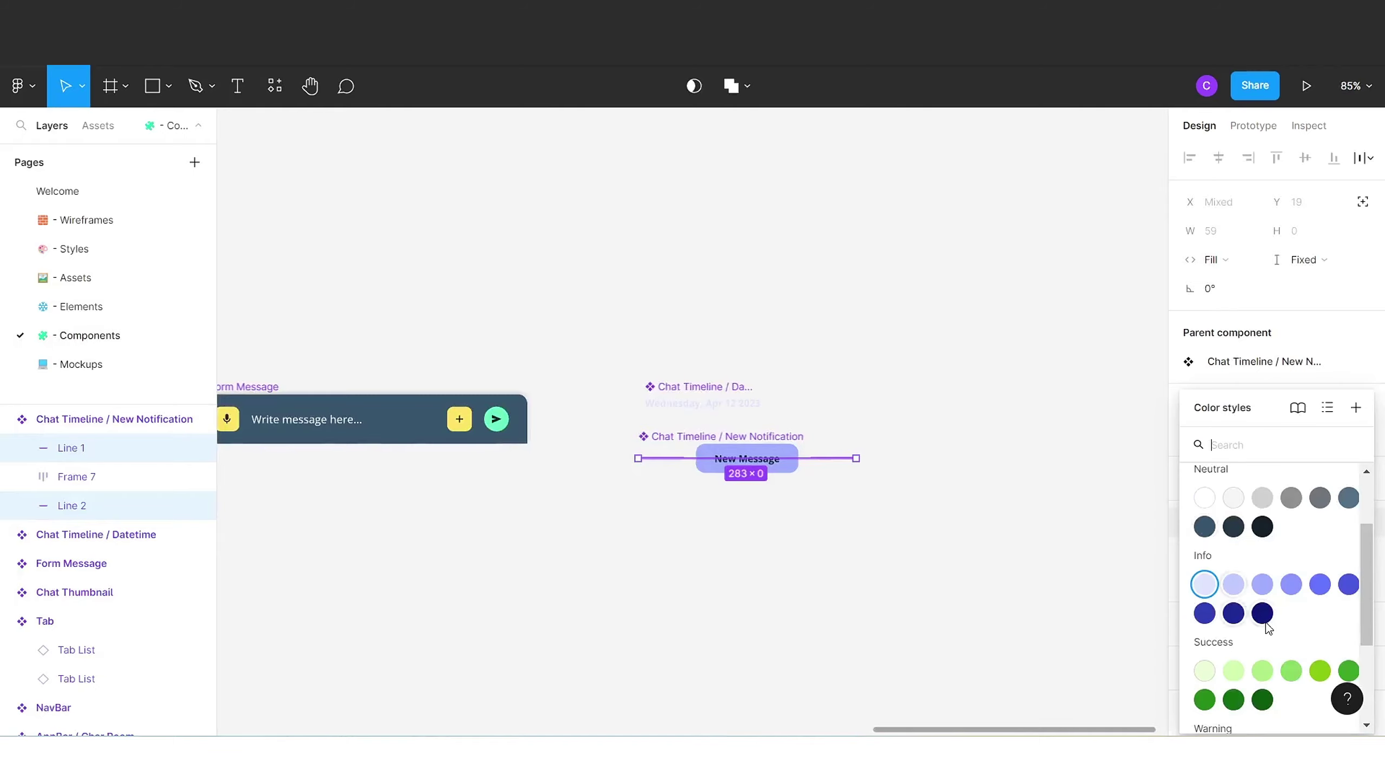
{"action": "left_click", "coordinate": [1234, 612]}
{"action": "left_click", "coordinate": [80, 365]}
- Change both dashed lines' stroke in the New Notification component to the Info/400 colour style
{"action": "left_click", "coordinate": [90, 335]}
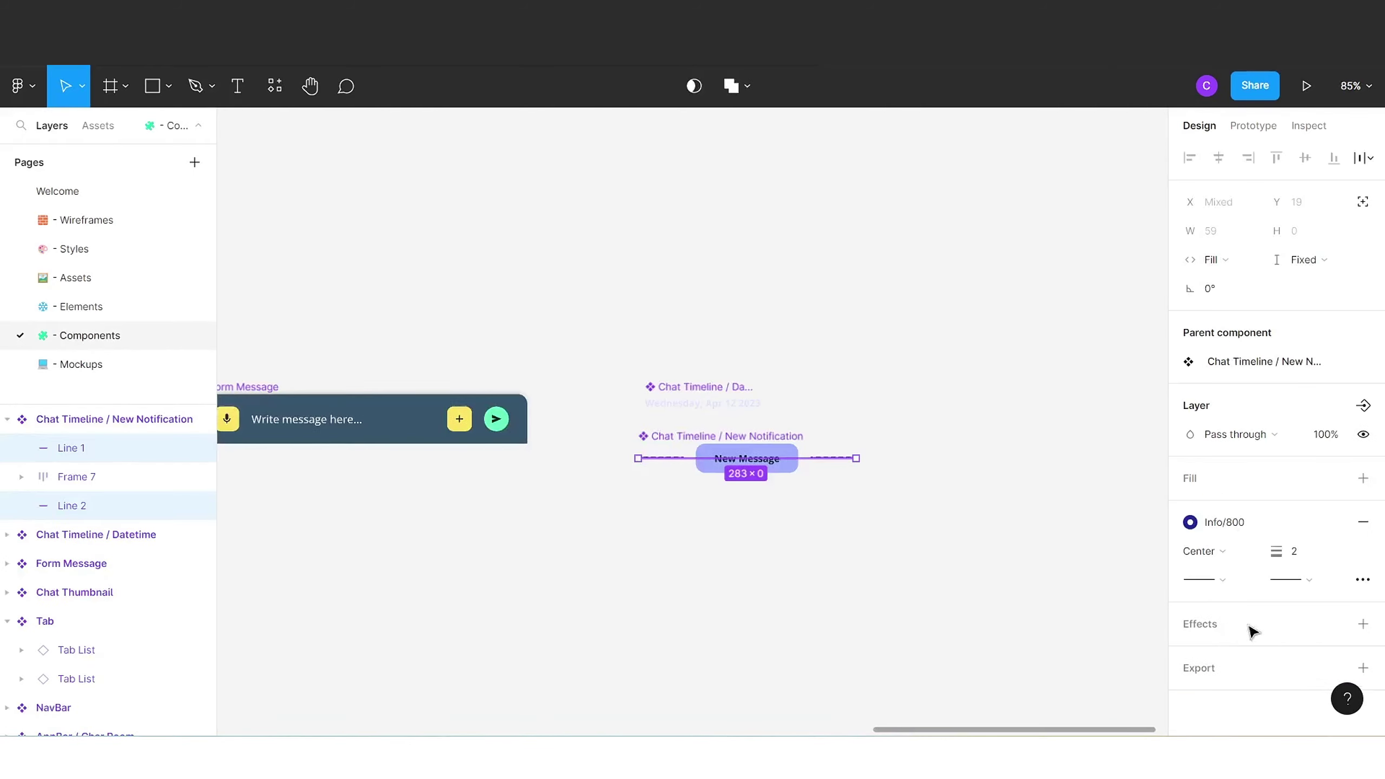
{"action": "left_click", "coordinate": [1200, 523]}
{"action": "key", "text": "Escape"}
- Move the New Message divider in the Chat Room mockup up, closer beneath the date label
{"action": "left_click", "coordinate": [136, 364]}
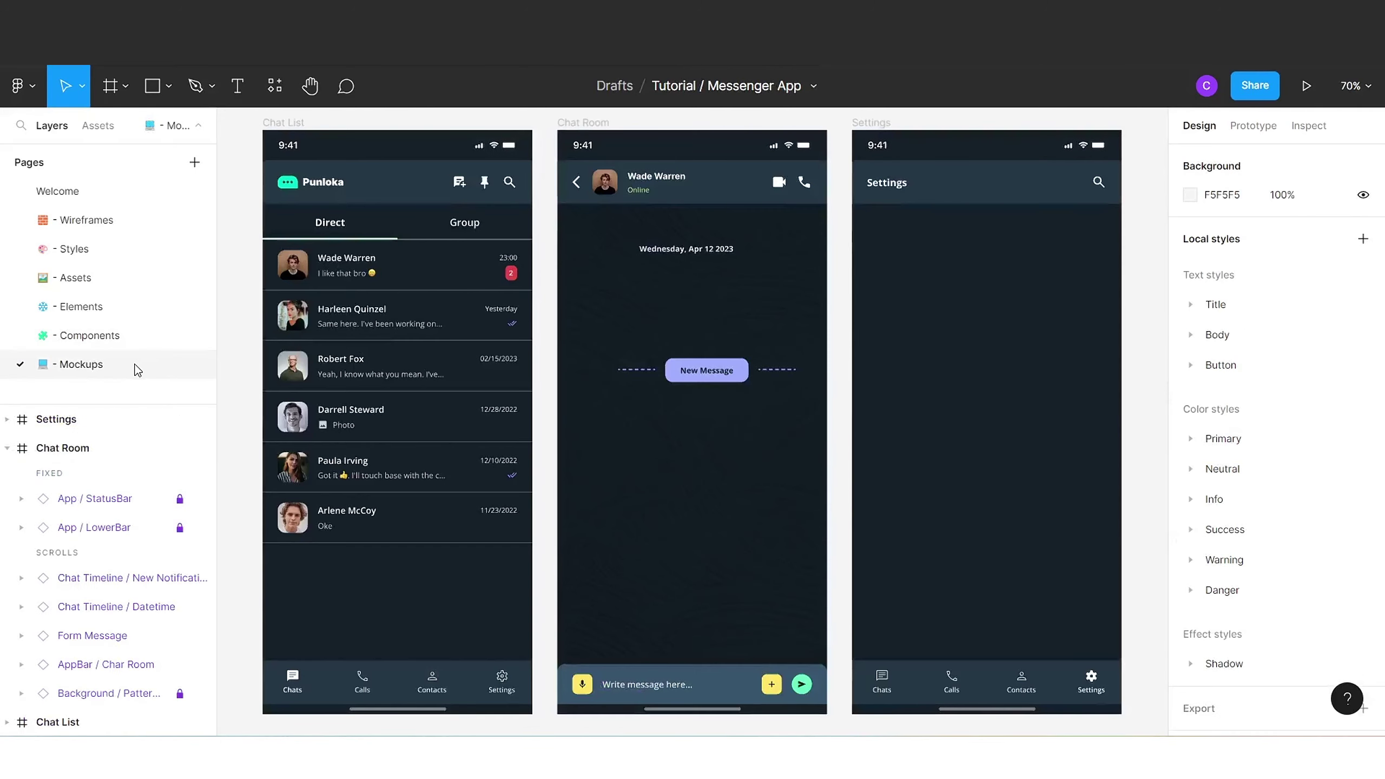
{"action": "left_click_drag", "start_coordinate": [698, 391], "coordinate": [684, 349]}
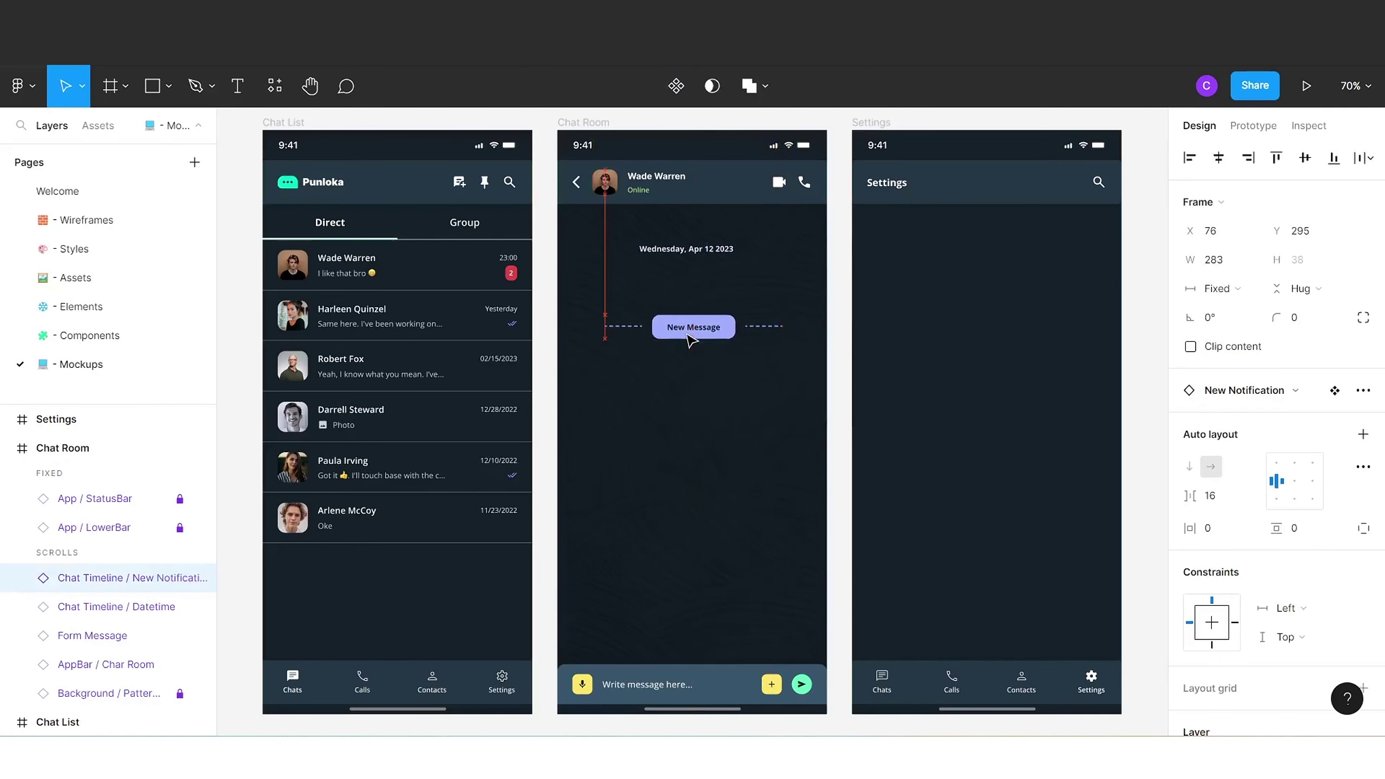
{"action": "left_click", "coordinate": [1011, 352]}
- Align the New Notification component's left edge with the Datetime component above it on the Components page
{"action": "left_click", "coordinate": [107, 333]}
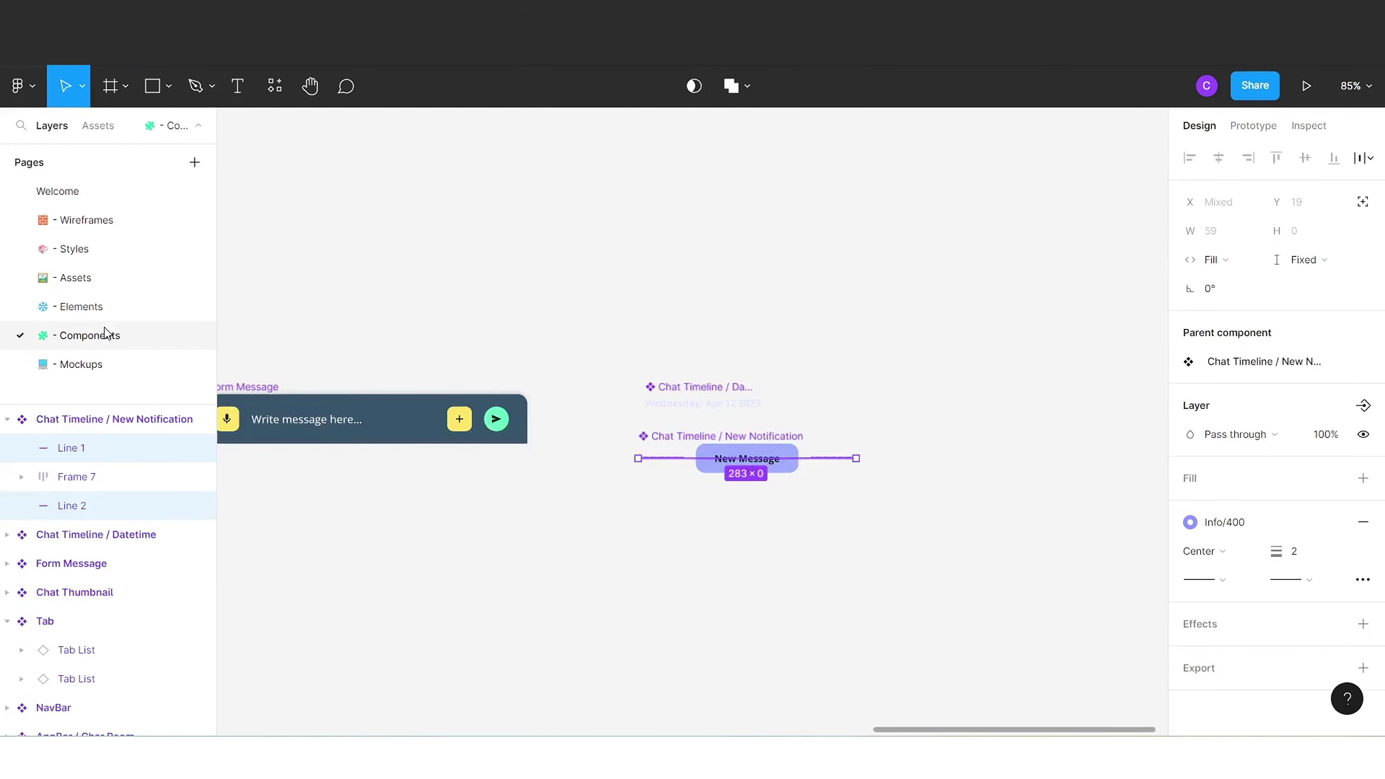
{"action": "left_click", "coordinate": [779, 539]}
{"action": "left_click_drag", "start_coordinate": [696, 441], "coordinate": [703, 445]}
{"action": "left_click", "coordinate": [313, 280]}
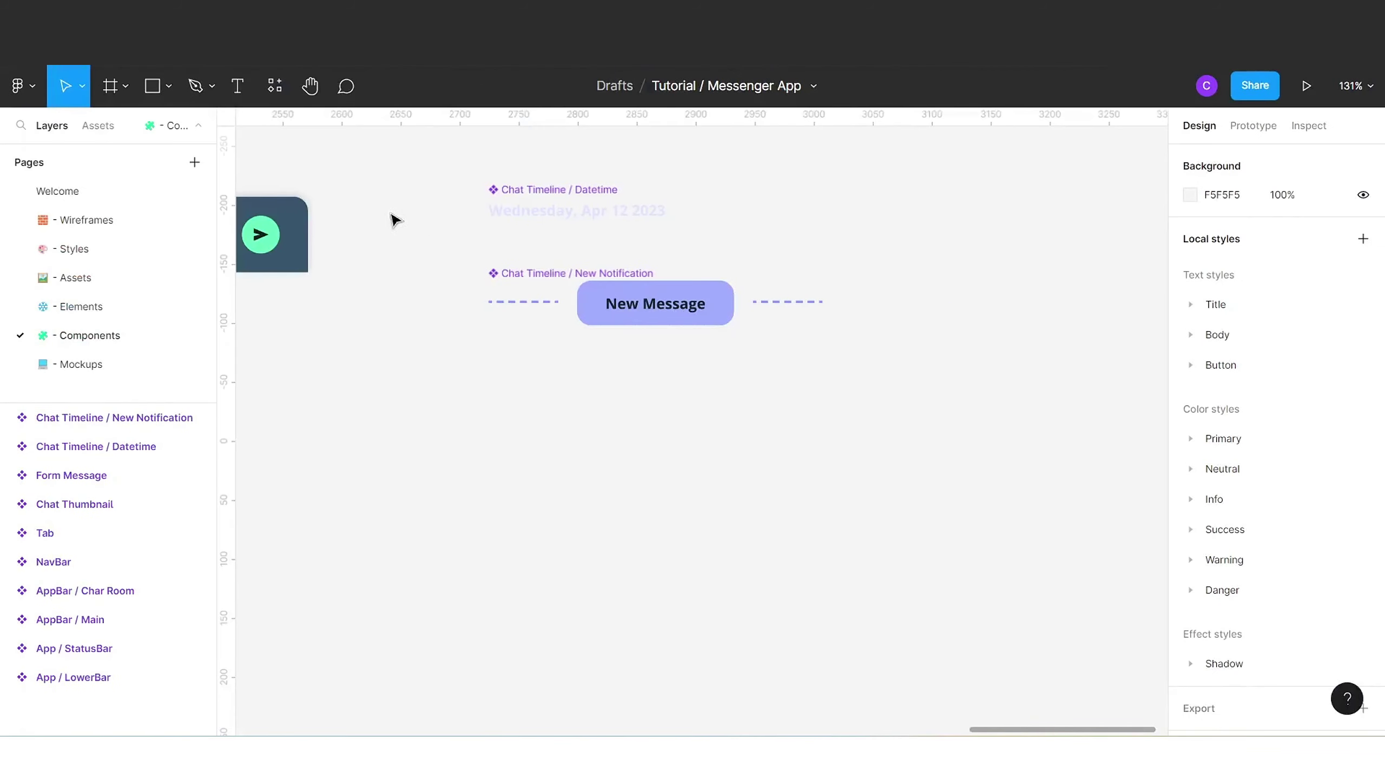
- Add a text layer reading "Text Message" below the New Notification component
{"action": "left_click", "coordinate": [237, 85]}
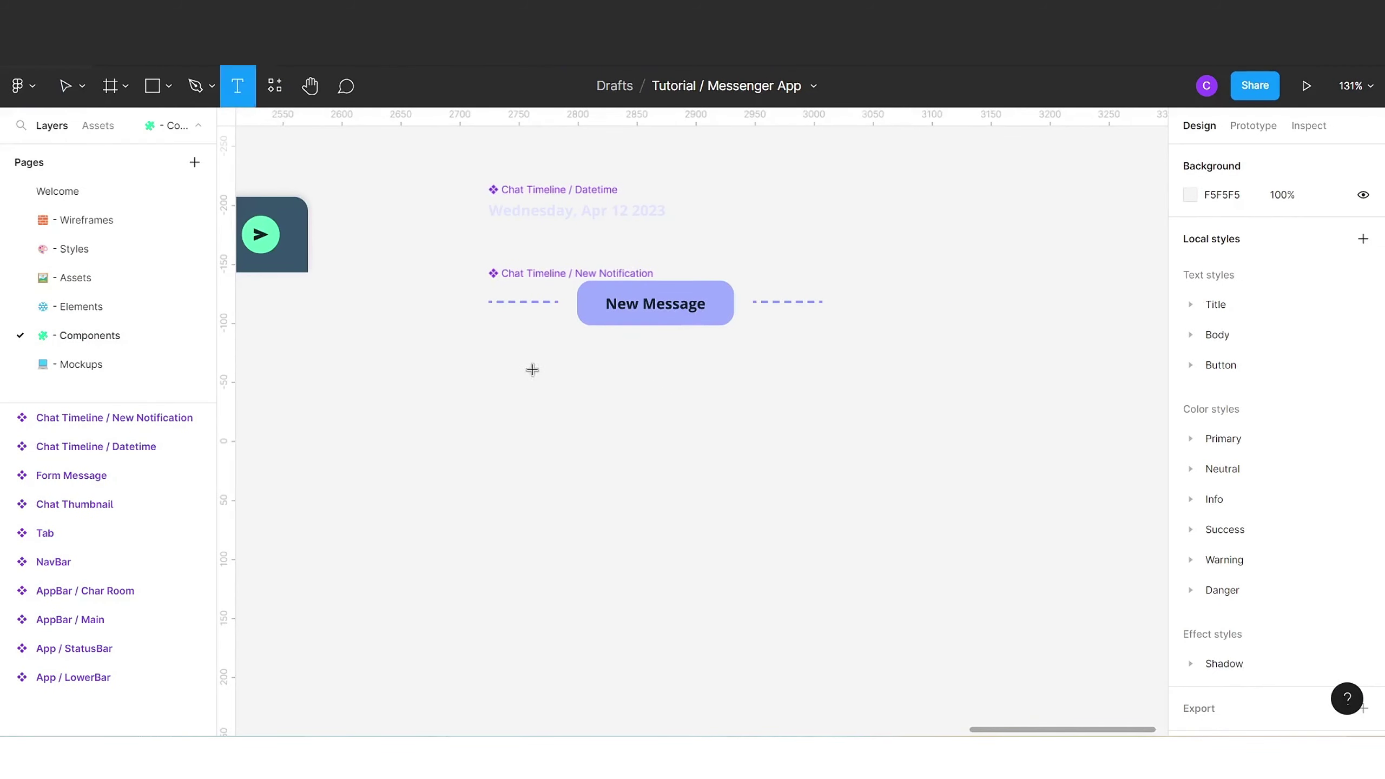
{"action": "left_click", "coordinate": [557, 399]}
{"action": "type", "text": "Text"}
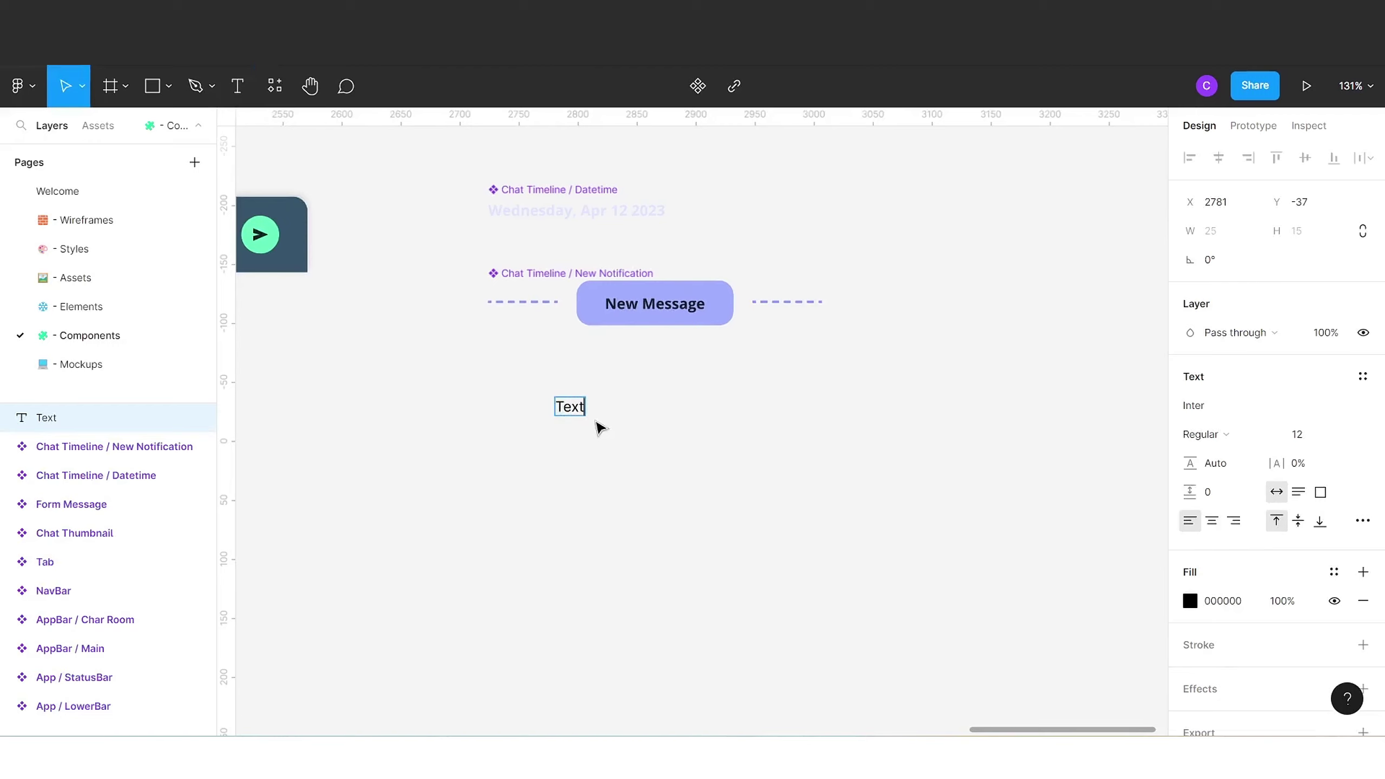
{"action": "type", "text": " Message"}
{"action": "key", "text": "Escape"}
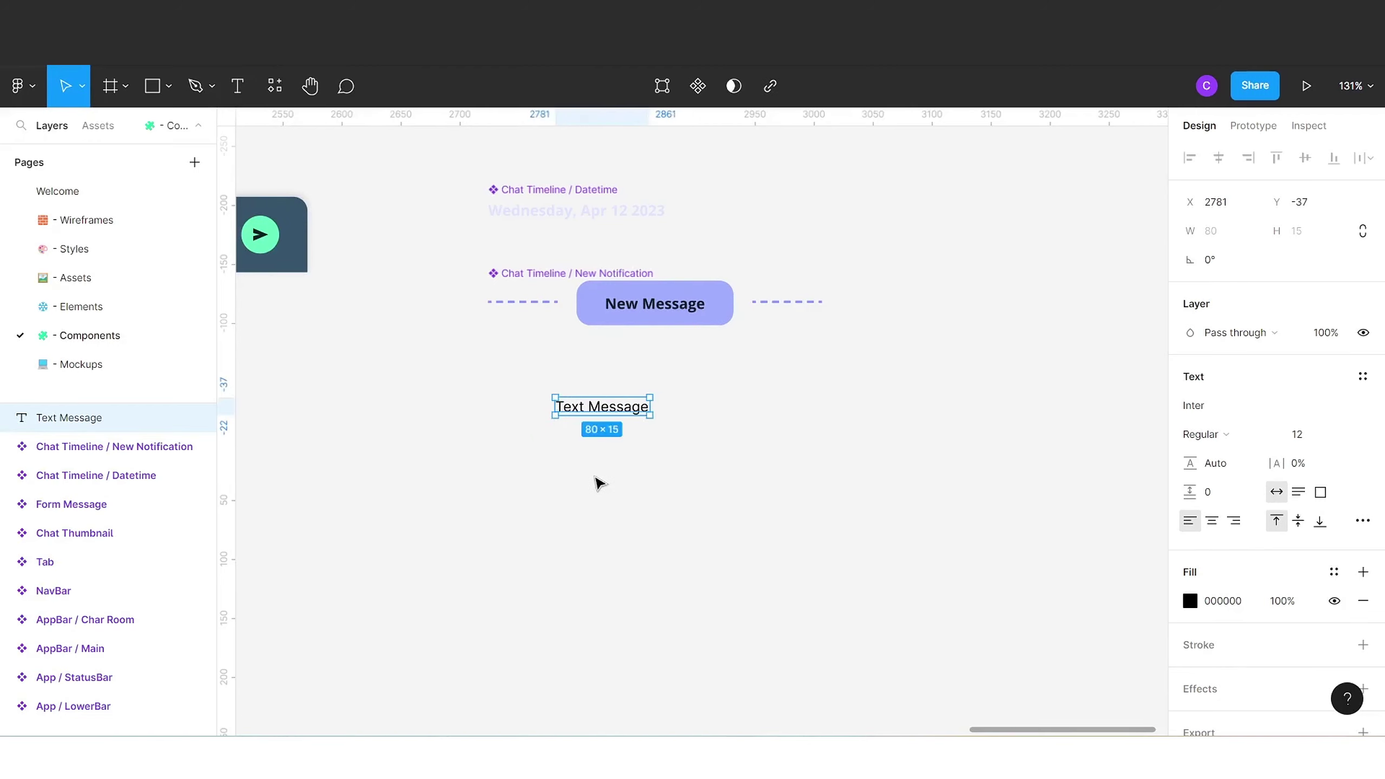
- Wrap the Text Message layer in an auto layout frame with padding of 16 horizontal and 8 vertical
{"action": "right_click", "coordinate": [603, 413]}
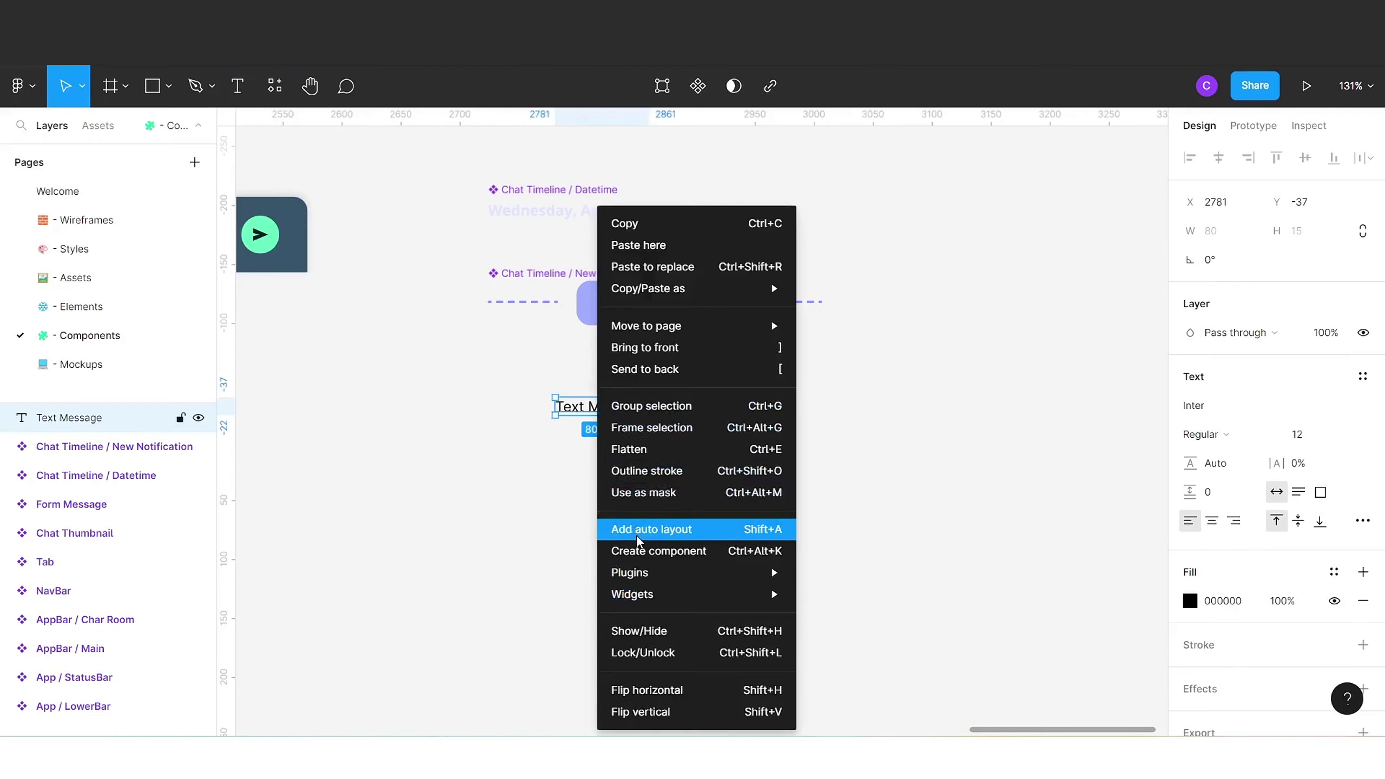
{"action": "left_click", "coordinate": [648, 526]}
{"action": "left_click", "coordinate": [1227, 491]}
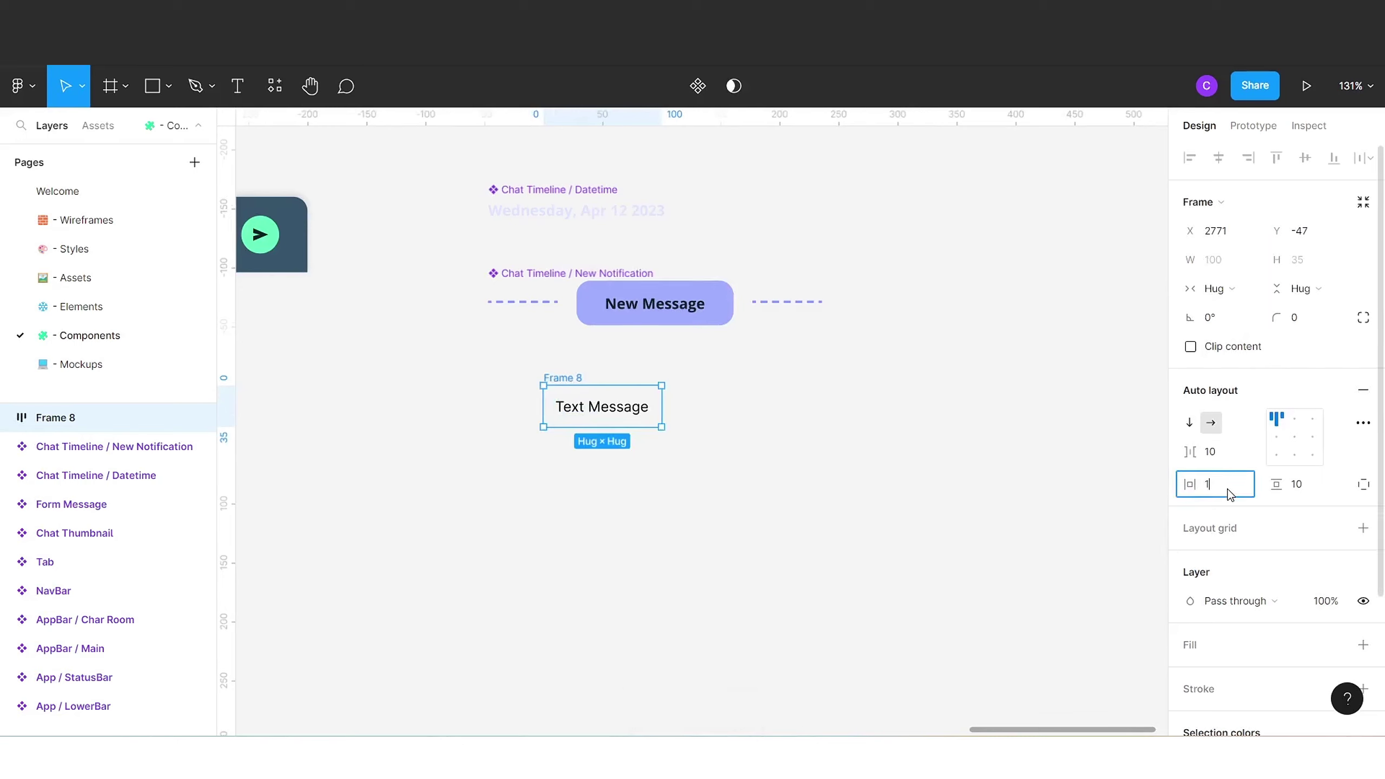
{"action": "key", "text": "Tab"}
{"action": "type", "text": "9"}
{"action": "key", "text": "Tab"}
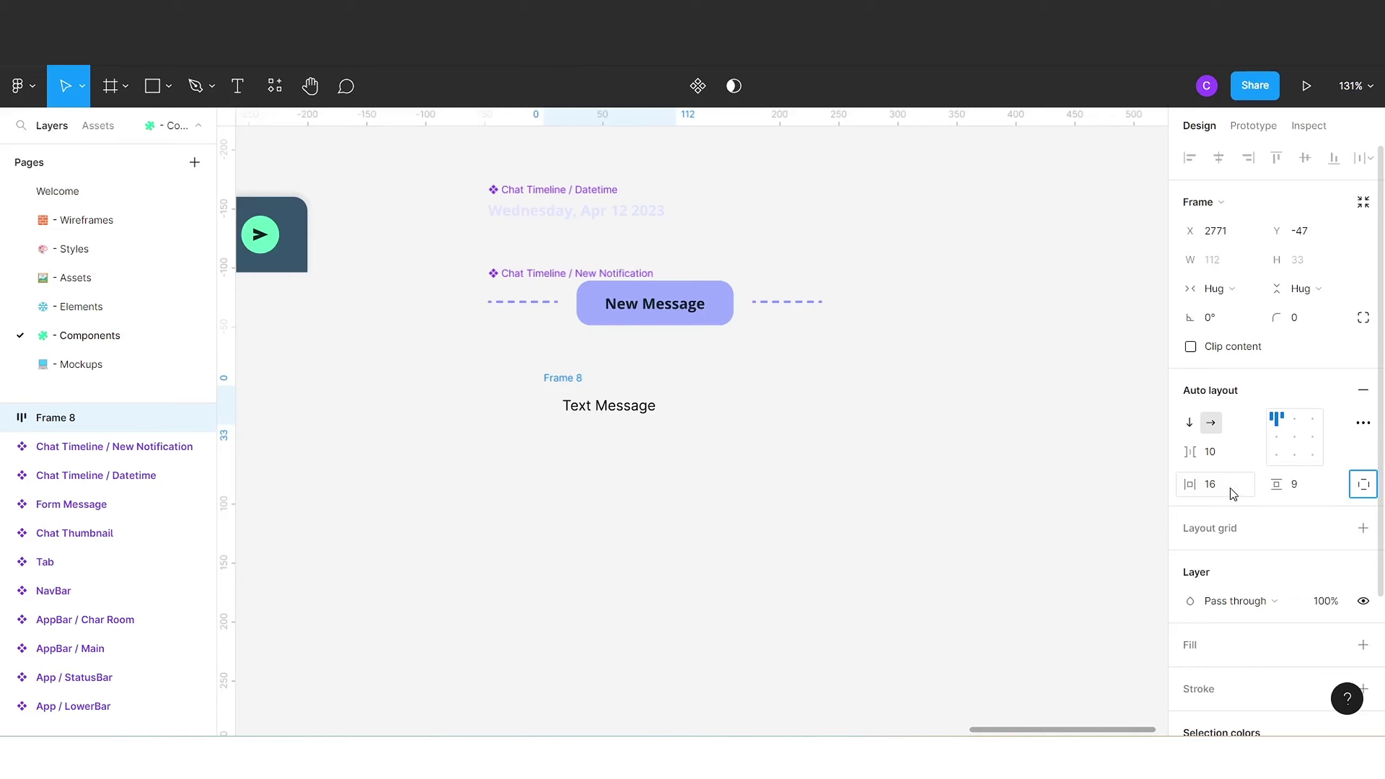
{"action": "left_click", "coordinate": [1297, 489]}
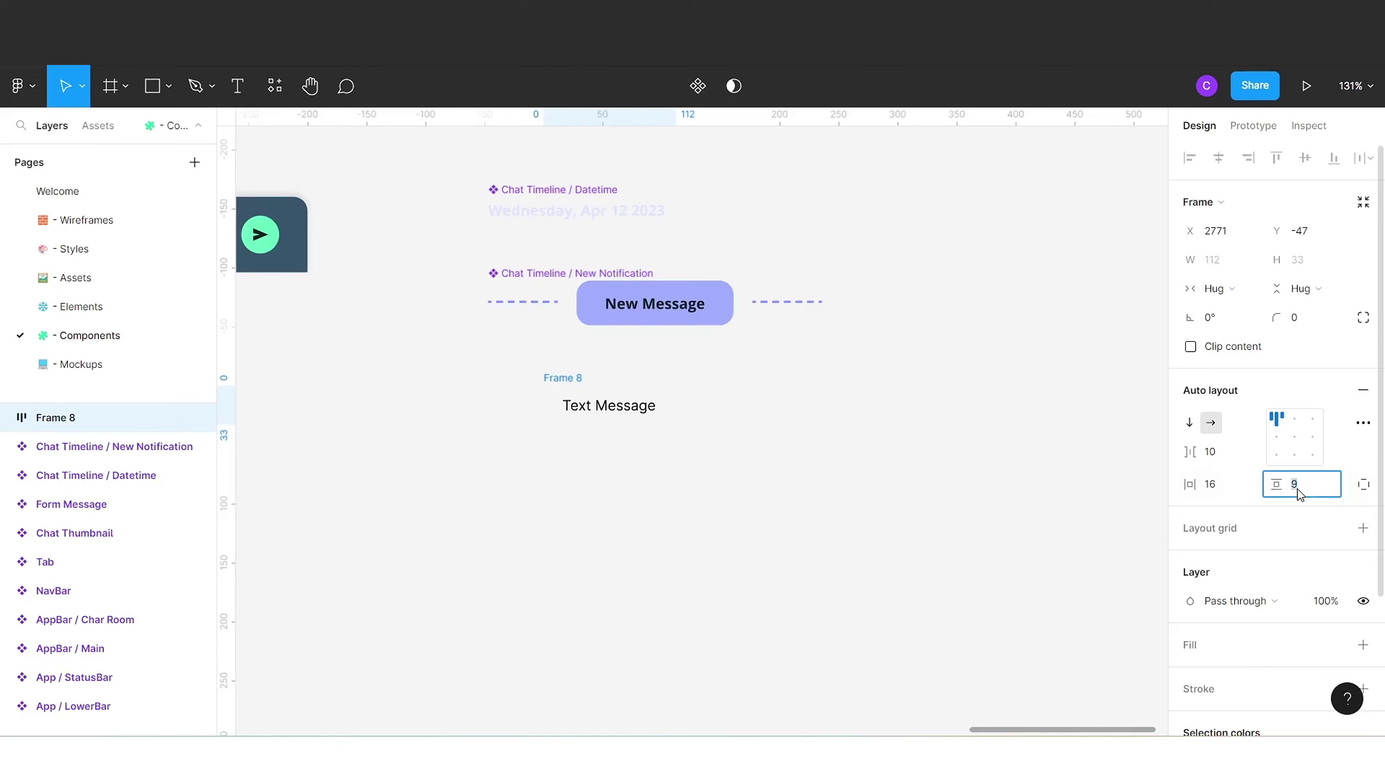
{"action": "left_click", "coordinate": [709, 535]}
{"action": "left_click", "coordinate": [566, 378]}
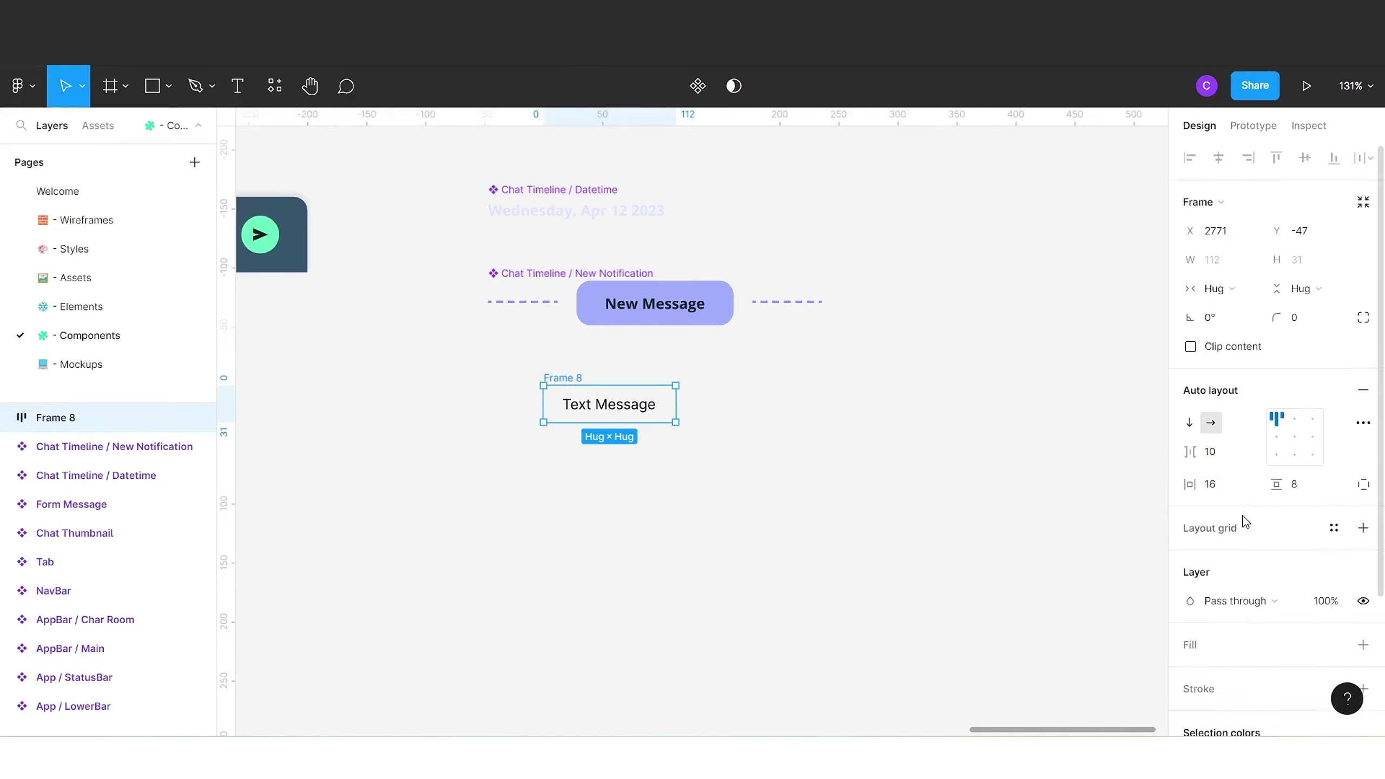
{"action": "scroll", "coordinate": [1254, 524], "scroll_direction": "down", "scroll_amount": 3}
{"action": "scroll", "coordinate": [1329, 381], "scroll_direction": "up", "scroll_amount": 3}
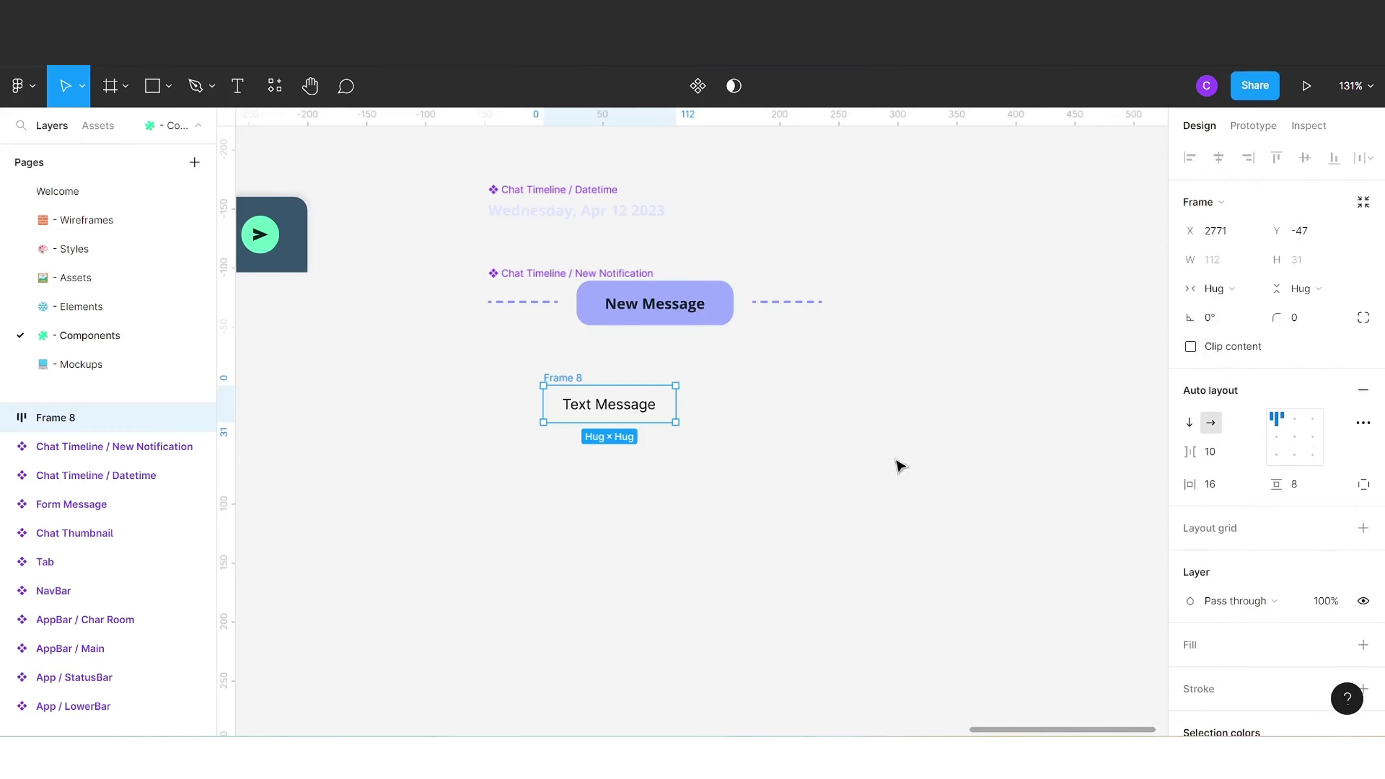
- Apply the Body/Medium/Reguler text style to the Text Message layer inside its auto layout frame
{"action": "double_click", "coordinate": [631, 414]}
{"action": "key", "text": "Escape"}
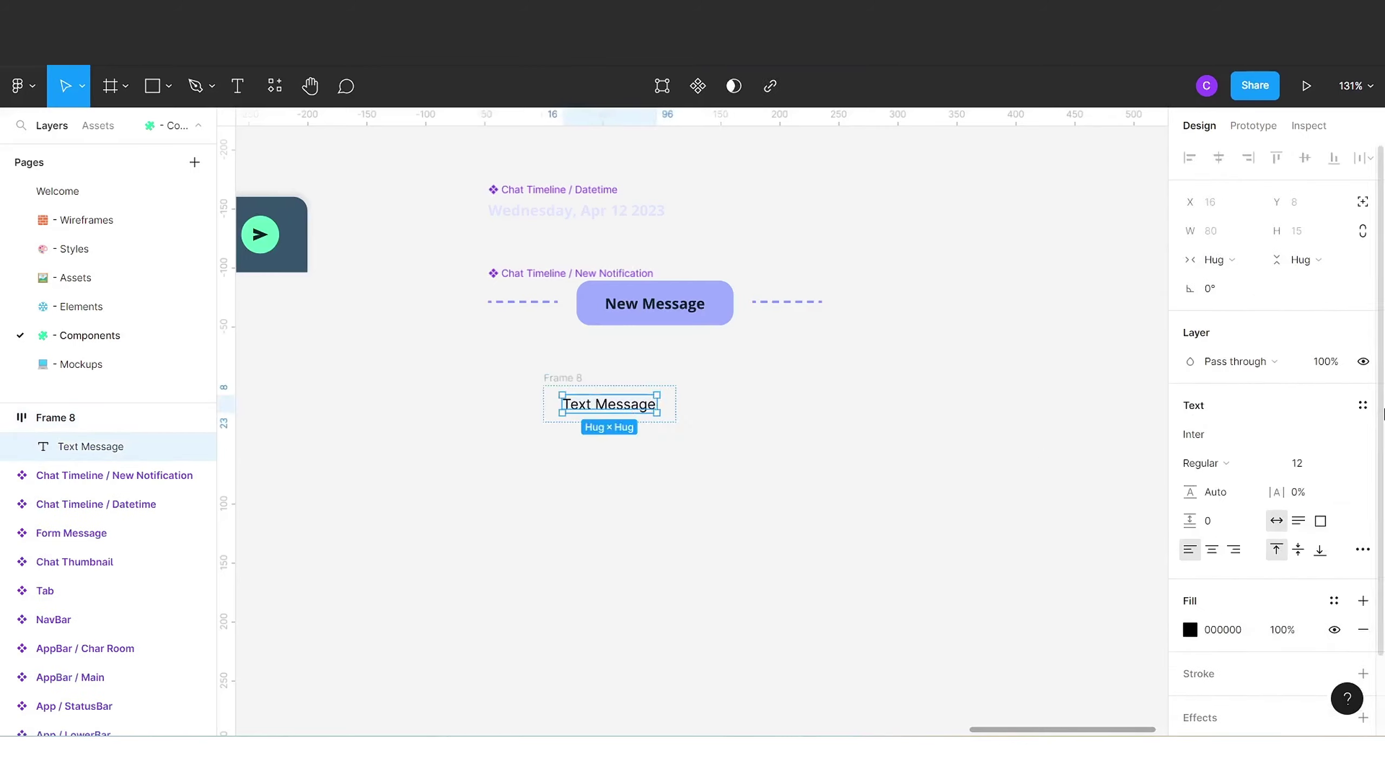
{"action": "left_click", "coordinate": [1363, 404]}
{"action": "scroll", "coordinate": [1286, 589], "scroll_direction": "down", "scroll_amount": 3}
{"action": "scroll", "coordinate": [1290, 594], "scroll_direction": "down", "scroll_amount": 4}
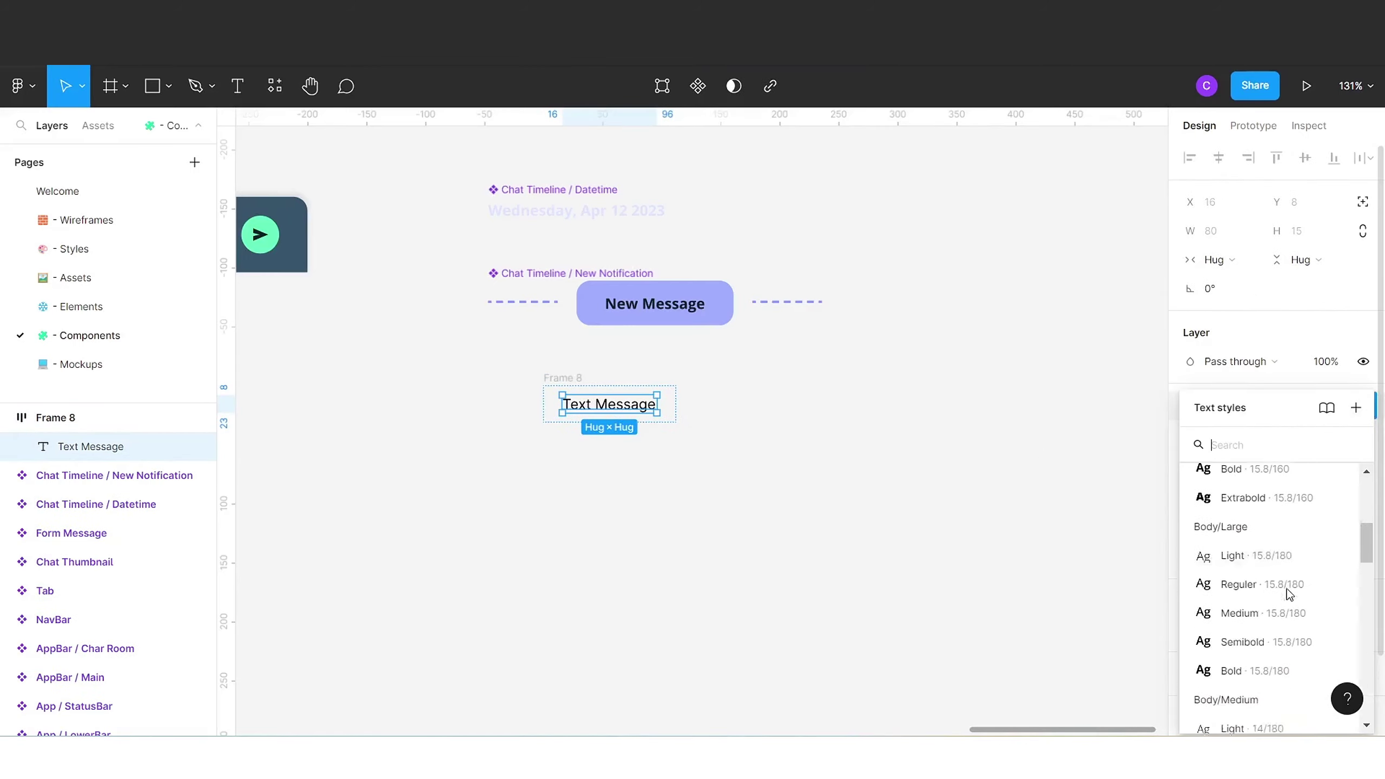
{"action": "left_click", "coordinate": [1248, 617]}
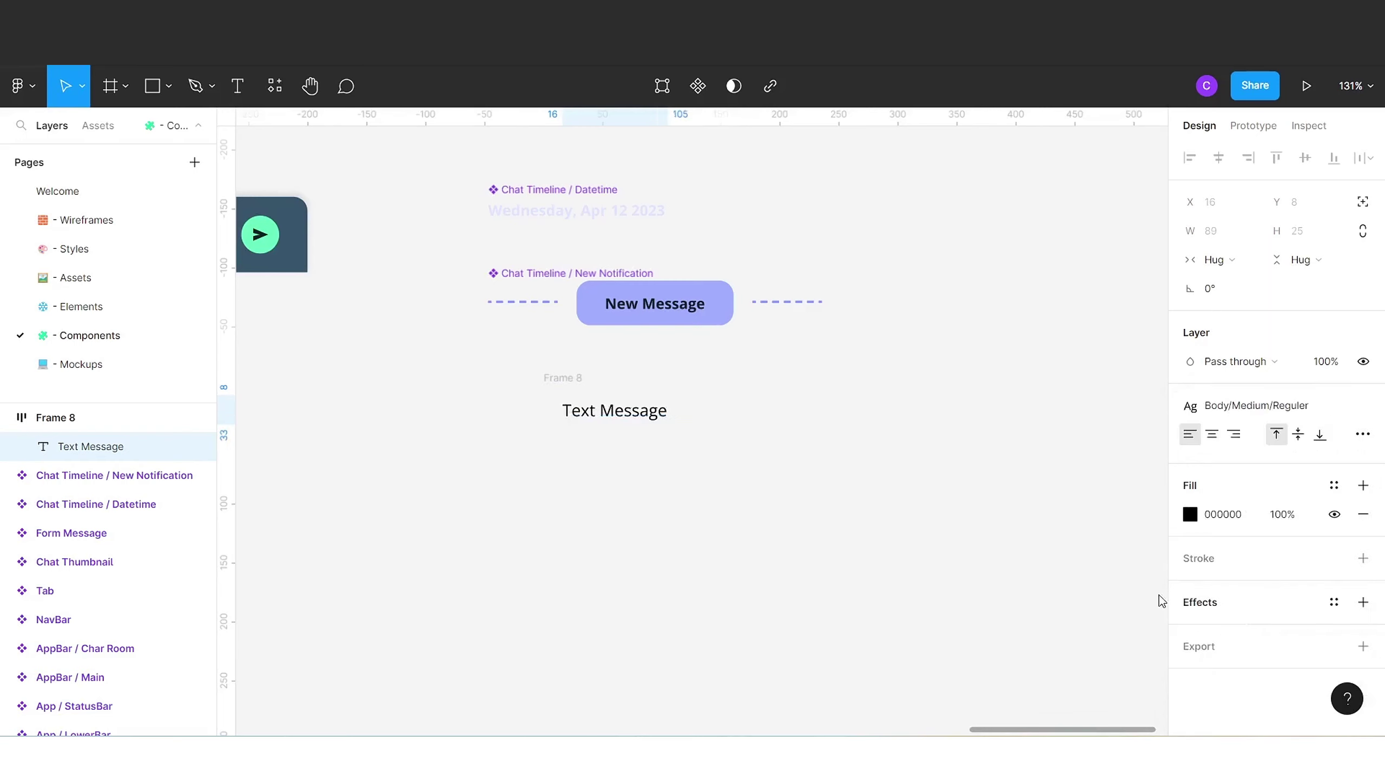
- Fill the auto layout frame around Text Message with the Primary/100 color style
{"action": "left_click", "coordinate": [564, 378]}
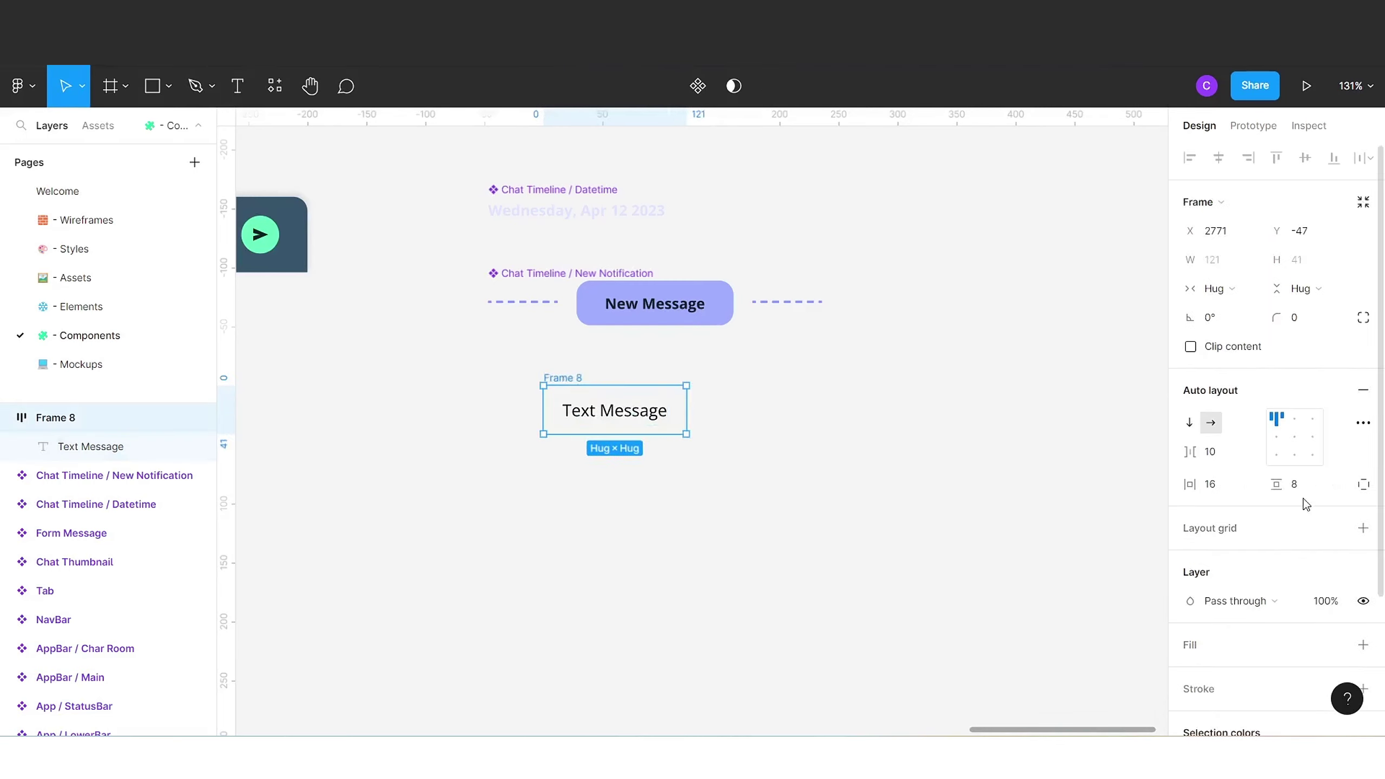
{"action": "scroll", "coordinate": [1300, 444], "scroll_direction": "down", "scroll_amount": 3}
{"action": "left_click", "coordinate": [1332, 464]}
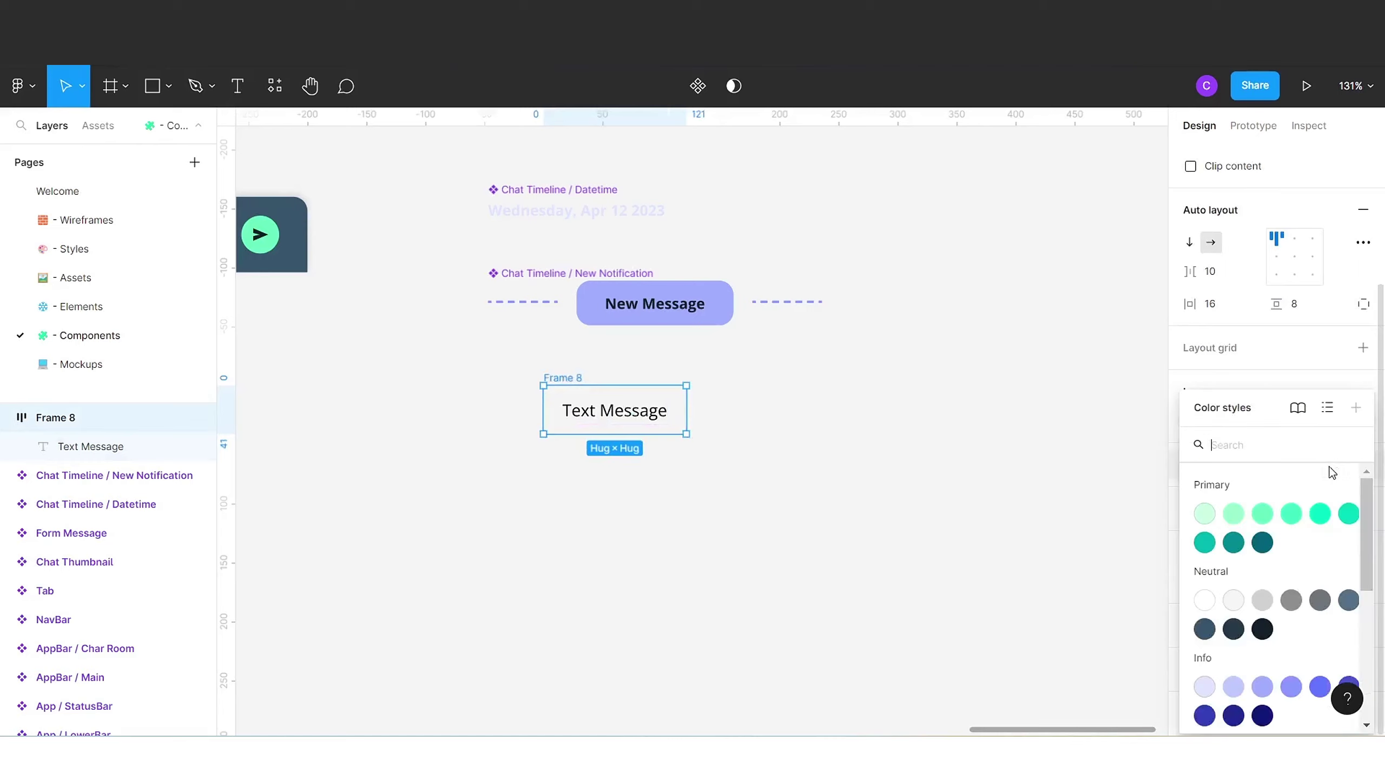
{"action": "scroll", "coordinate": [1236, 611], "scroll_direction": "down", "scroll_amount": 10}
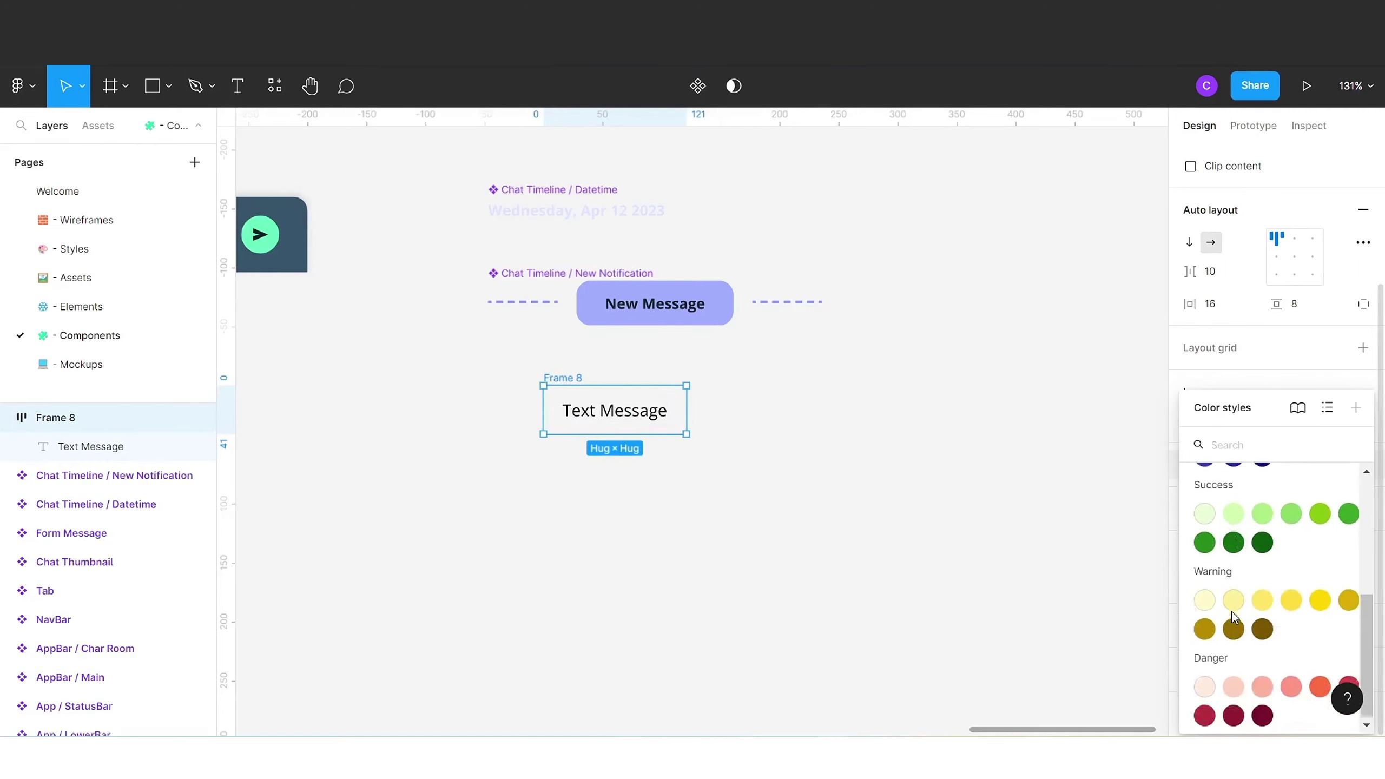
{"action": "scroll", "coordinate": [1221, 551], "scroll_direction": "up", "scroll_amount": 10}
{"action": "left_click", "coordinate": [1205, 510]}
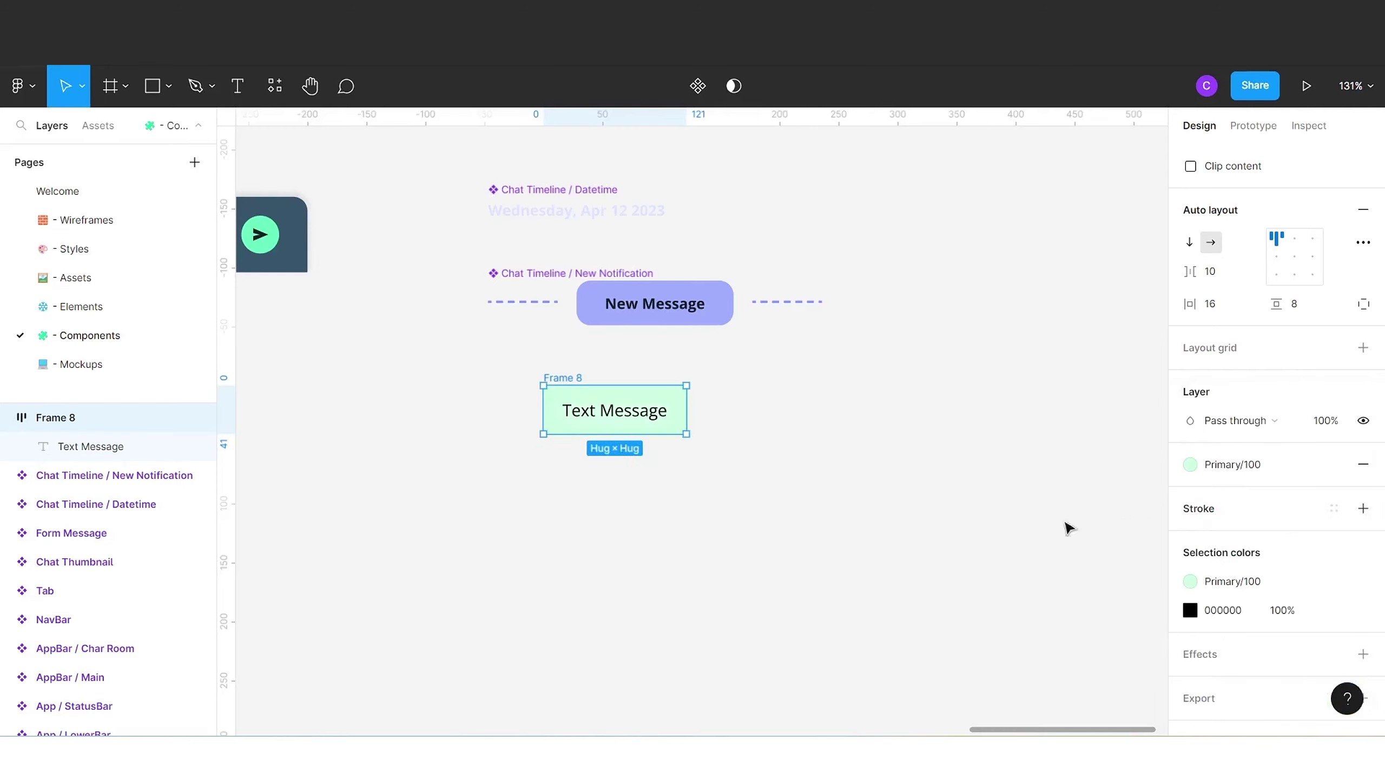
{"action": "left_click", "coordinate": [792, 457]}
- Round the message bubble's corners to 12 and set its bottom-right corner radius to 0
{"action": "left_click", "coordinate": [561, 385]}
{"action": "scroll", "coordinate": [1328, 311], "scroll_direction": "up", "scroll_amount": 2}
{"action": "left_click", "coordinate": [1320, 233]}
{"action": "type", "text": "1"}
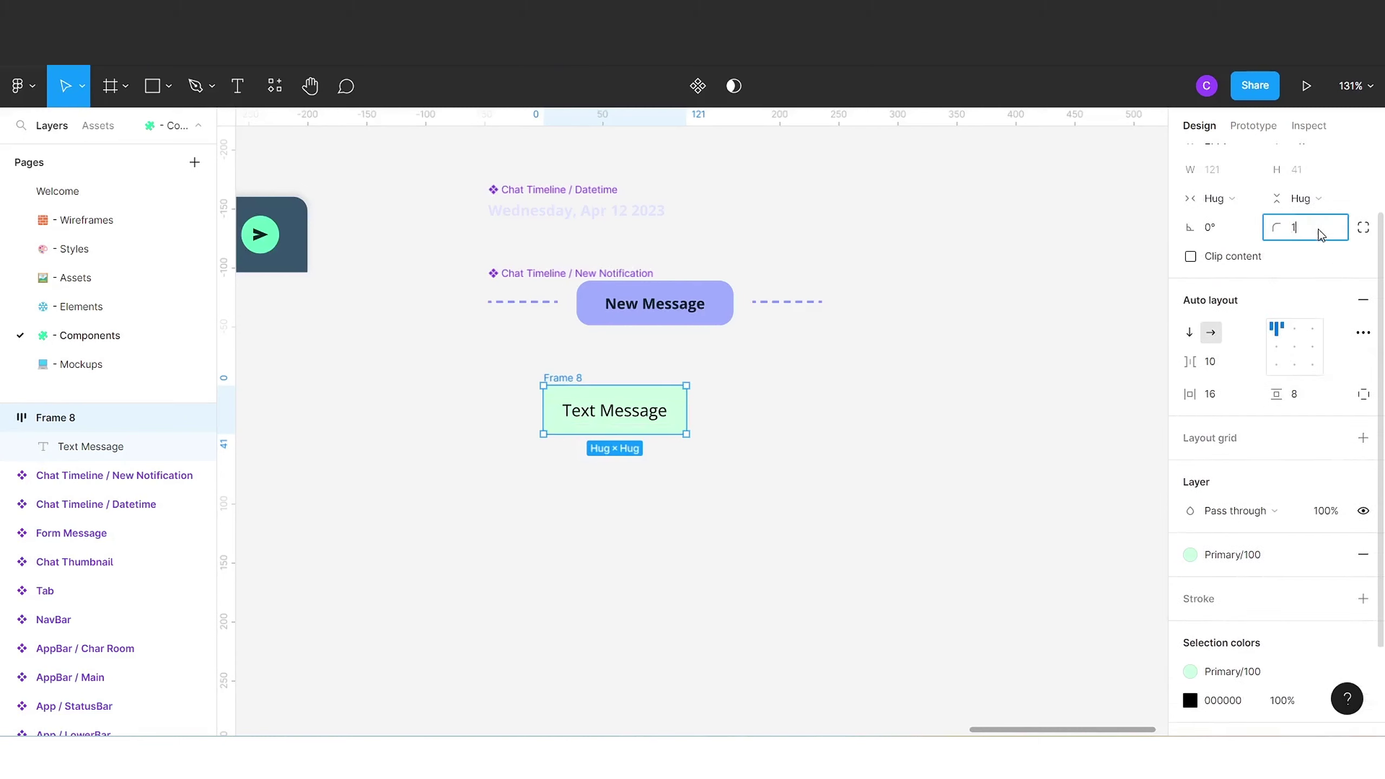
{"action": "key", "text": "Return"}
{"action": "left_click", "coordinate": [1362, 230]}
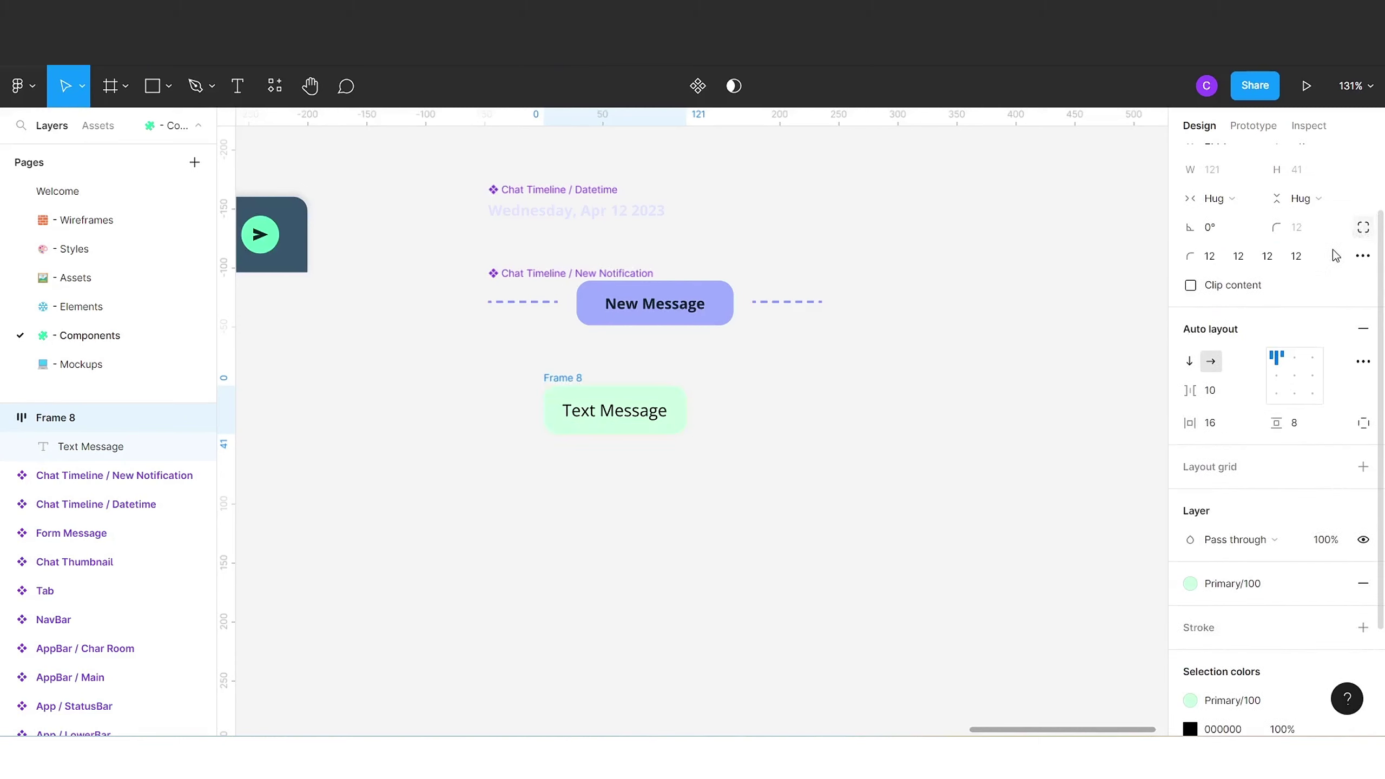
{"action": "left_click", "coordinate": [1266, 257]}
{"action": "type", "text": "0"}
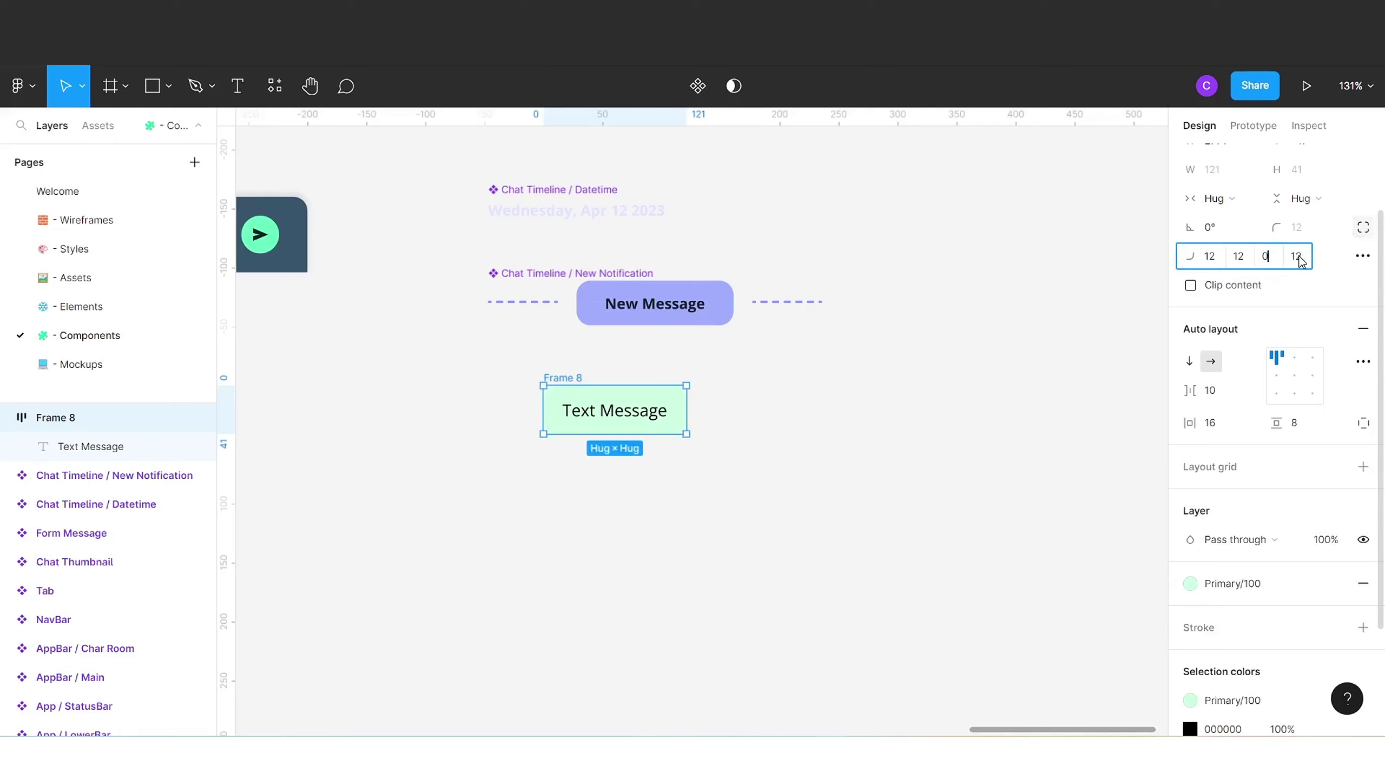
{"action": "left_click", "coordinate": [970, 449]}
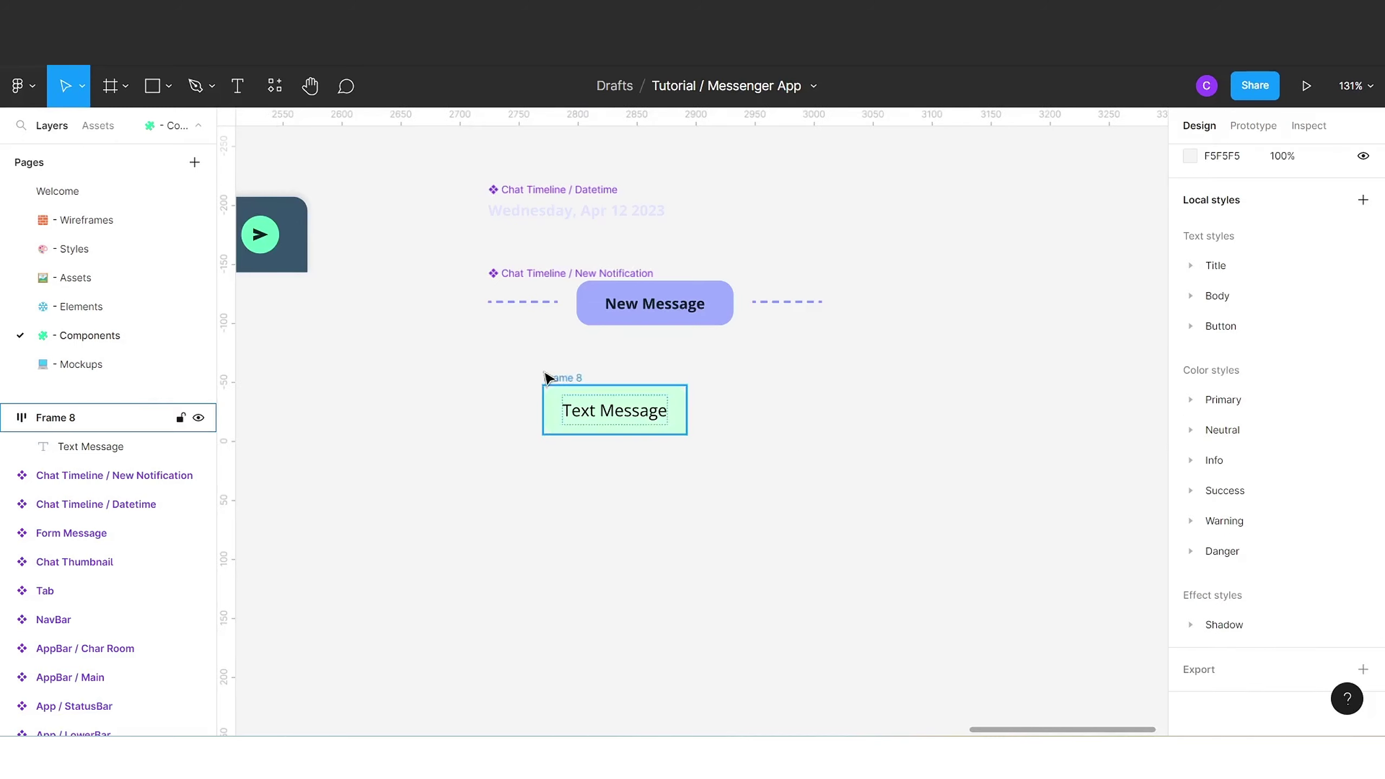
- Shift the message bubble slightly down and left, and place a "23.30" time label just left of it
{"action": "left_click_drag", "start_coordinate": [574, 379], "coordinate": [560, 400]}
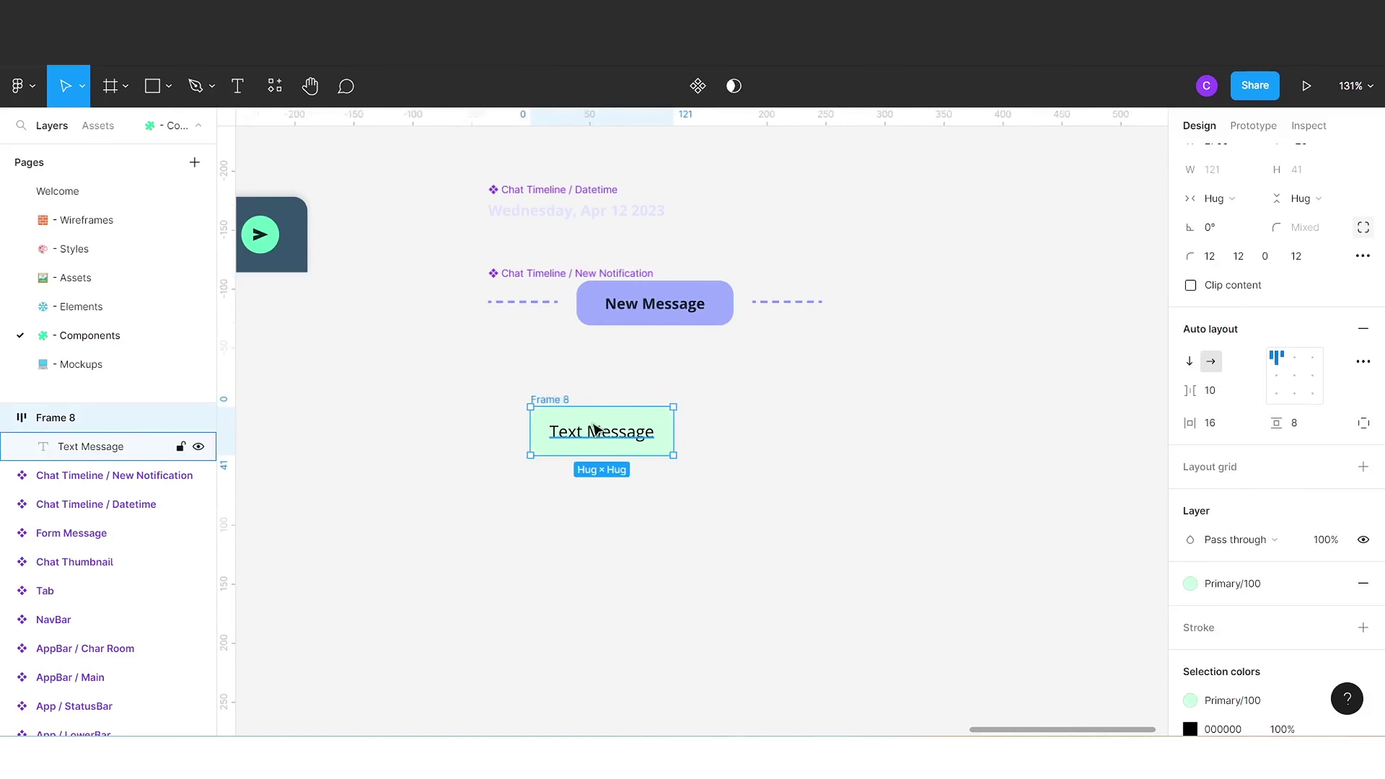
{"action": "left_click", "coordinate": [498, 371]}
{"action": "left_click", "coordinate": [237, 86]}
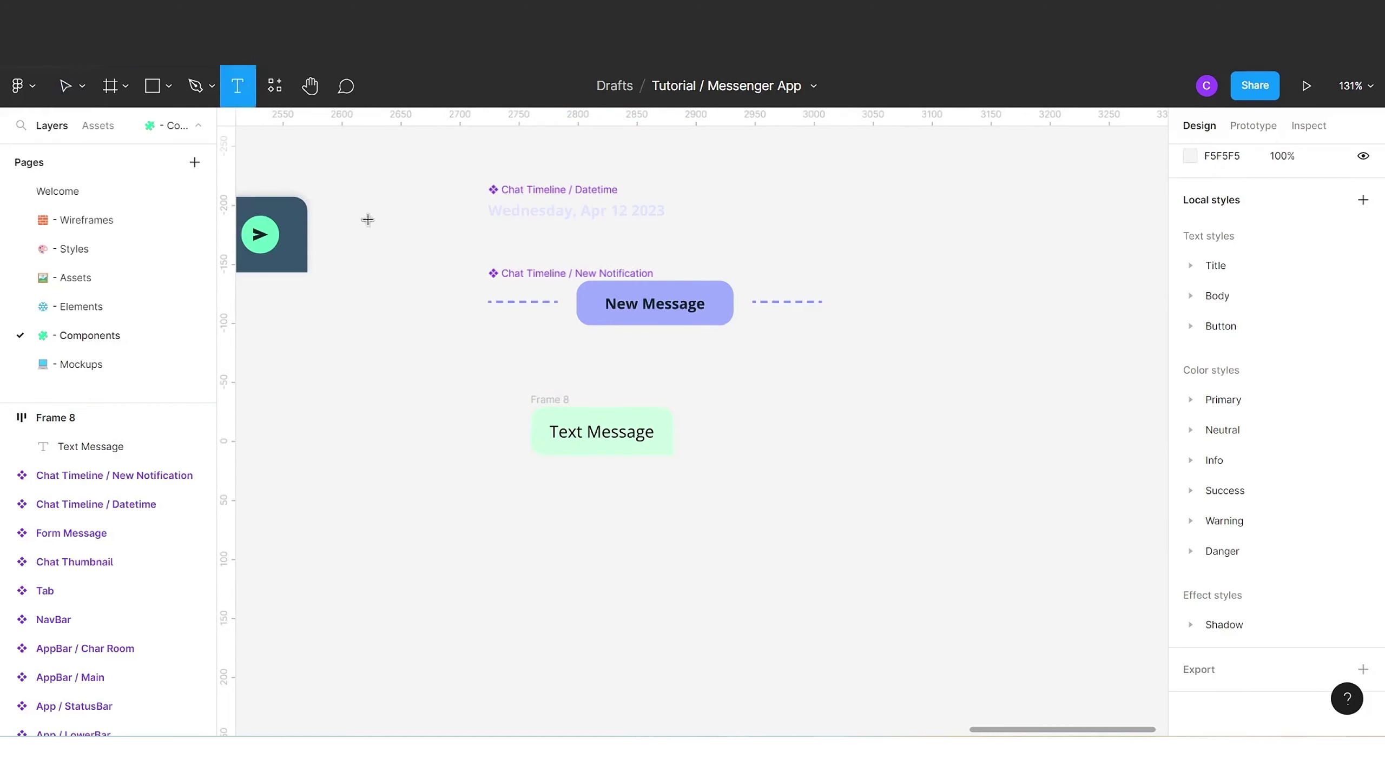
{"action": "left_click", "coordinate": [455, 453]}
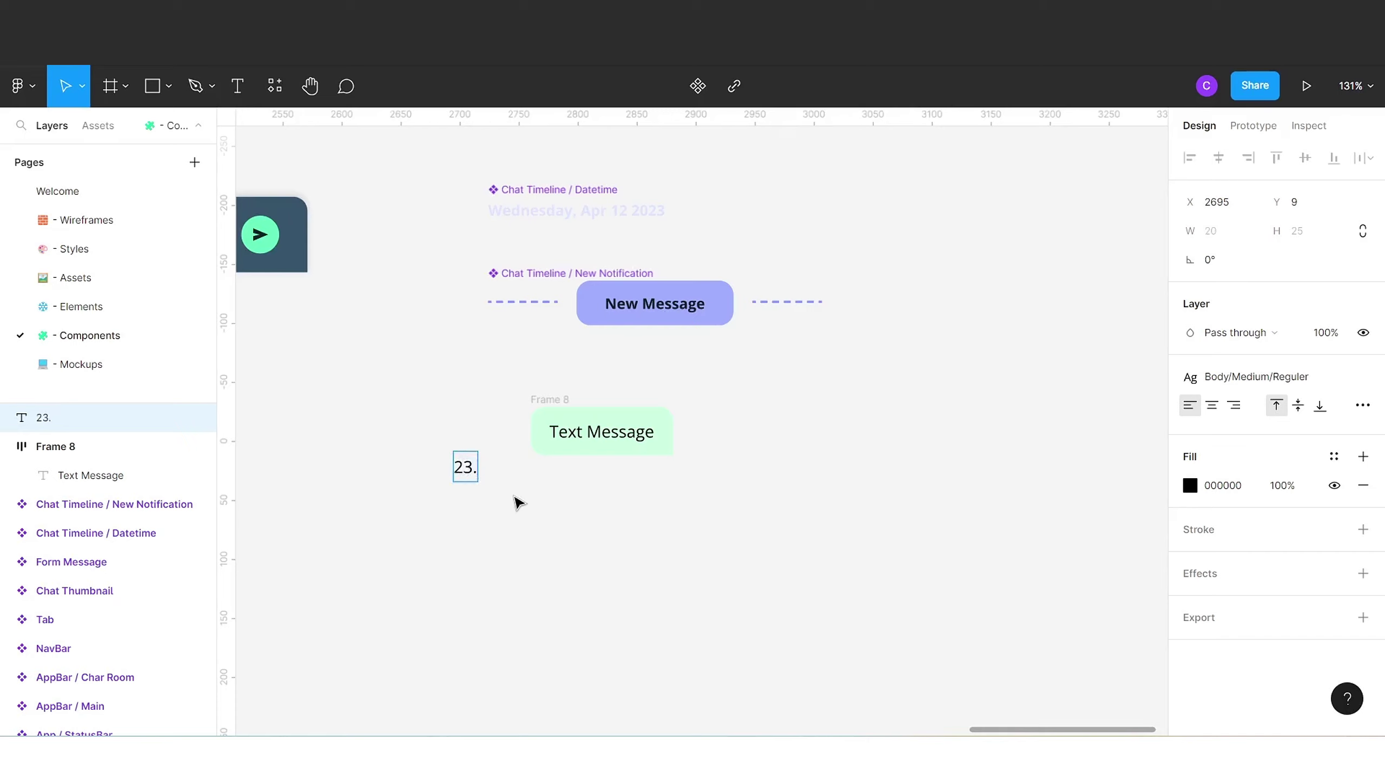
{"action": "key", "text": "Escape"}
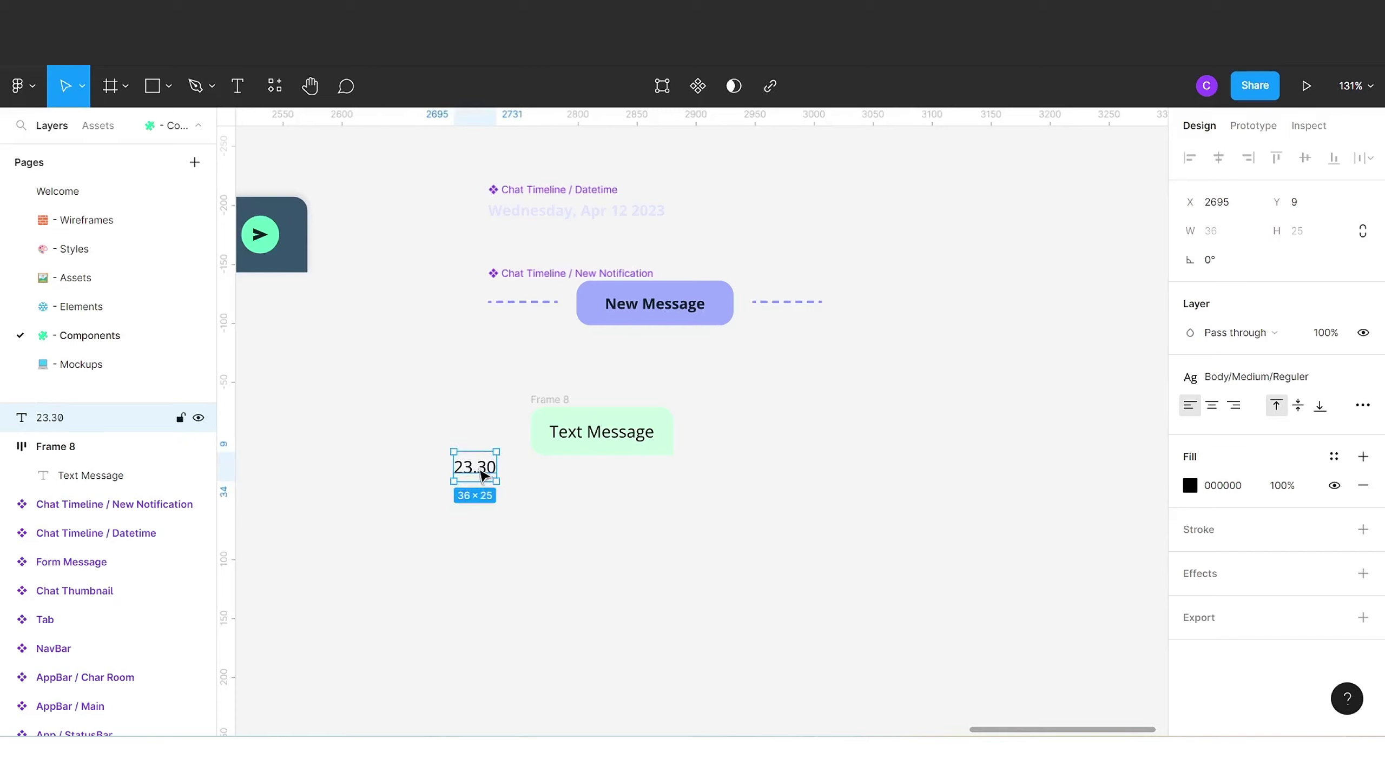
{"action": "left_click_drag", "start_coordinate": [482, 475], "coordinate": [496, 449]}
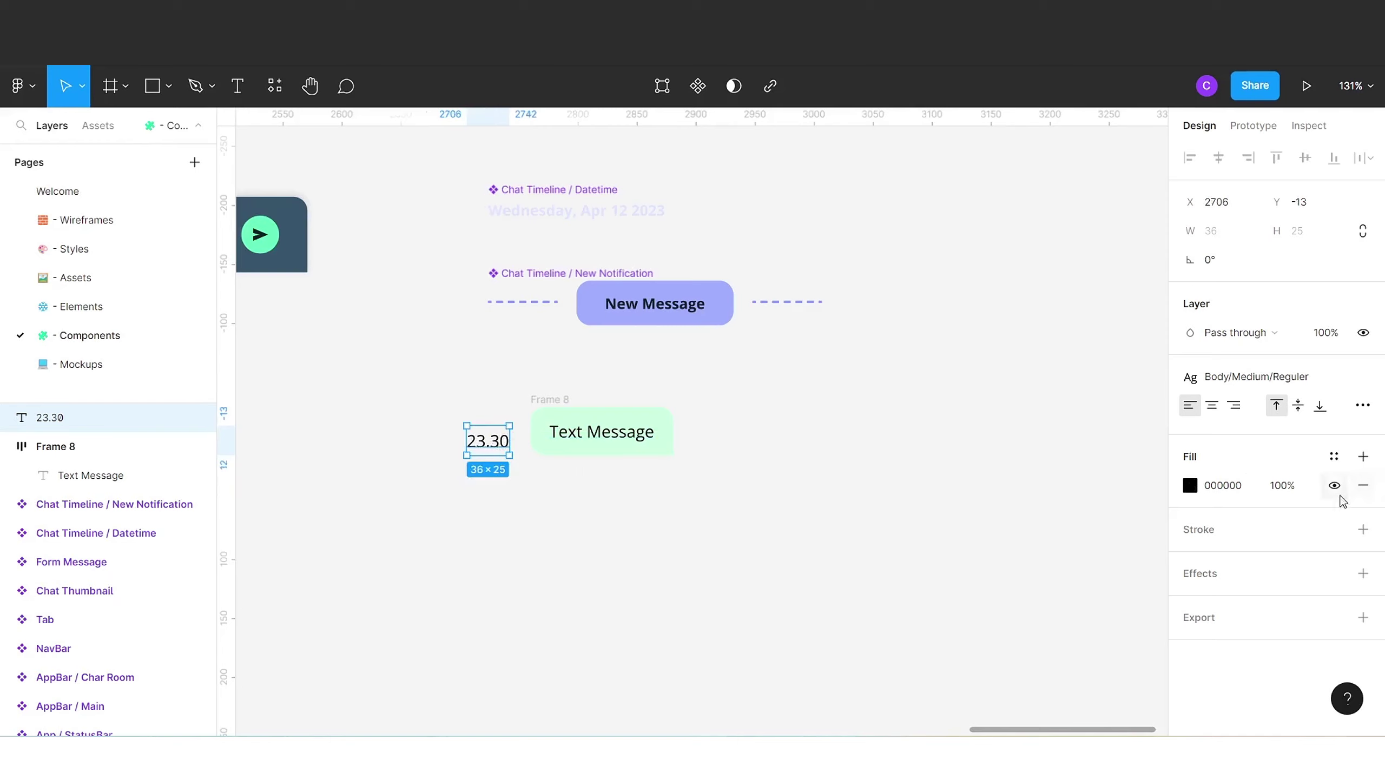
- Retype the period between the hours and minutes in the 23.30 time label
{"action": "left_click", "coordinate": [603, 520]}
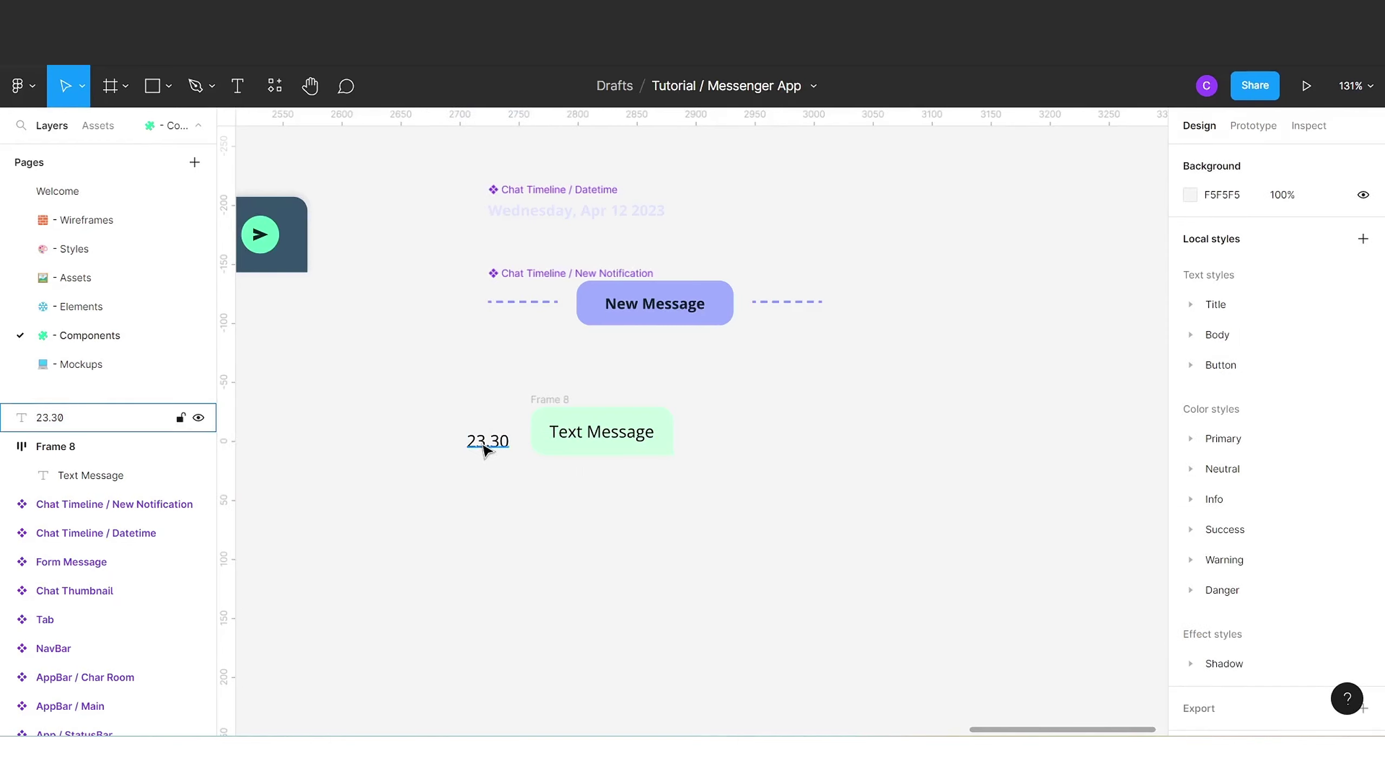
{"action": "double_click", "coordinate": [483, 443]}
{"action": "left_click", "coordinate": [489, 448]}
{"action": "key", "text": "BackSpace"}
{"action": "type", "text": "."}
{"action": "key", "text": "Escape"}
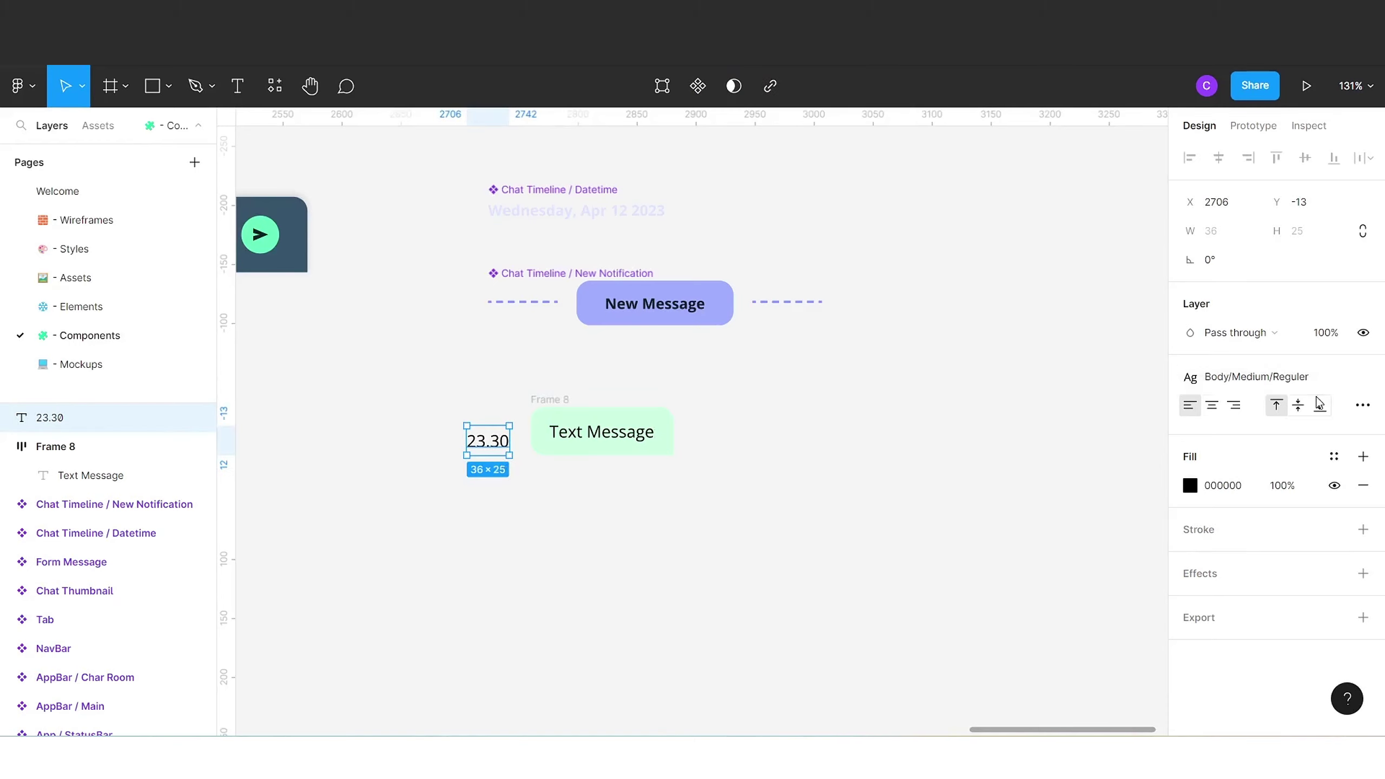
- Apply the Body/Extrasmall/Reguler text style to the time label and move it close beside the message bubble
{"action": "left_click", "coordinate": [1320, 382]}
{"action": "scroll", "coordinate": [1256, 591], "scroll_direction": "down", "scroll_amount": 4}
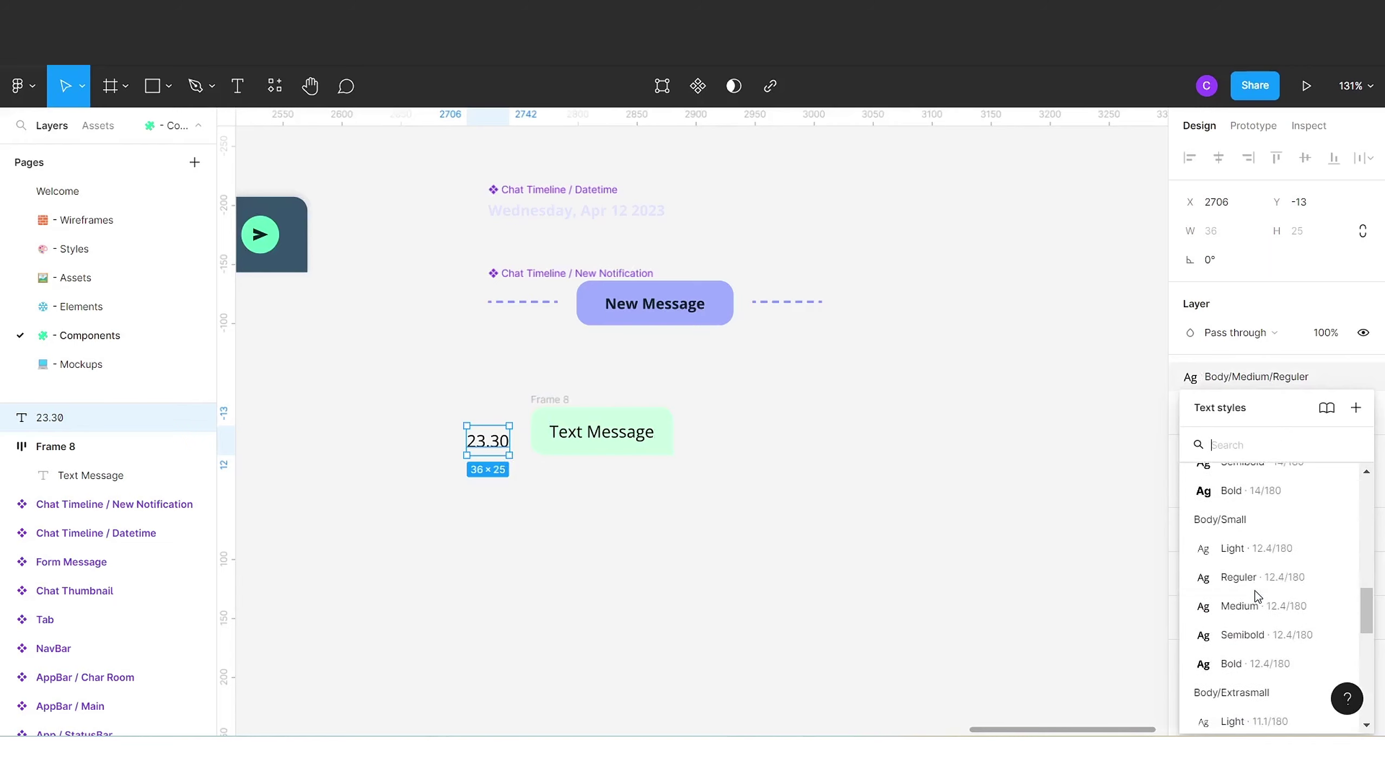
{"action": "scroll", "coordinate": [1249, 589], "scroll_direction": "down", "scroll_amount": 3}
{"action": "left_click", "coordinate": [1242, 659]}
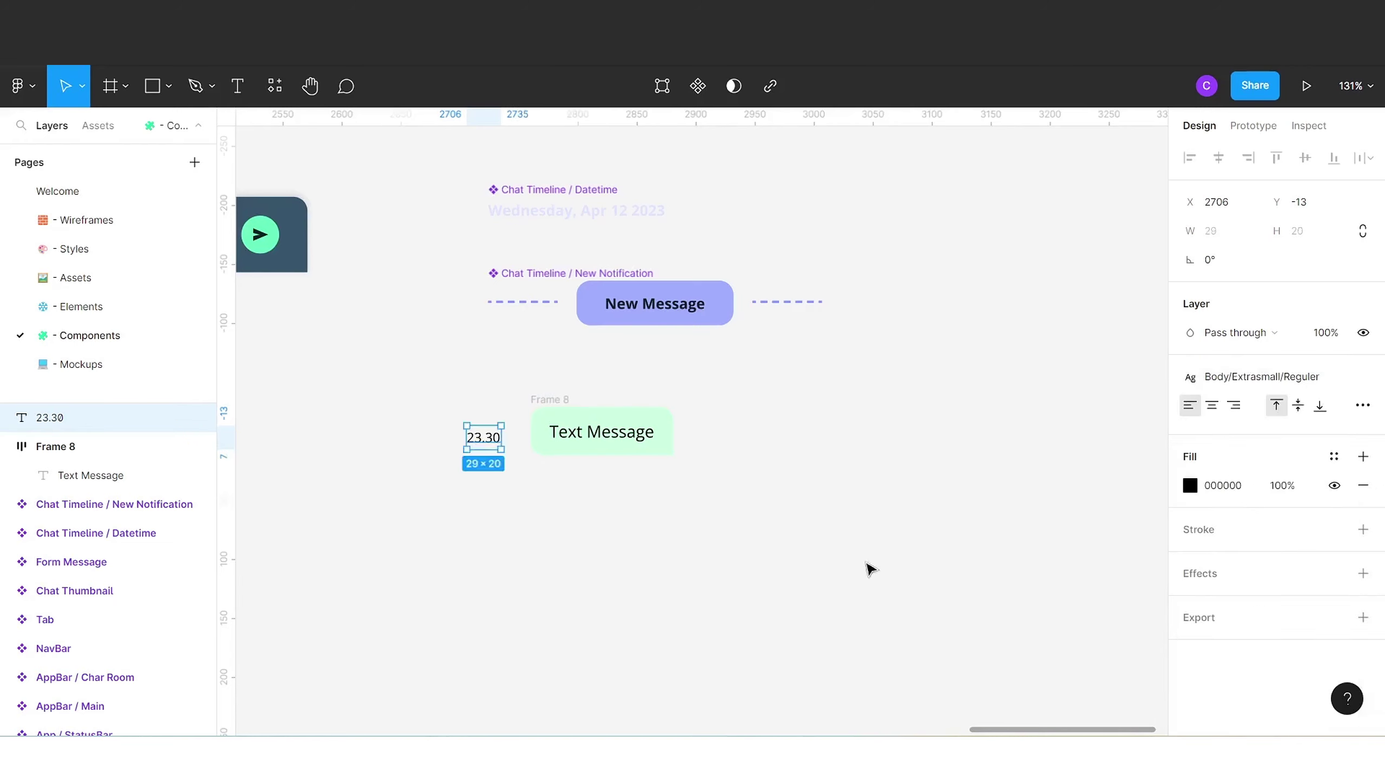
{"action": "left_click_drag", "start_coordinate": [487, 445], "coordinate": [505, 449]}
{"action": "left_click", "coordinate": [543, 394]}
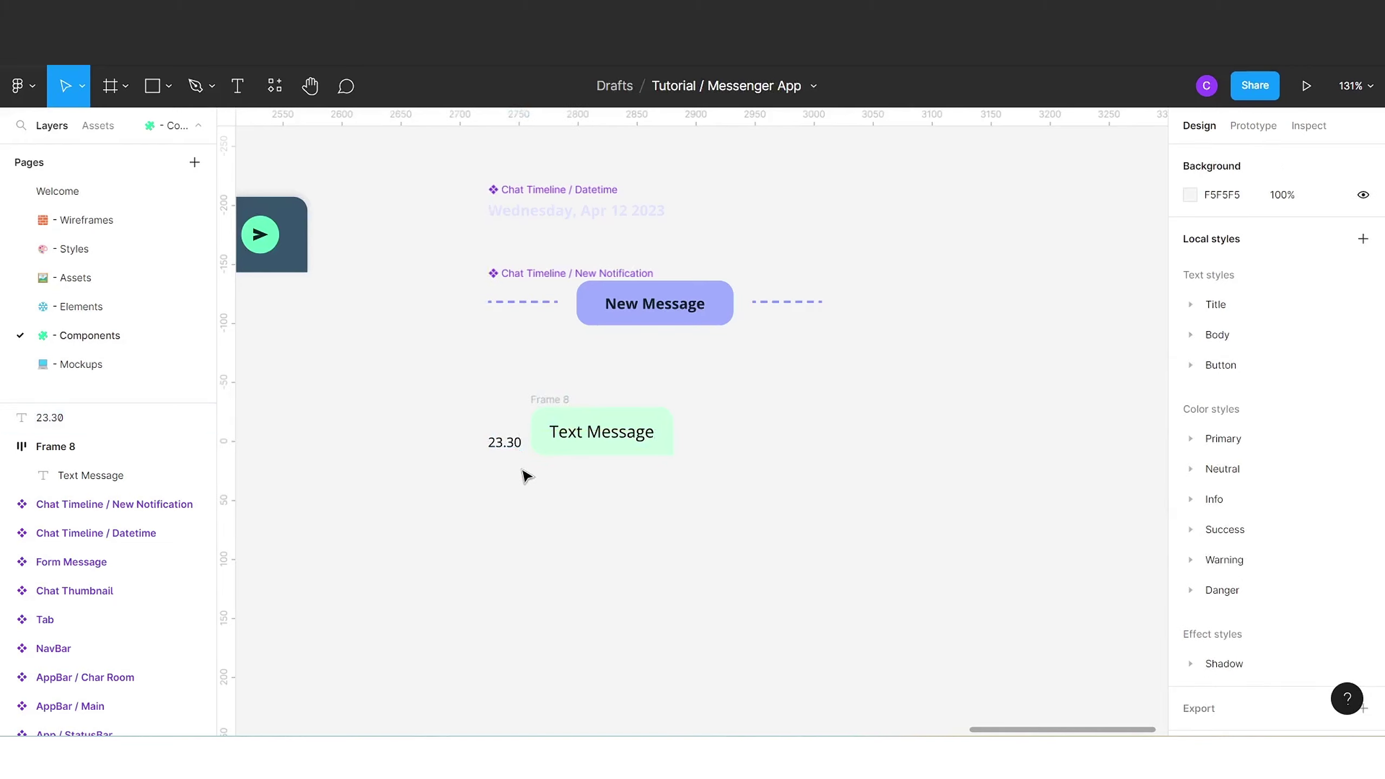
- Place an instance of the Message Status / Received component from the local Elements to the right of the message bubble
{"action": "left_click", "coordinate": [106, 125]}
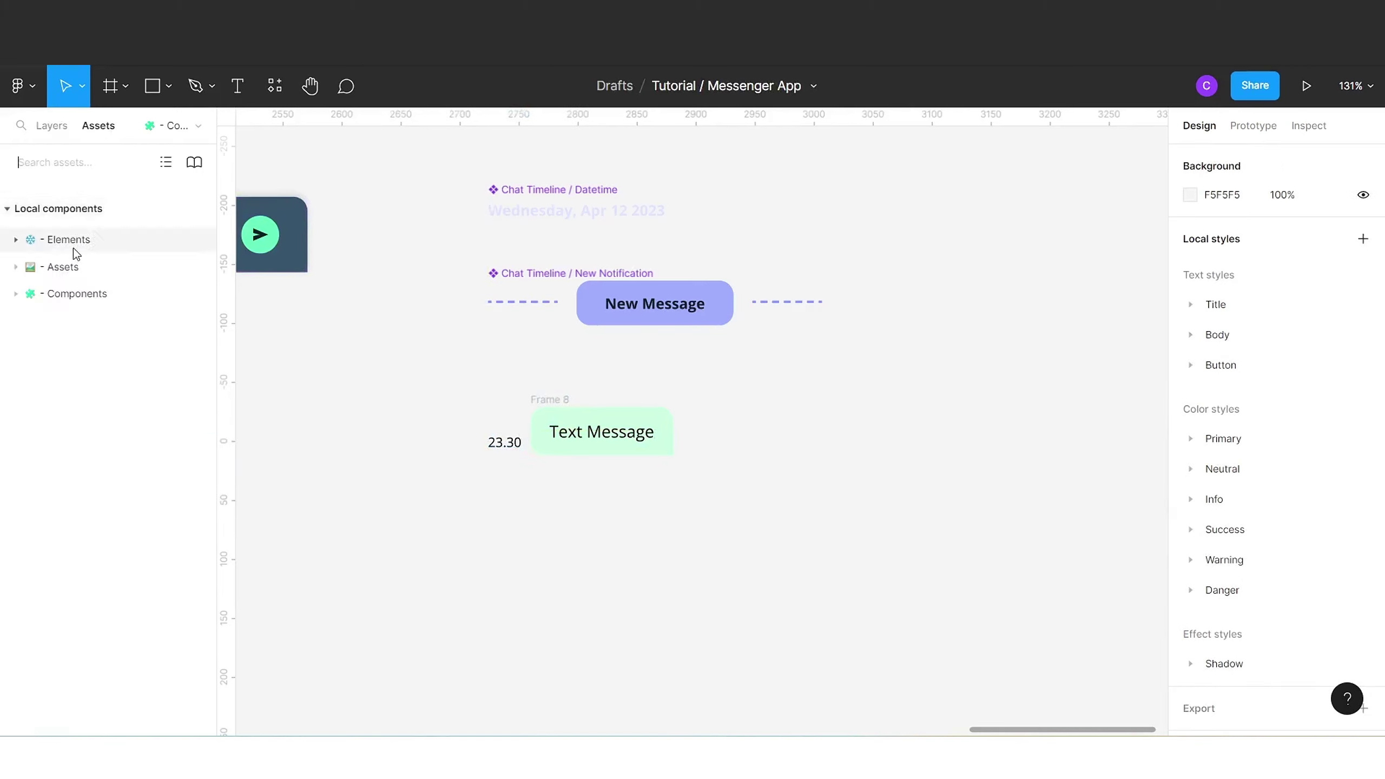
{"action": "left_click", "coordinate": [16, 240]}
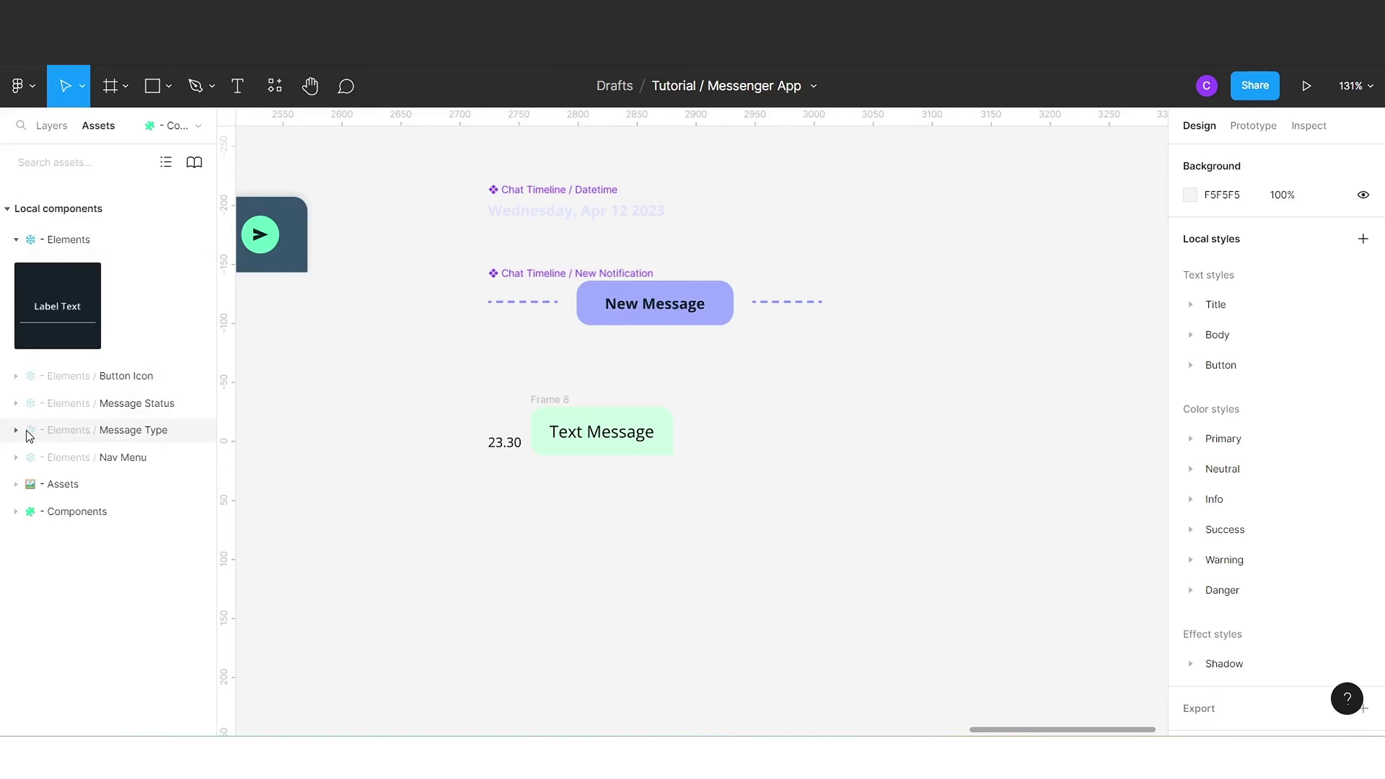
{"action": "left_click", "coordinate": [16, 403]}
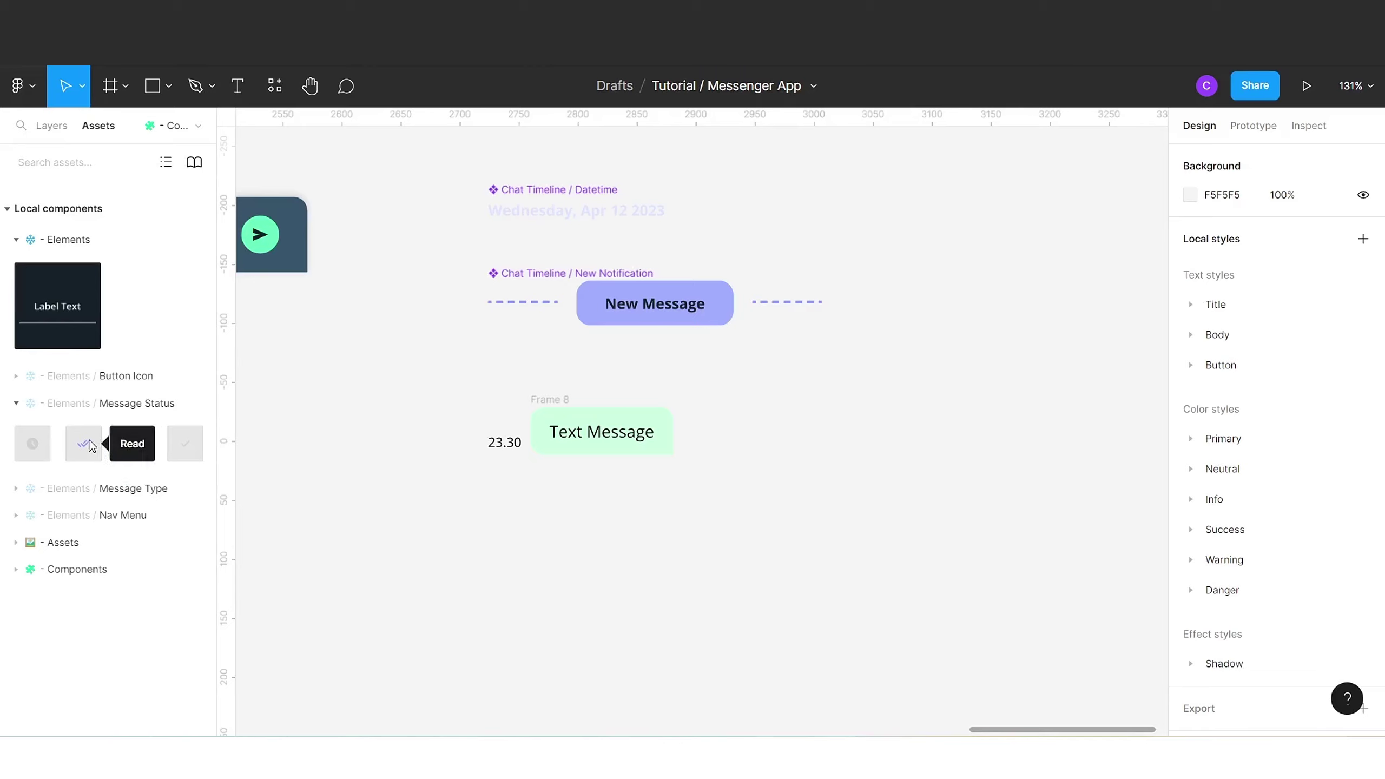
{"action": "left_click_drag", "start_coordinate": [123, 442], "coordinate": [738, 442]}
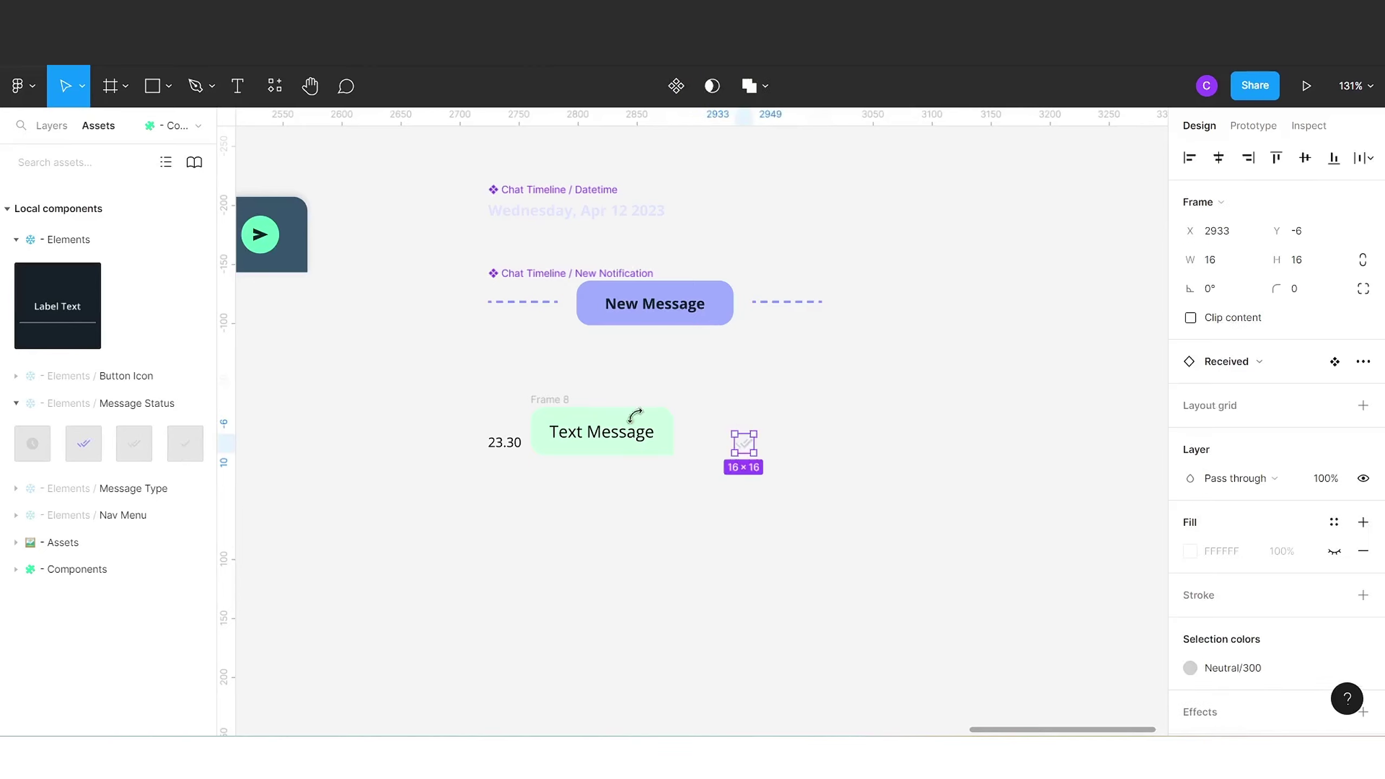
{"action": "left_click", "coordinate": [51, 125]}
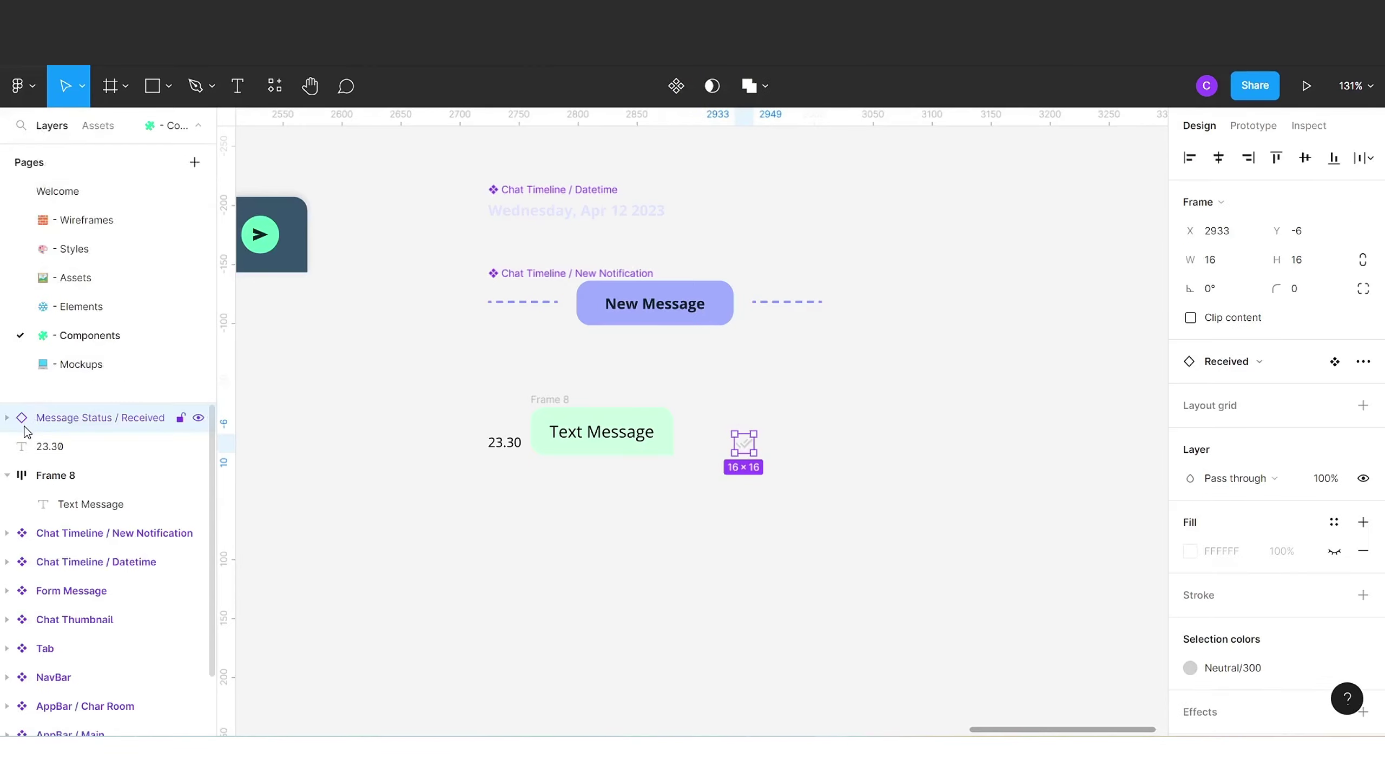
{"action": "left_click", "coordinate": [686, 564]}
- Wrap the time label, message bubble and status icon in a horizontal auto layout frame with item spacing of 8
{"action": "left_click_drag", "start_coordinate": [444, 377], "coordinate": [905, 497]}
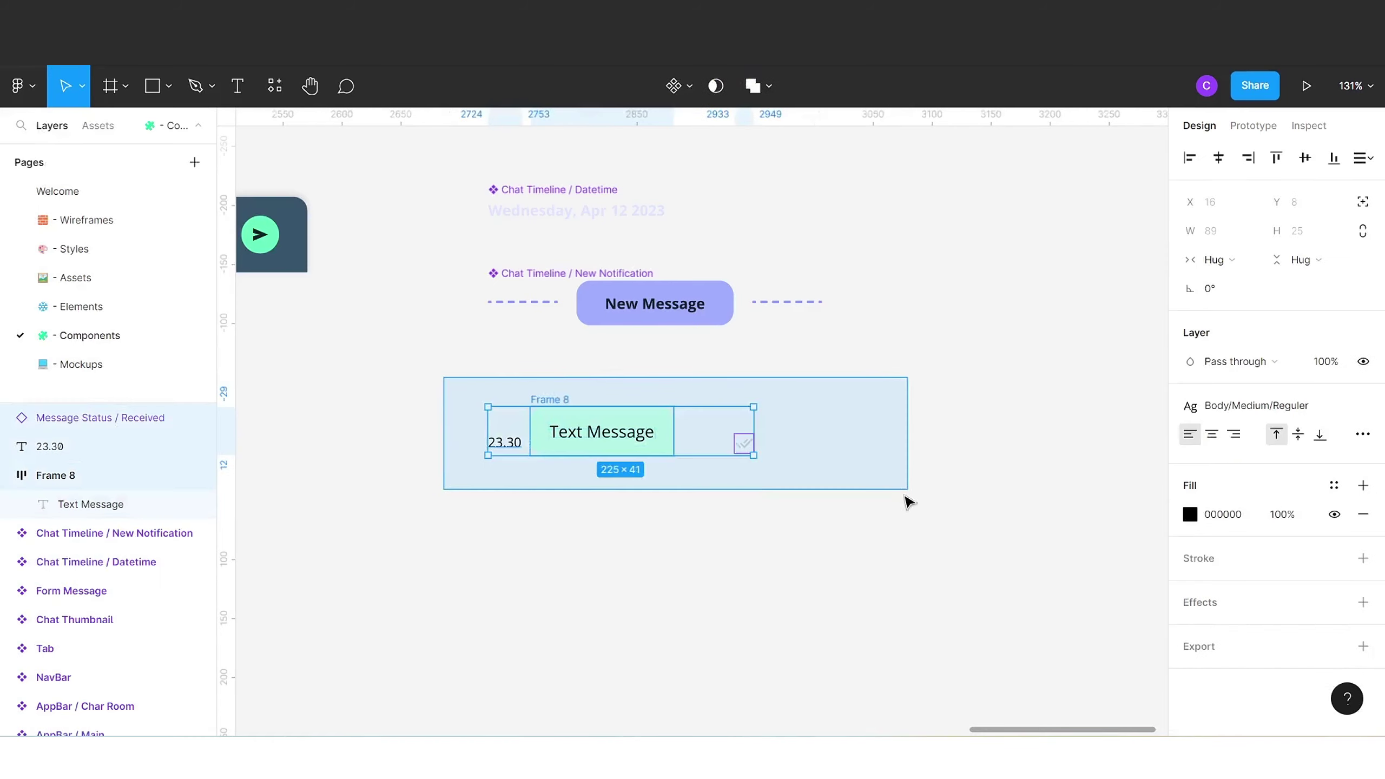
{"action": "right_click", "coordinate": [635, 433]}
{"action": "left_click", "coordinate": [774, 507]}
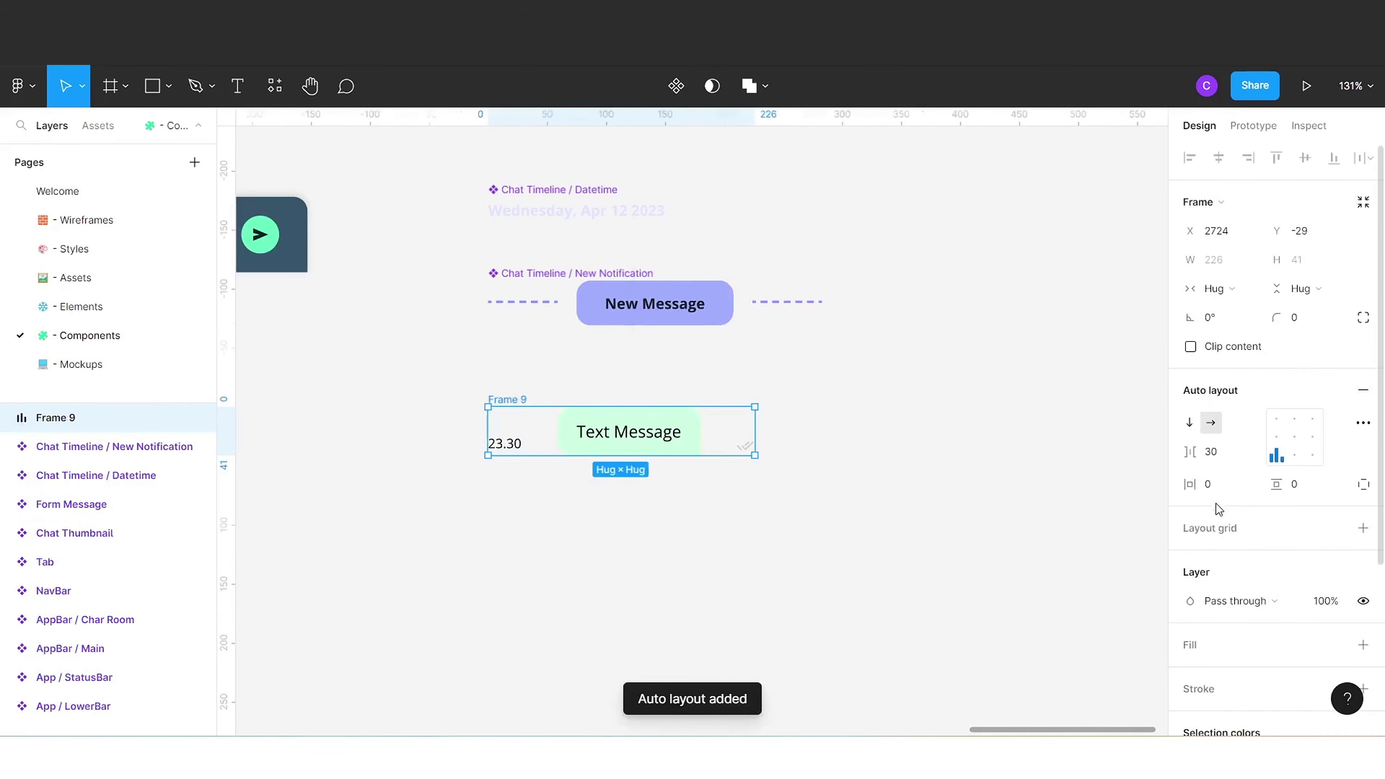
{"action": "left_click", "coordinate": [1227, 460]}
{"action": "key", "text": "Return"}
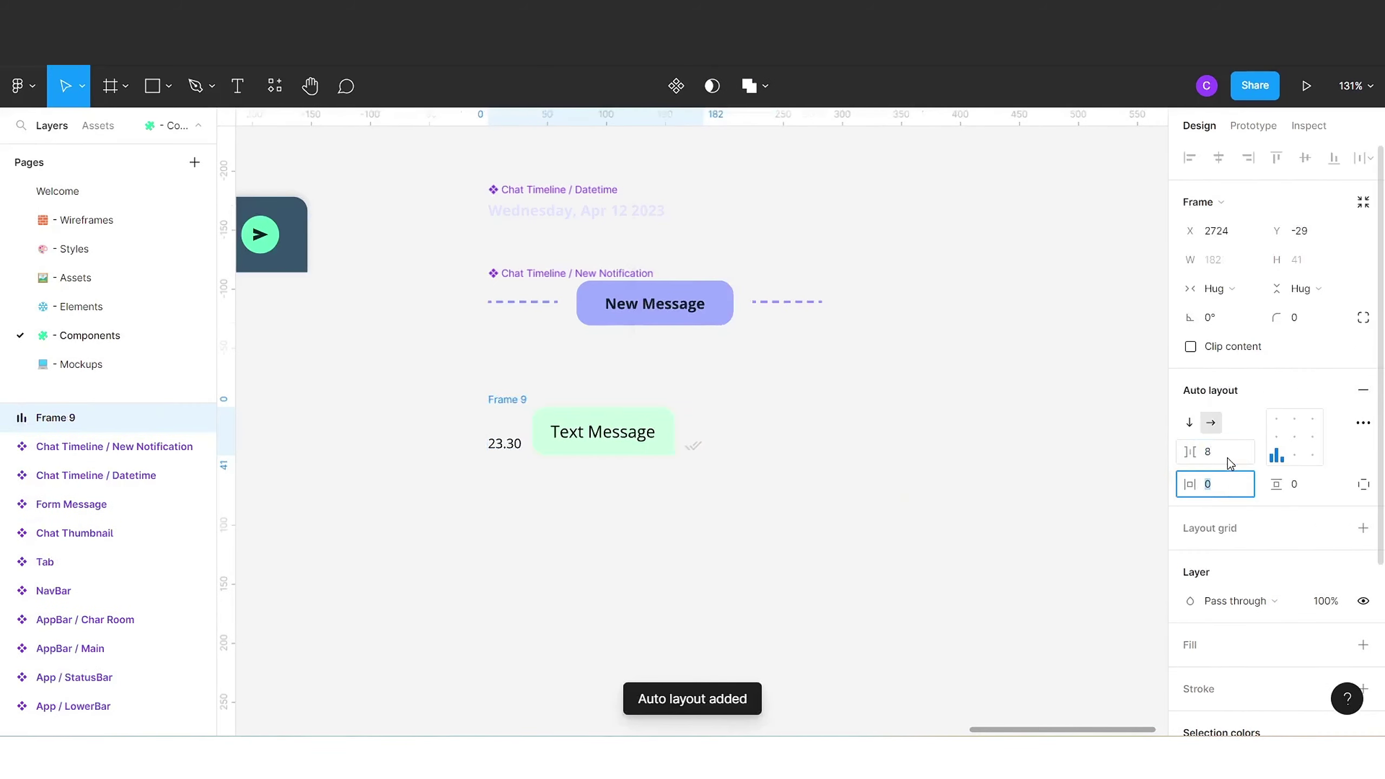
{"action": "left_click", "coordinate": [946, 525]}
- Move the message row to about X 2751, Y -32 and wrap it in an outer frame
{"action": "left_click_drag", "start_coordinate": [509, 414], "coordinate": [547, 396]}
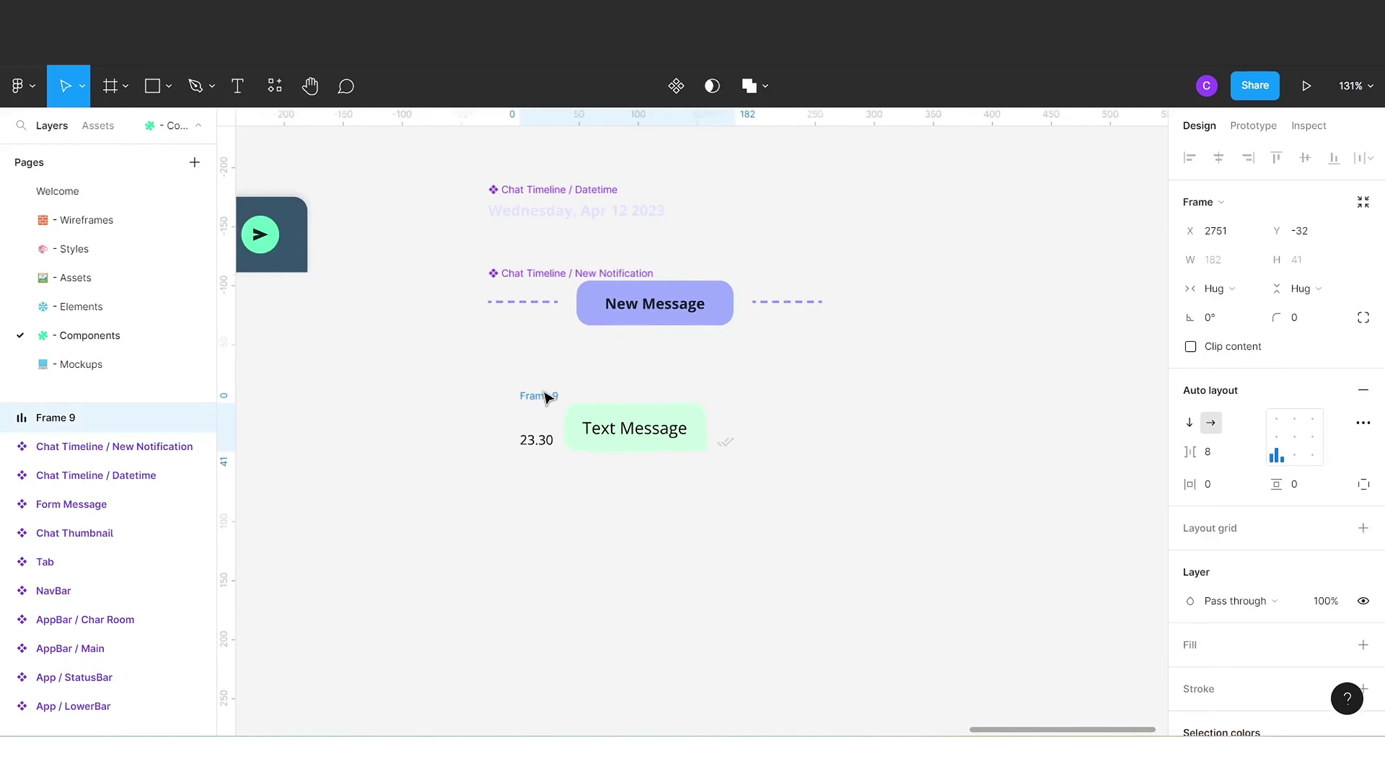
{"action": "right_click", "coordinate": [547, 395]}
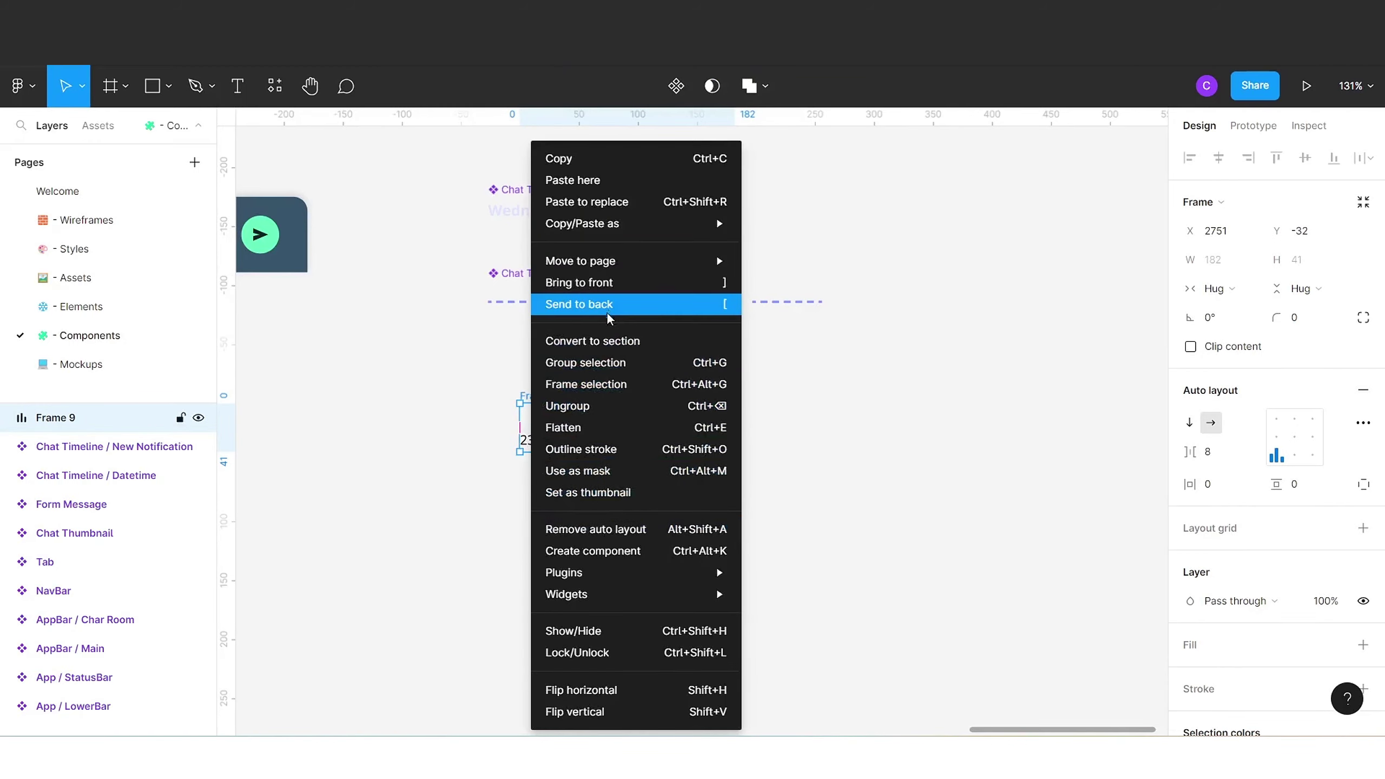
{"action": "left_click", "coordinate": [600, 385]}
{"action": "left_click", "coordinate": [6, 418]}
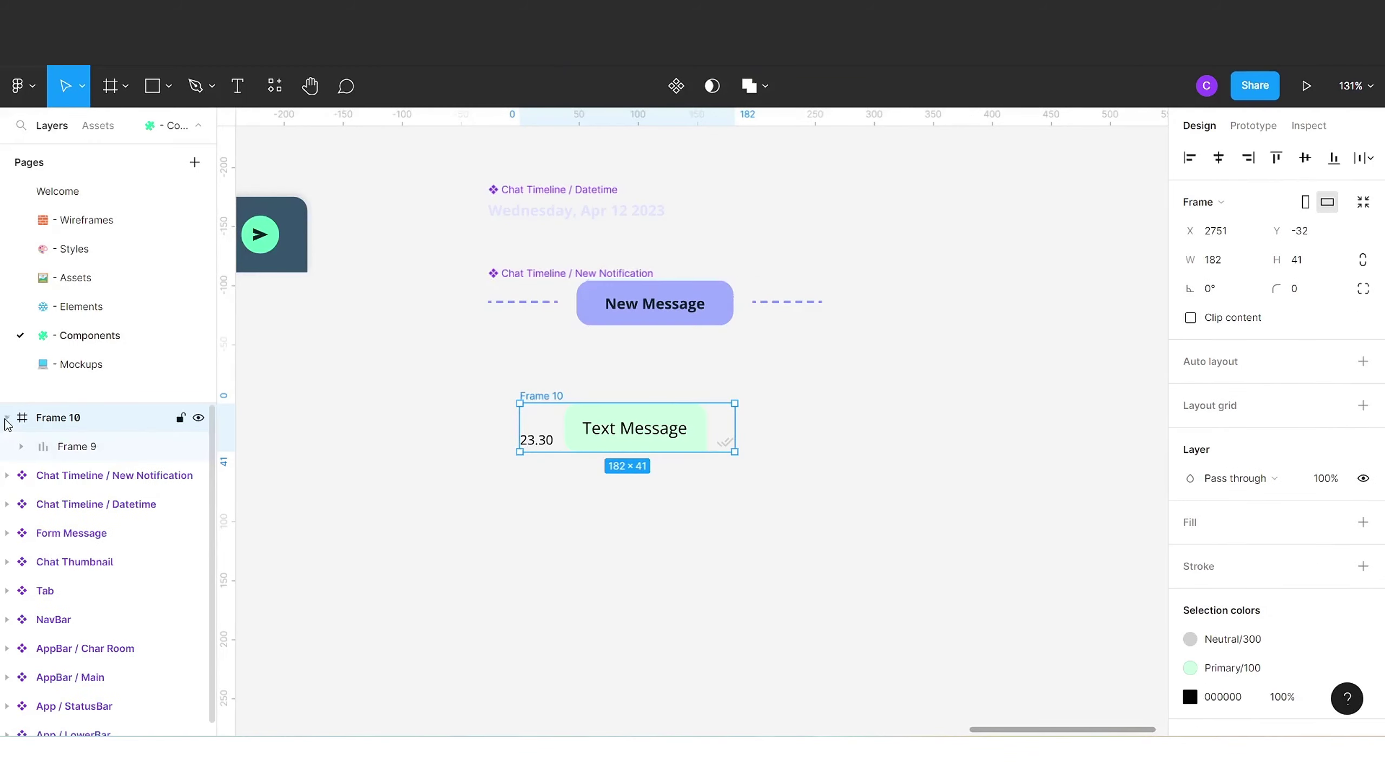
- Try a vertical auto layout with middle-right alignment on the outer frame around the message row, and remove it again
{"action": "right_click", "coordinate": [71, 423]}
{"action": "left_click", "coordinate": [126, 526]}
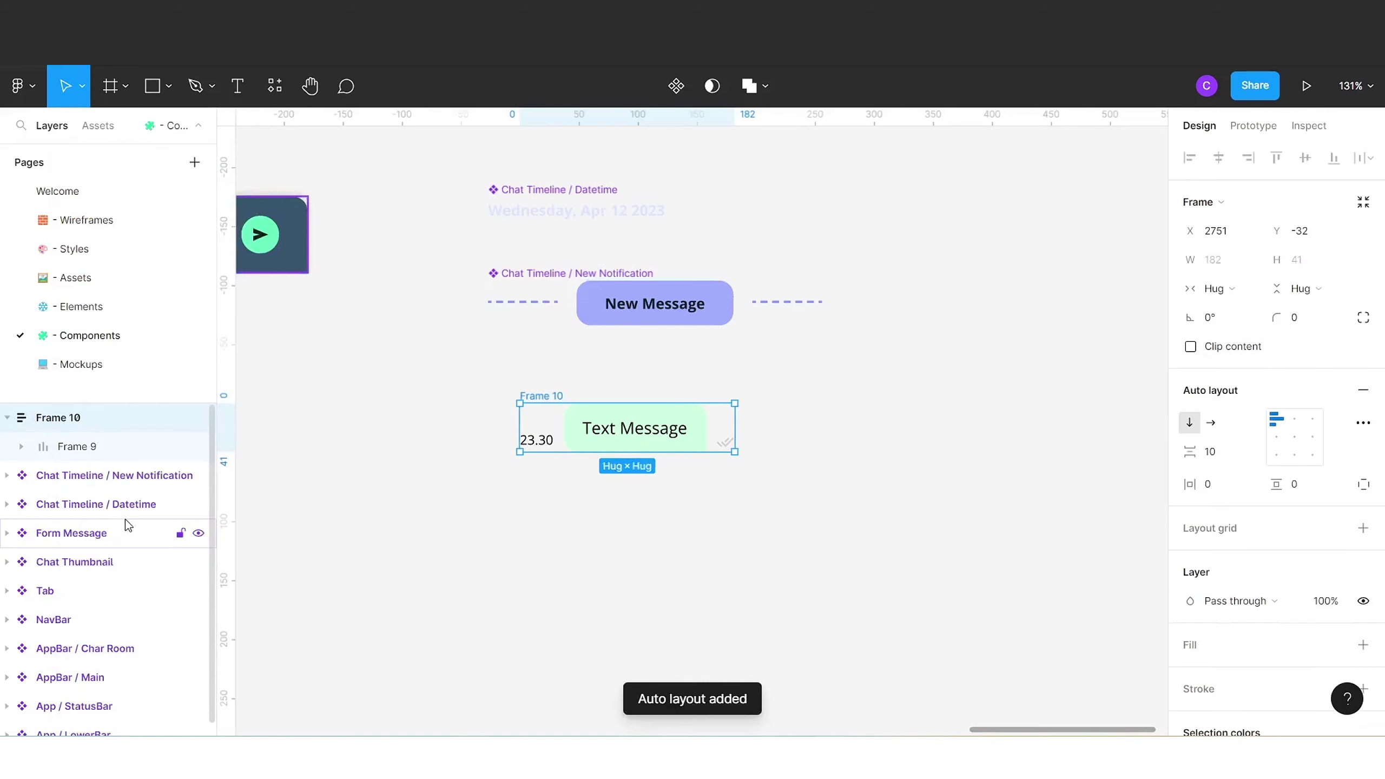
{"action": "left_click", "coordinate": [1318, 440]}
{"action": "left_click", "coordinate": [751, 473]}
{"action": "left_click", "coordinate": [548, 397]}
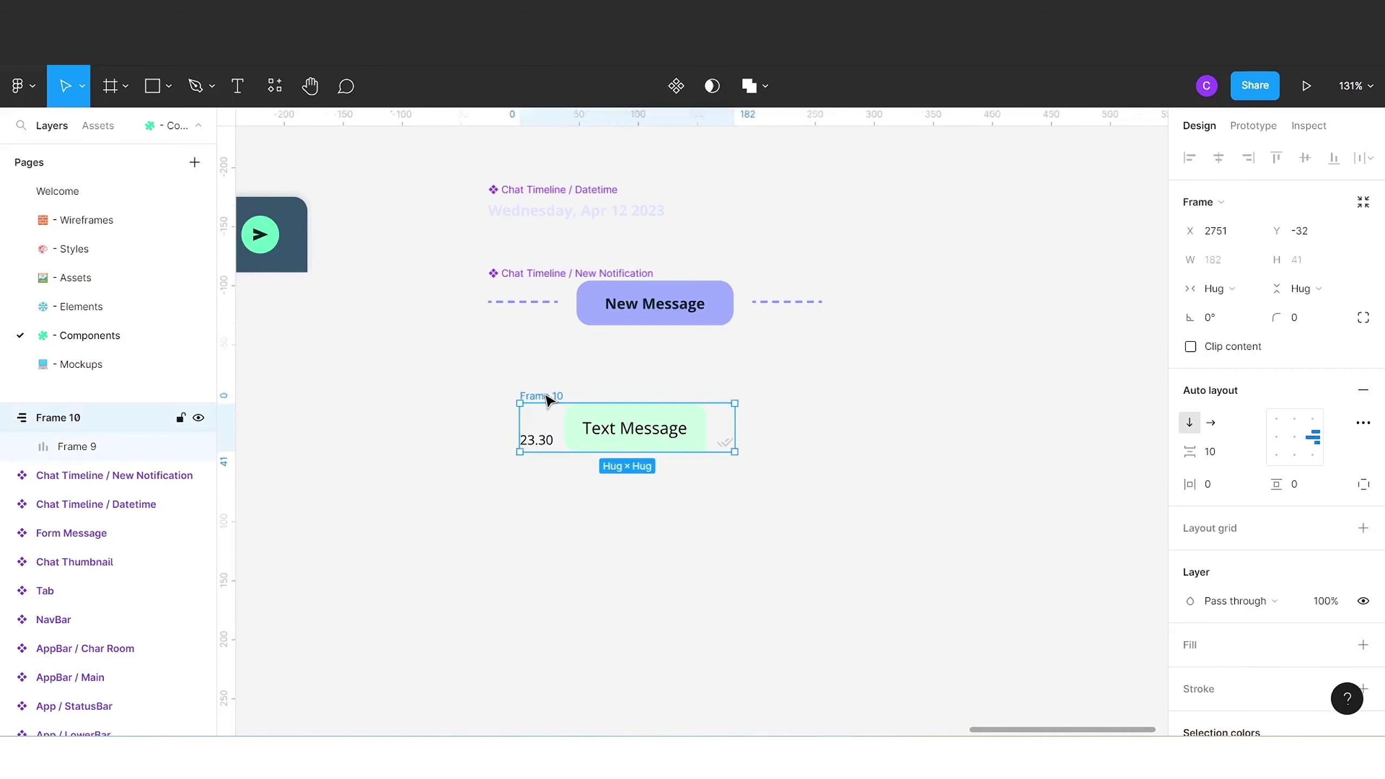
{"action": "right_click", "coordinate": [548, 399]}
{"action": "left_click", "coordinate": [600, 530]}
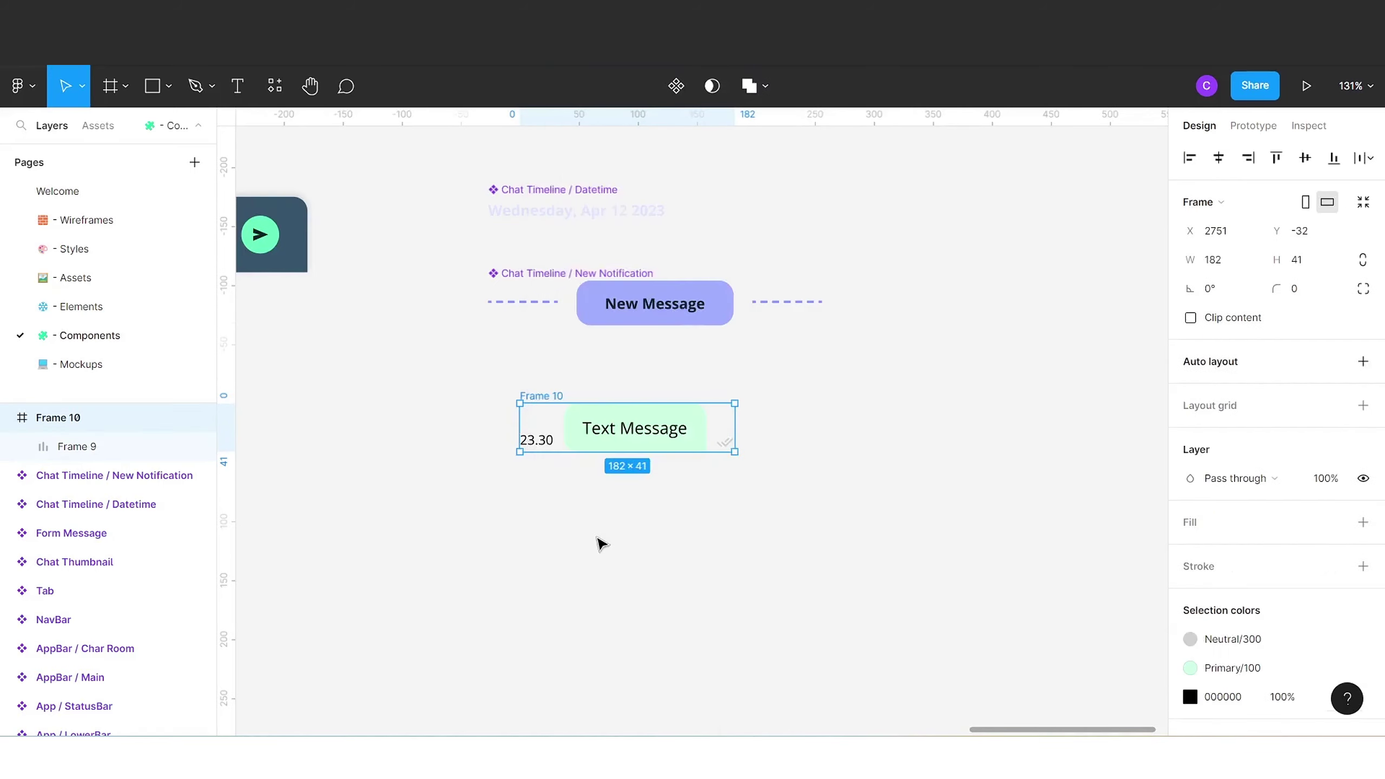
- Undo the auto layout removal on the outer frame around the message row, and turn that frame into a component
{"action": "key", "text": "ctrl+z"}
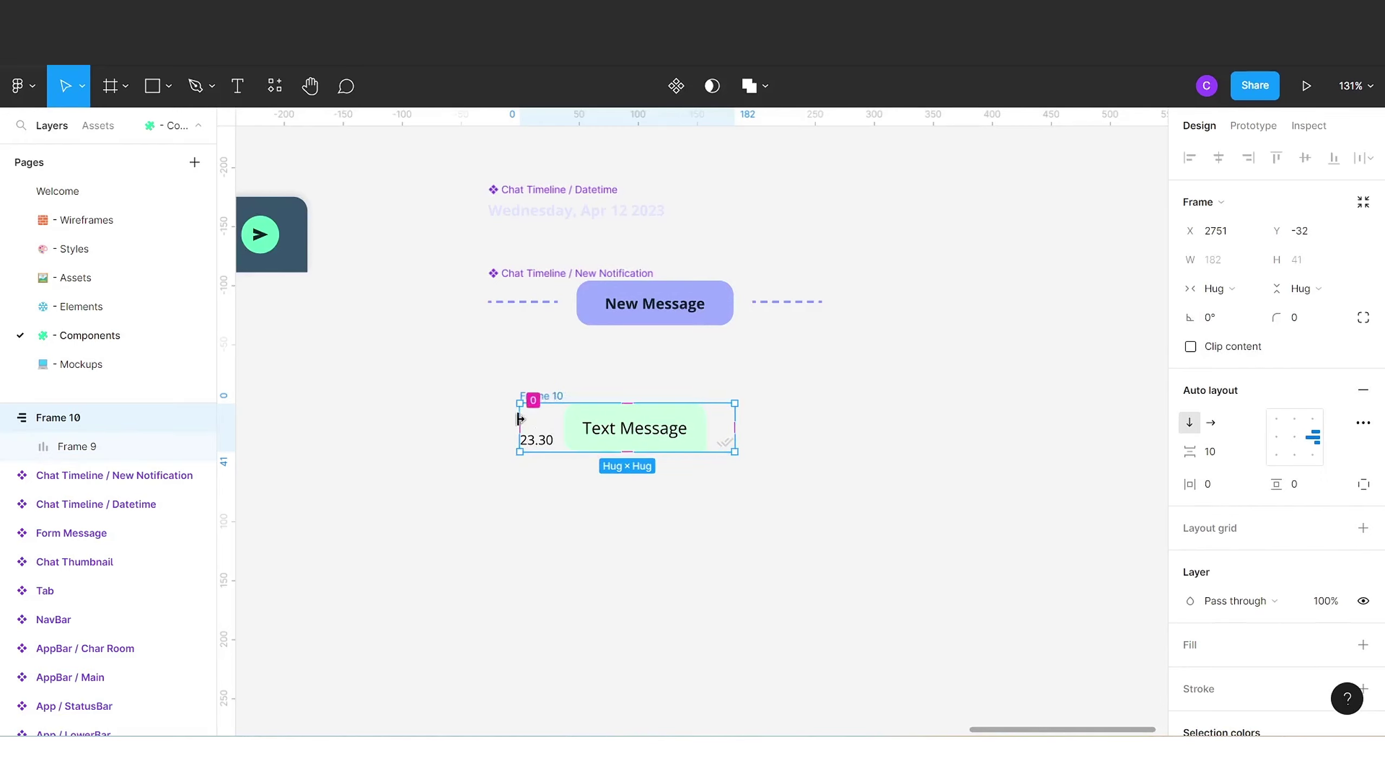
{"action": "mouse_move", "coordinate": [520, 414]}
{"action": "left_mouse_down"}
{"action": "mouse_move", "coordinate": [407, 412]}
{"action": "mouse_move", "coordinate": [521, 413]}
{"action": "left_mouse_up"}
{"action": "right_click", "coordinate": [532, 397]}
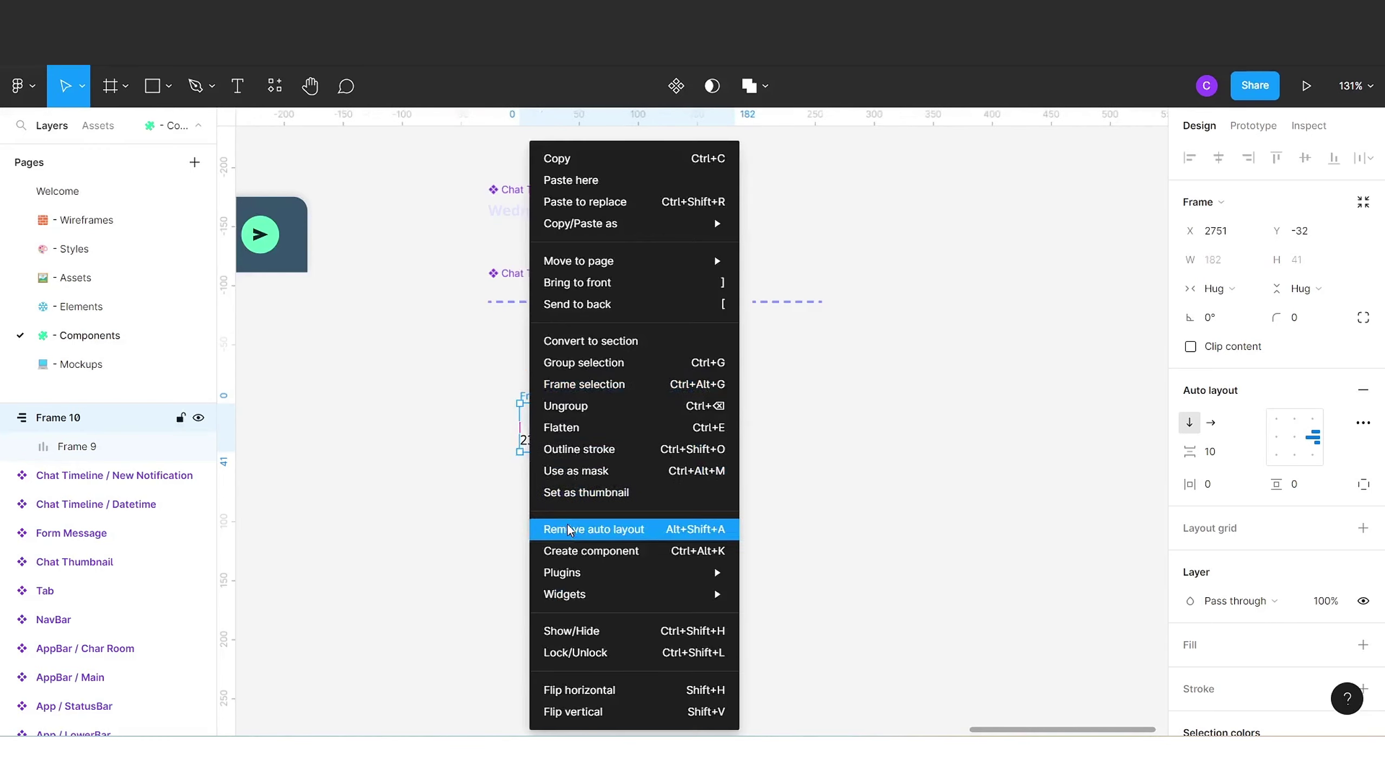
{"action": "left_click", "coordinate": [569, 551]}
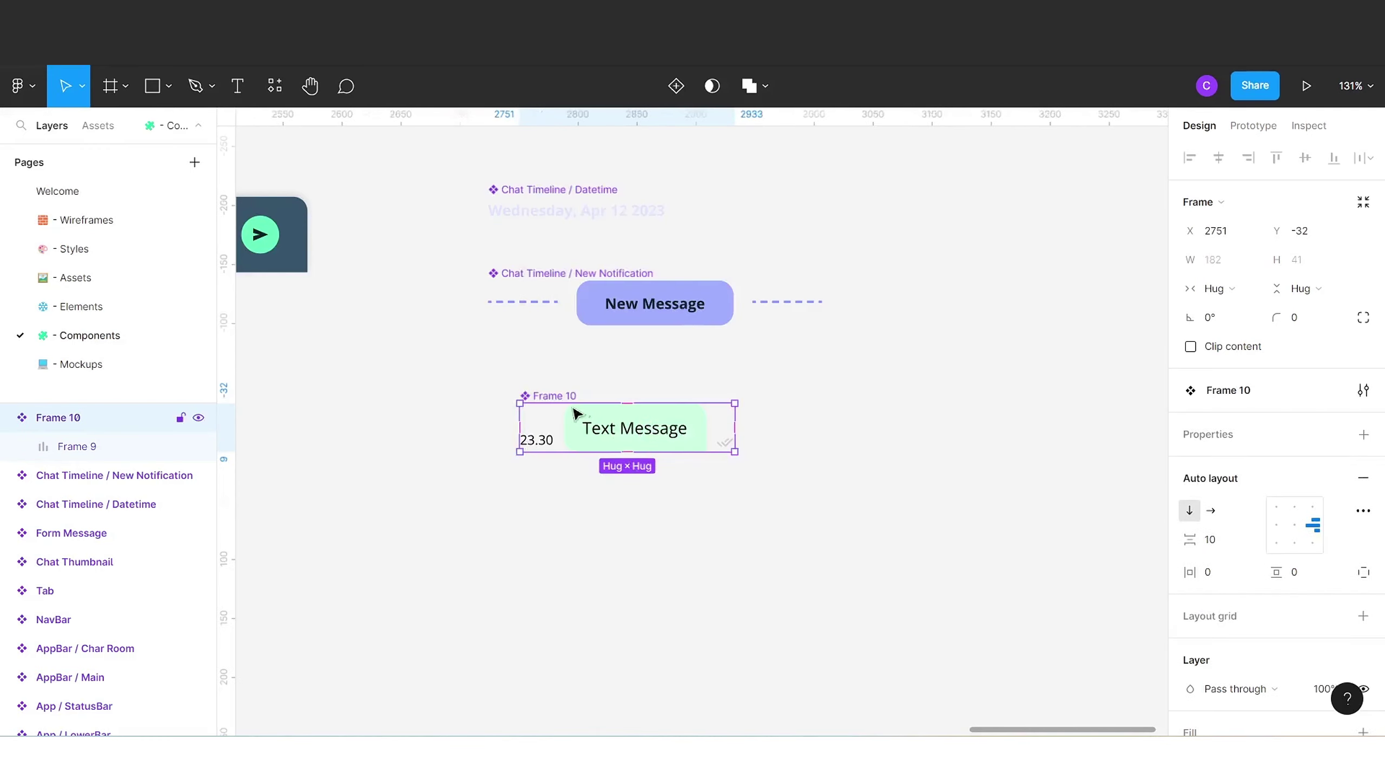
- Rename the new message row component as Chat Bubble / Text Message
{"action": "double_click", "coordinate": [553, 396]}
{"action": "type", "text": "Chat Bubble / Text Message"}
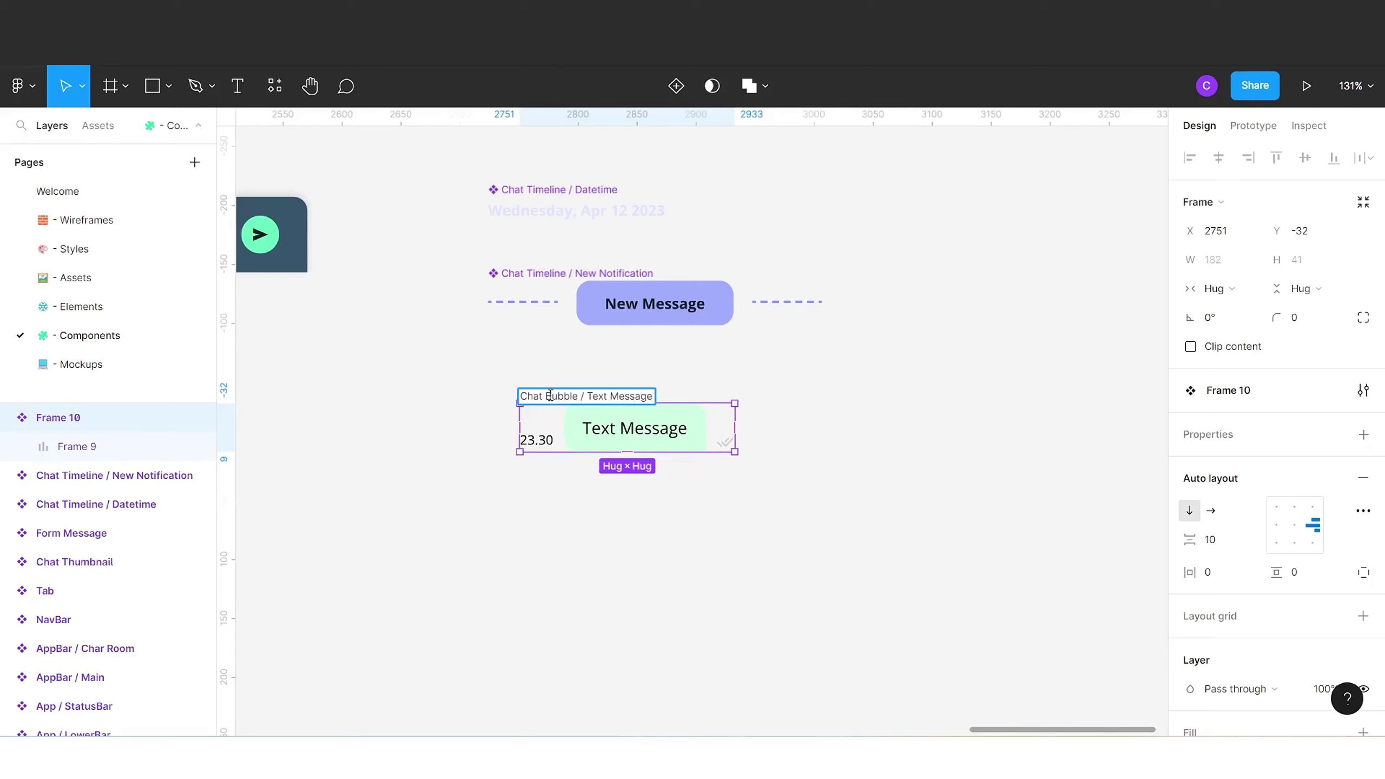
{"action": "left_click", "coordinate": [561, 551]}
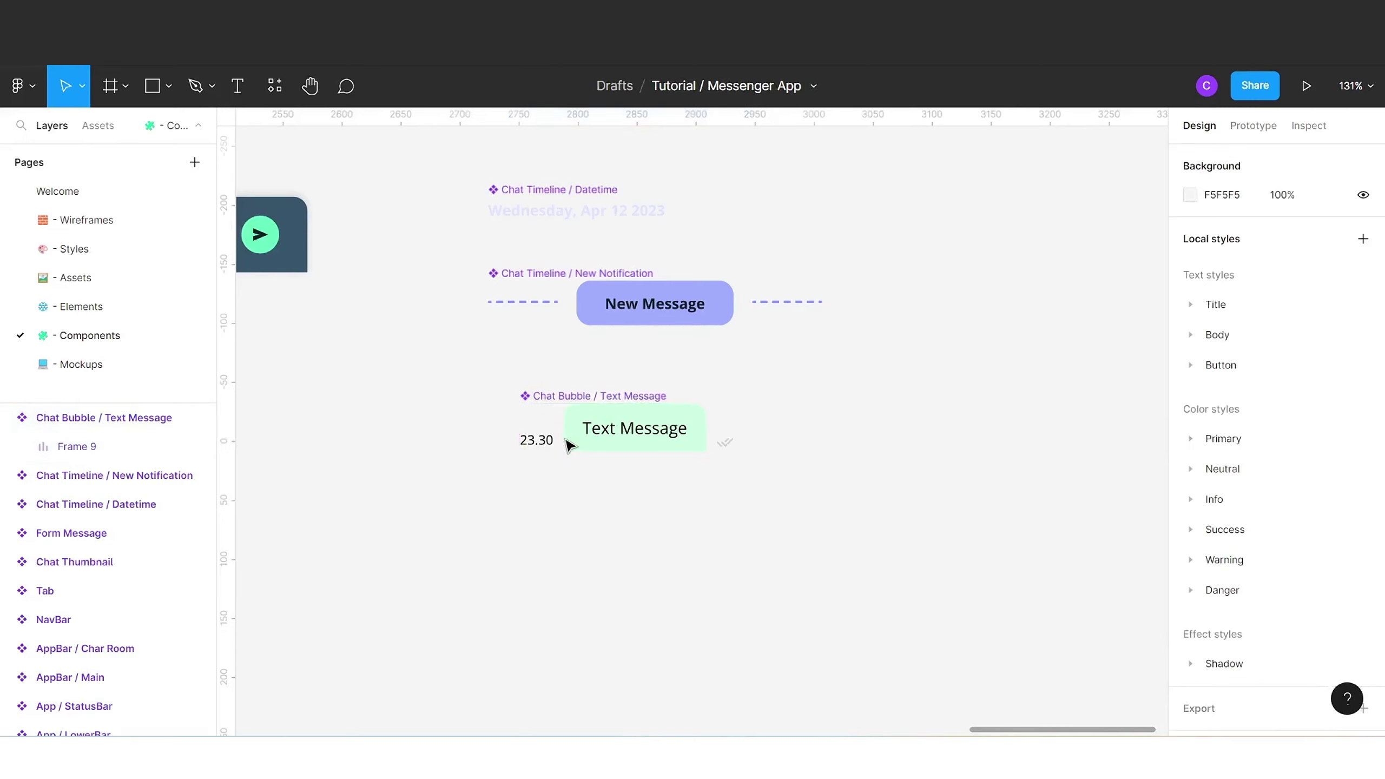
- Move the Chat Bubble / Text Message component to about X 2718, Y -49 and add a second variant to it
{"action": "left_click_drag", "start_coordinate": [558, 396], "coordinate": [519, 378]}
{"action": "right_click", "coordinate": [519, 378]}
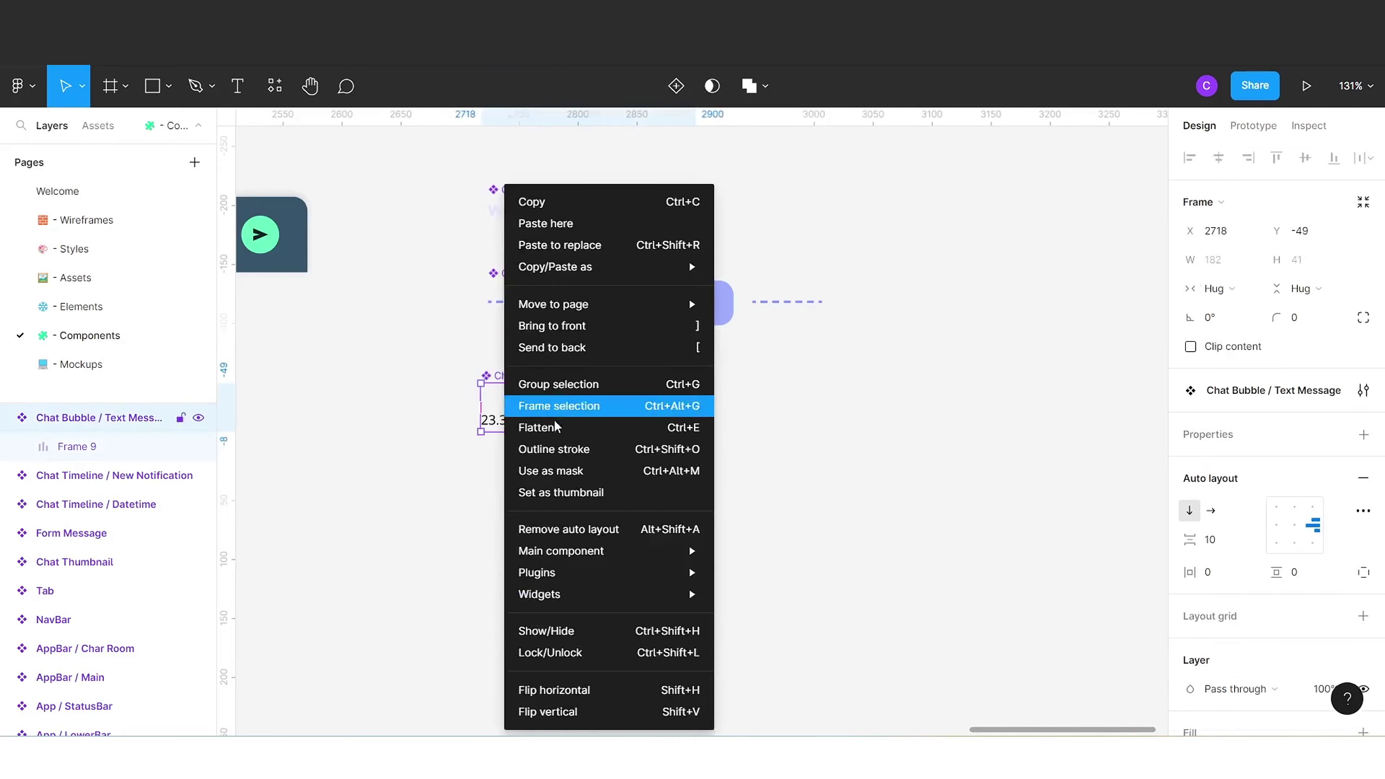
{"action": "mouse_move", "coordinate": [627, 551]}
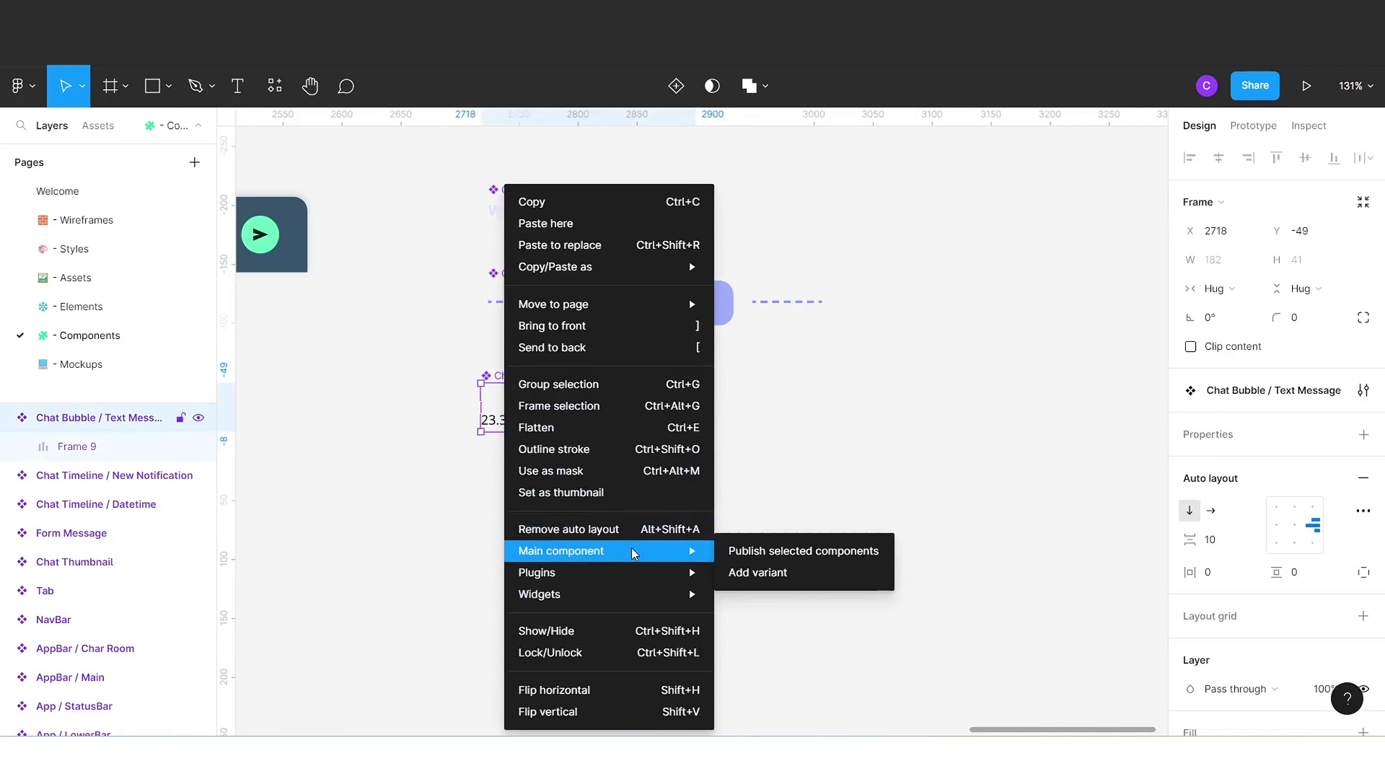
{"action": "left_click", "coordinate": [754, 570]}
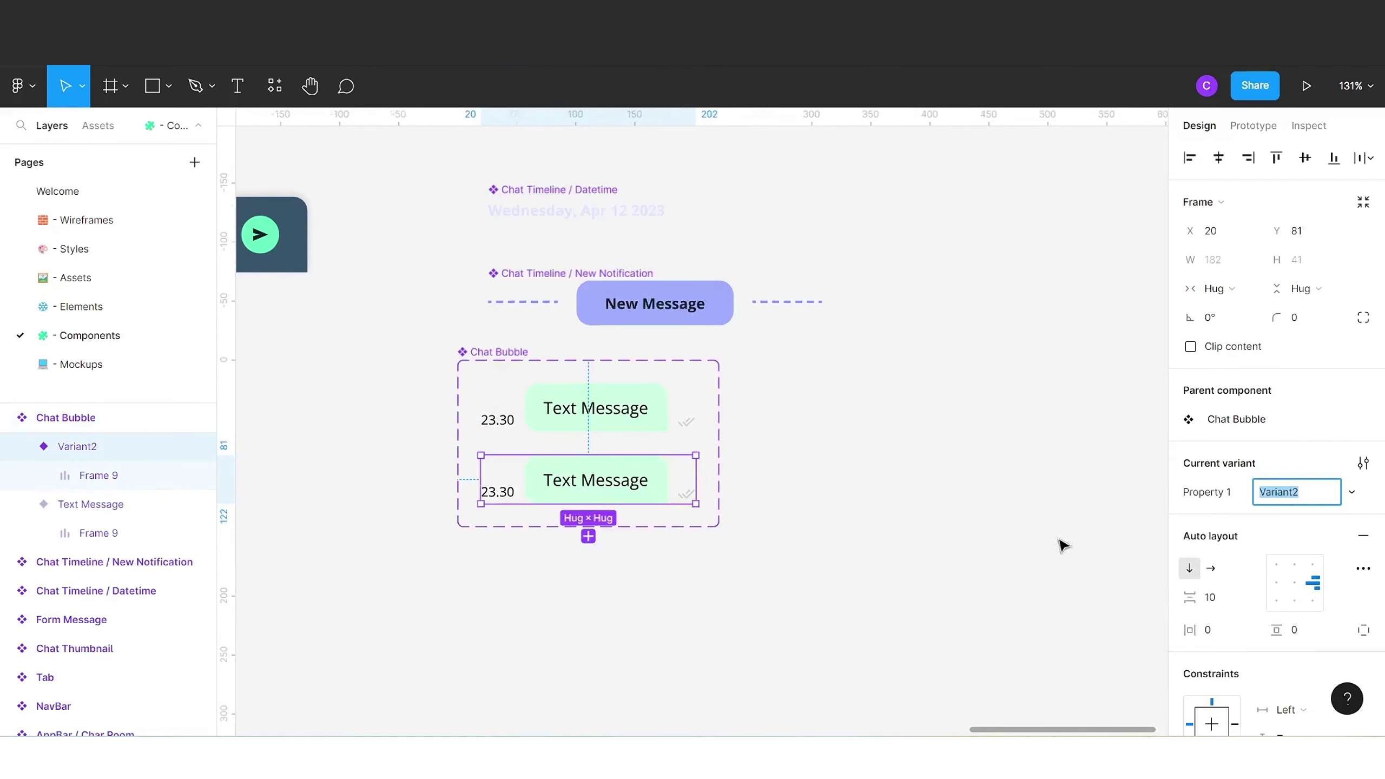
{"action": "left_click", "coordinate": [1325, 494]}
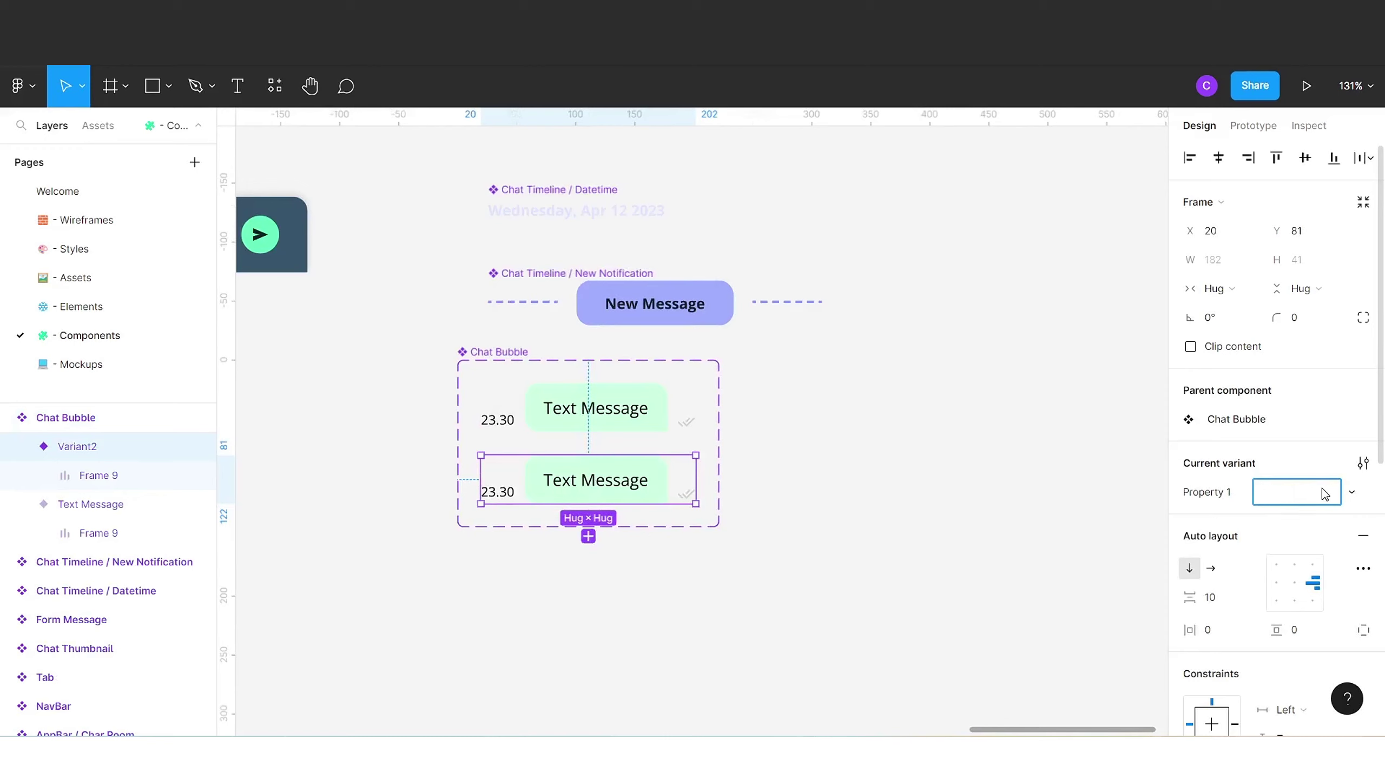
{"action": "key", "text": "Escape"}
- Rename the Chat Bubble component set's variant property as Direction
{"action": "left_click", "coordinate": [498, 351]}
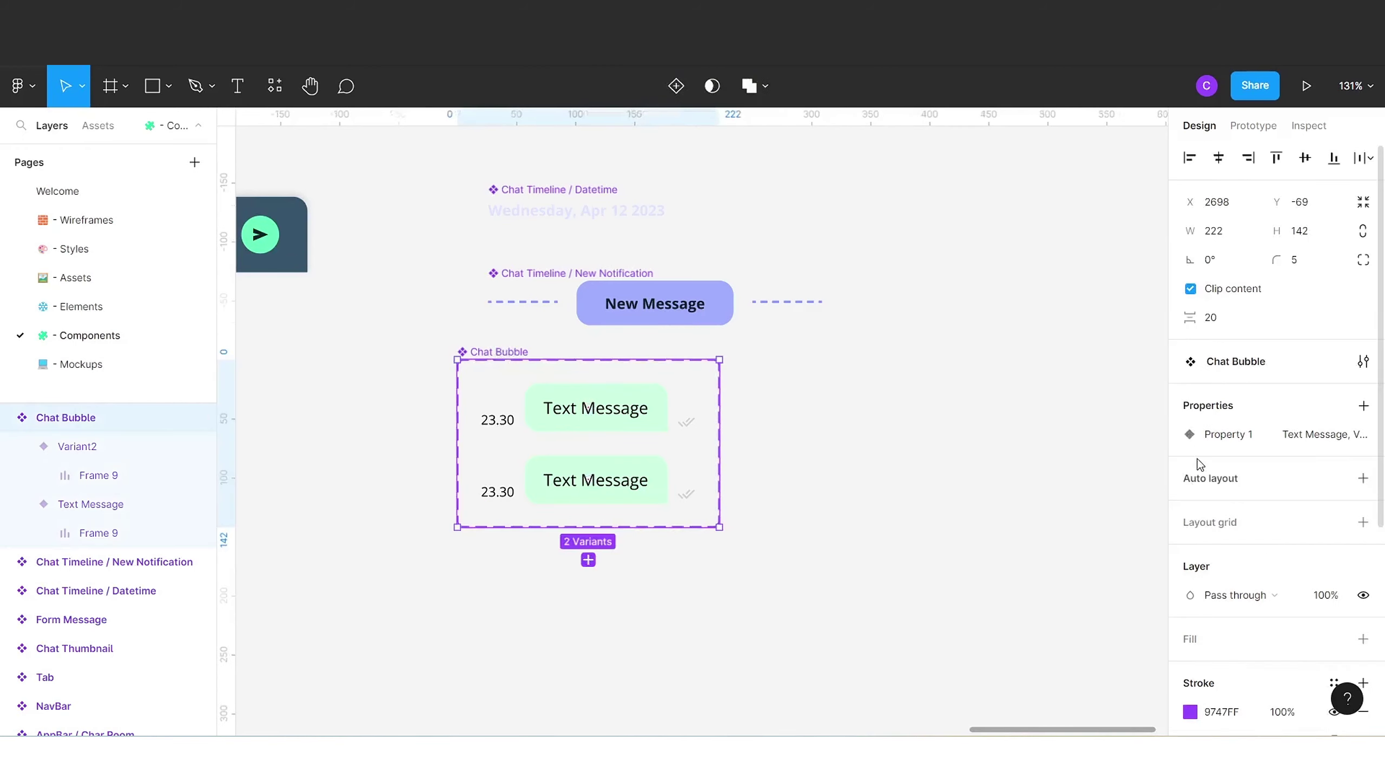
{"action": "double_click", "coordinate": [1219, 435]}
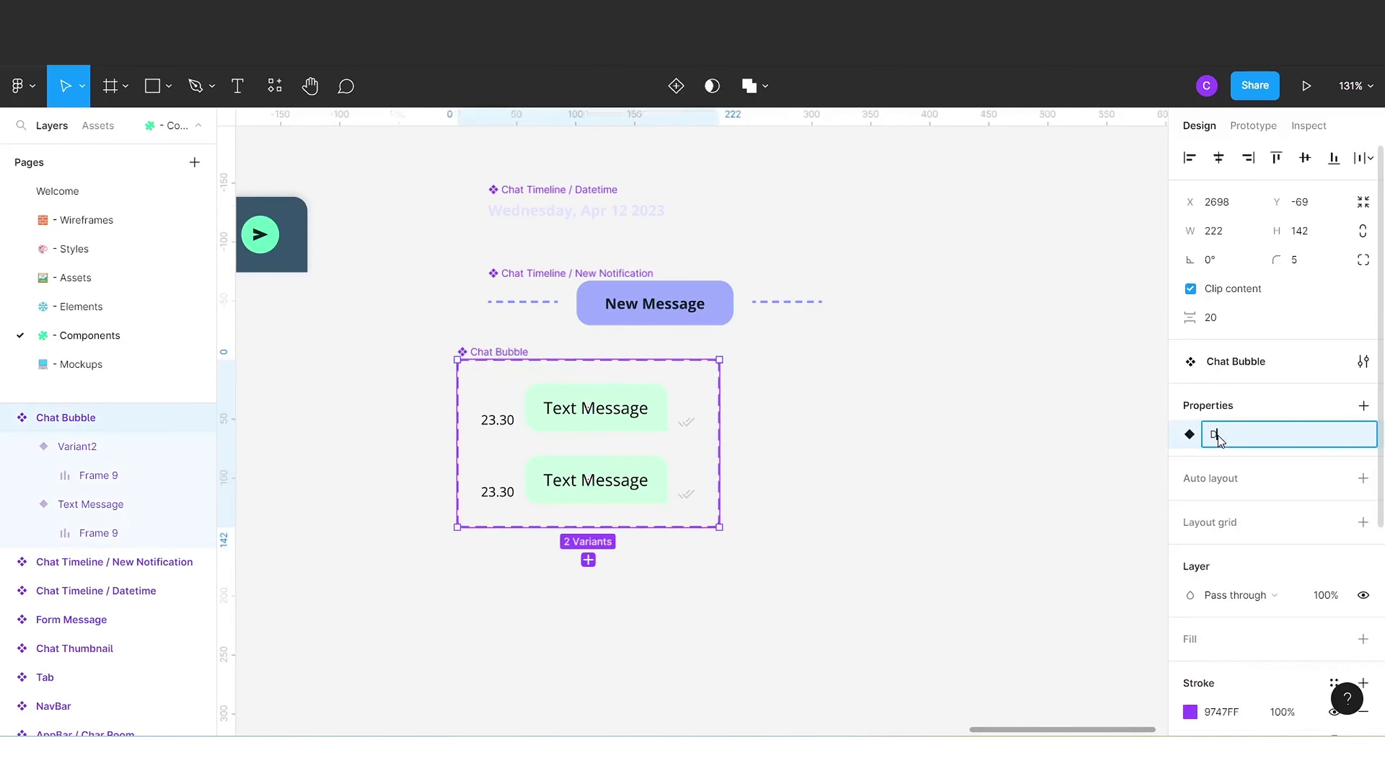
{"action": "left_click", "coordinate": [899, 499]}
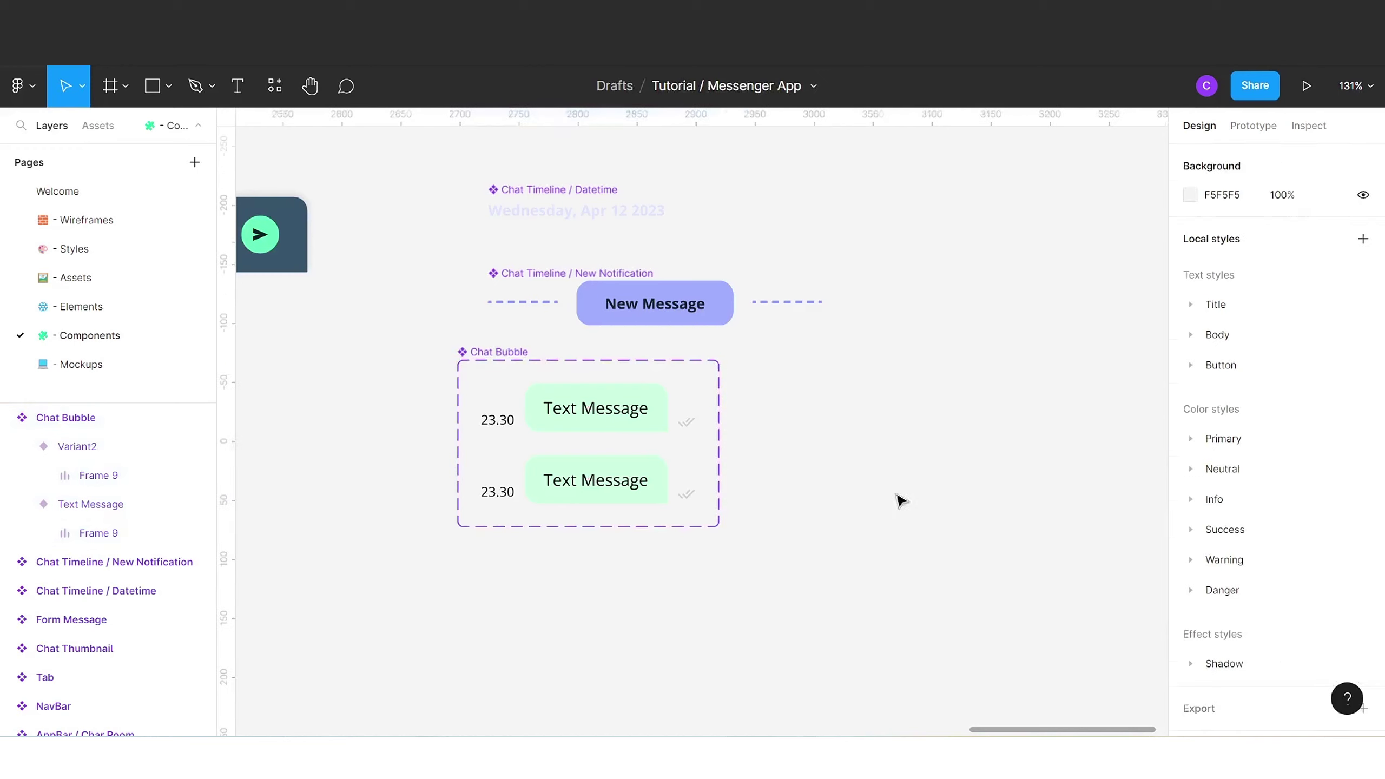
{"action": "left_click", "coordinate": [633, 414]}
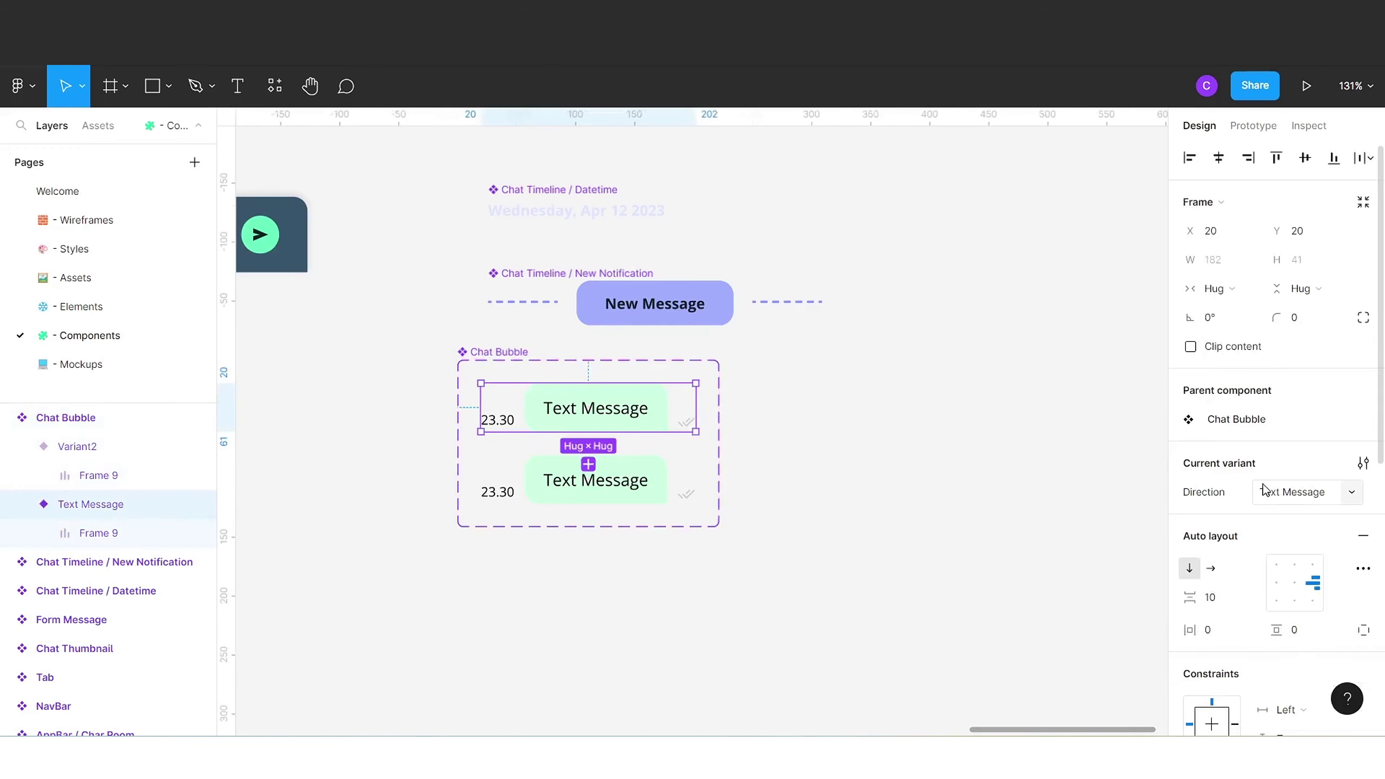
{"action": "left_click", "coordinate": [1278, 493]}
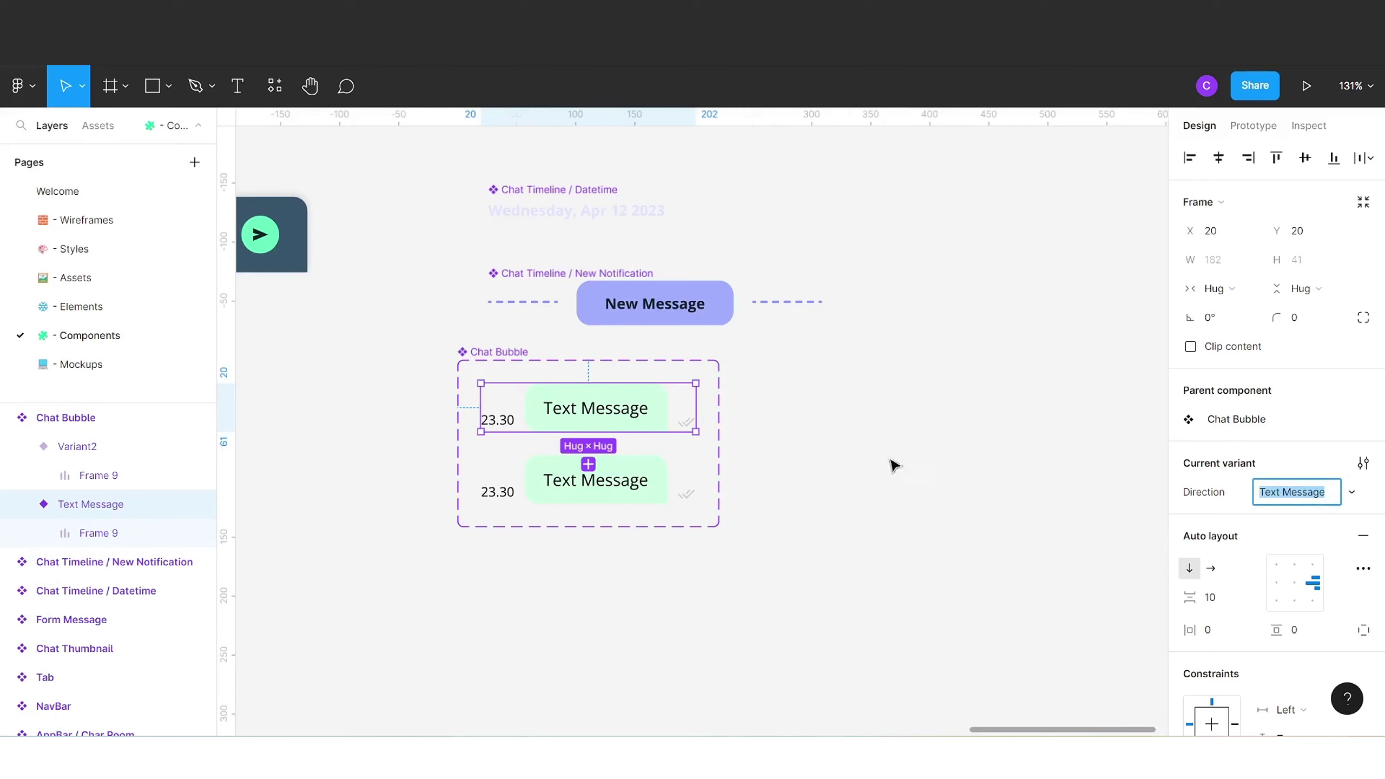
- Rename the Chat Bubble component set as Chat Bubble / Text Message
{"action": "left_click", "coordinate": [512, 352]}
{"action": "double_click", "coordinate": [512, 352]}
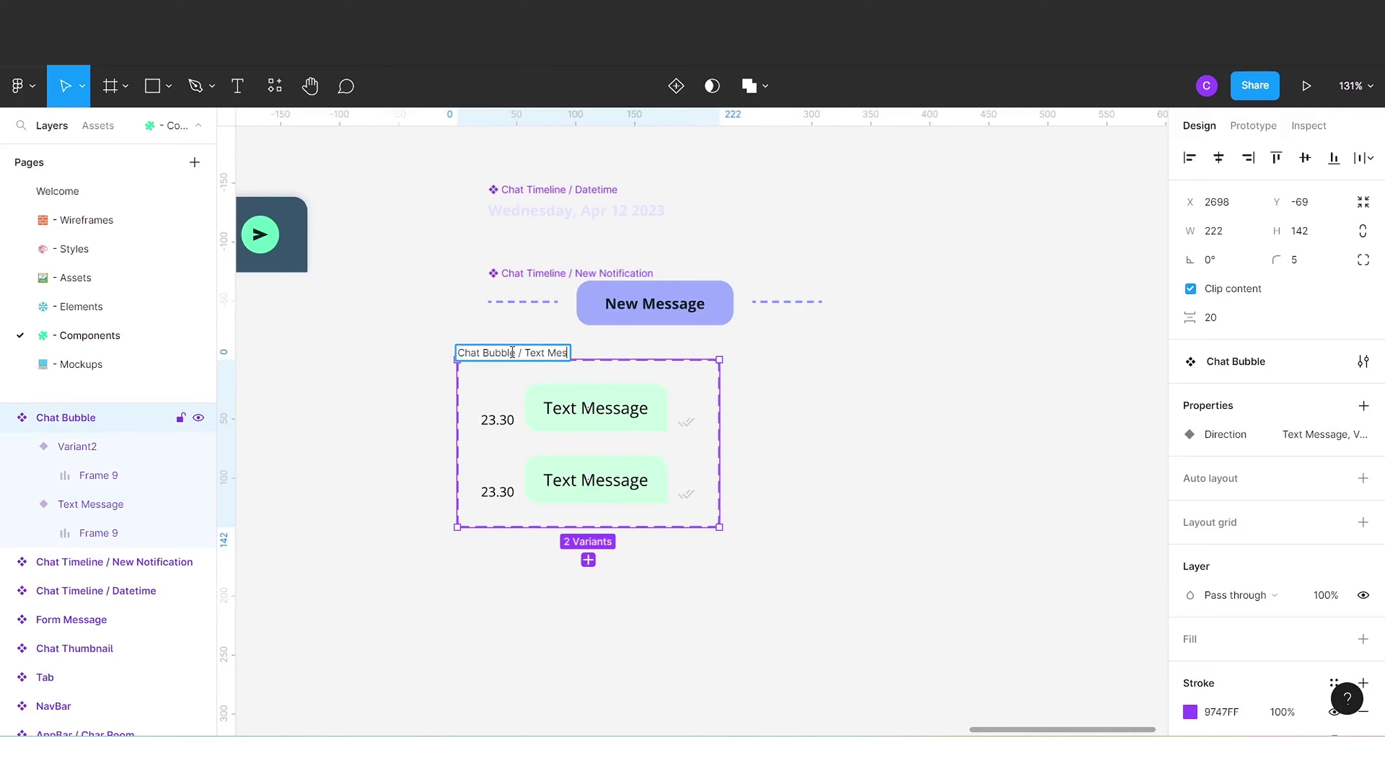
{"action": "type", "text": "/ Text Message"}
{"action": "left_click", "coordinate": [736, 415]}
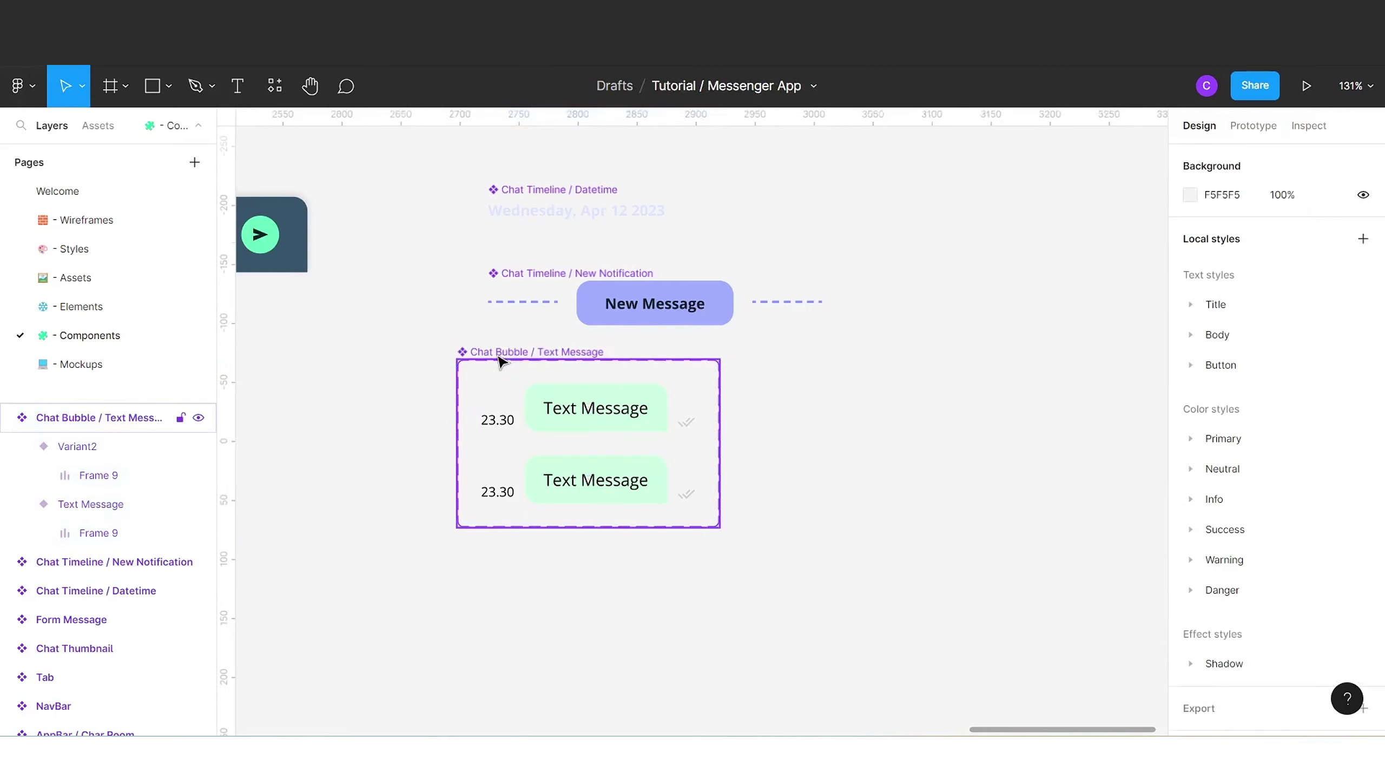
- Set the Direction value to Outgoing for the upper variant and to Incoming for the lower variant
{"action": "left_click", "coordinate": [553, 404]}
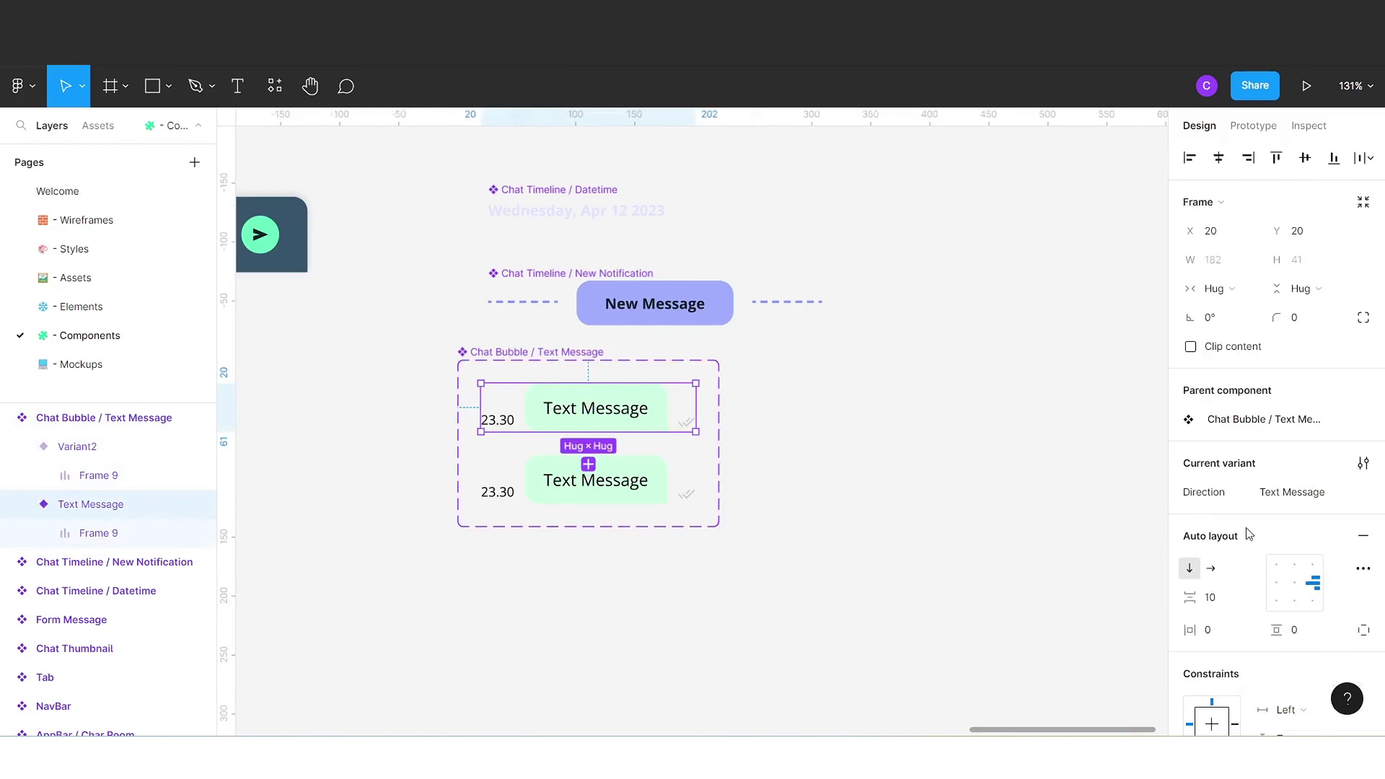
{"action": "left_click", "coordinate": [1323, 493]}
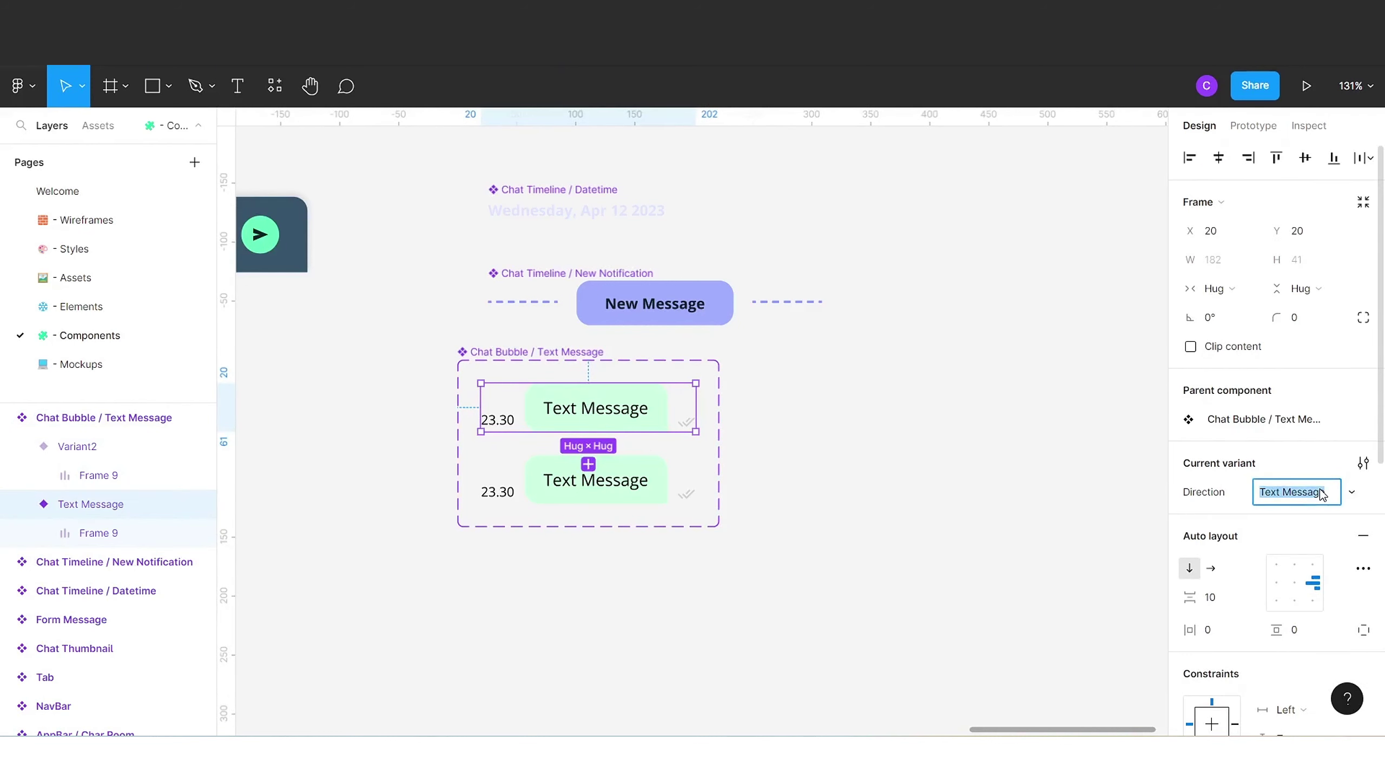
{"action": "type", "text": "Outgoing"}
{"action": "left_click", "coordinate": [1015, 576]}
{"action": "left_click", "coordinate": [674, 495]}
{"action": "left_click", "coordinate": [1297, 501]}
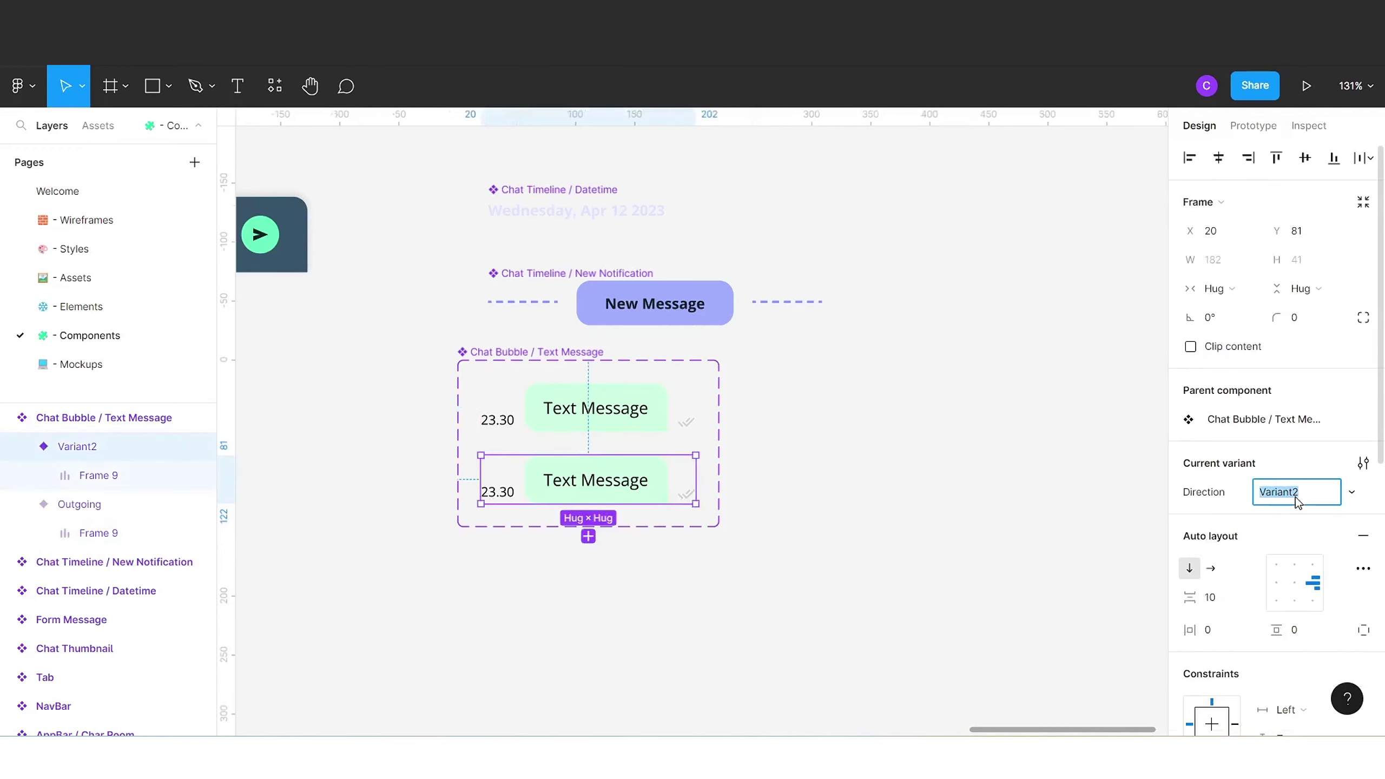
{"action": "type", "text": "Incoming"}
{"action": "left_click", "coordinate": [976, 587]}
- Move the text message component set to about X 2724, Y -54 and fill its background with the darkest Neutral color style
{"action": "left_click", "coordinate": [532, 353]}
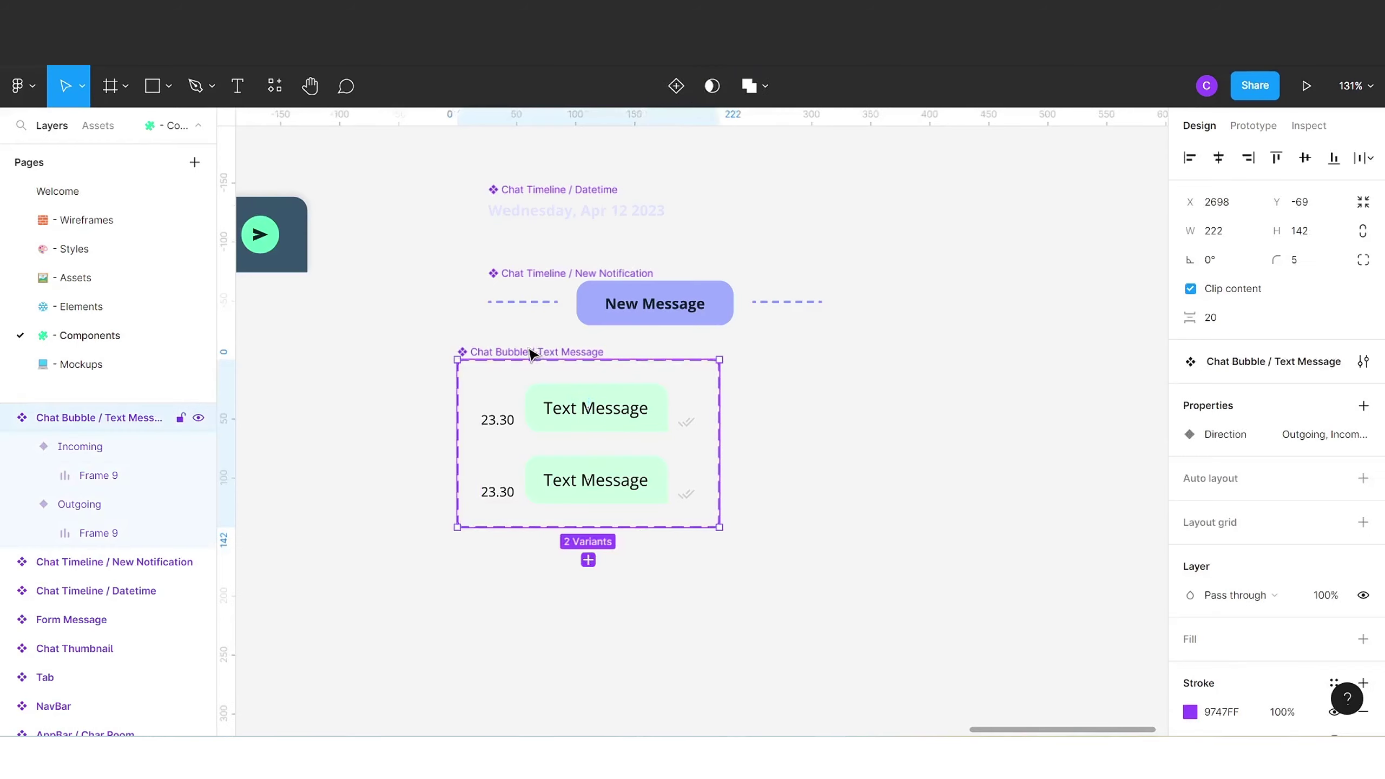
{"action": "left_click_drag", "start_coordinate": [532, 354], "coordinate": [563, 371]}
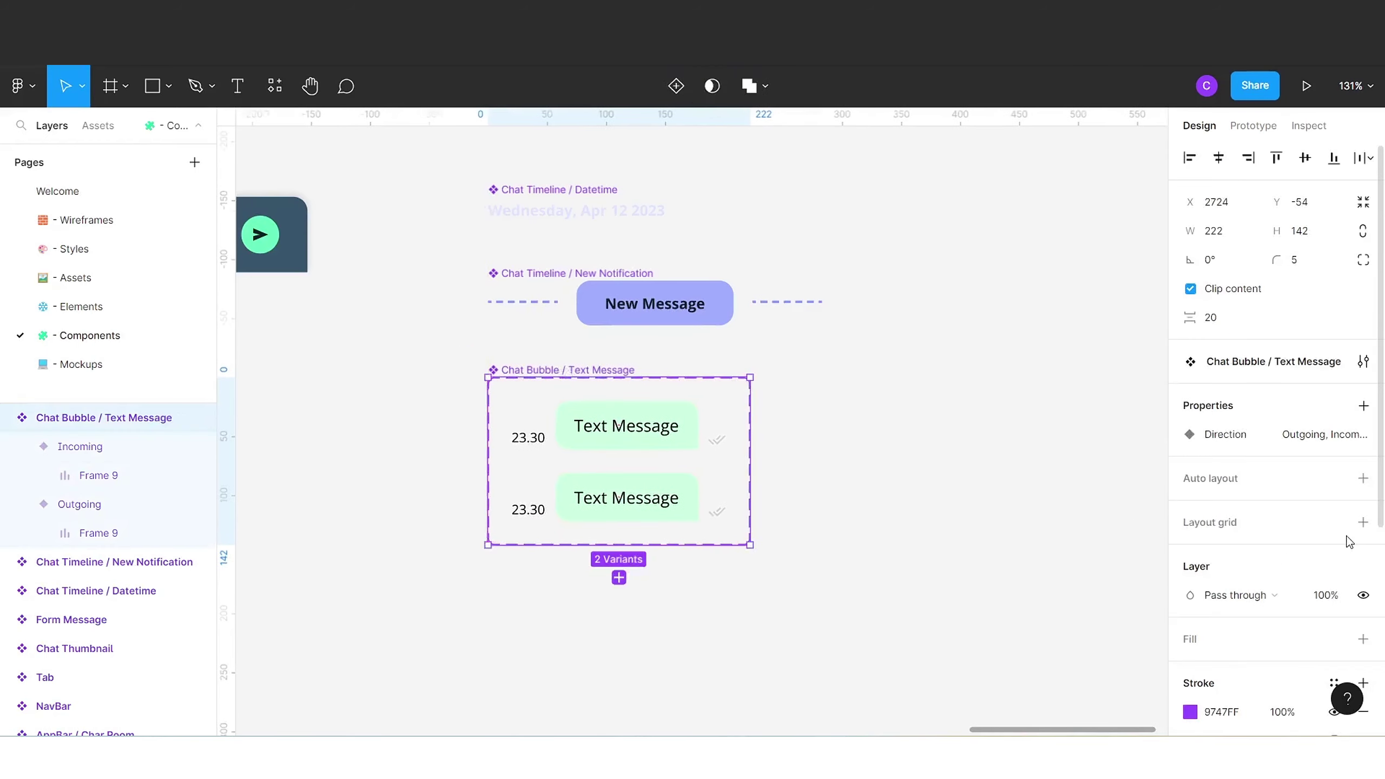
{"action": "scroll", "coordinate": [1308, 540], "scroll_direction": "down", "scroll_amount": 3}
{"action": "left_click", "coordinate": [1336, 548]}
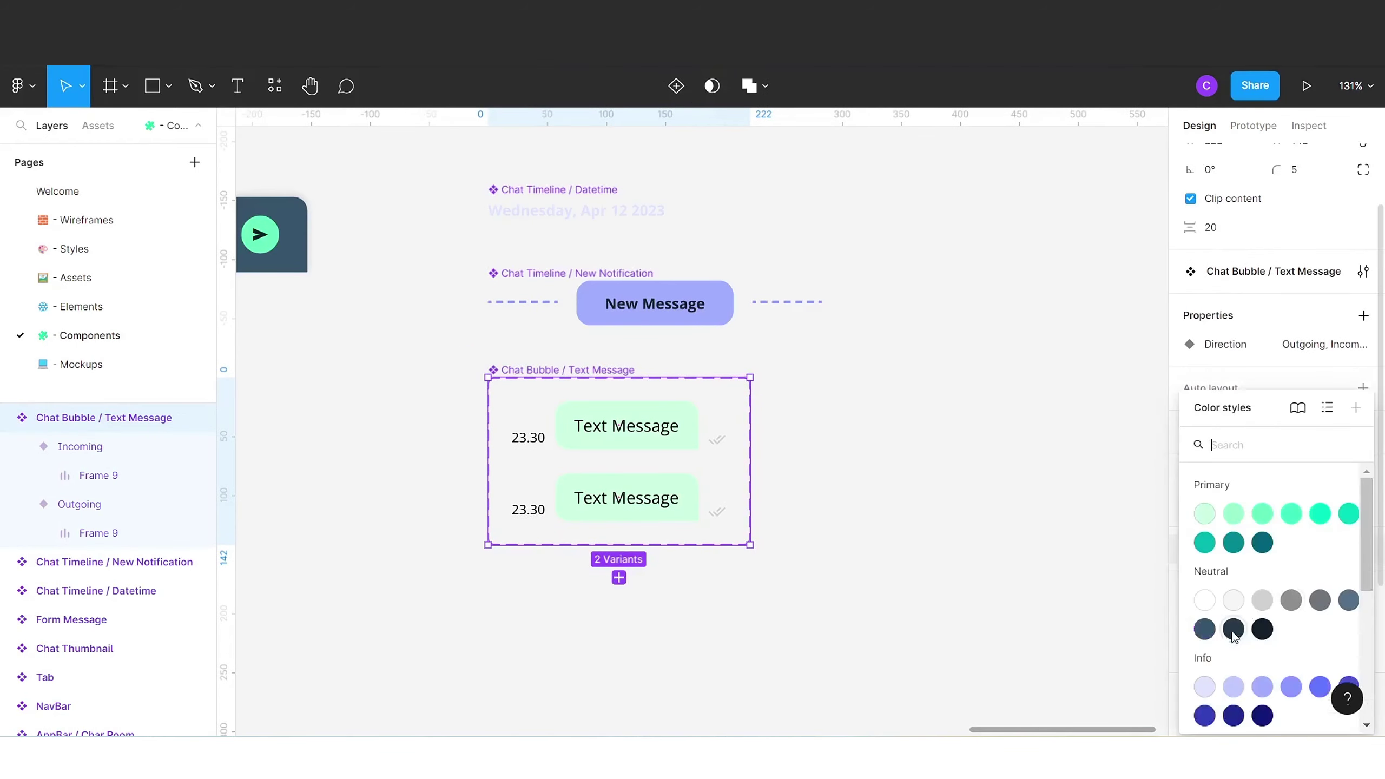
{"action": "left_click", "coordinate": [1263, 630]}
{"action": "left_click", "coordinate": [952, 566]}
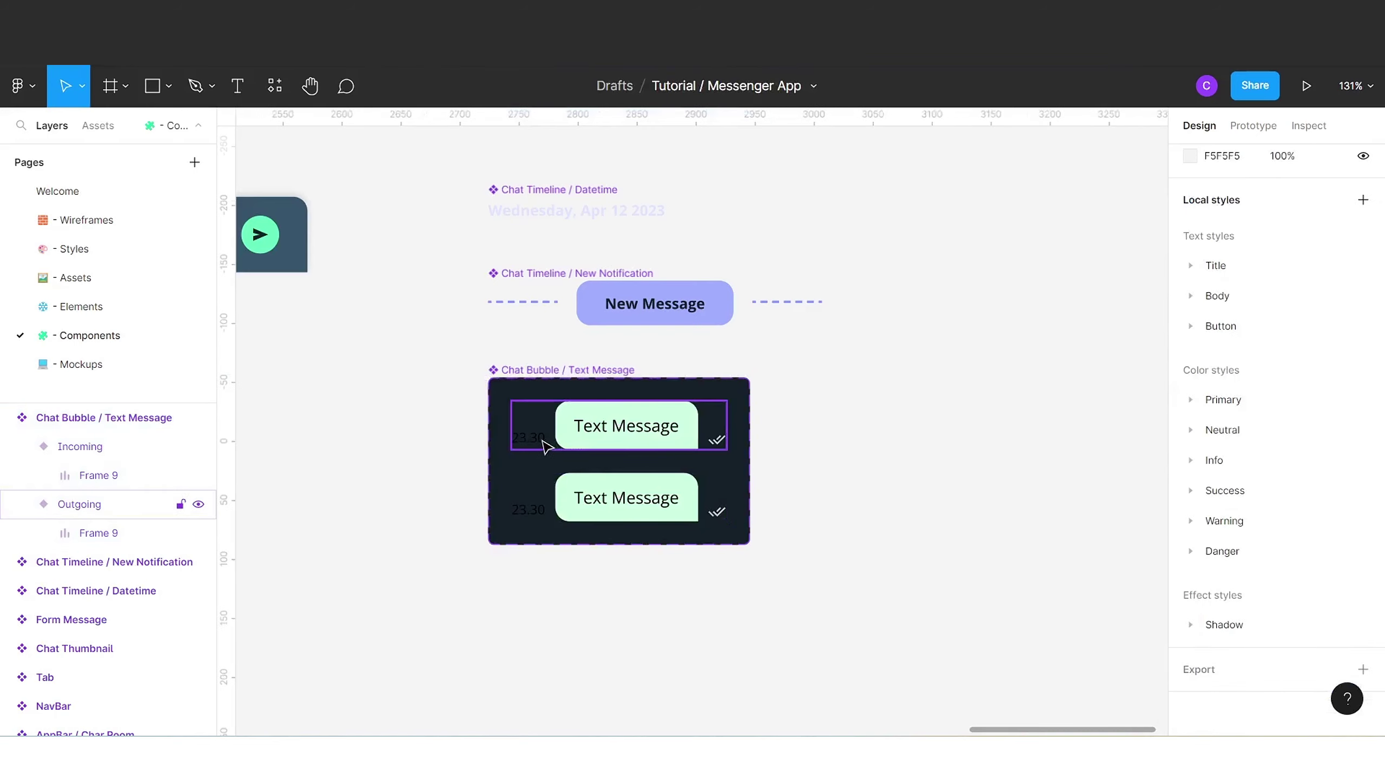
- Apply the Neutral/200 color style to the 23.30 time label in the Outgoing variant
{"action": "left_click", "coordinate": [544, 443]}
{"action": "left_click", "coordinate": [545, 443]}
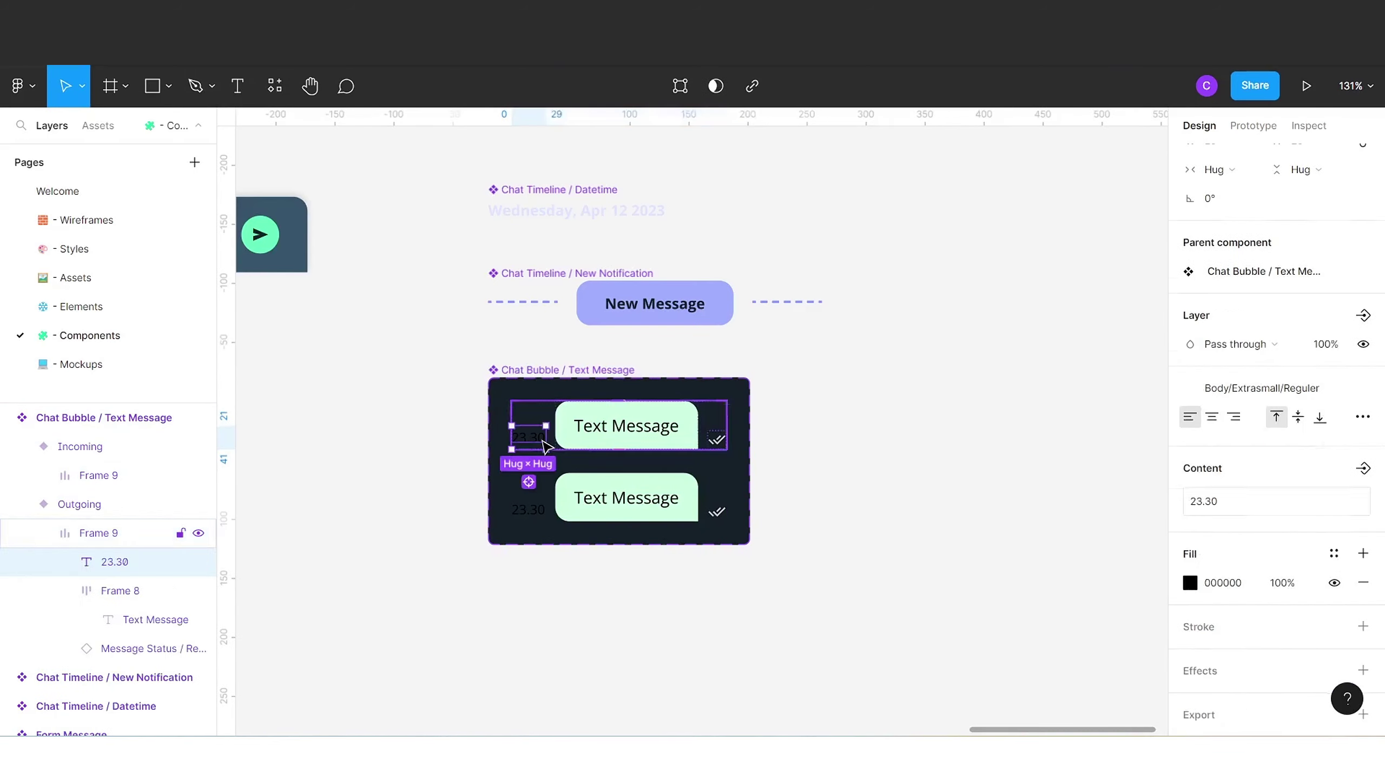
{"action": "left_click", "coordinate": [1333, 553]}
{"action": "left_click", "coordinate": [1205, 600]}
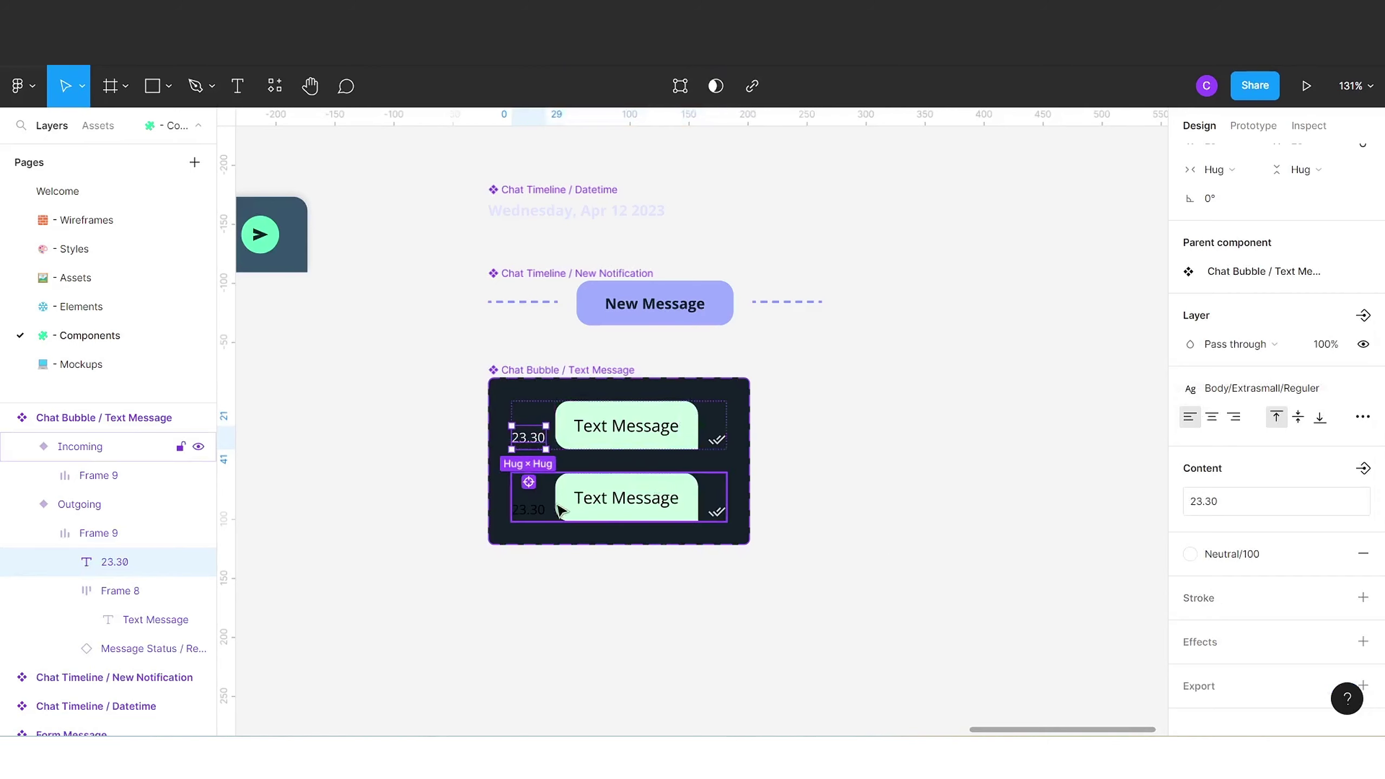
{"action": "left_click", "coordinate": [1333, 554]}
{"action": "left_click", "coordinate": [1234, 581]}
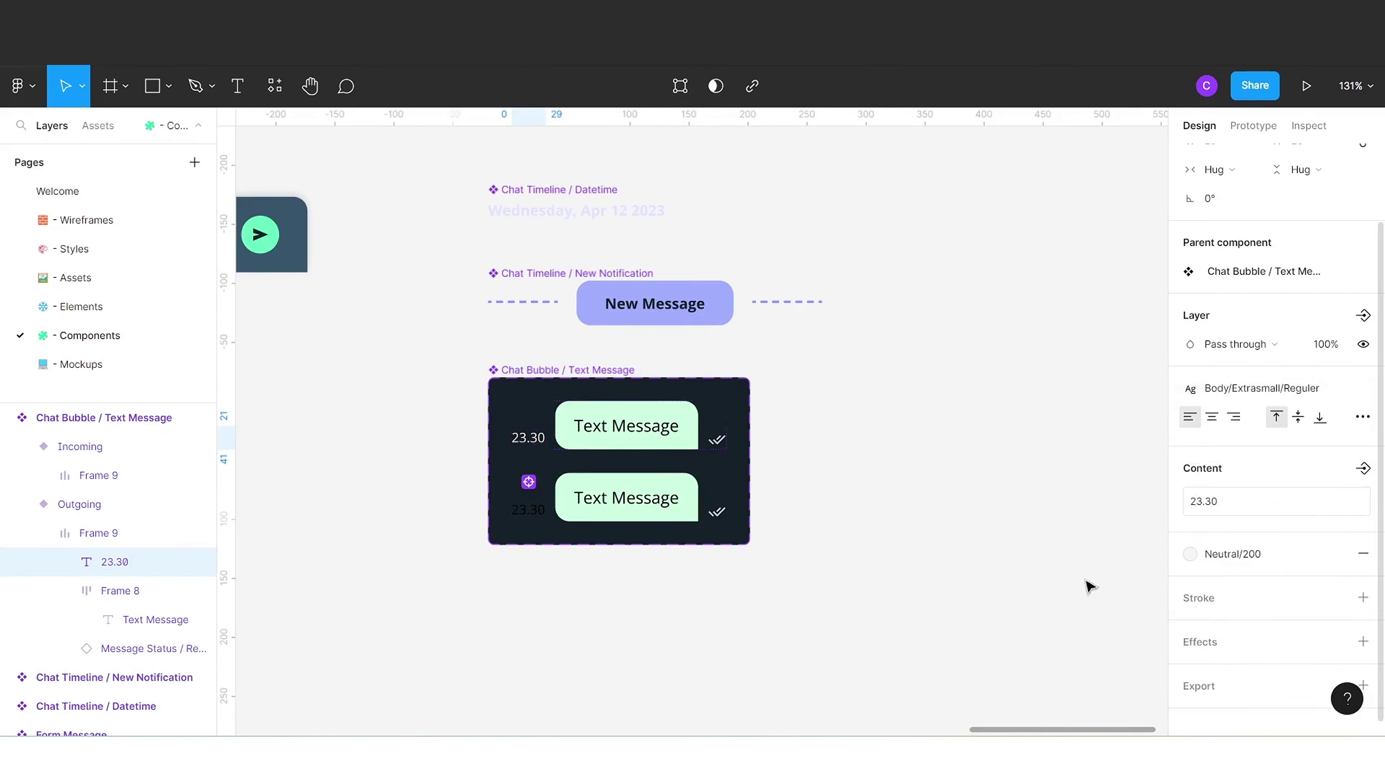
- Apply the Neutral/200 color style to the 23.30 time label in the Incoming variant
{"action": "left_click", "coordinate": [543, 517]}
{"action": "left_click", "coordinate": [542, 517]}
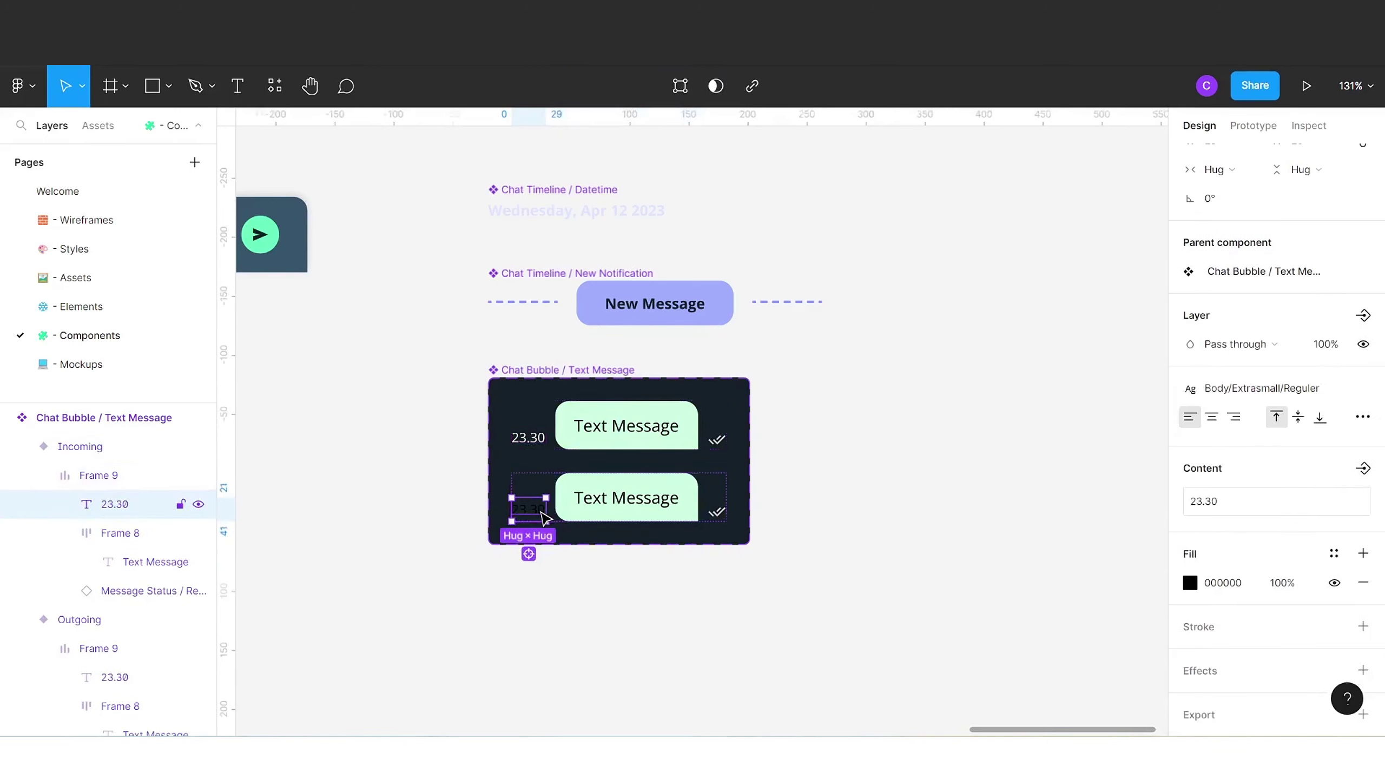
{"action": "left_click", "coordinate": [1334, 553]}
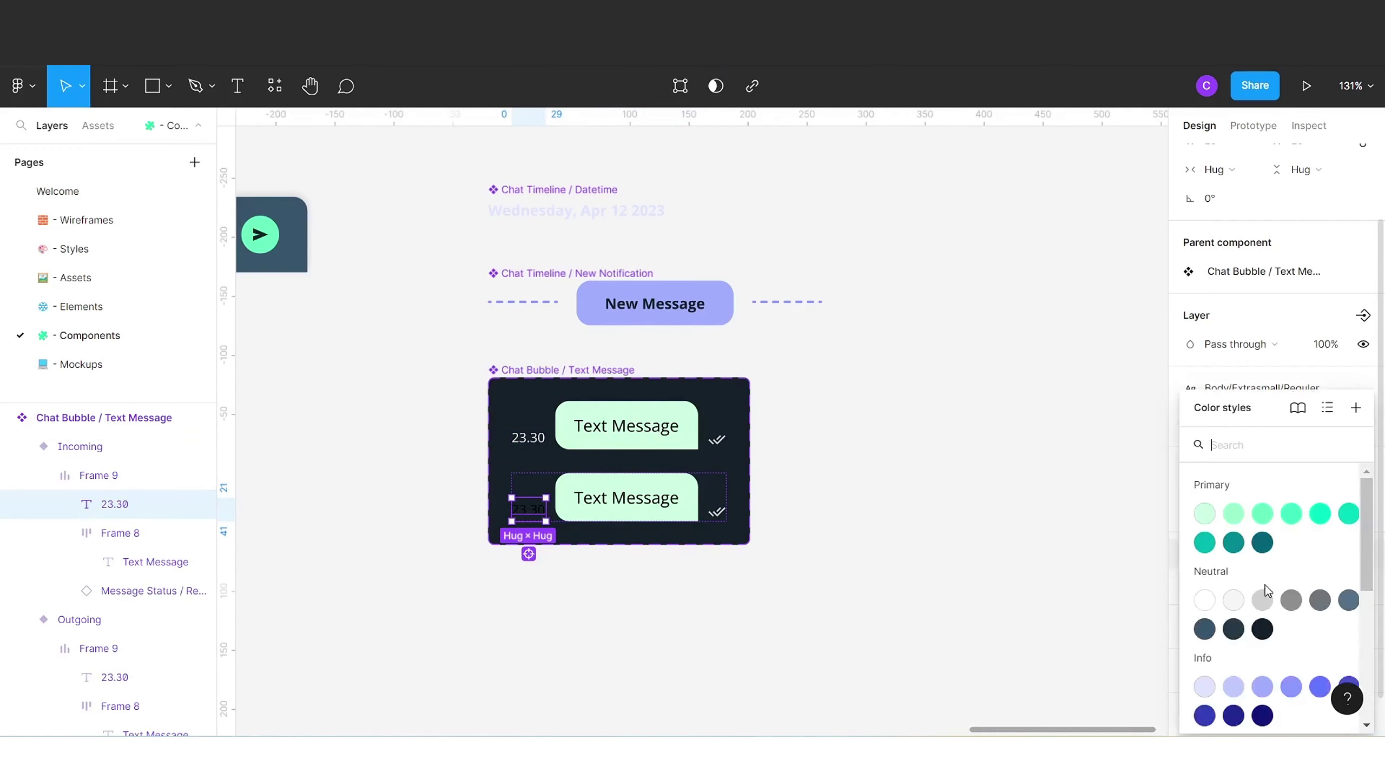
{"action": "left_click", "coordinate": [1231, 601]}
{"action": "left_click", "coordinate": [845, 513]}
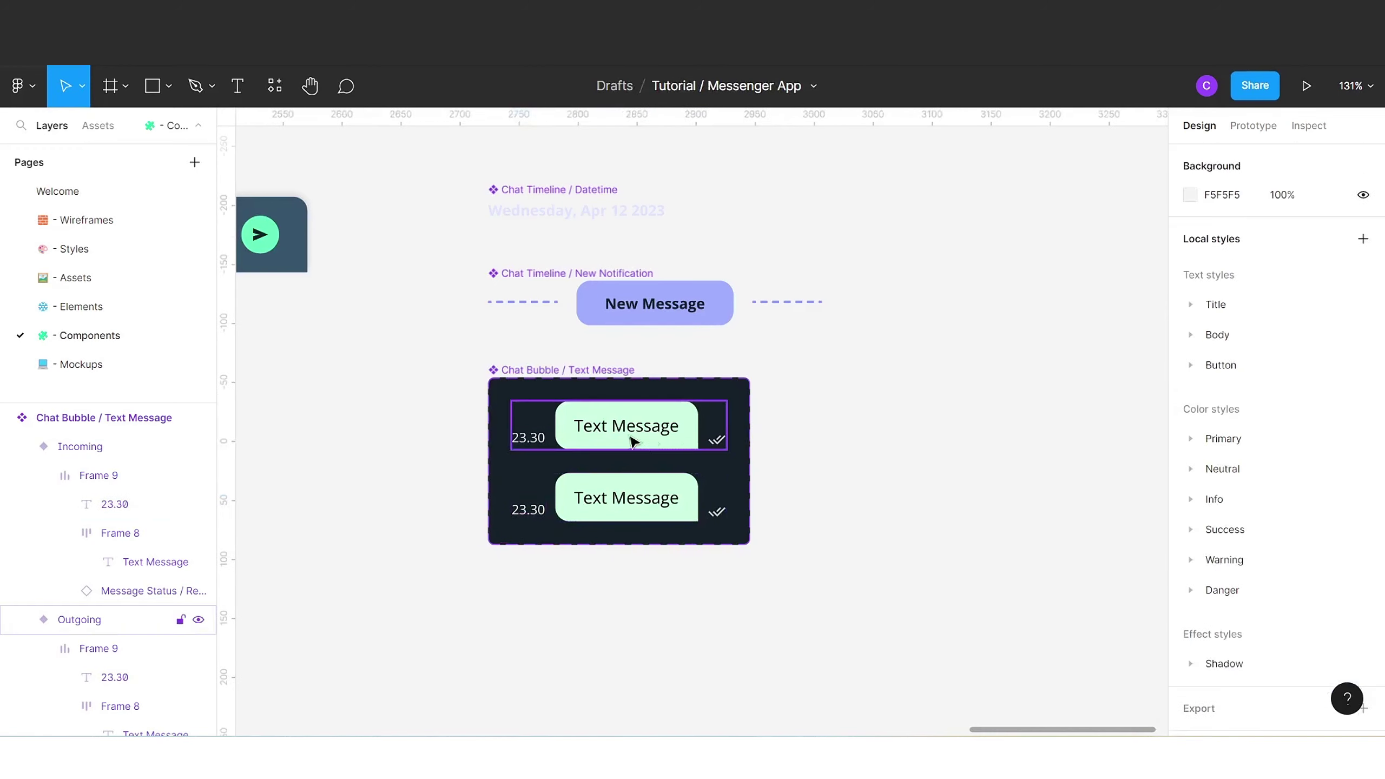
- Delete the 23.30 time label from the front of the Incoming variant's message row
{"action": "double_click", "coordinate": [547, 502]}
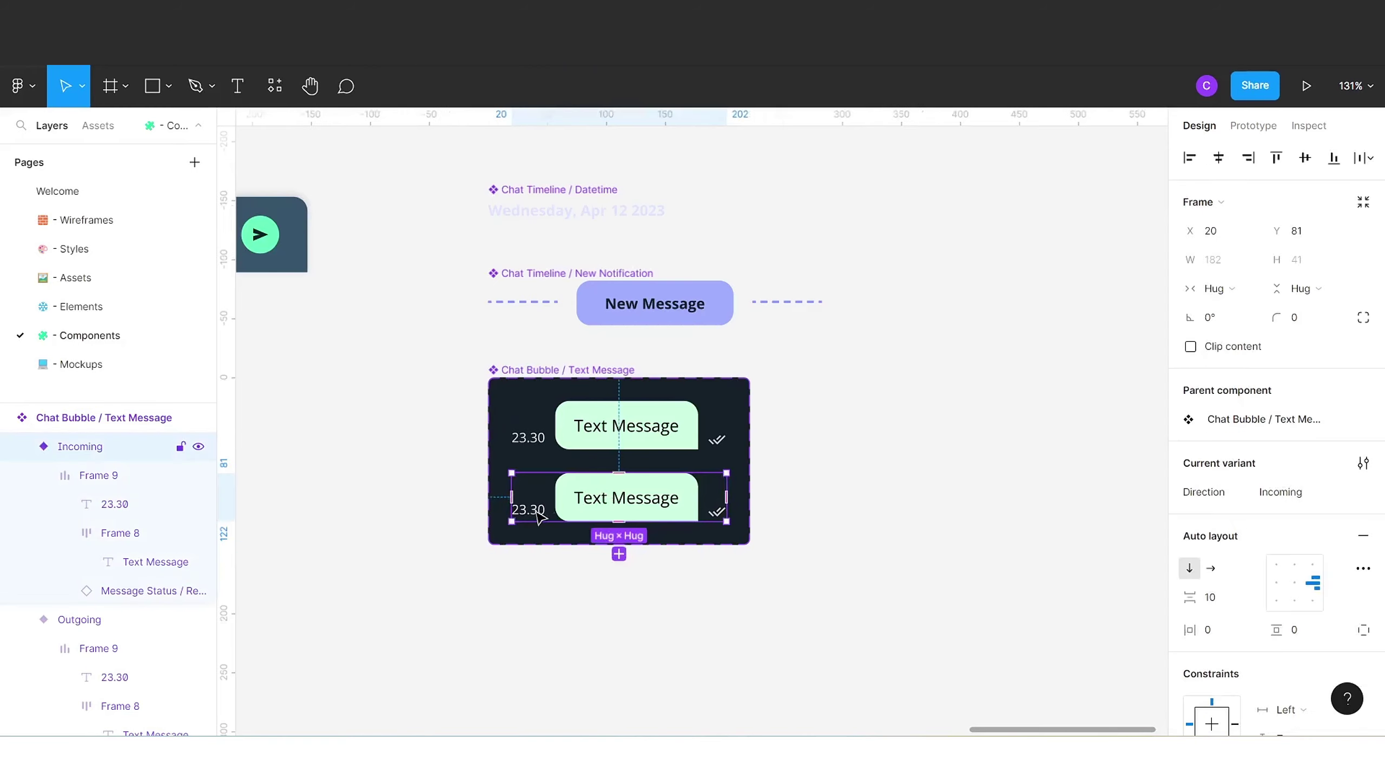
{"action": "double_click", "coordinate": [538, 516]}
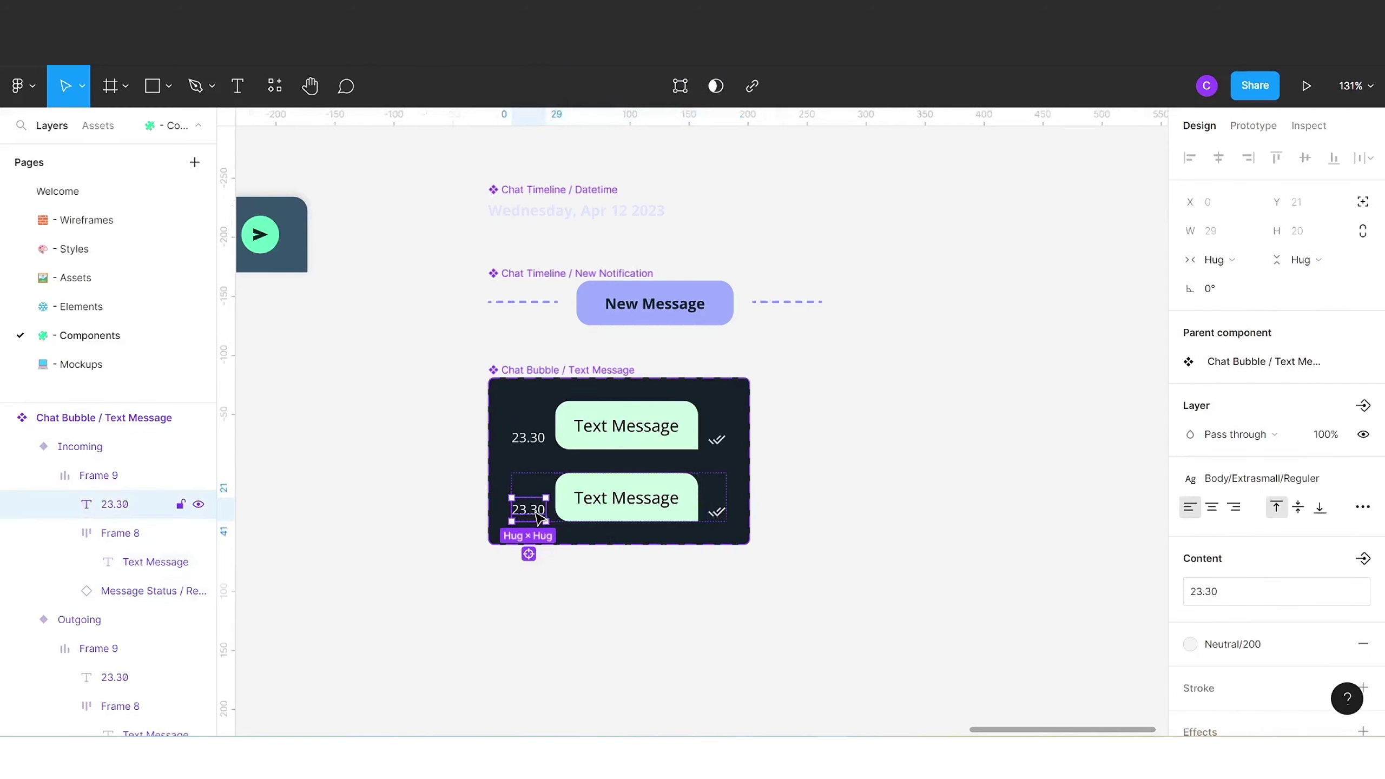
{"action": "left_click", "coordinate": [776, 519]}
{"action": "left_click", "coordinate": [676, 429]}
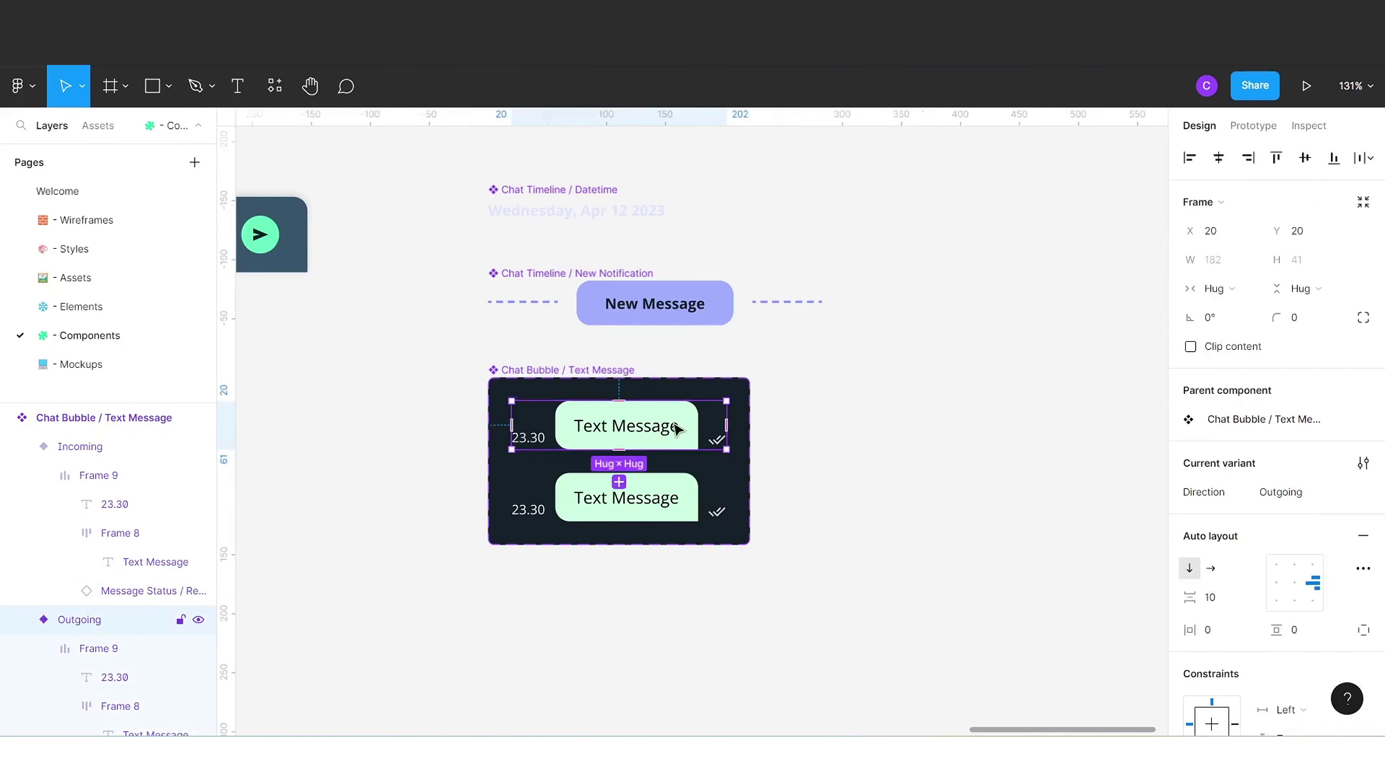
{"action": "left_click", "coordinate": [643, 503]}
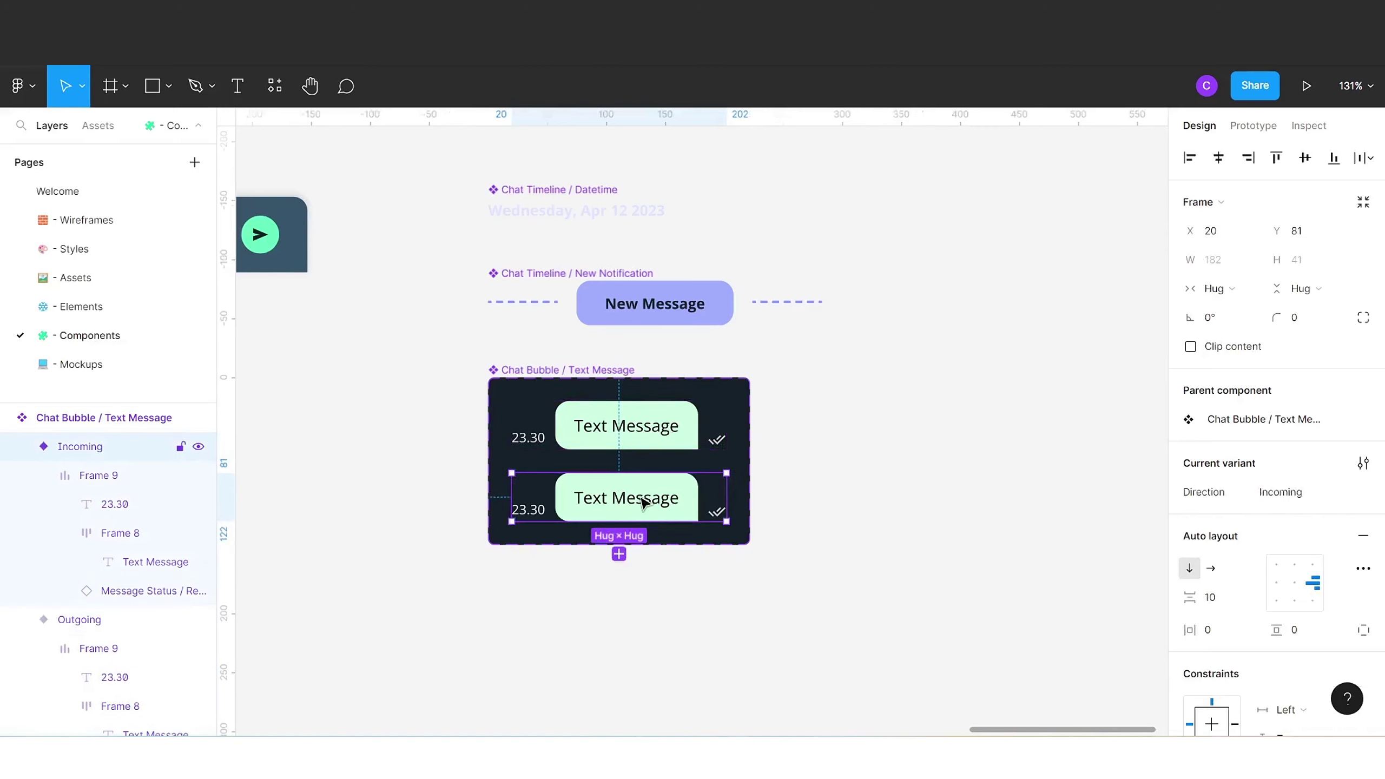
{"action": "double_click", "coordinate": [539, 519]}
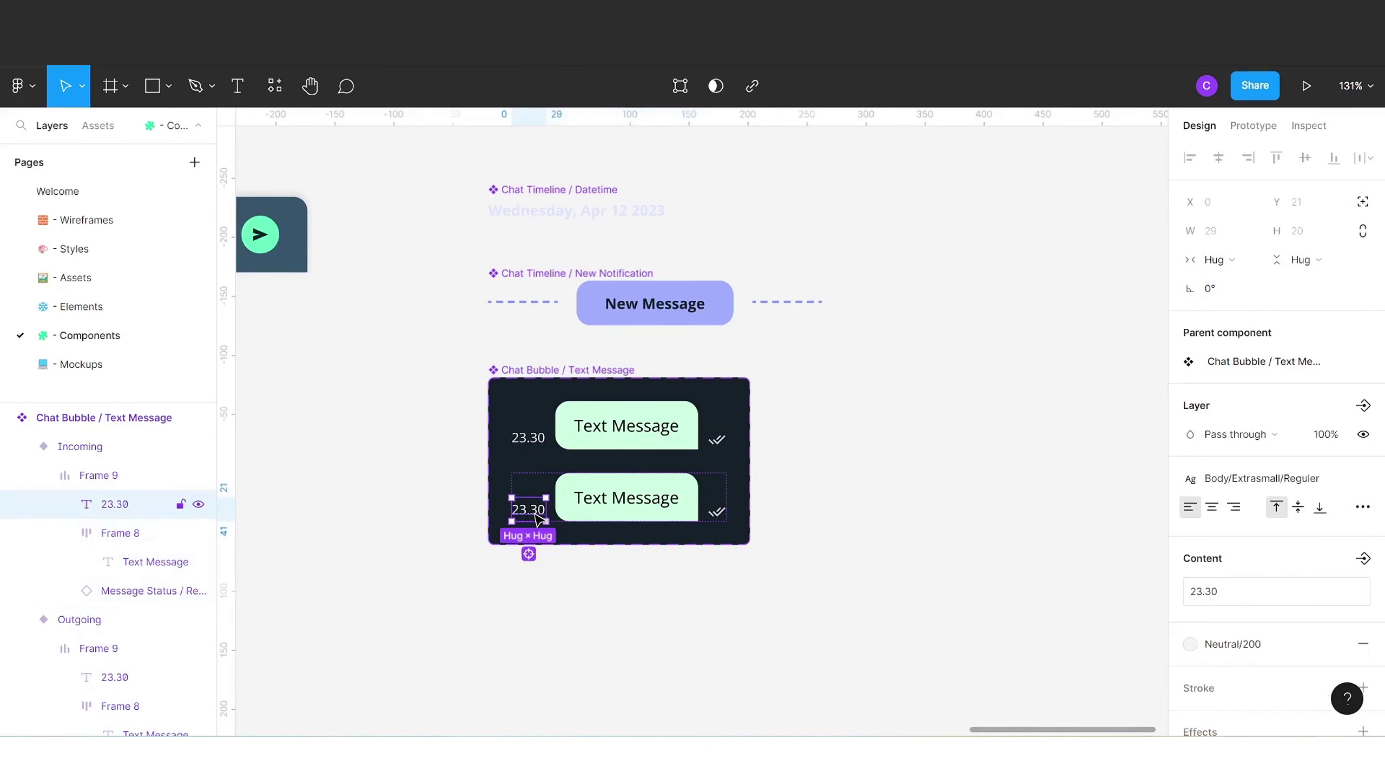
{"action": "key", "text": "Delete"}
{"action": "left_click", "coordinate": [548, 515]}
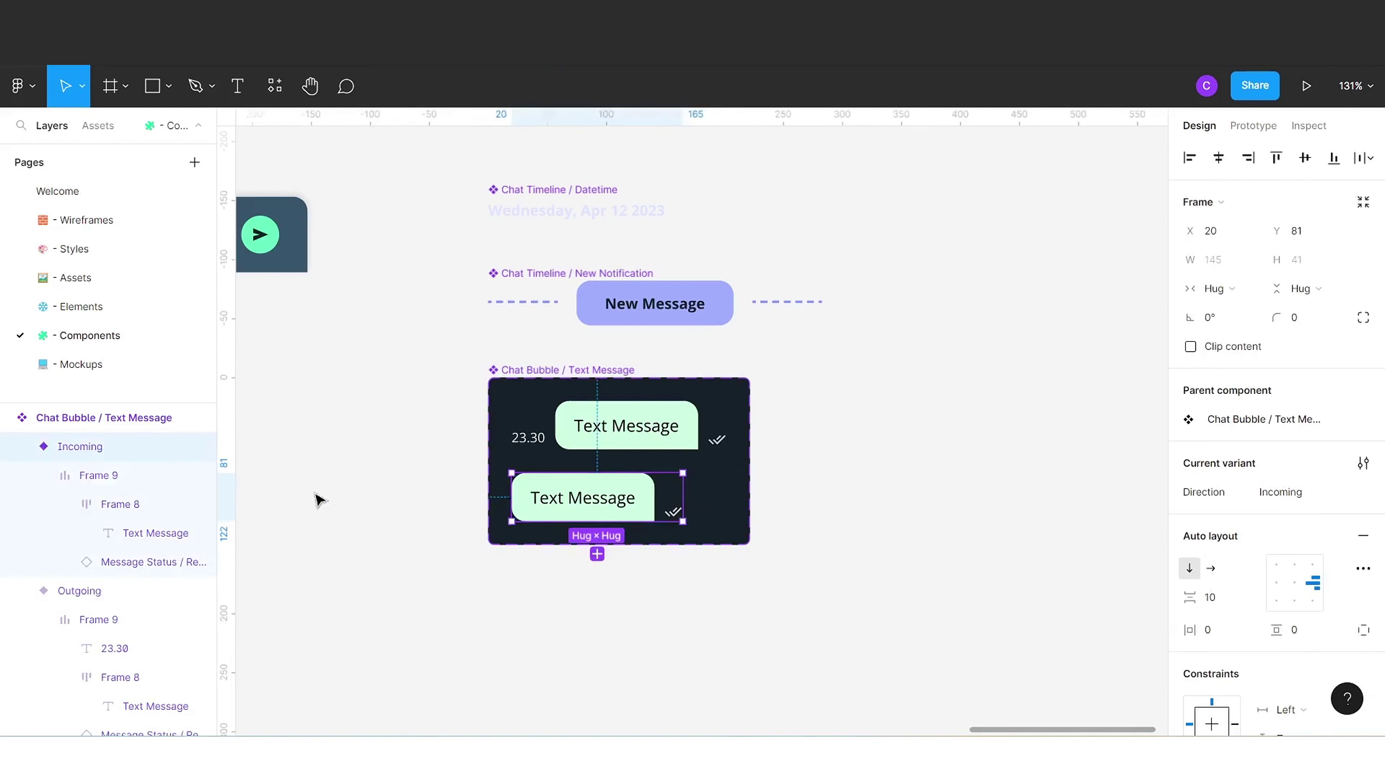
- Try to align the Incoming variant's contents to the left
{"action": "left_click", "coordinate": [20, 447]}
{"action": "left_click", "coordinate": [21, 475]}
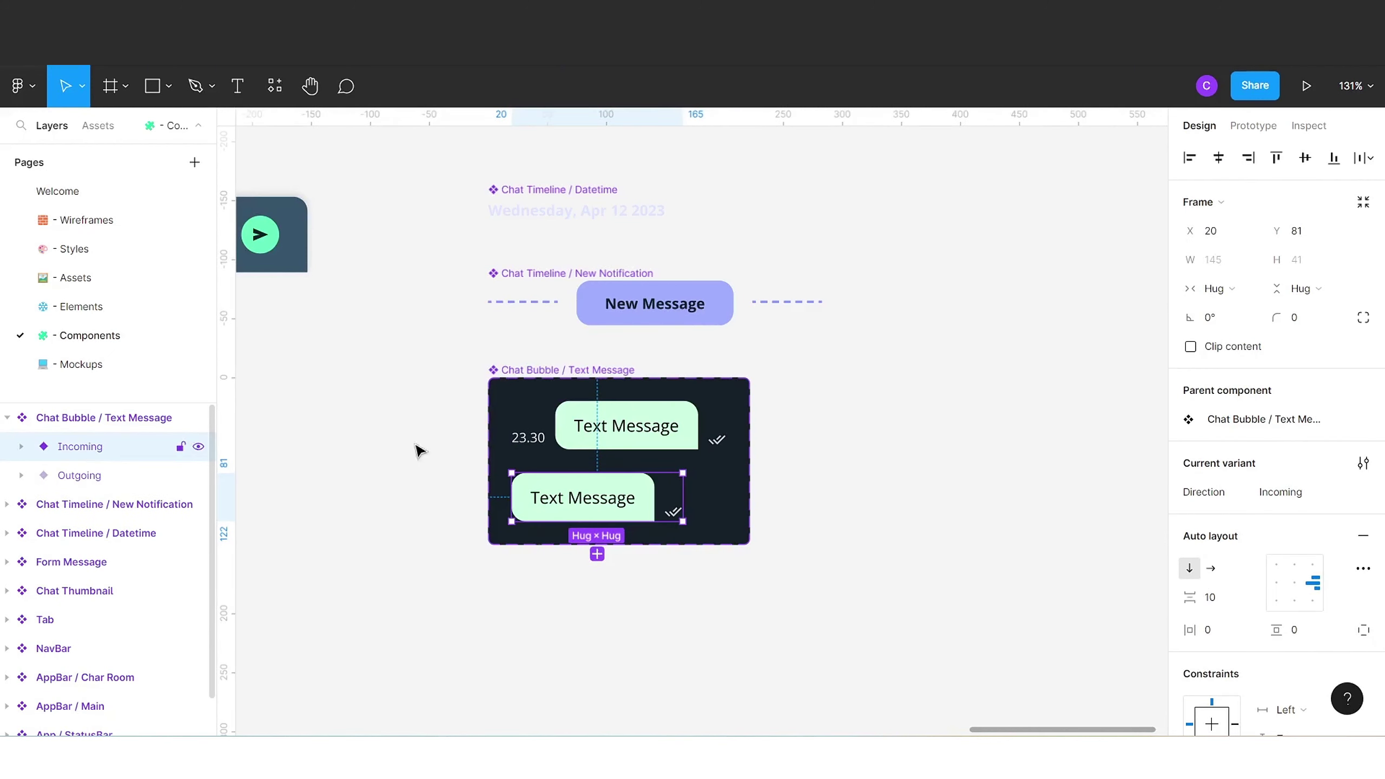
{"action": "left_click", "coordinate": [1276, 583]}
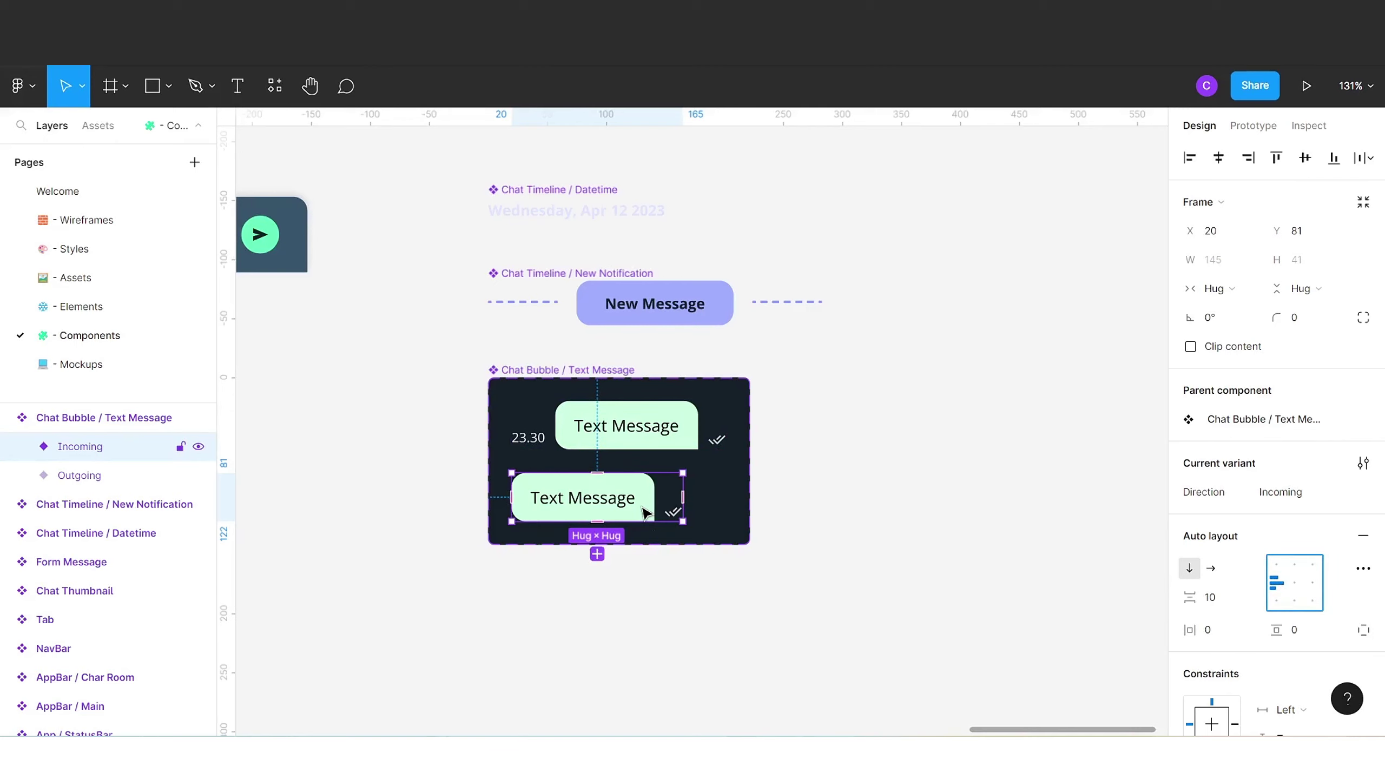
- Undo the left alignment and the deletion of the 23.30 label in the Incoming variant
{"action": "key", "text": "ctrl+z"}
{"action": "key", "text": "ctrl+z"}
{"action": "key", "text": "ctrl+z"}
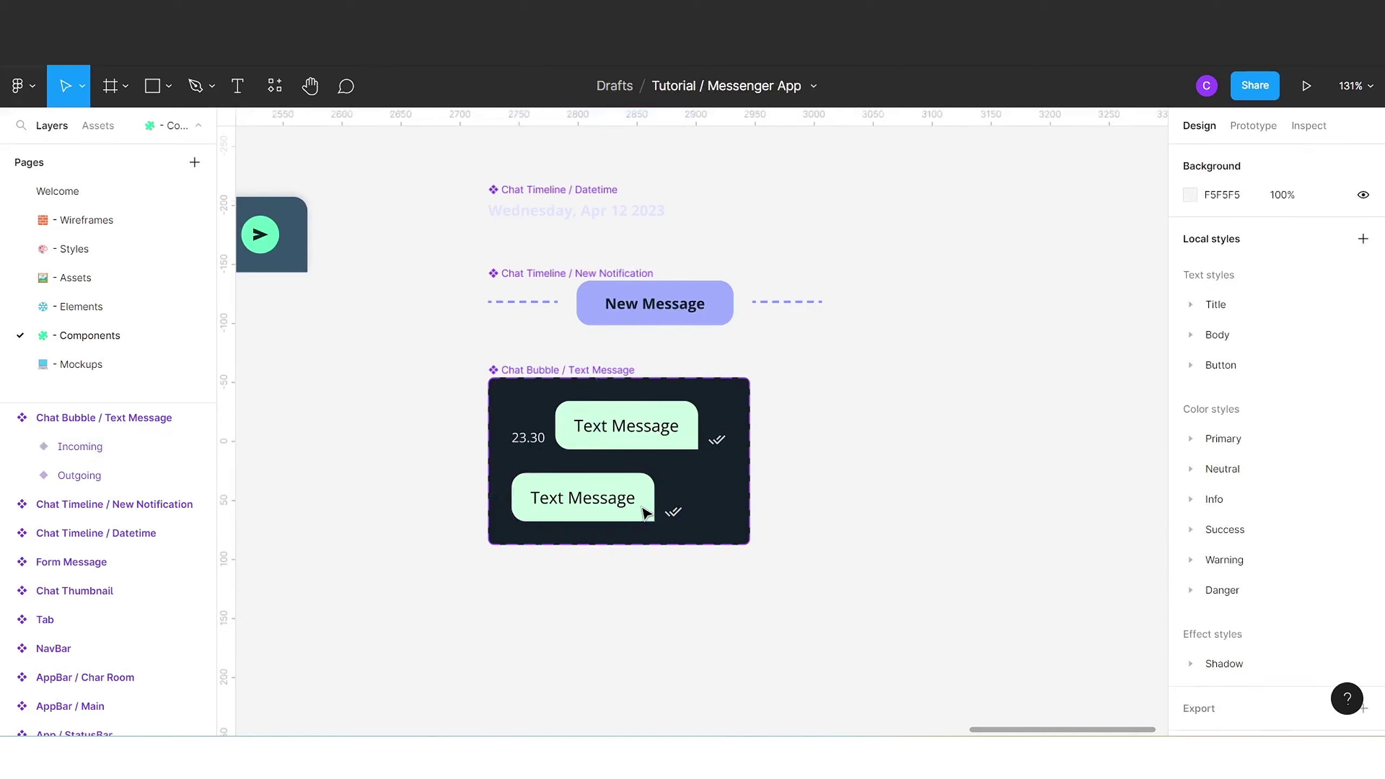
- Delete the message status icon from the Incoming variant and move its message bubble ahead of the 23.30 label
{"action": "left_click", "coordinate": [718, 514]}
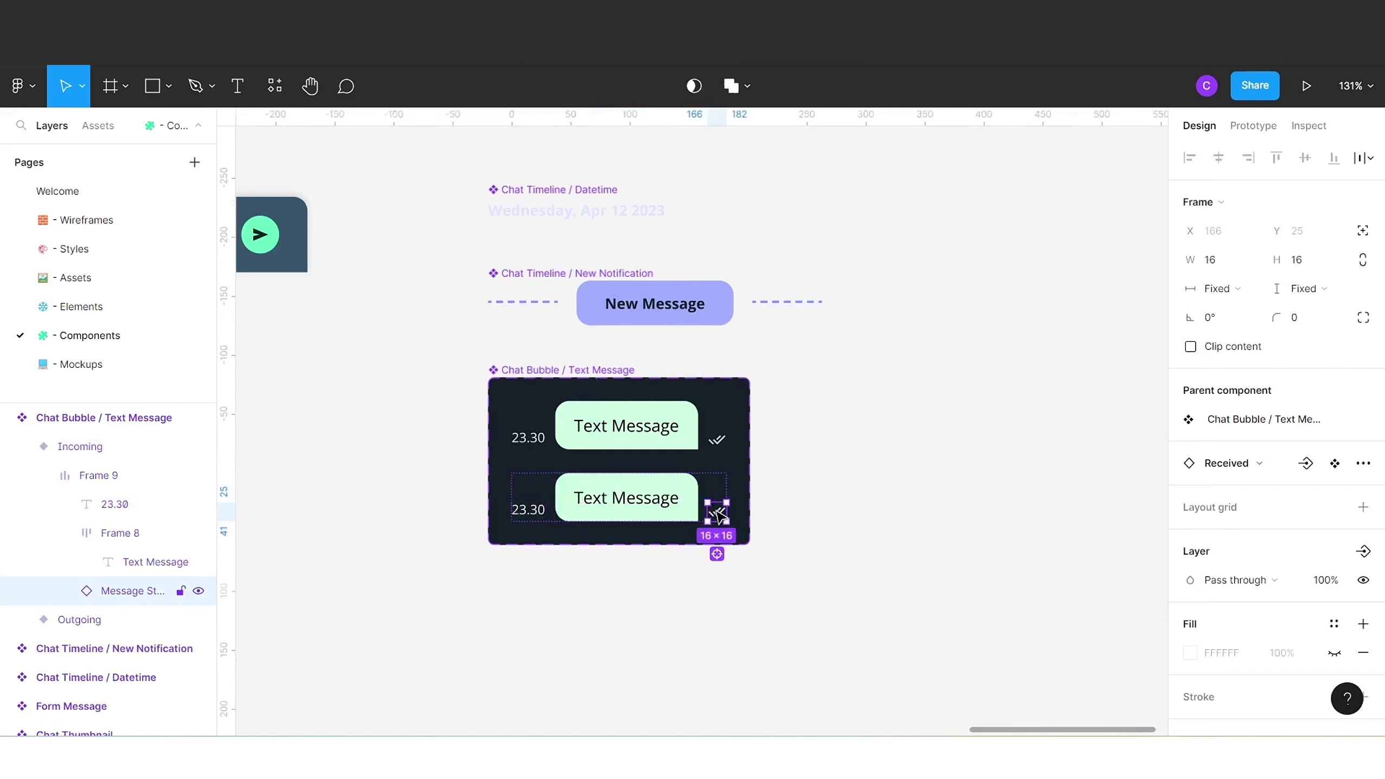
{"action": "key", "text": "Delete"}
{"action": "left_click", "coordinate": [648, 495]}
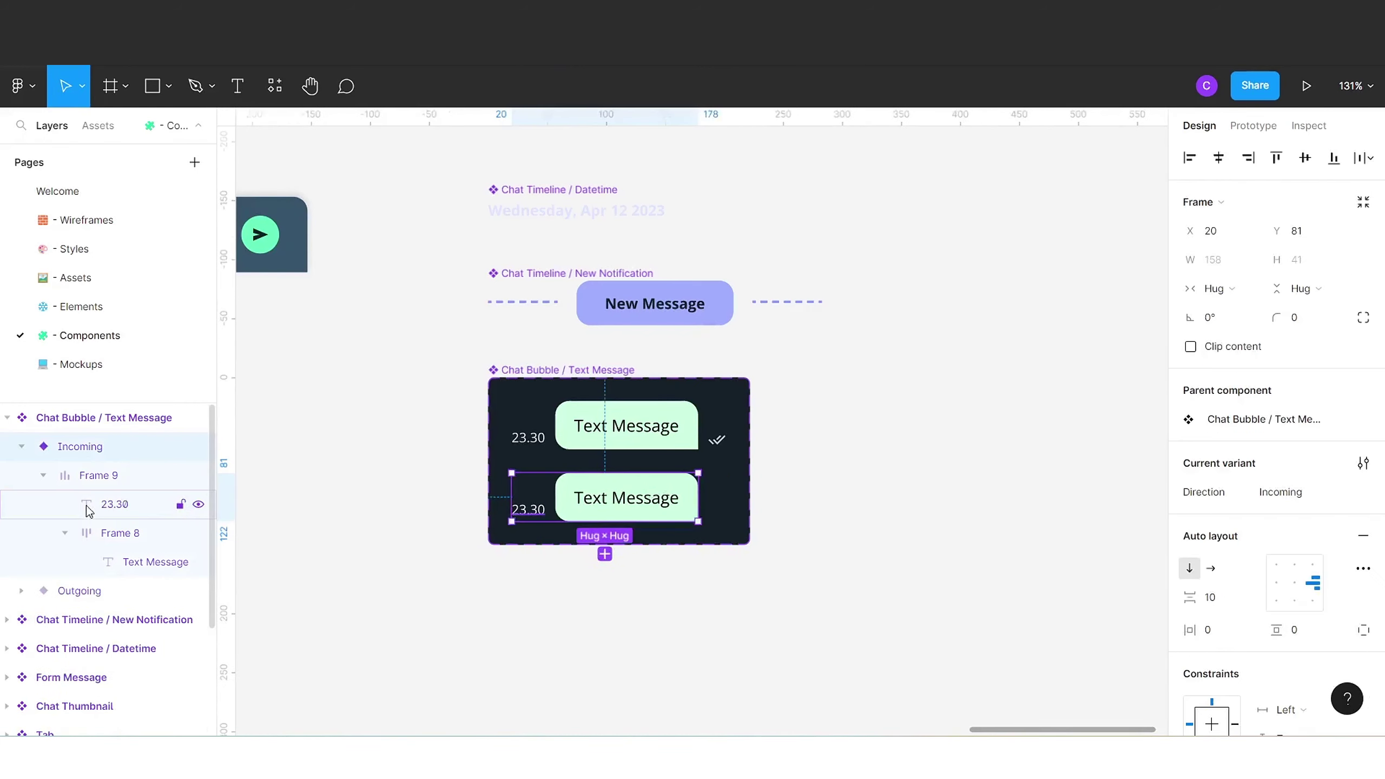
{"action": "left_click", "coordinate": [43, 475]}
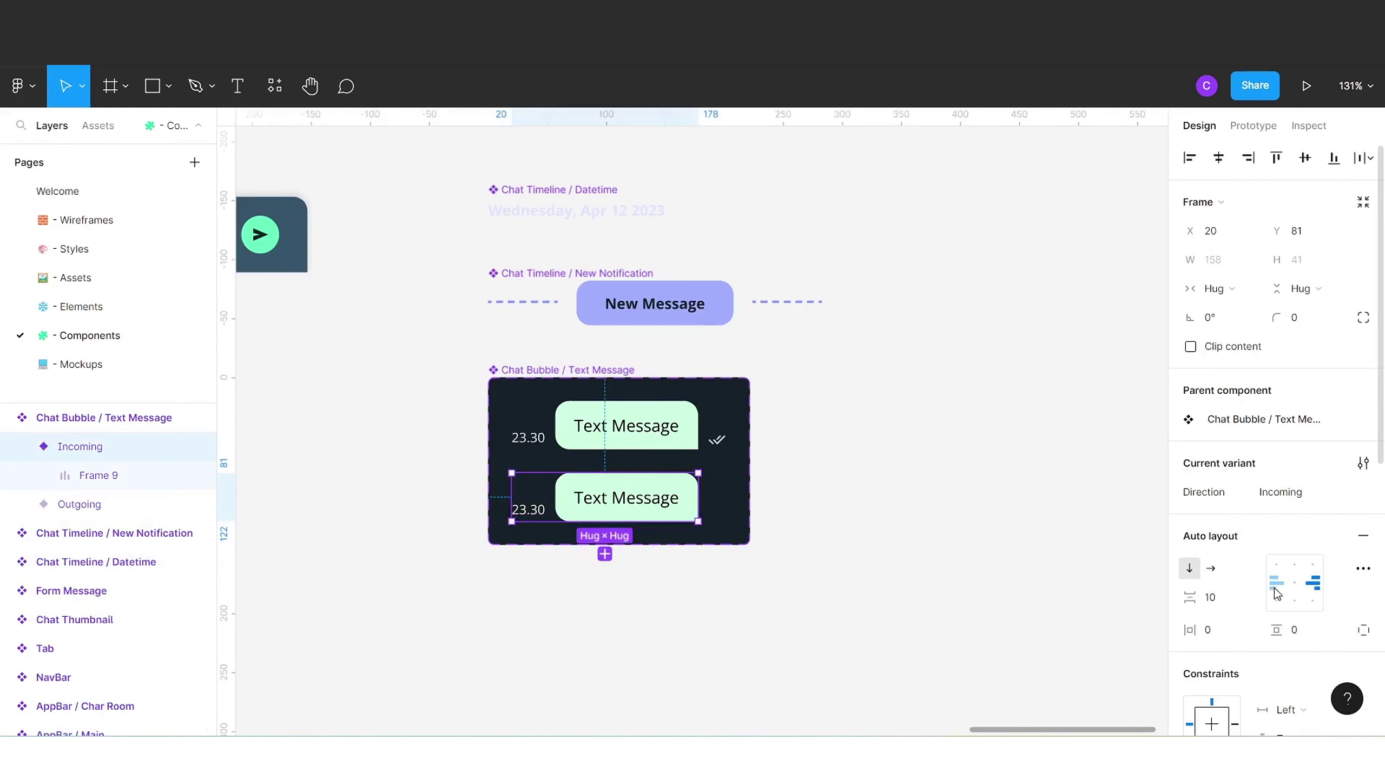
{"action": "left_click", "coordinate": [619, 494]}
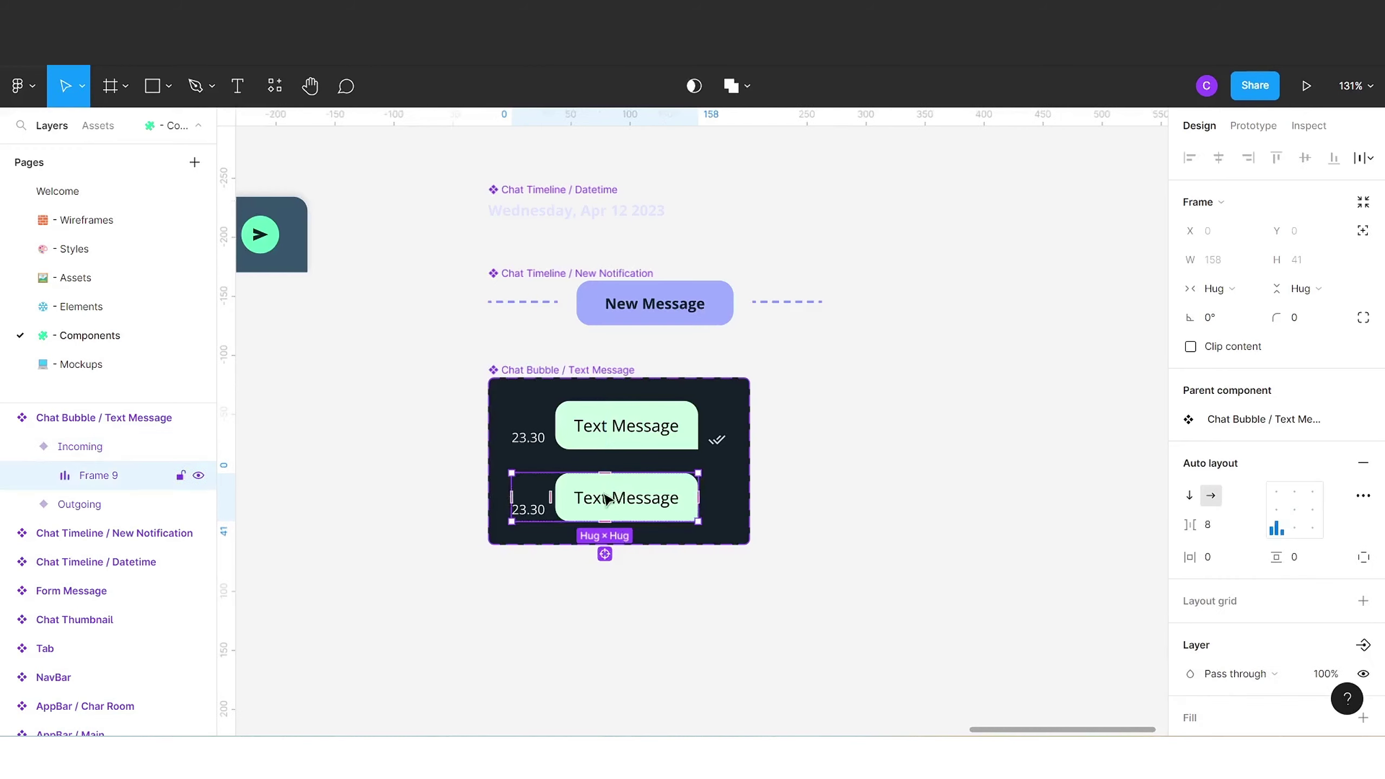
{"action": "left_click", "coordinate": [604, 501]}
{"action": "key", "text": "Left"}
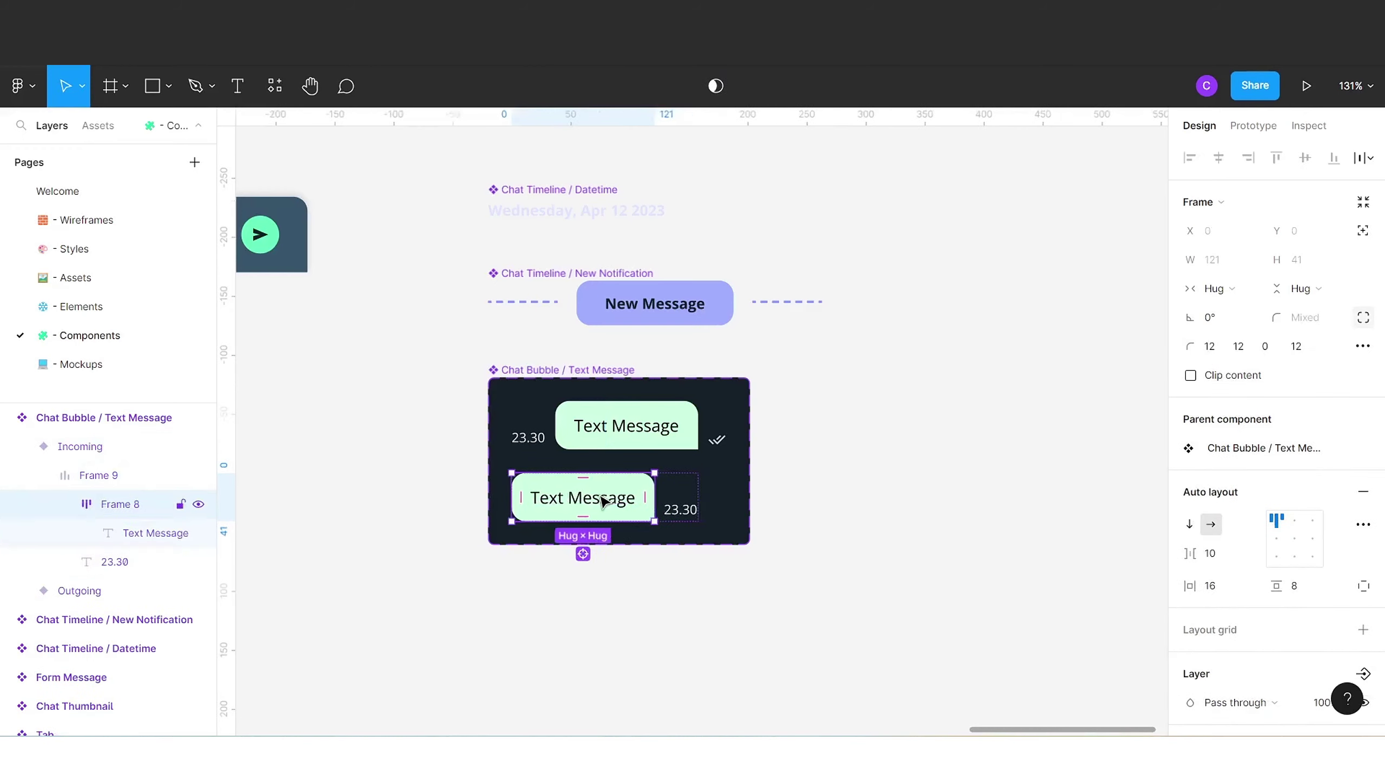
- Set the Incoming bubble's corner radii to 12, 12, 12 and 0 so its bottom-left corner is square
{"action": "left_click", "coordinate": [1278, 349]}
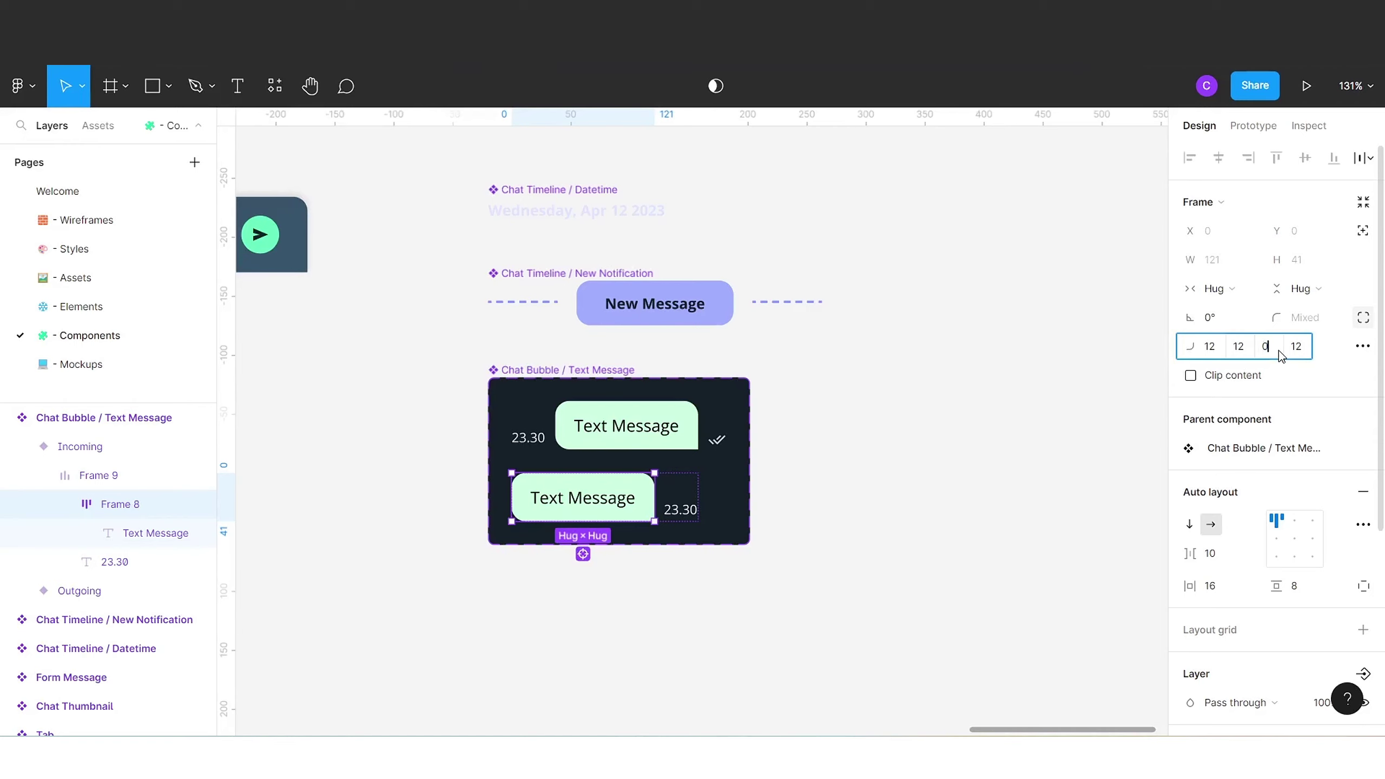
{"action": "type", "text": "12"}
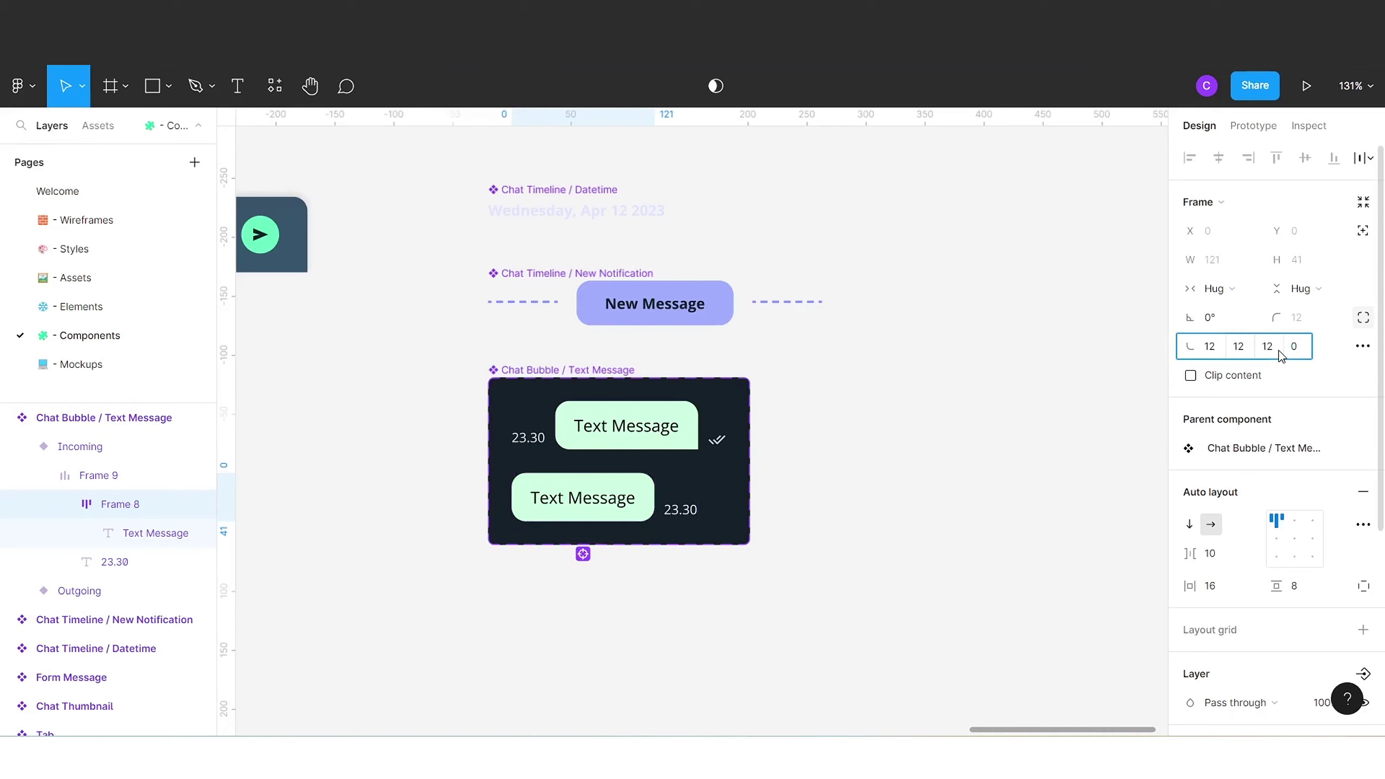
{"action": "left_click", "coordinate": [1122, 461]}
- Change the Incoming bubble's fill to the Warning/100 color style
{"action": "left_click", "coordinate": [598, 529]}
{"action": "double_click", "coordinate": [596, 520]}
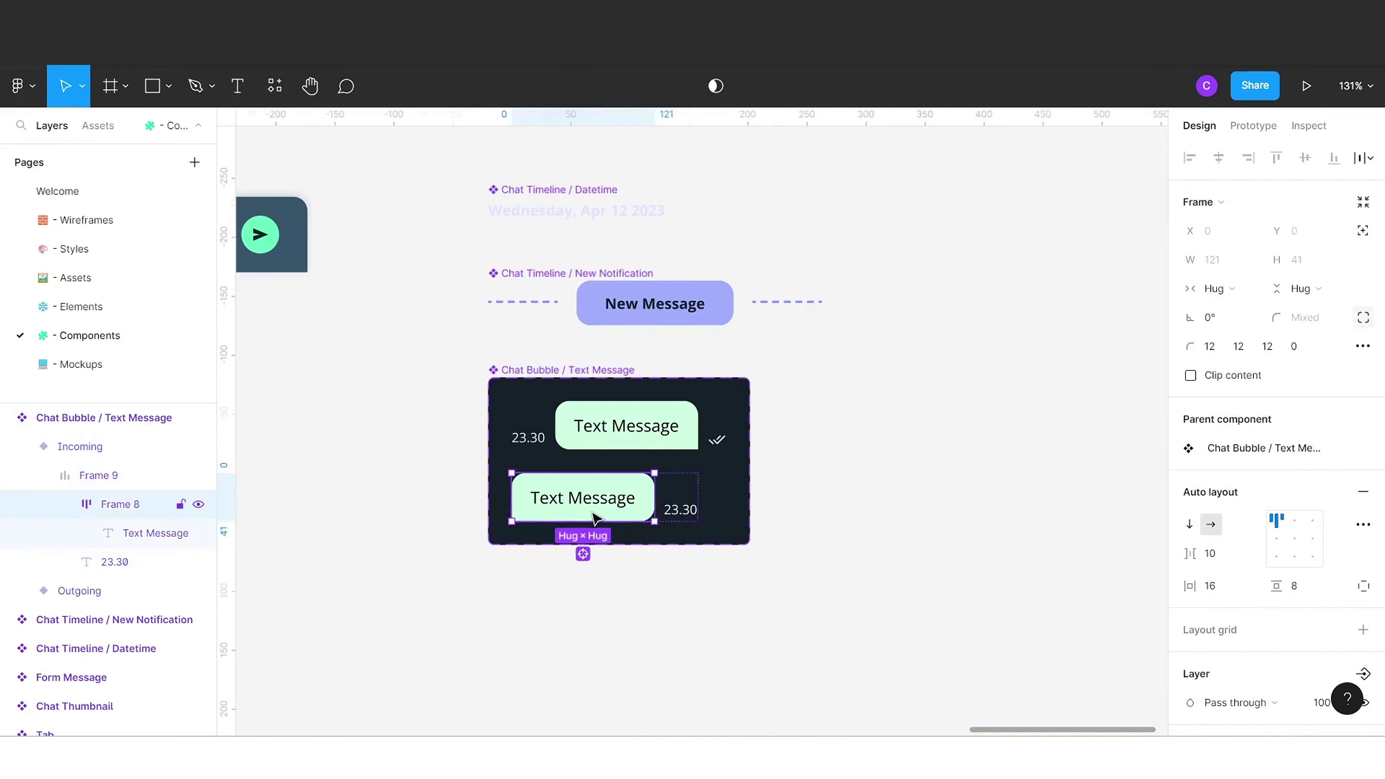
{"action": "scroll", "coordinate": [1266, 614], "scroll_direction": "down", "scroll_amount": 5}
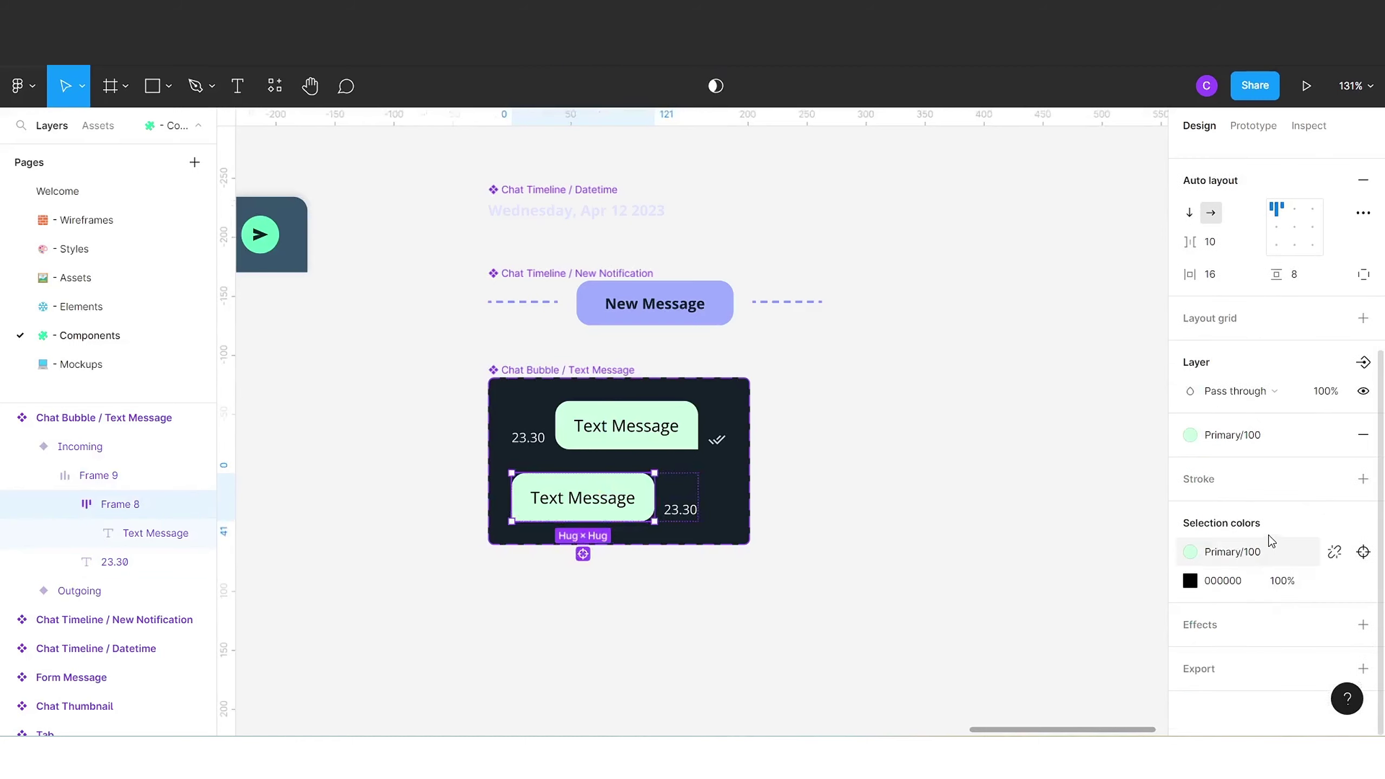
{"action": "left_click", "coordinate": [1270, 437]}
{"action": "scroll", "coordinate": [1215, 631], "scroll_direction": "down", "scroll_amount": 4}
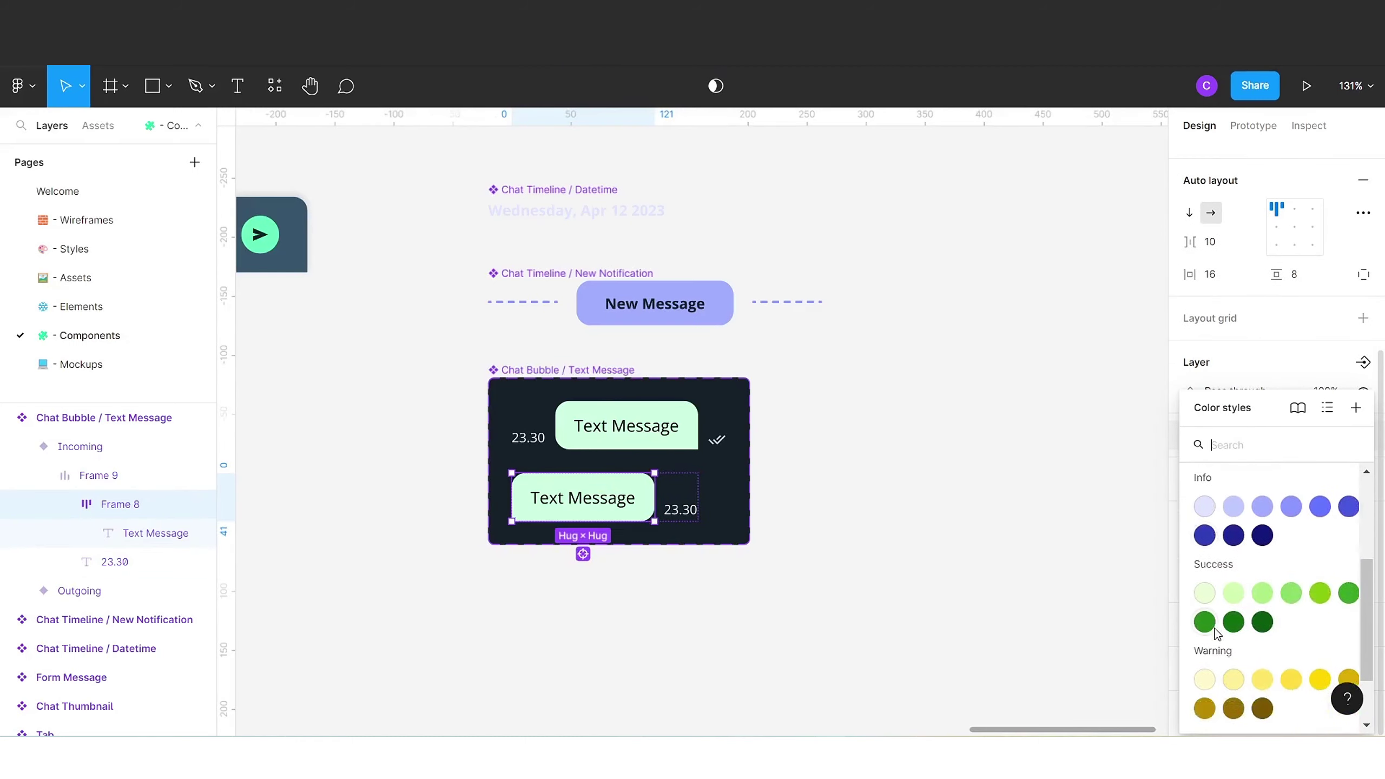
{"action": "left_click", "coordinate": [1205, 680]}
{"action": "left_click", "coordinate": [811, 489]}
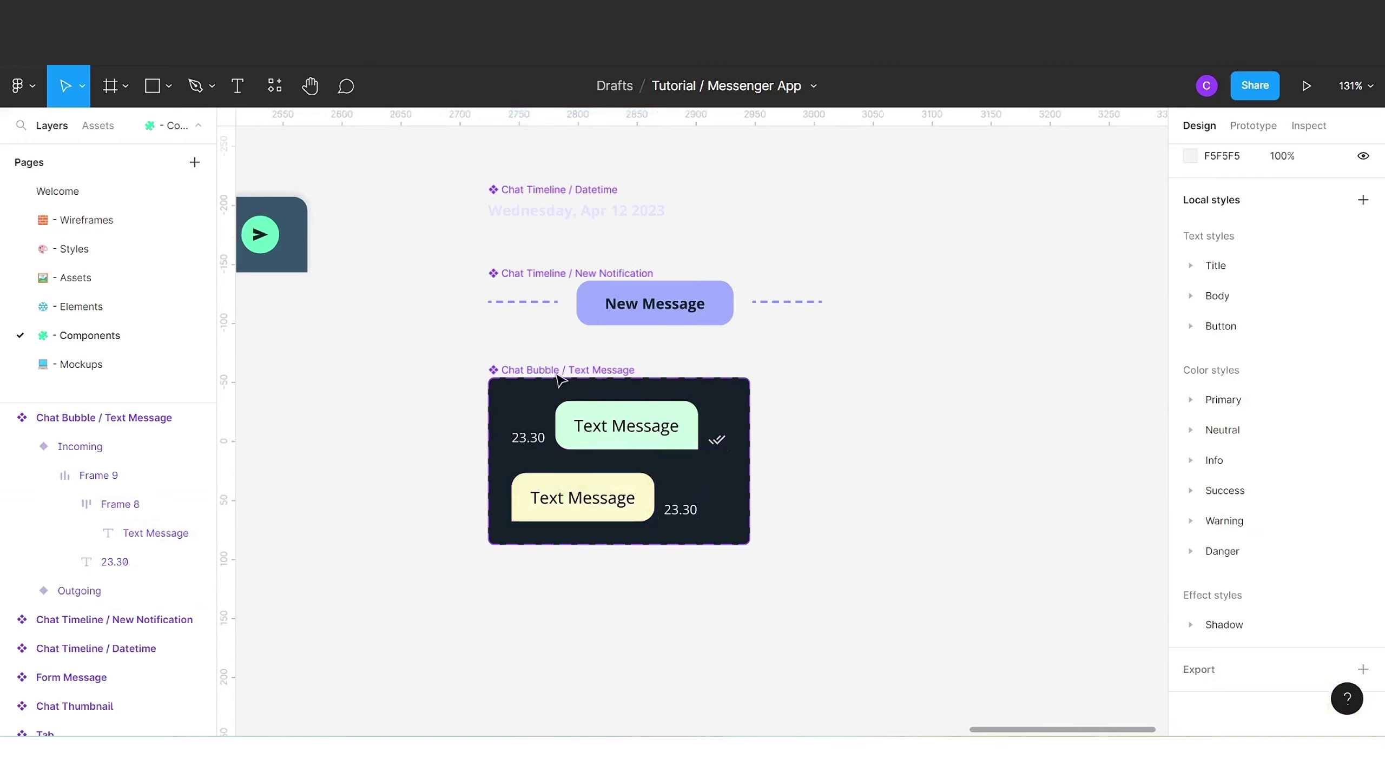
- Nudge the Chat Bubble / Text Message set slightly upward and collapse its variants in the layer tree
{"action": "left_click_drag", "start_coordinate": [564, 374], "coordinate": [565, 368]}
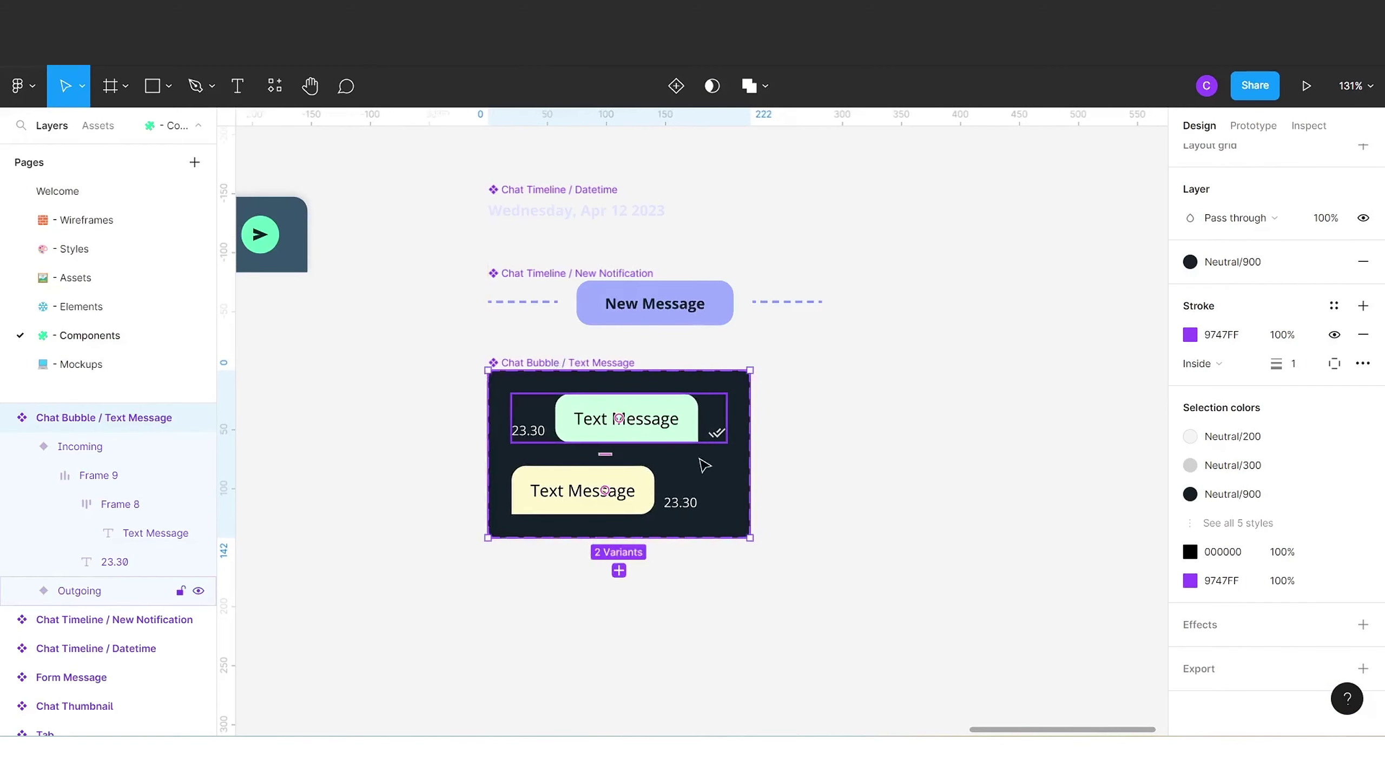
{"action": "left_click", "coordinate": [30, 458]}
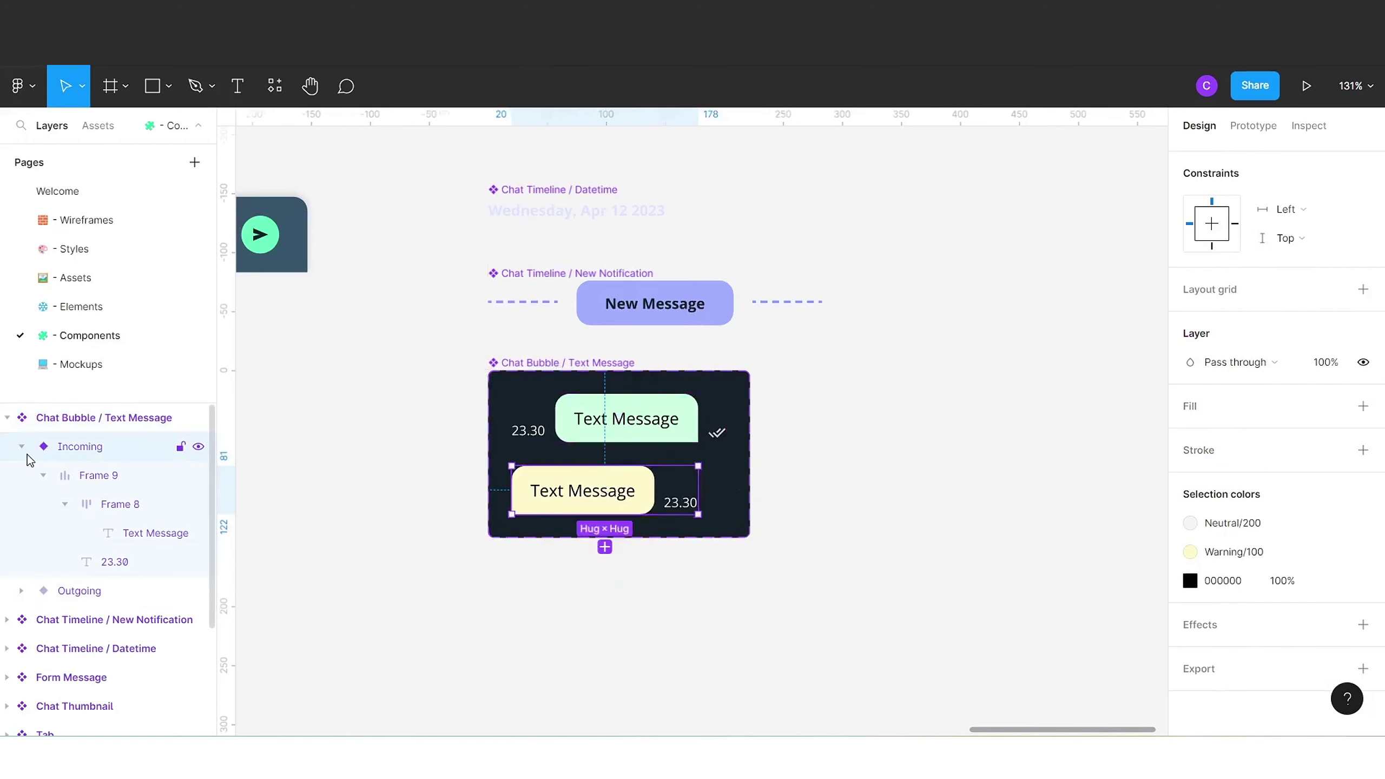
{"action": "key", "text": "alt+l"}
{"action": "left_click", "coordinate": [442, 470]}
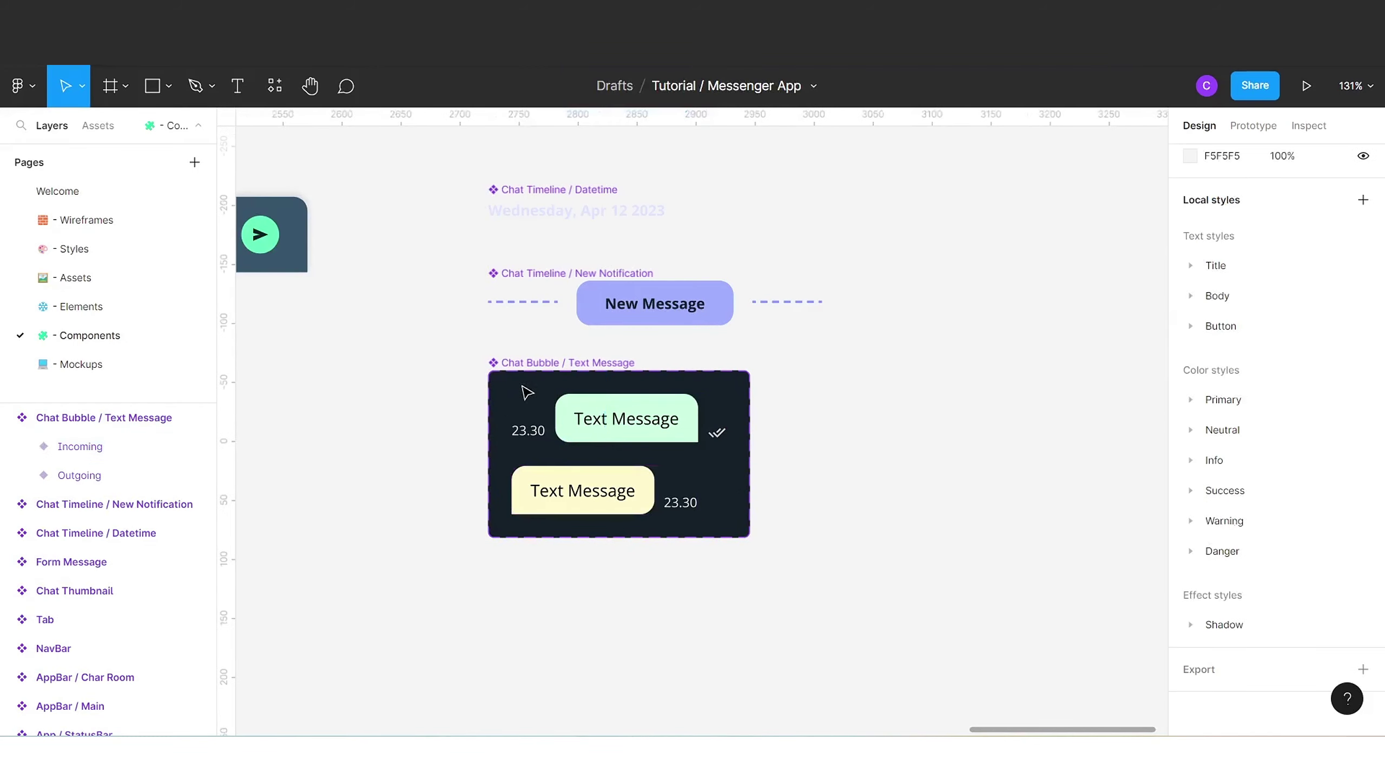
- Create a text property named Text with the value "Text Message" on the Chat Bubble / Text Message set
{"action": "left_click", "coordinate": [547, 367]}
{"action": "scroll", "coordinate": [1200, 439], "scroll_direction": "up", "scroll_amount": 5}
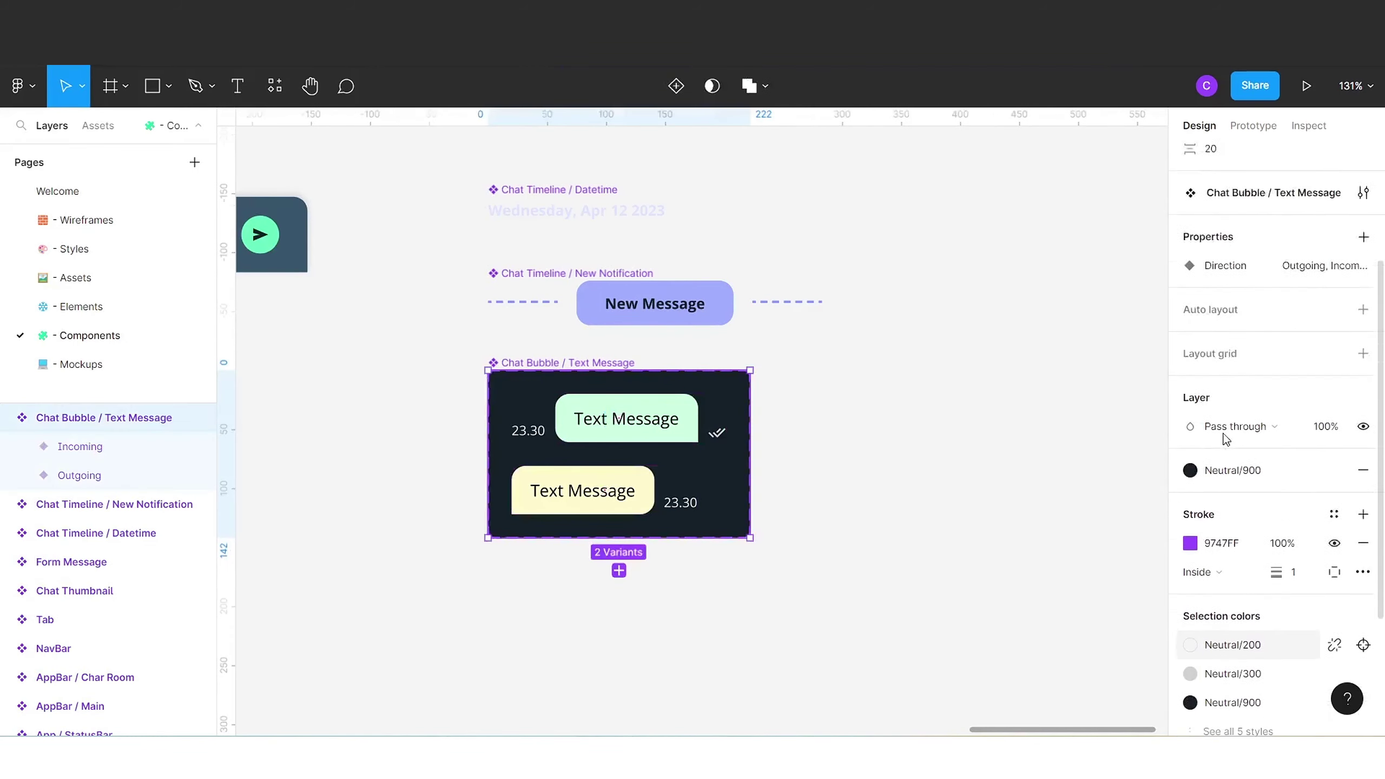
{"action": "left_click", "coordinate": [1364, 300]}
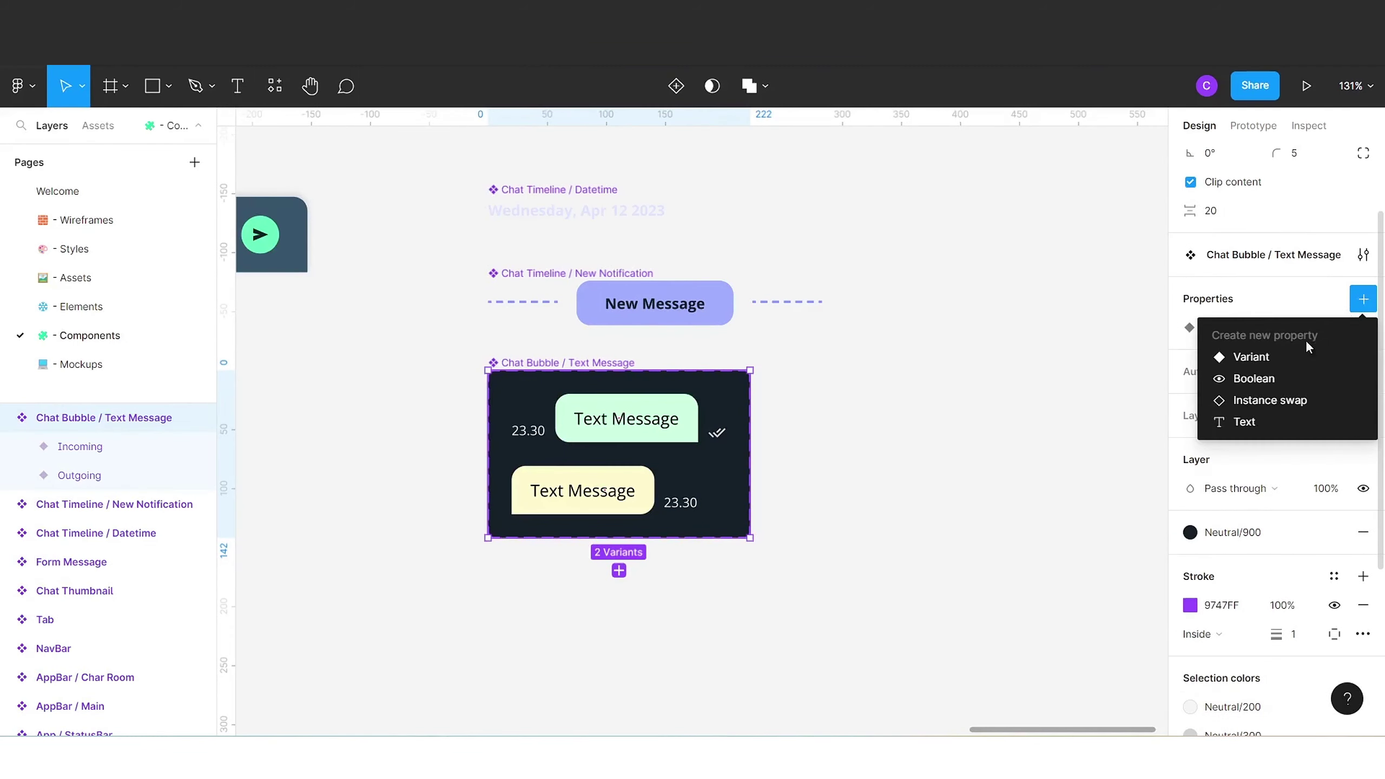
{"action": "left_click", "coordinate": [1257, 418]}
{"action": "key", "text": "Tab"}
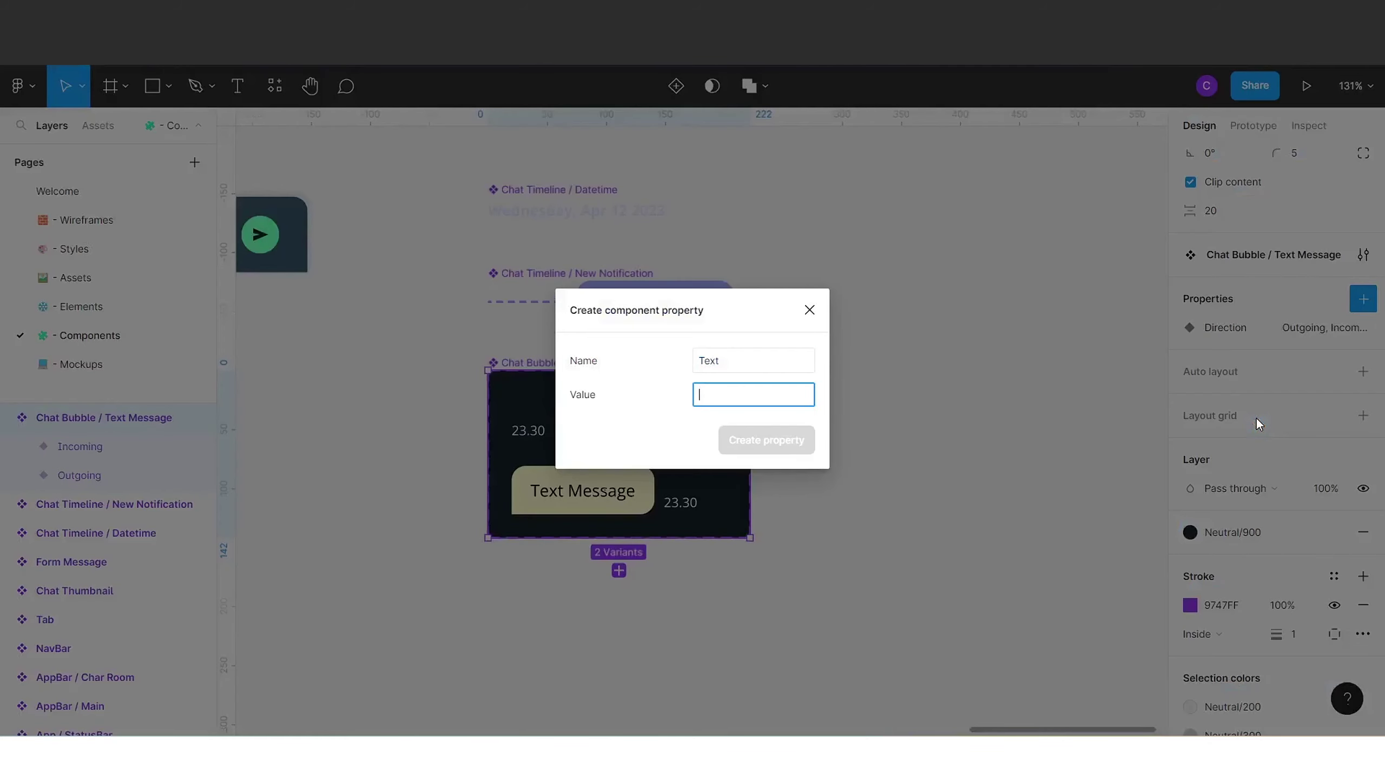
{"action": "type", "text": "Text Message"}
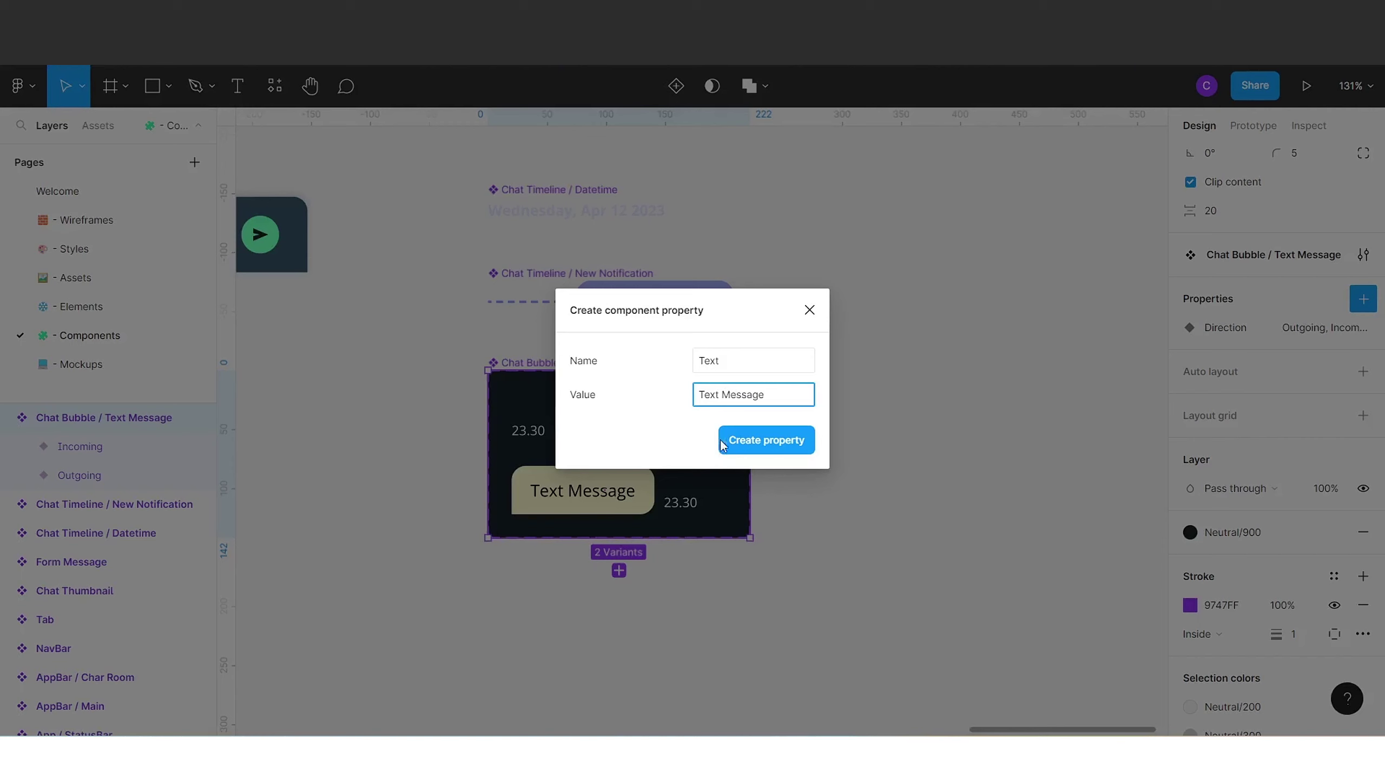
{"action": "left_click", "coordinate": [748, 449]}
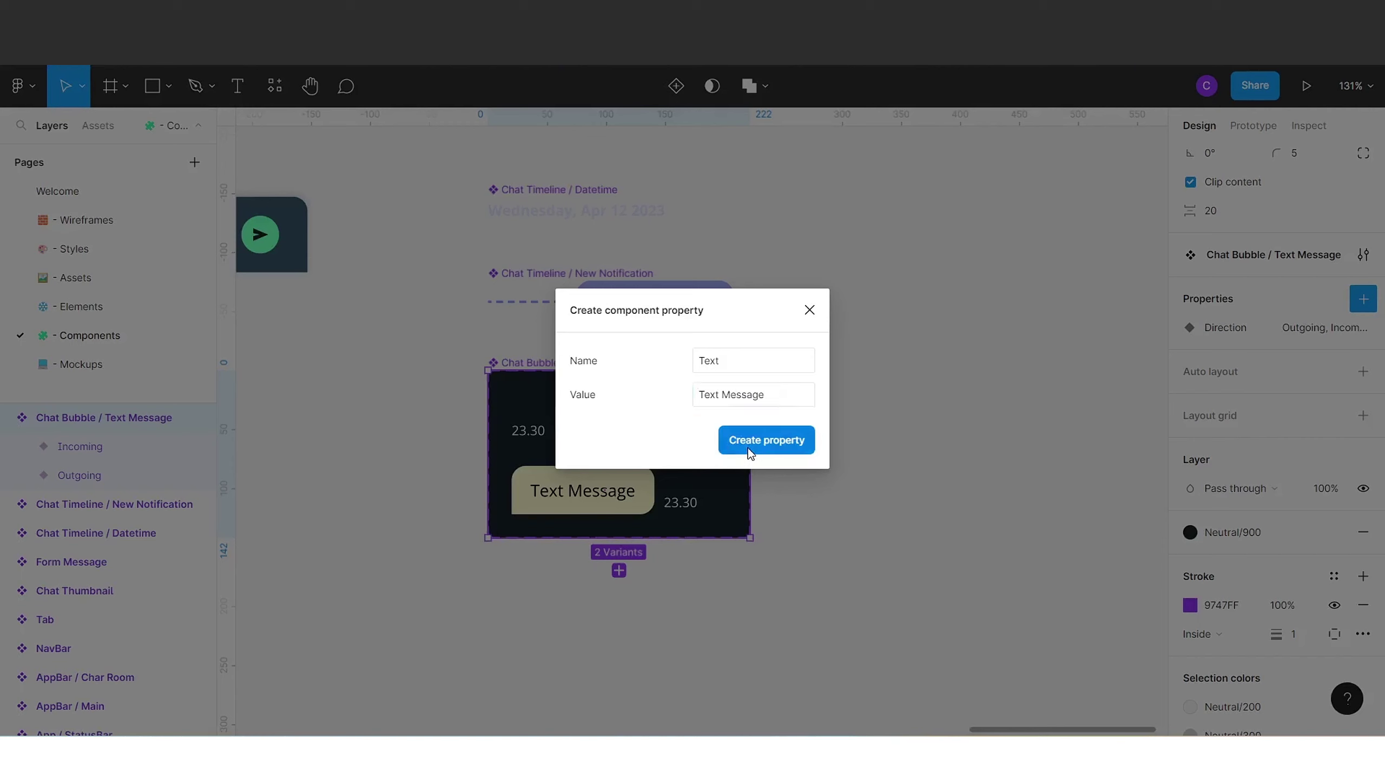
- Create a second text property named Time with the value 23.30 on the Chat Bubble / Text Message set
{"action": "left_click", "coordinate": [1363, 299]}
{"action": "left_click", "coordinate": [1266, 420]}
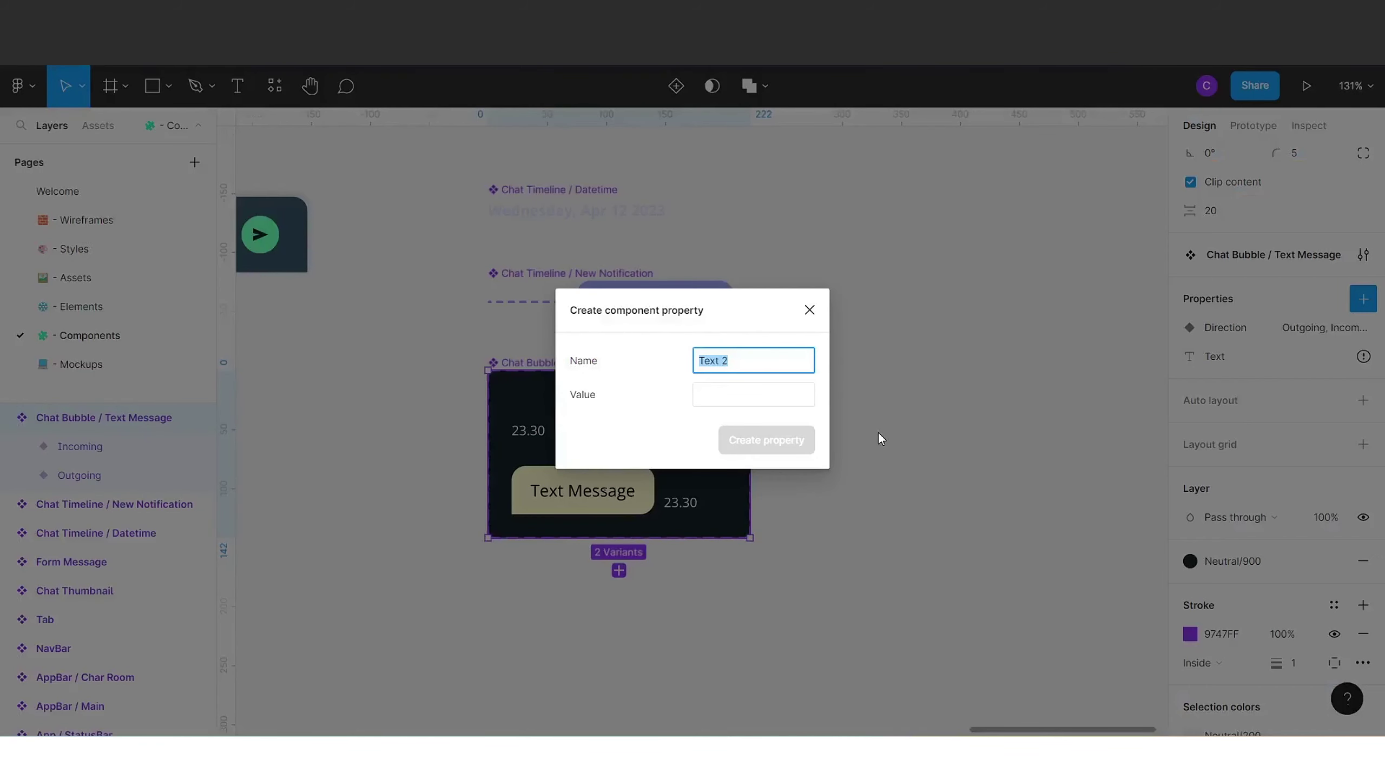
{"action": "type", "text": "Time"}
{"action": "key", "text": "Tab"}
{"action": "type", "text": "23.30"}
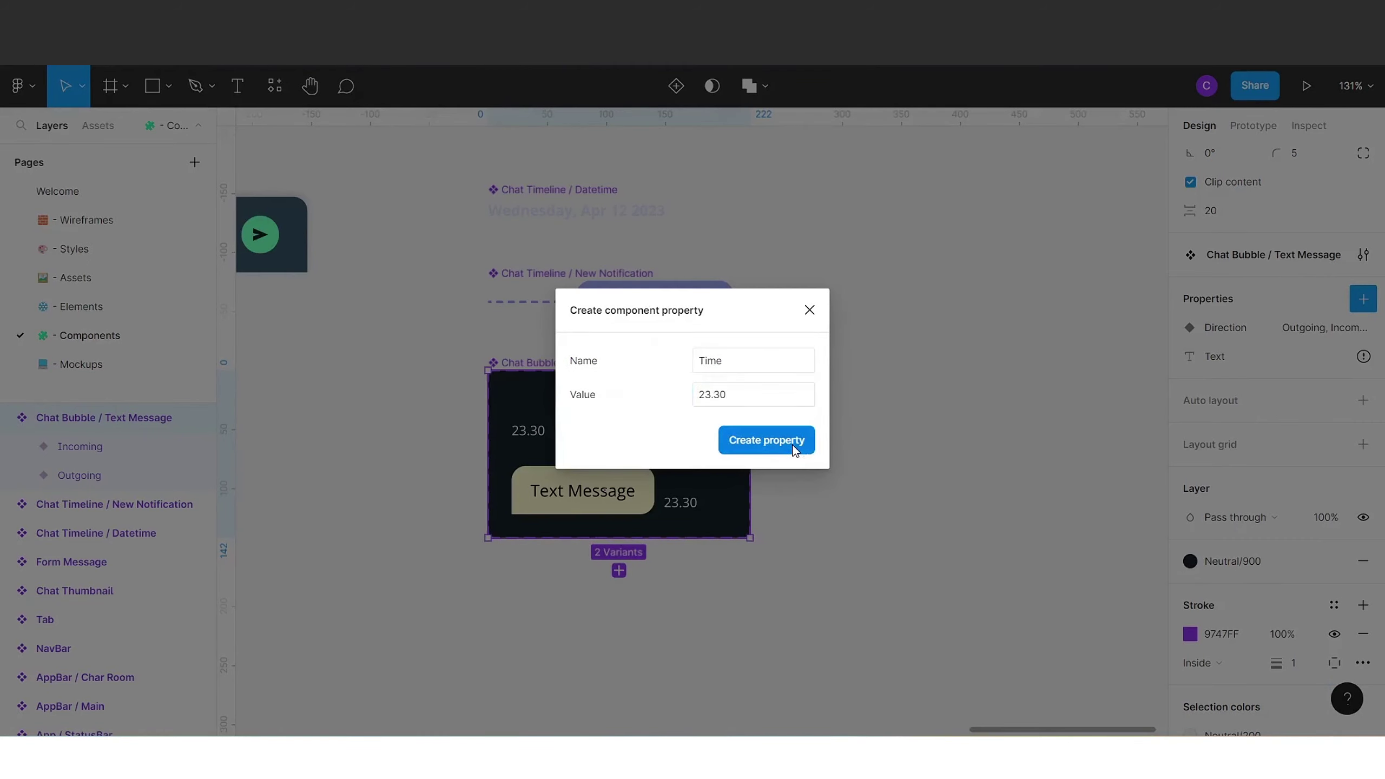
{"action": "left_click", "coordinate": [809, 442]}
{"action": "left_click", "coordinate": [965, 486]}
{"action": "left_click", "coordinate": [553, 369]}
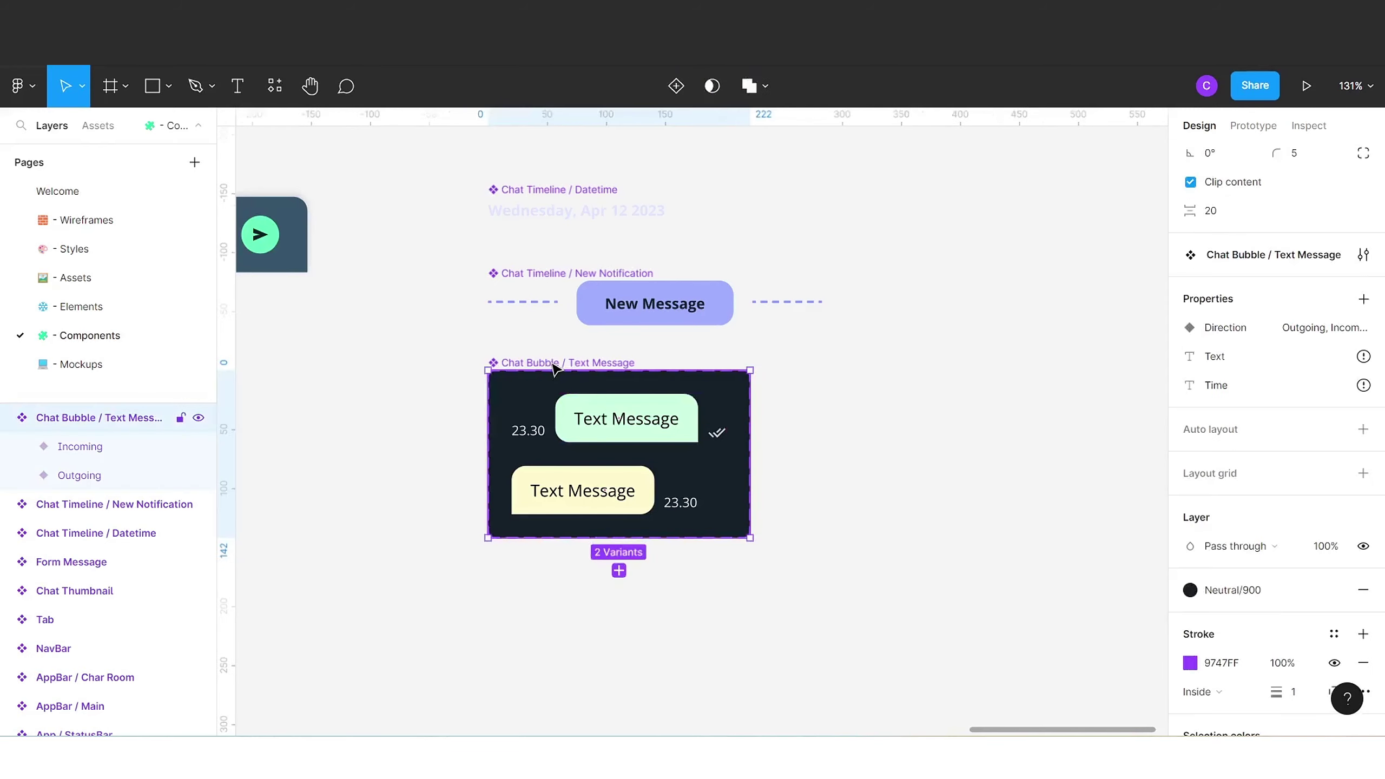
- Link the content of the Outgoing variant's message text to the Text property
{"action": "left_click", "coordinate": [632, 419]}
{"action": "double_click", "coordinate": [641, 434]}
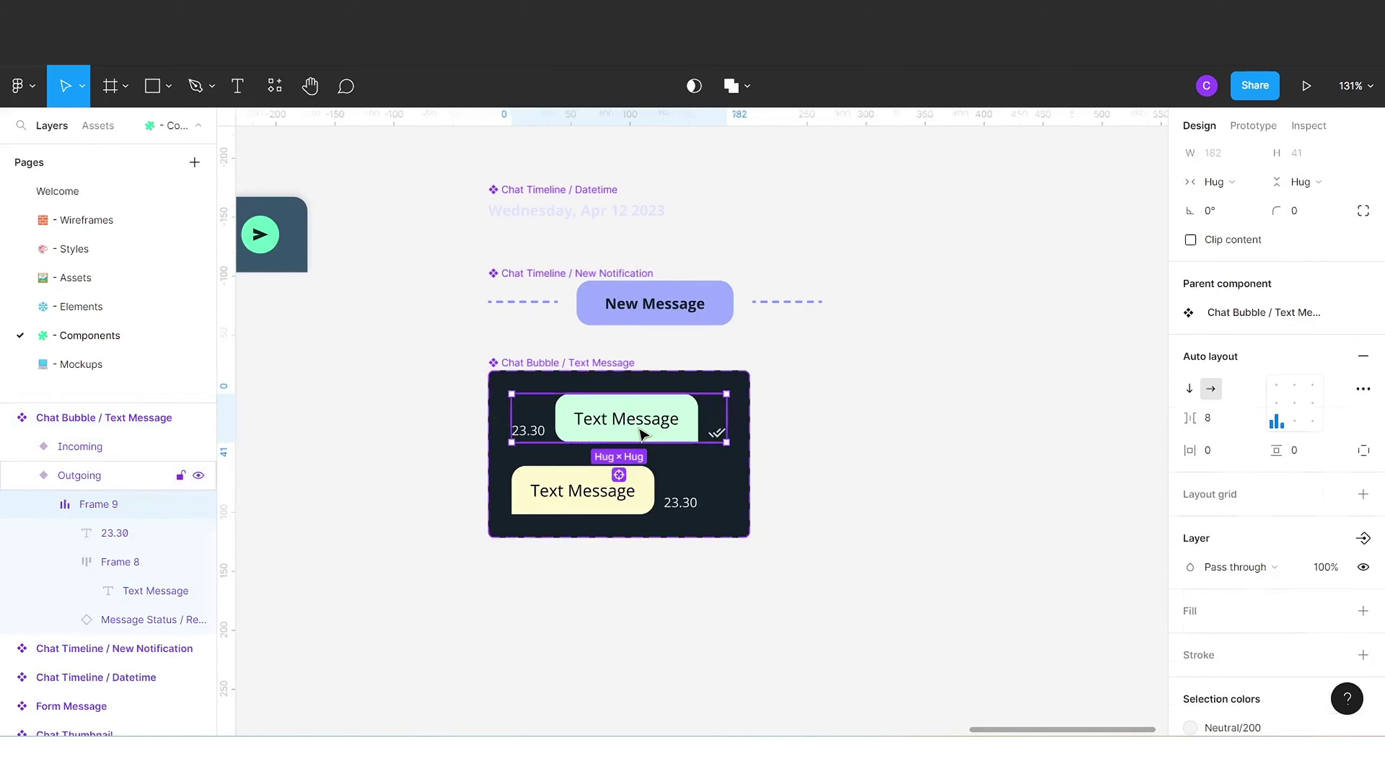
{"action": "double_click", "coordinate": [645, 428]}
{"action": "double_click", "coordinate": [645, 427]}
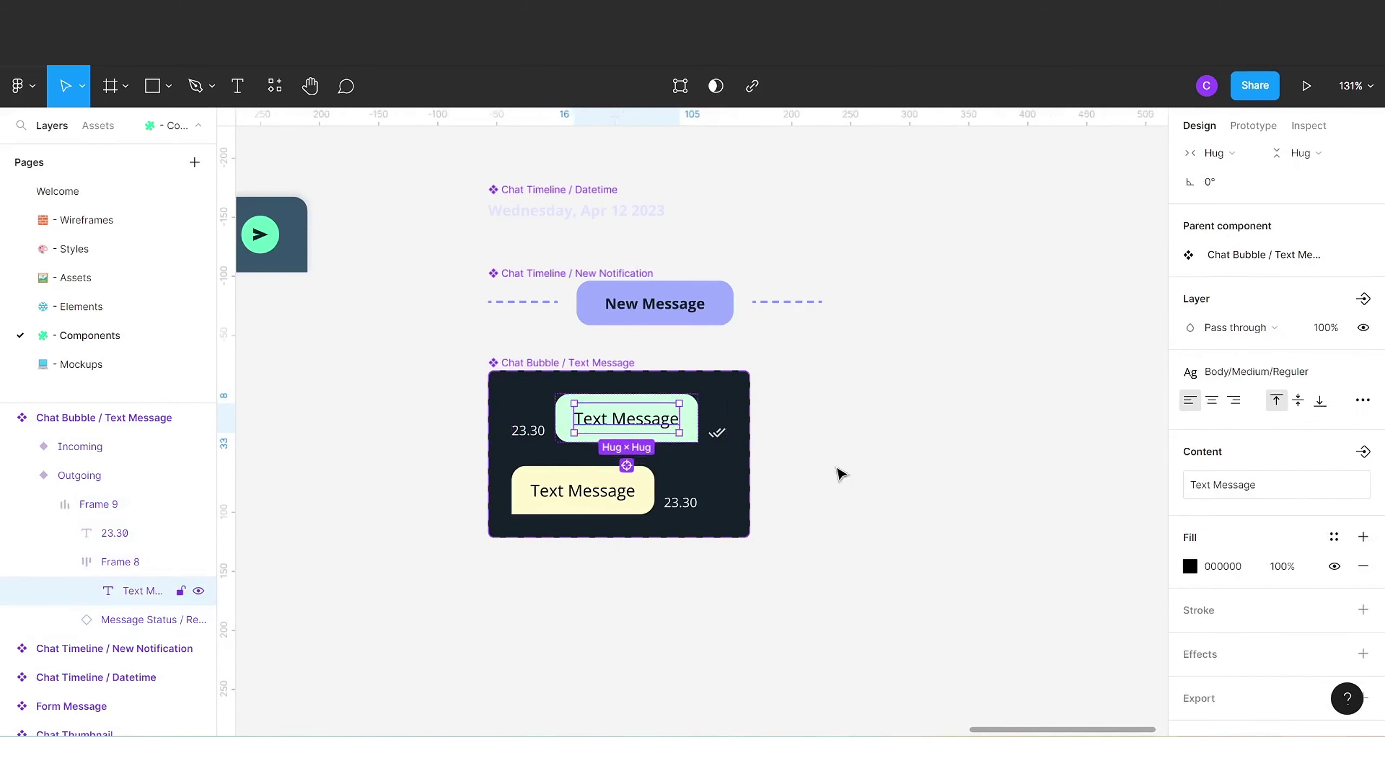
{"action": "left_click", "coordinate": [1363, 451]}
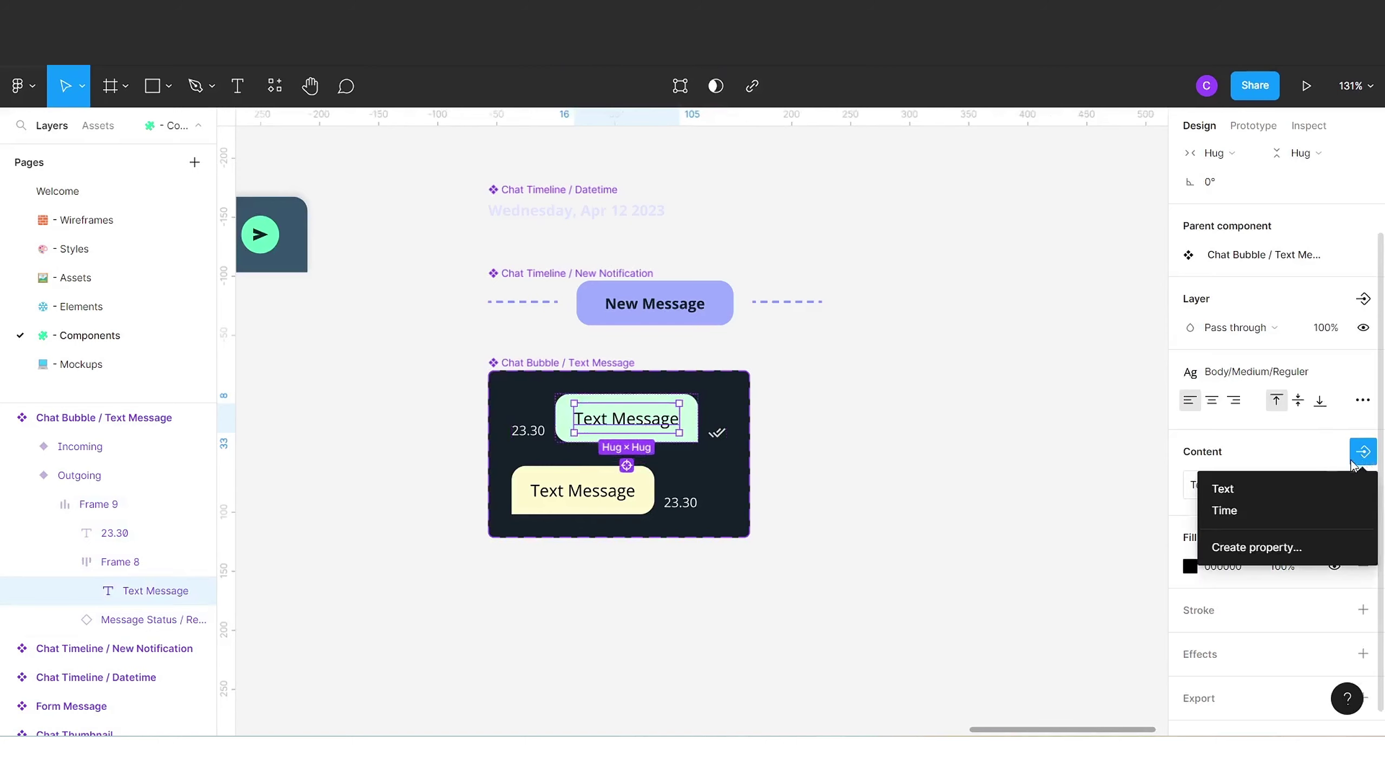
{"action": "left_click", "coordinate": [1282, 501]}
- Link the content of the Outgoing variant's 23.30 label to the Time property
{"action": "left_click", "coordinate": [522, 435]}
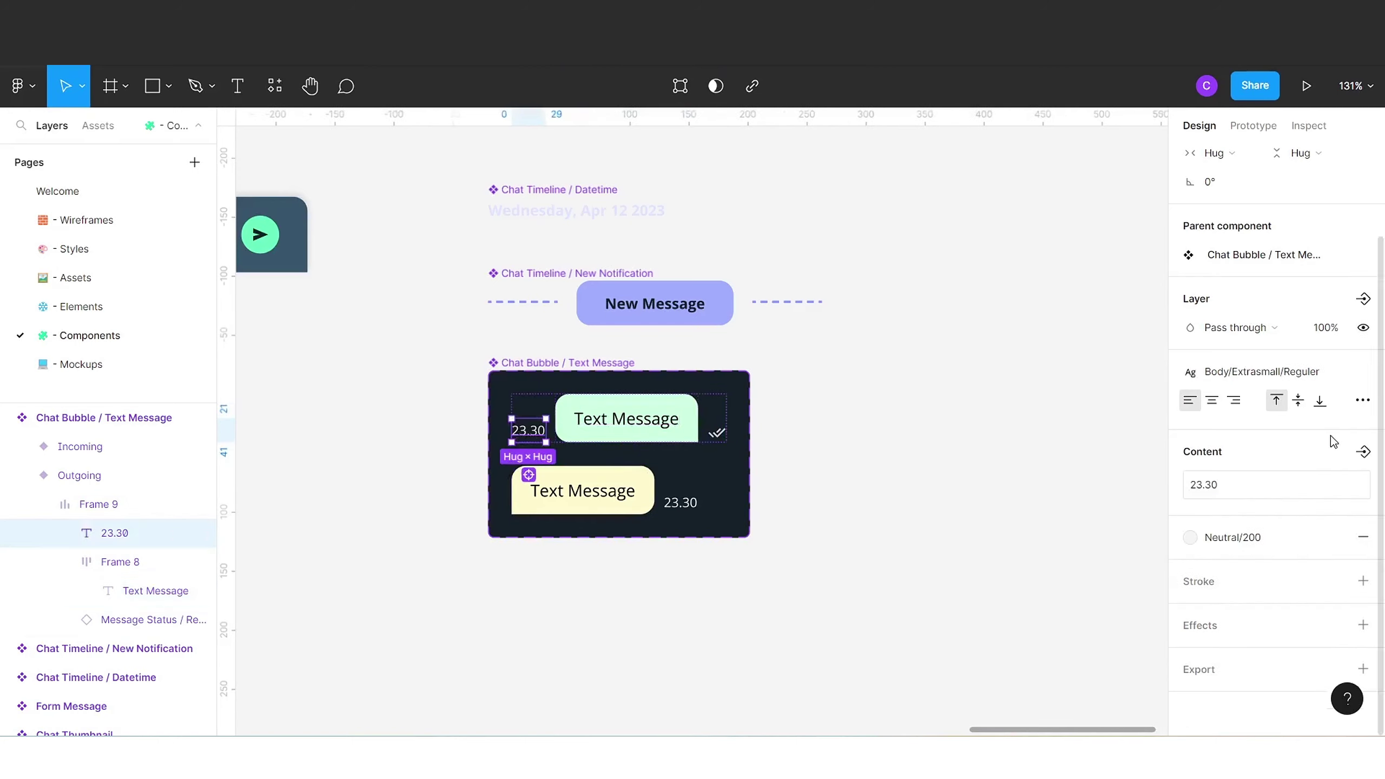
{"action": "left_click", "coordinate": [1364, 452]}
{"action": "left_click", "coordinate": [1270, 511]}
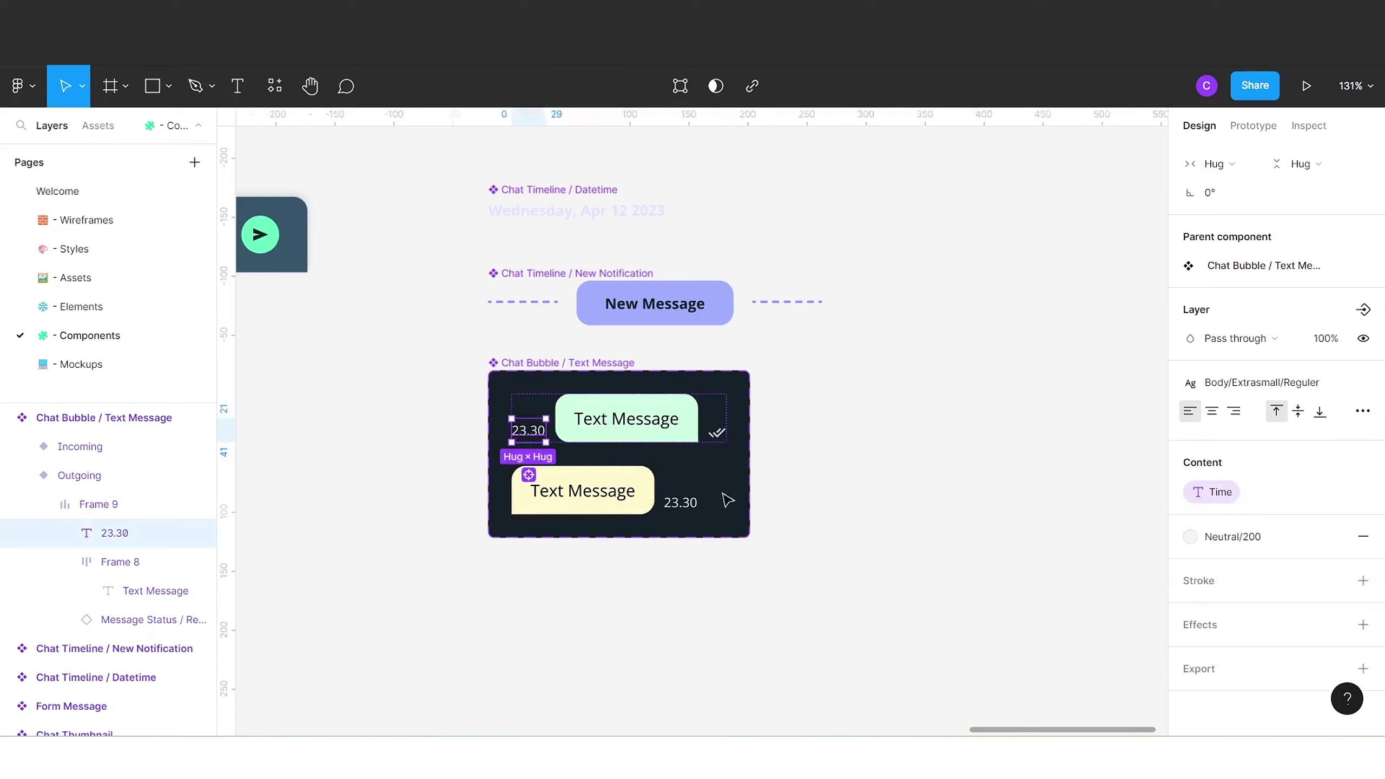
- Link the content of the Incoming variant's message text to the Text property
{"action": "left_click", "coordinate": [575, 489]}
{"action": "double_click", "coordinate": [585, 493]}
{"action": "double_click", "coordinate": [586, 500]}
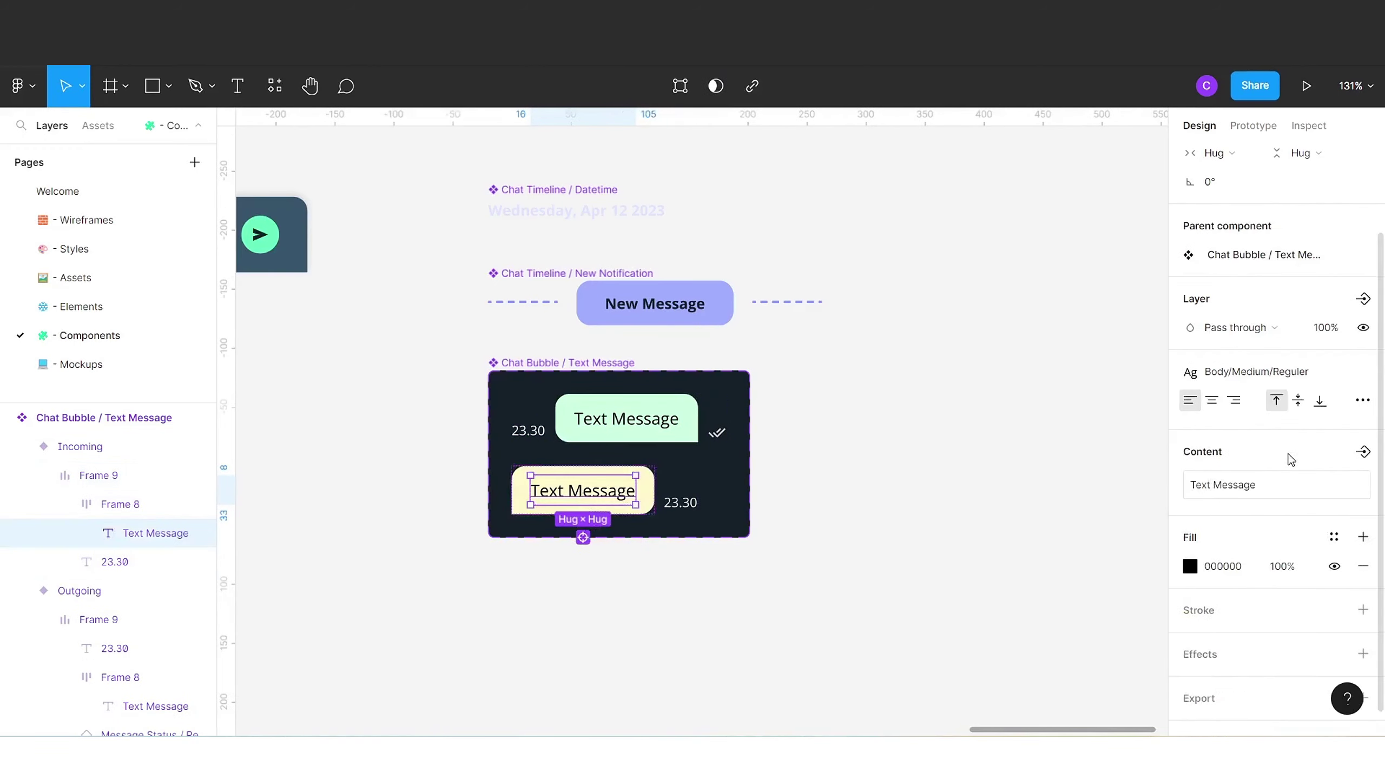
{"action": "left_click", "coordinate": [1363, 452]}
{"action": "left_click", "coordinate": [1275, 491]}
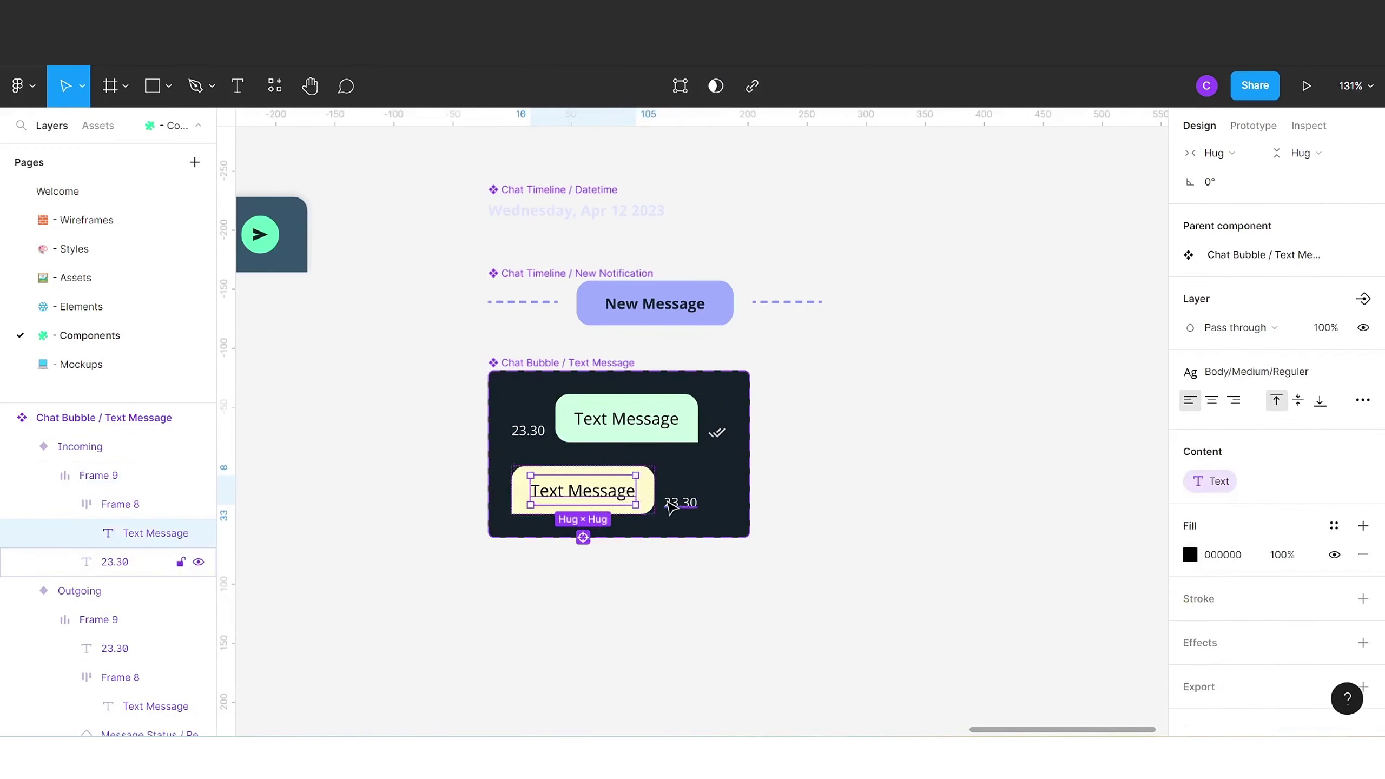
- Link the content of the Incoming variant's 23.30 label to the Time property
{"action": "left_click", "coordinate": [126, 562]}
{"action": "left_click", "coordinate": [1363, 453]}
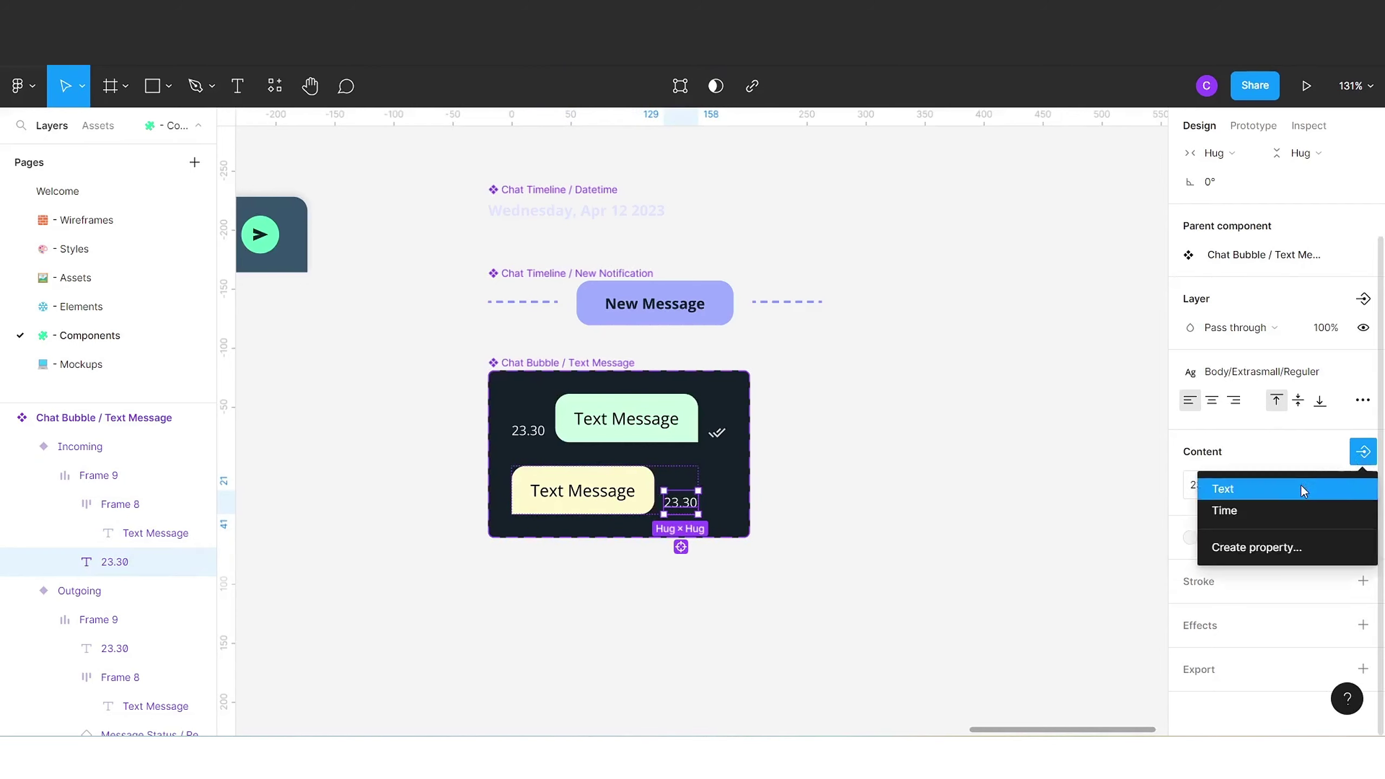
{"action": "left_click", "coordinate": [1257, 509]}
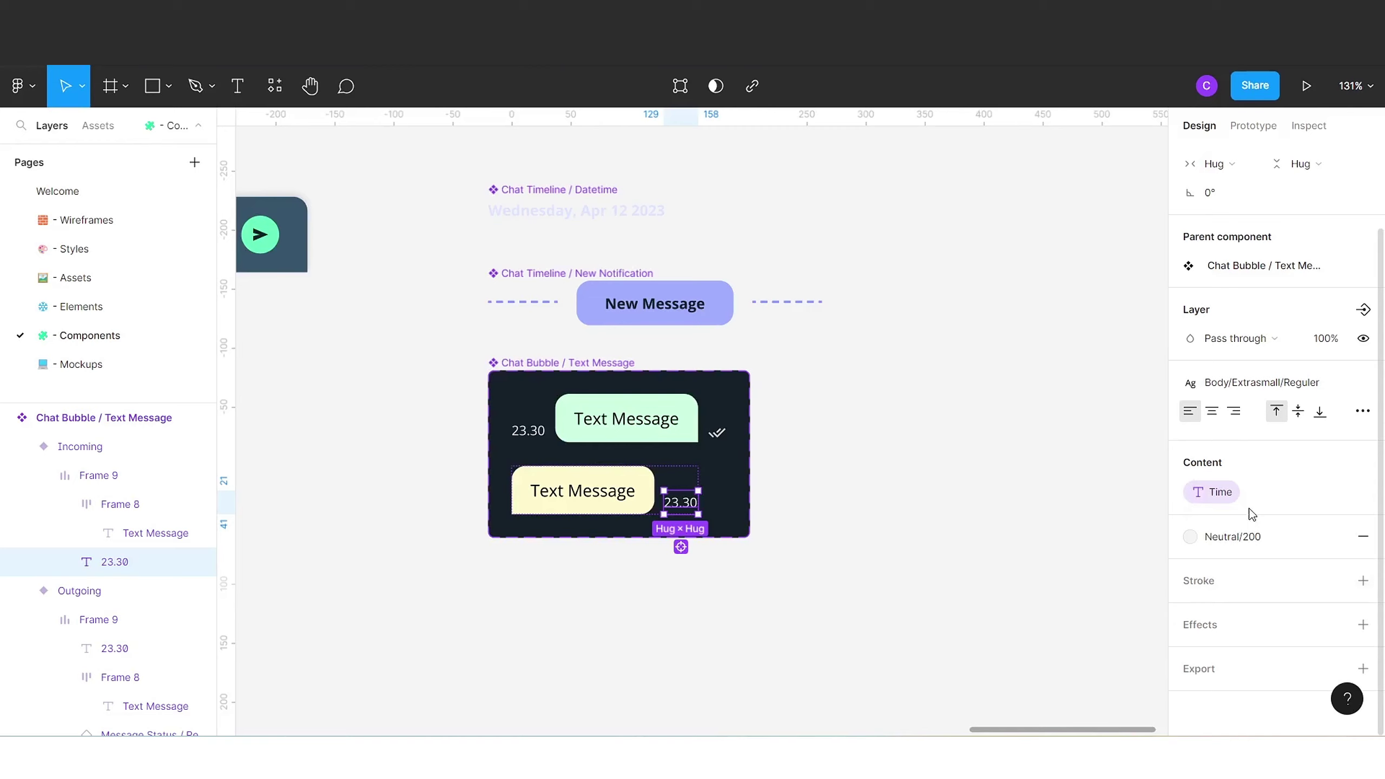
{"action": "left_click", "coordinate": [899, 503]}
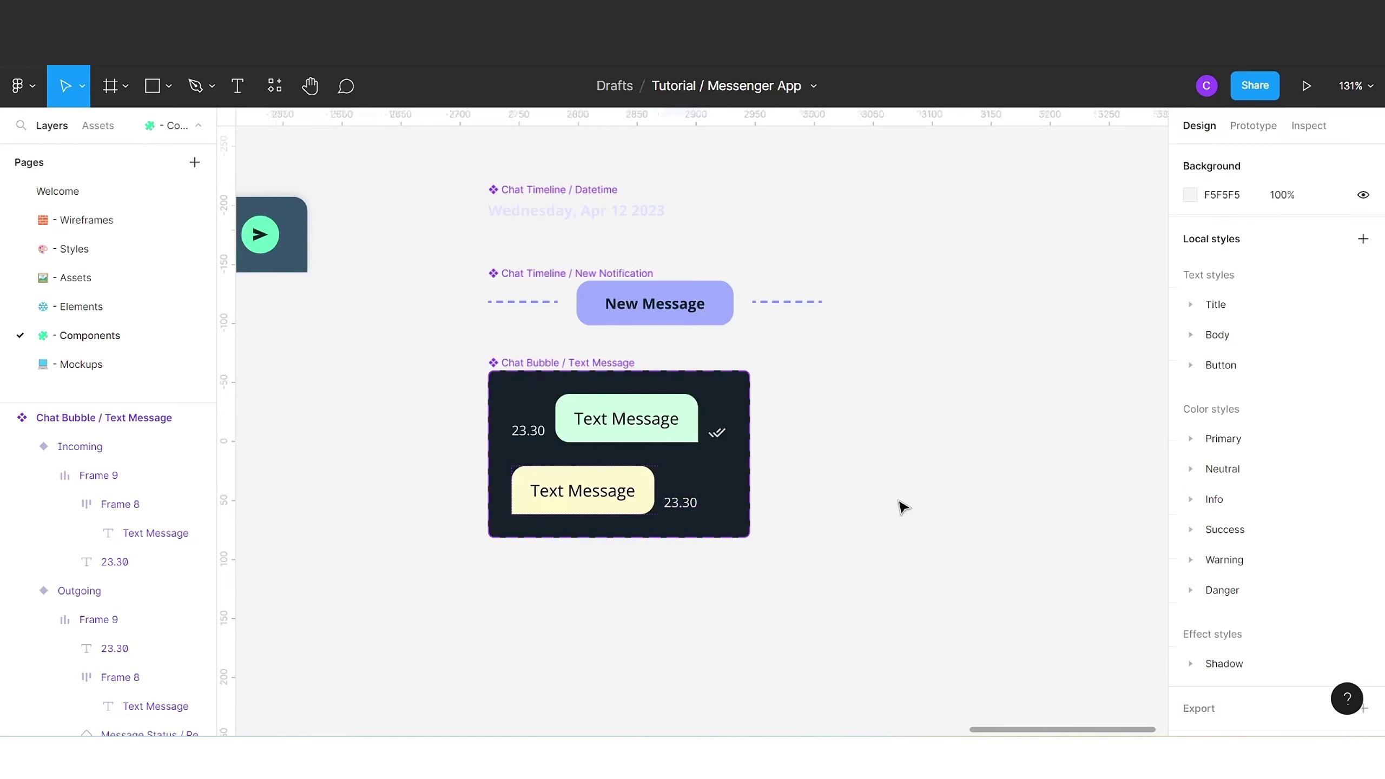
- Place a Chat Bubble / Text Message component instance in the Chat Room frame on the Mockups page, below the New Message notification
{"action": "left_click", "coordinate": [111, 365]}
{"action": "left_click", "coordinate": [100, 125]}
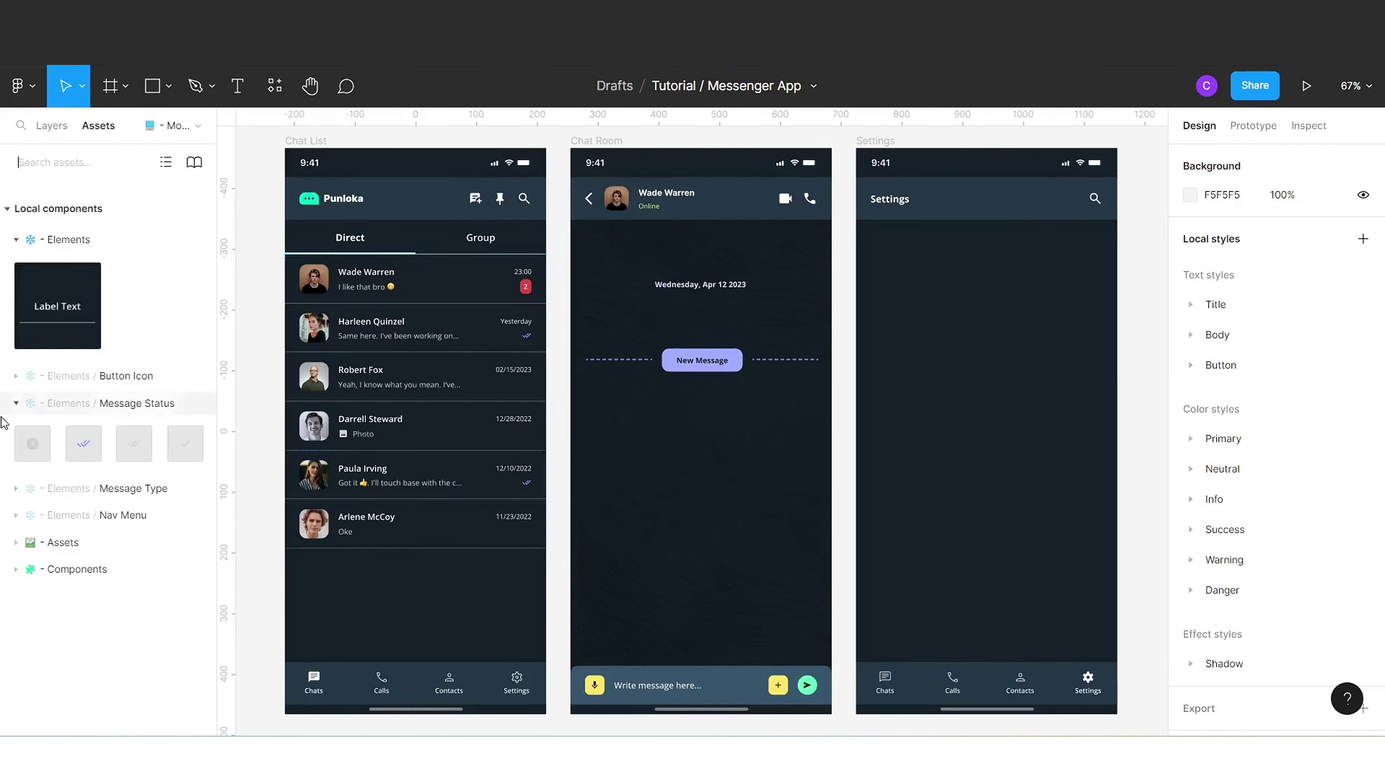
{"action": "left_click", "coordinate": [12, 403]}
{"action": "left_click", "coordinate": [11, 241]}
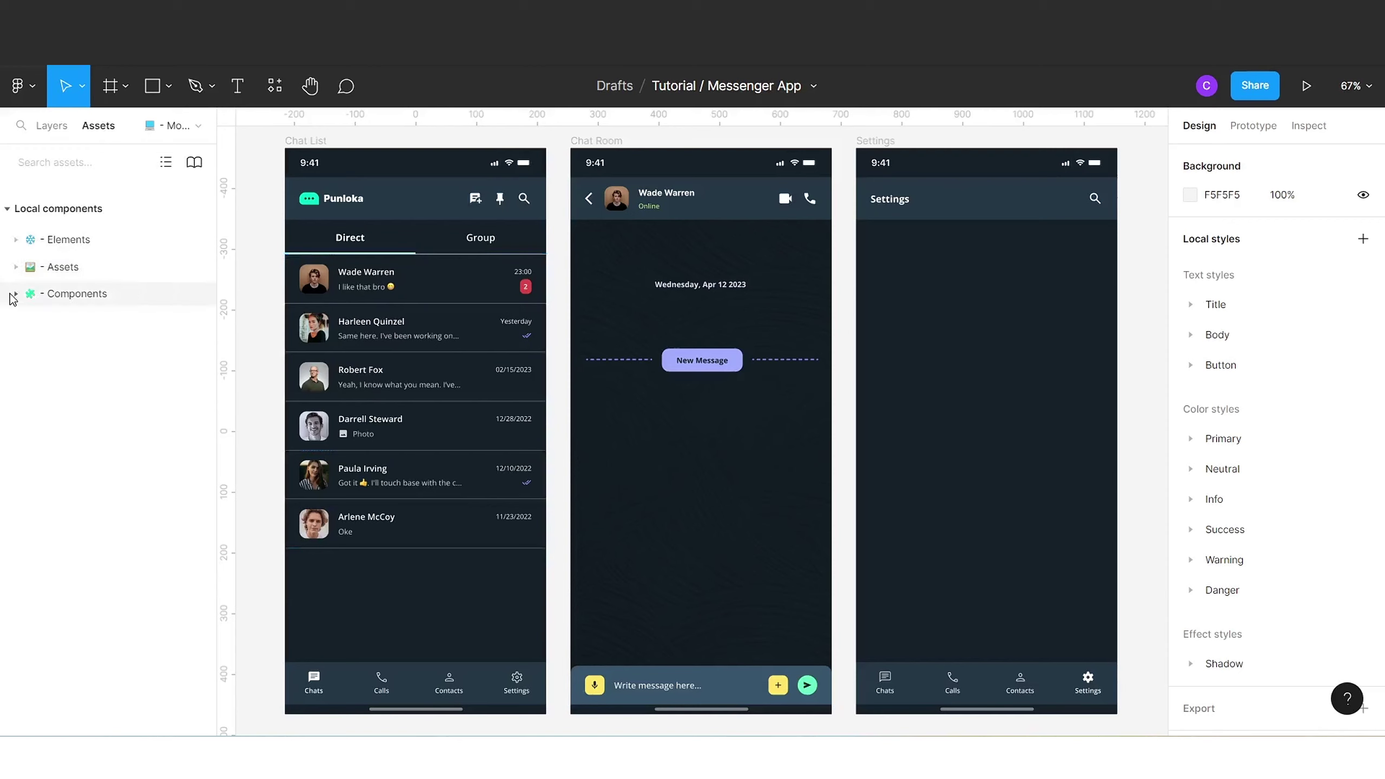
{"action": "left_click", "coordinate": [16, 294]}
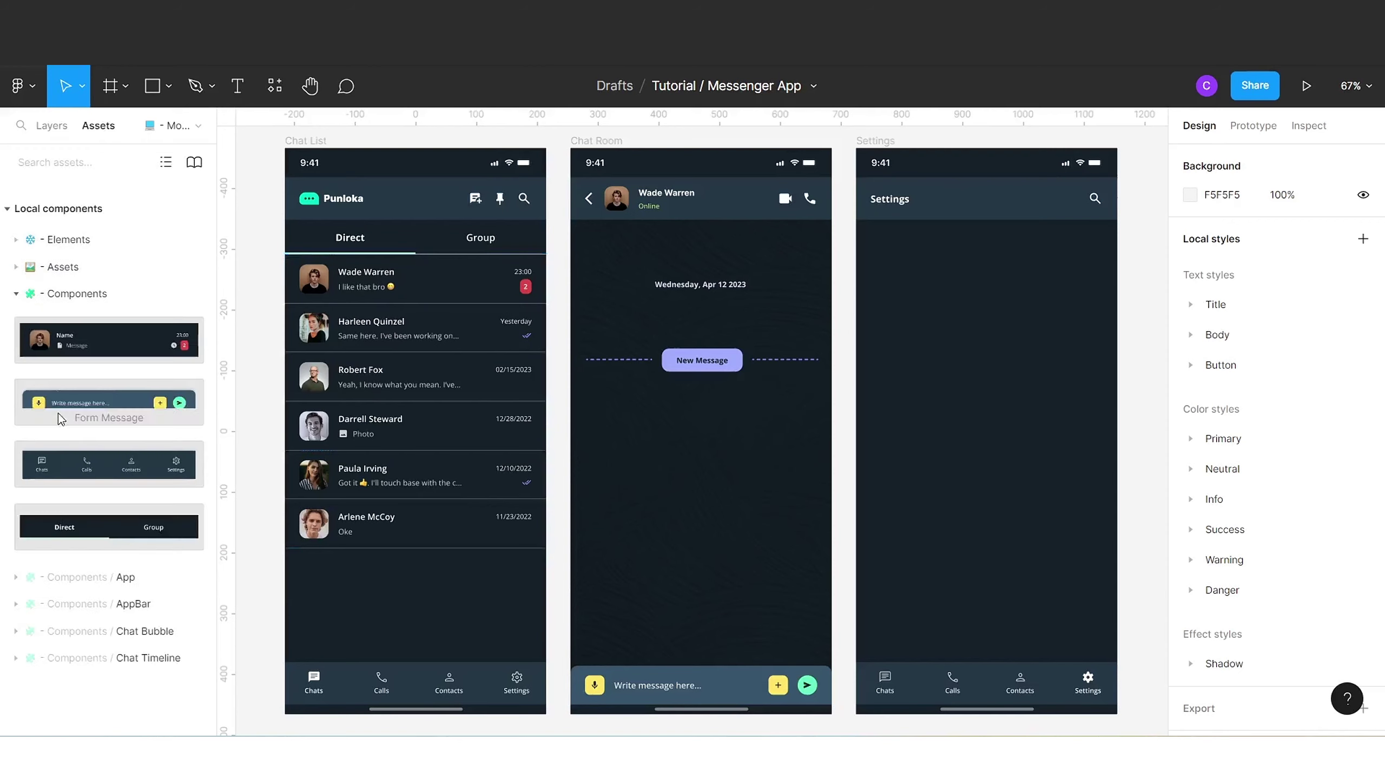
{"action": "left_click", "coordinate": [15, 631]}
{"action": "scroll", "coordinate": [76, 616], "scroll_direction": "down", "scroll_amount": 1}
{"action": "left_click_drag", "start_coordinate": [87, 619], "coordinate": [683, 464]}
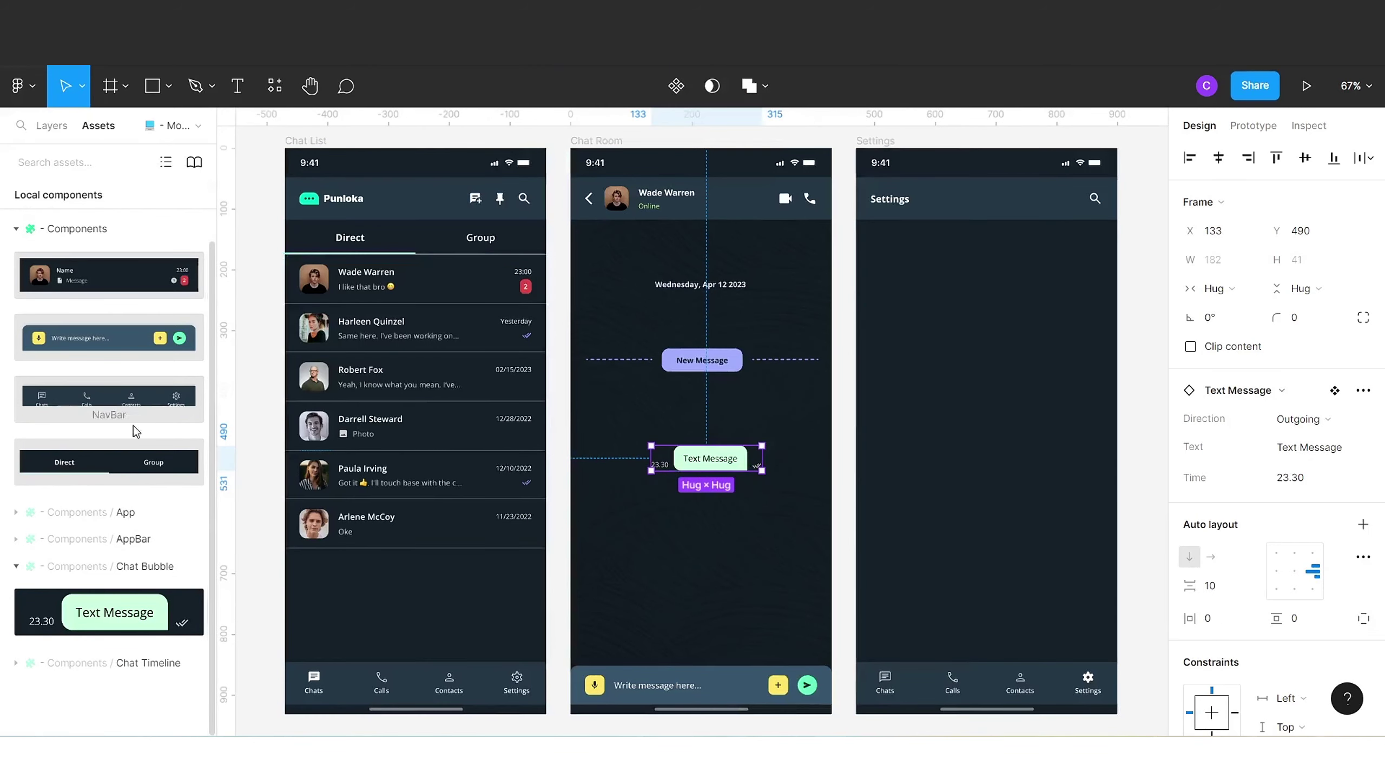
{"action": "left_click", "coordinate": [51, 125]}
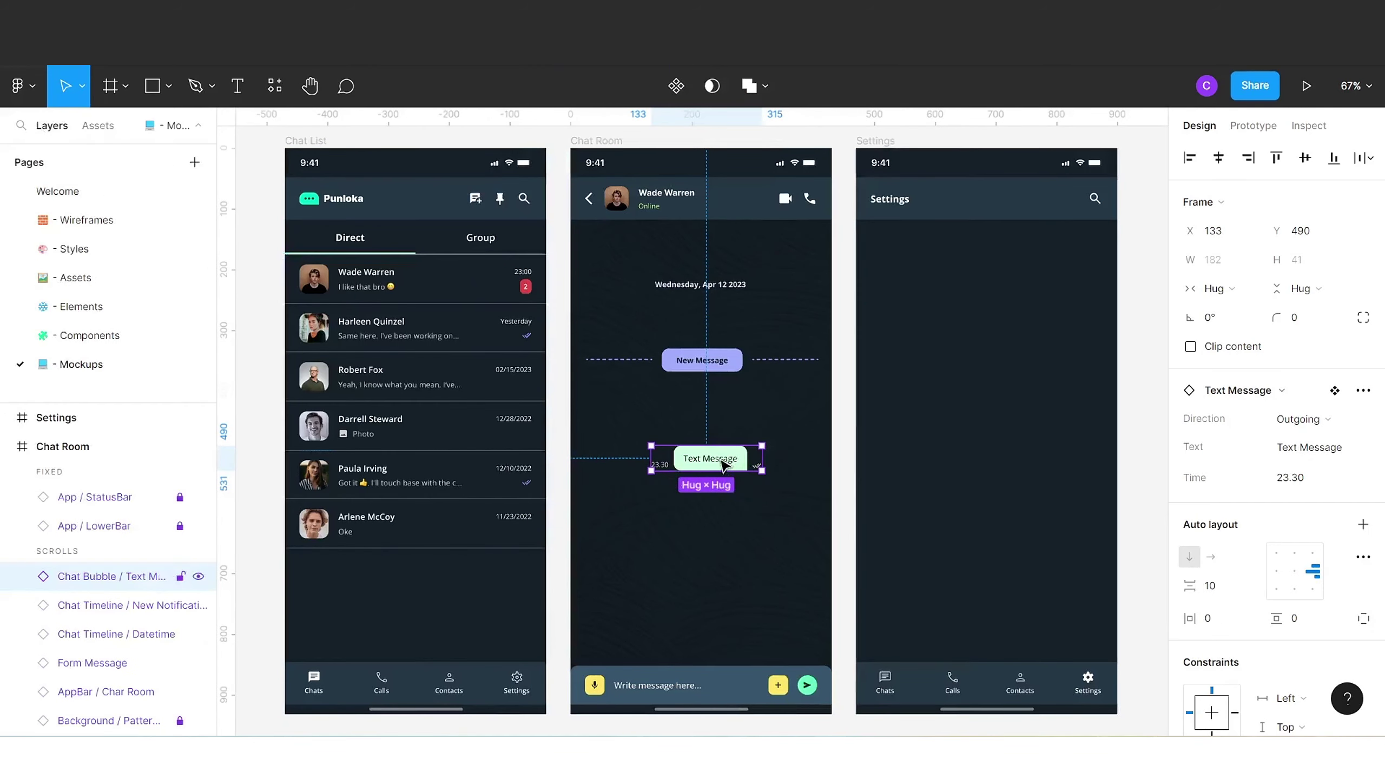
{"action": "left_click_drag", "start_coordinate": [709, 463], "coordinate": [694, 437]}
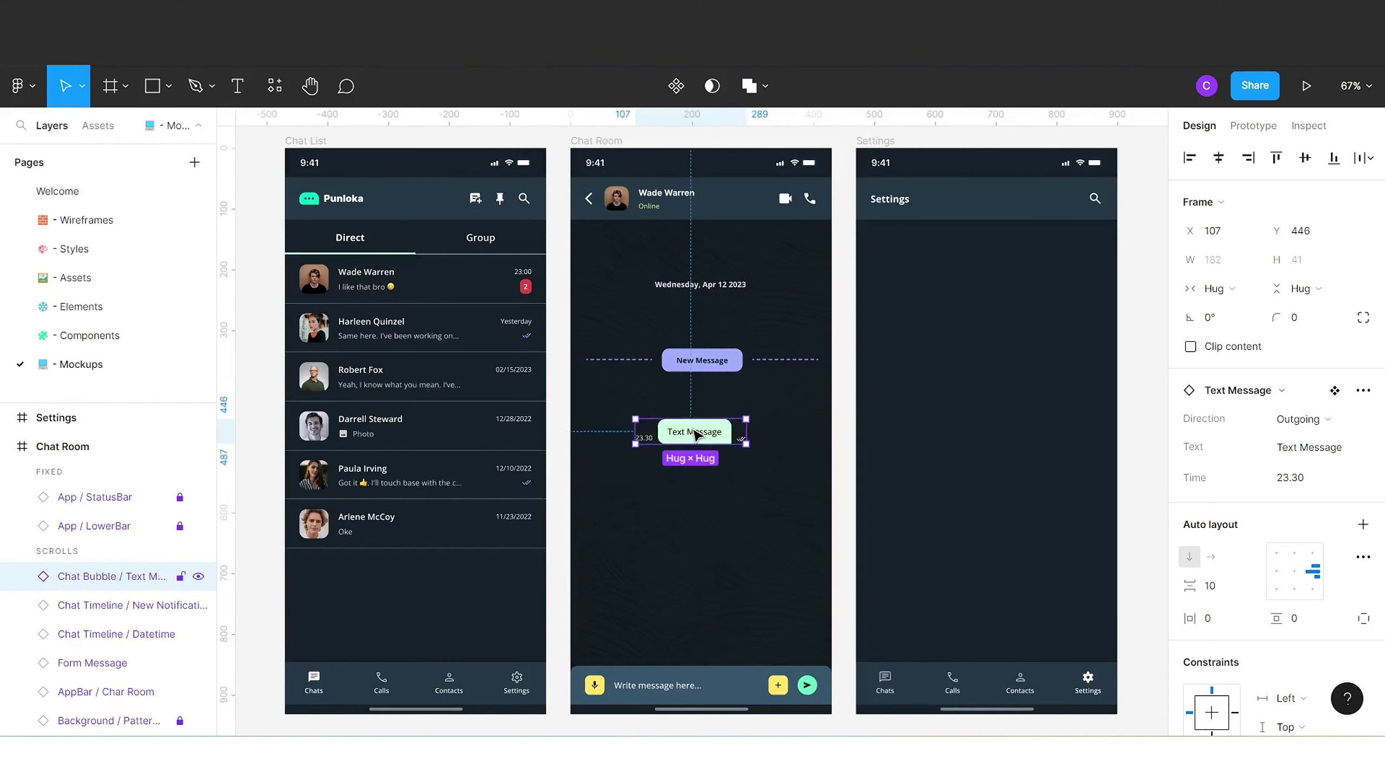
- Wrap the date label, New Message notification and text bubble in a vertical auto layout with 16 spacing between items
{"action": "left_click", "coordinate": [701, 284]}
{"action": "left_click", "coordinate": [703, 361], "text": "shift"}
{"action": "left_click", "coordinate": [709, 436], "text": "shift"}
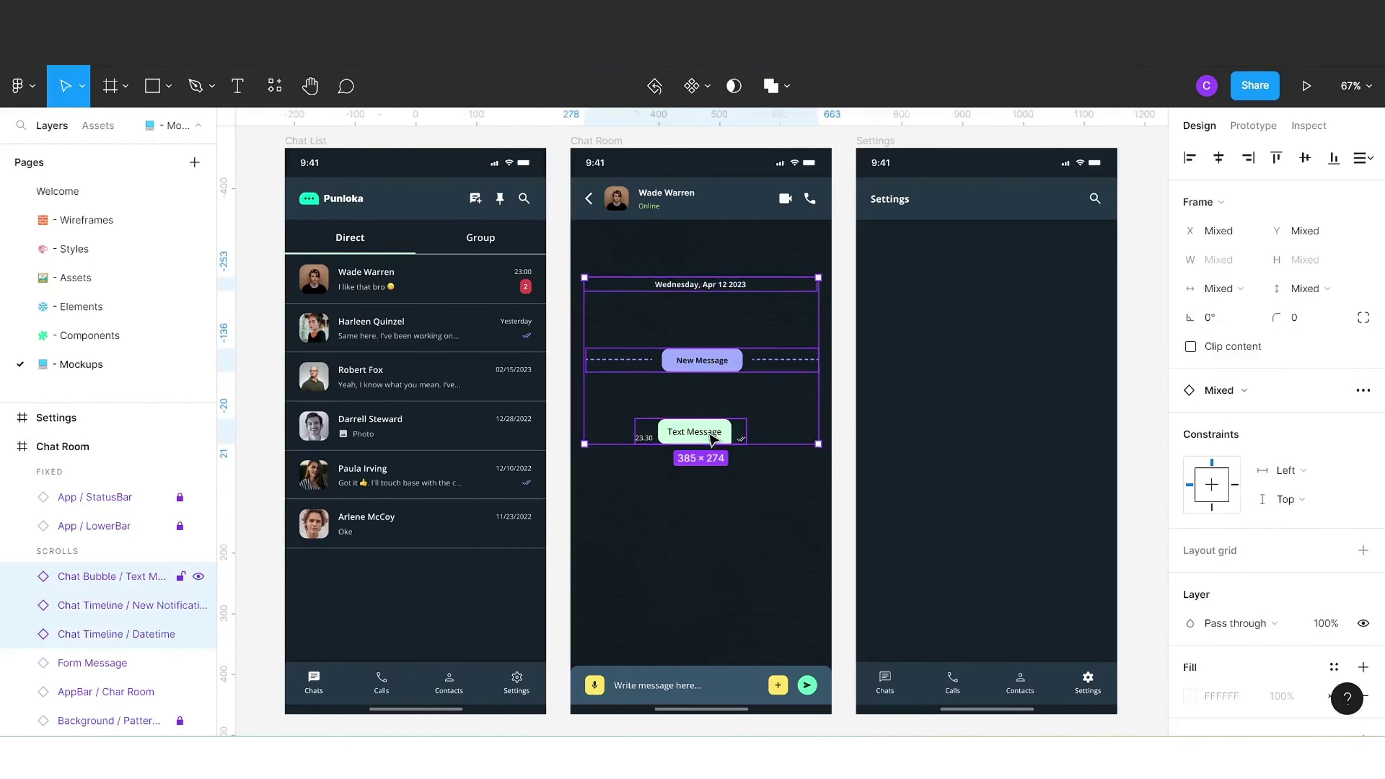
{"action": "left_click", "coordinate": [711, 495]}
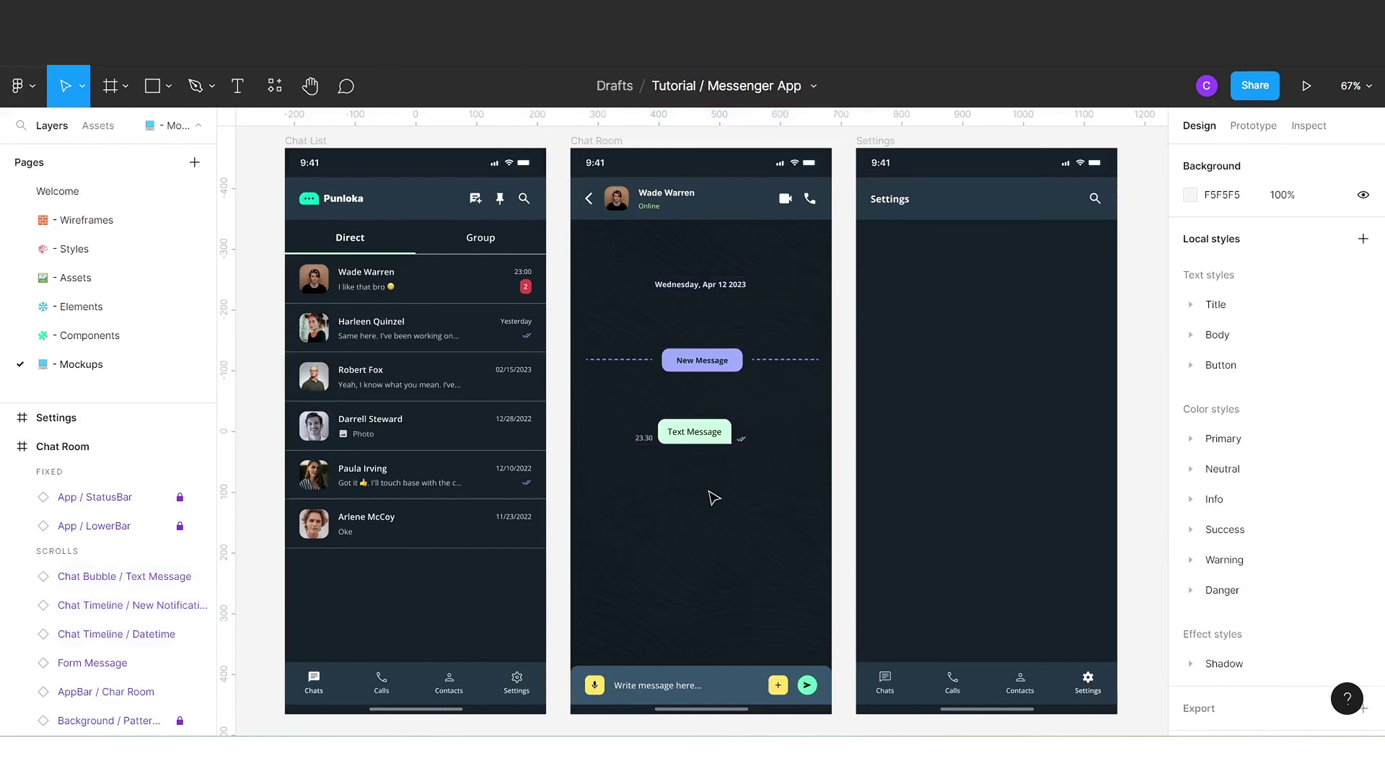
{"action": "left_click", "coordinate": [701, 431]}
{"action": "left_click", "coordinate": [702, 360], "text": "shift"}
{"action": "left_click", "coordinate": [704, 288], "text": "shift"}
{"action": "right_click", "coordinate": [703, 296]}
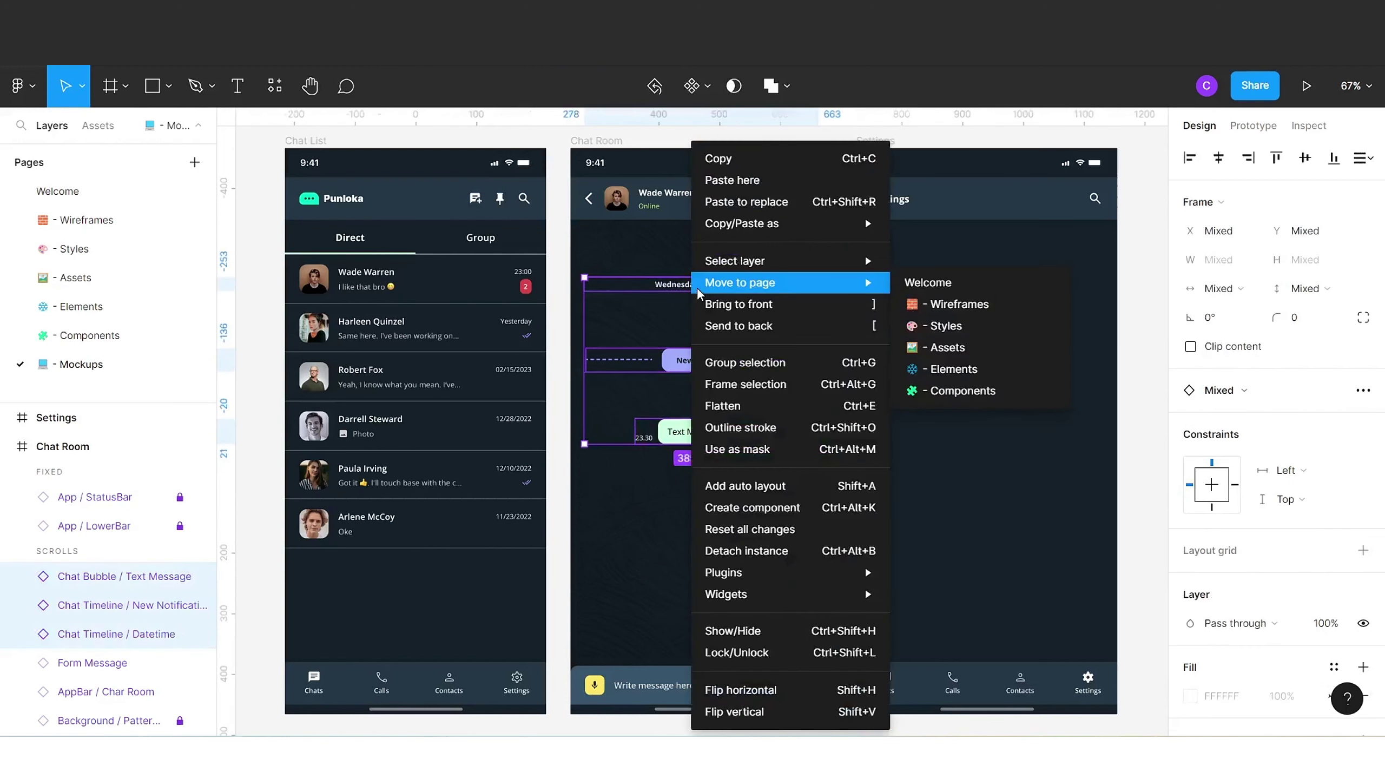
{"action": "left_click", "coordinate": [740, 490]}
{"action": "left_click", "coordinate": [1241, 457]}
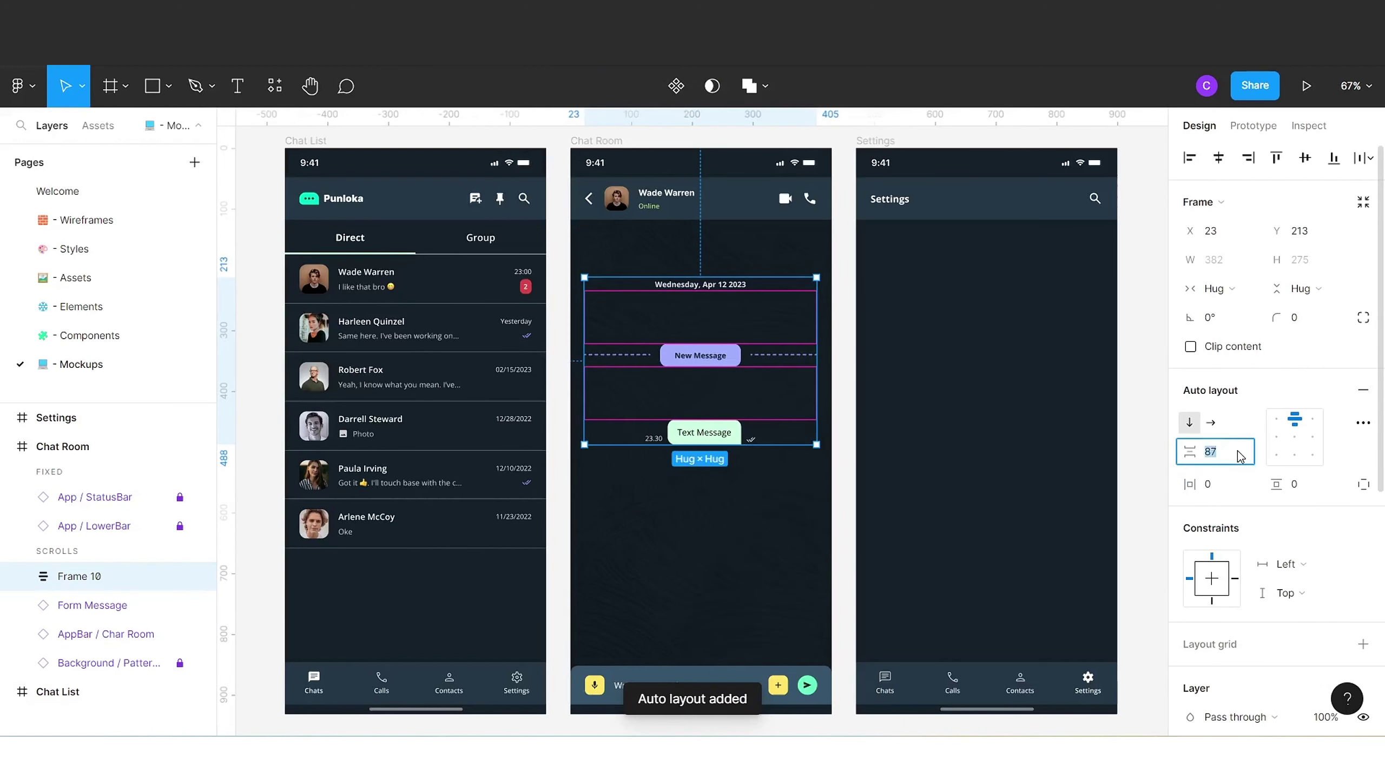
{"action": "key", "text": "Return"}
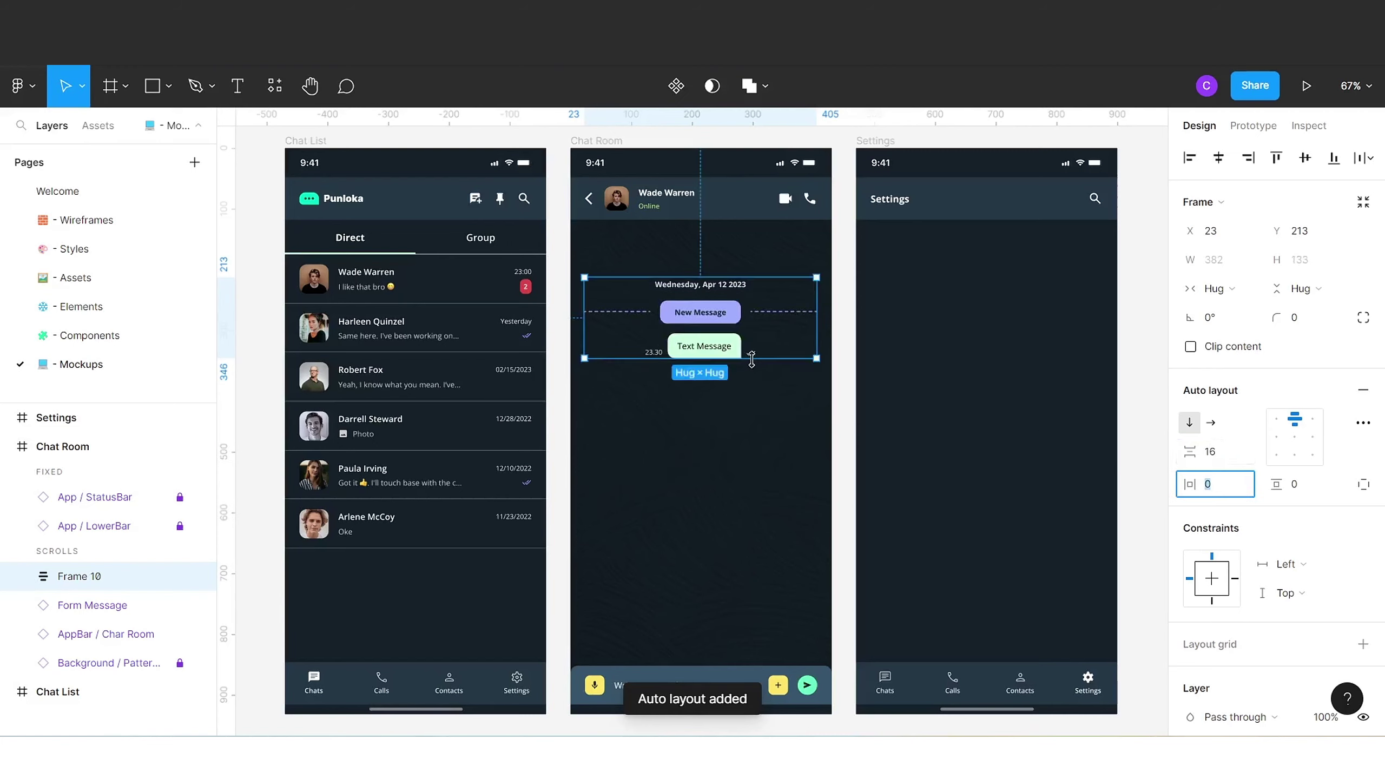
{"action": "left_click", "coordinate": [756, 384]}
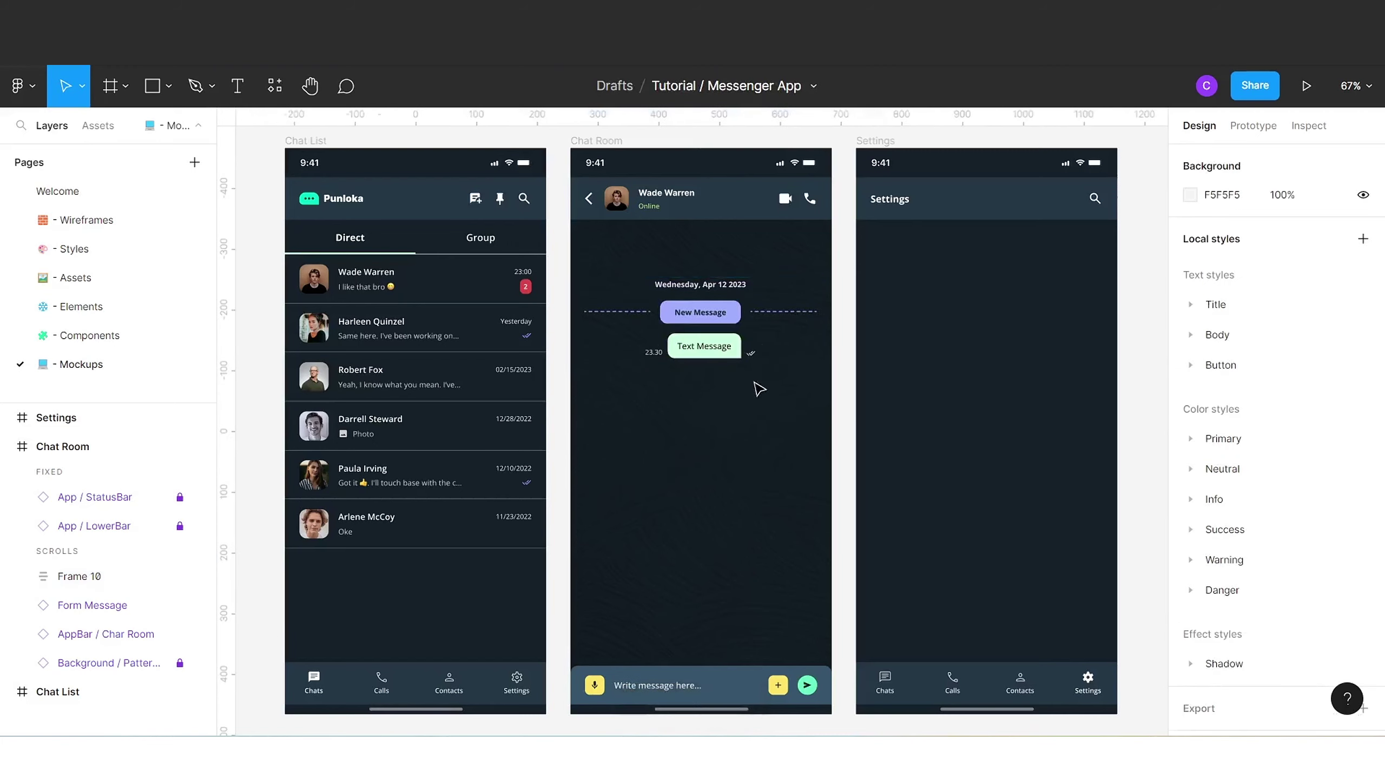
- Change the new auto layout frame's width from hugging its contents to a fixed 430
{"action": "left_click", "coordinate": [753, 331]}
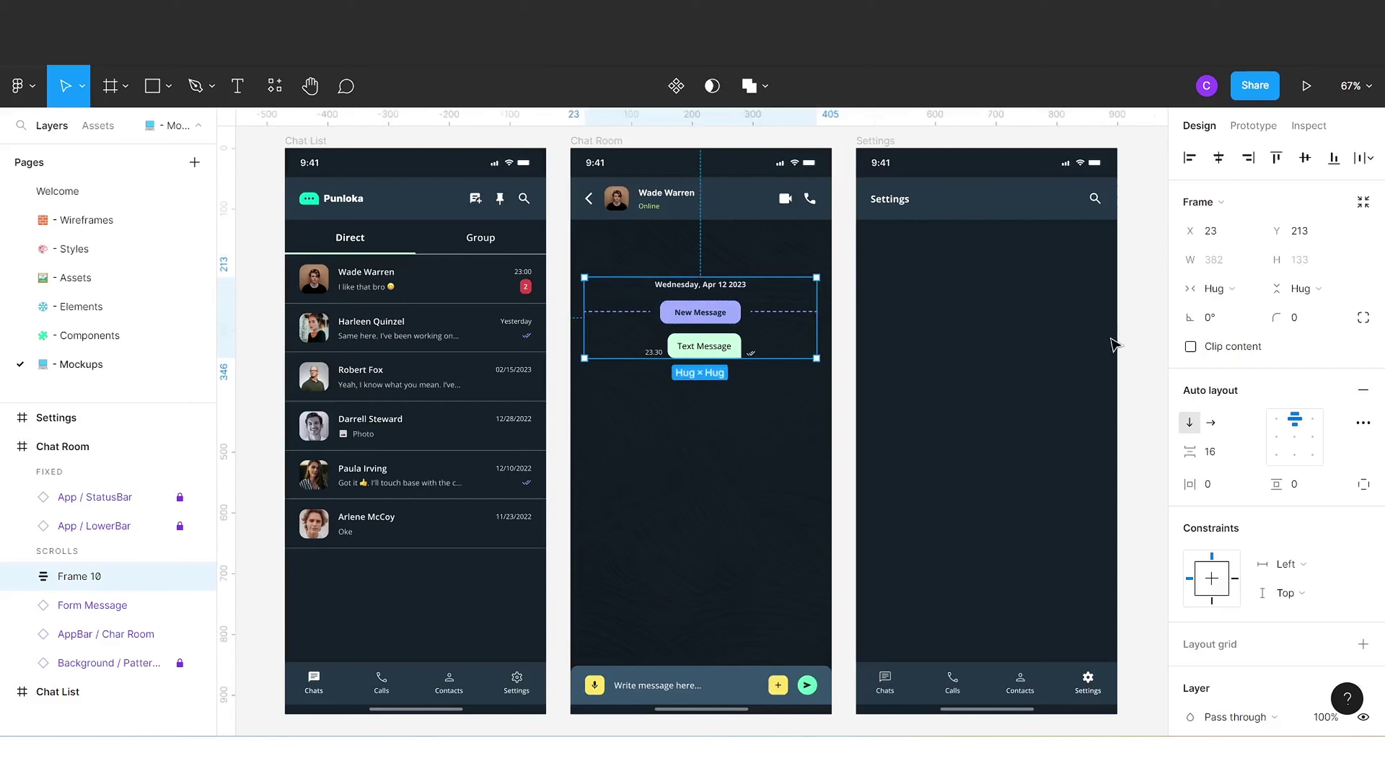
{"action": "left_click", "coordinate": [1236, 289]}
{"action": "left_click", "coordinate": [1241, 266]}
{"action": "left_click", "coordinate": [1233, 260]}
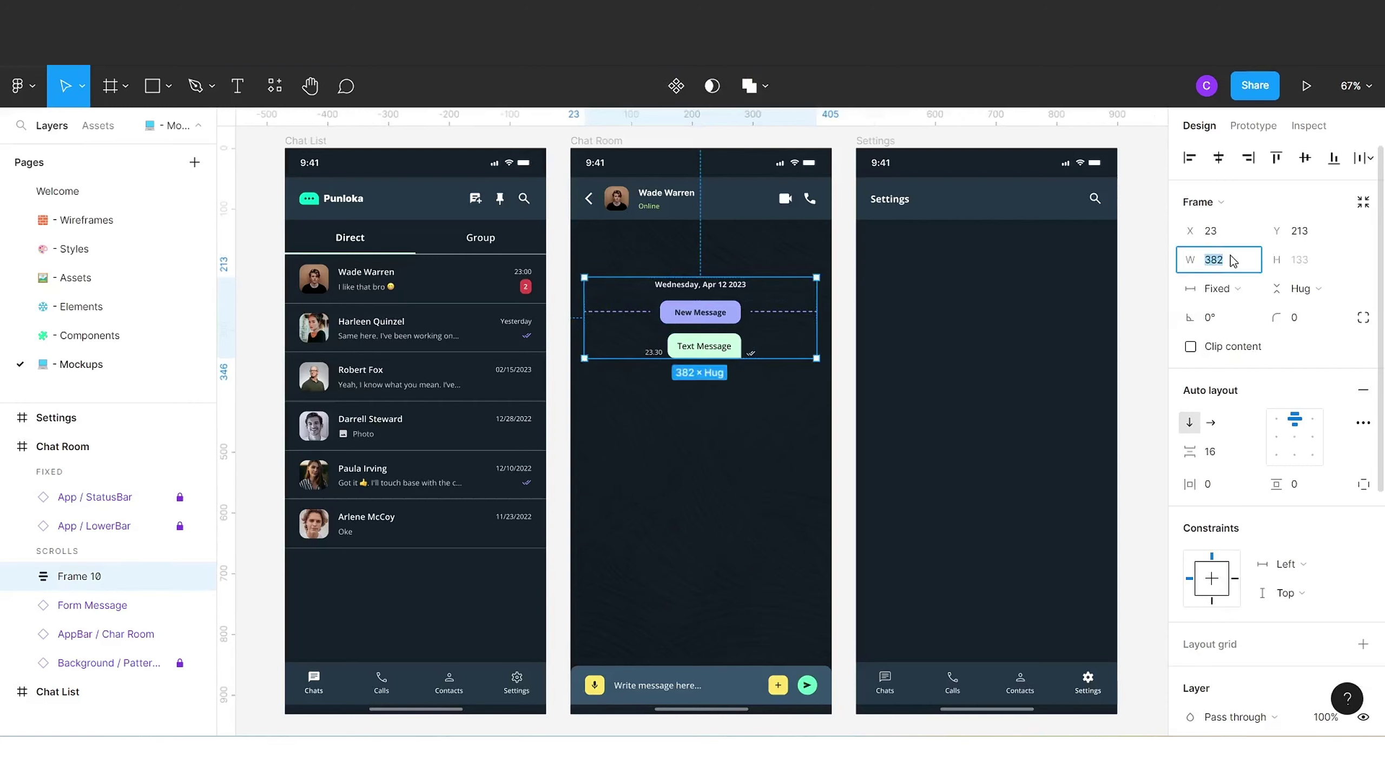
{"action": "type", "text": "430"}
{"action": "key", "text": "Tab"}
{"action": "key", "text": "Return"}
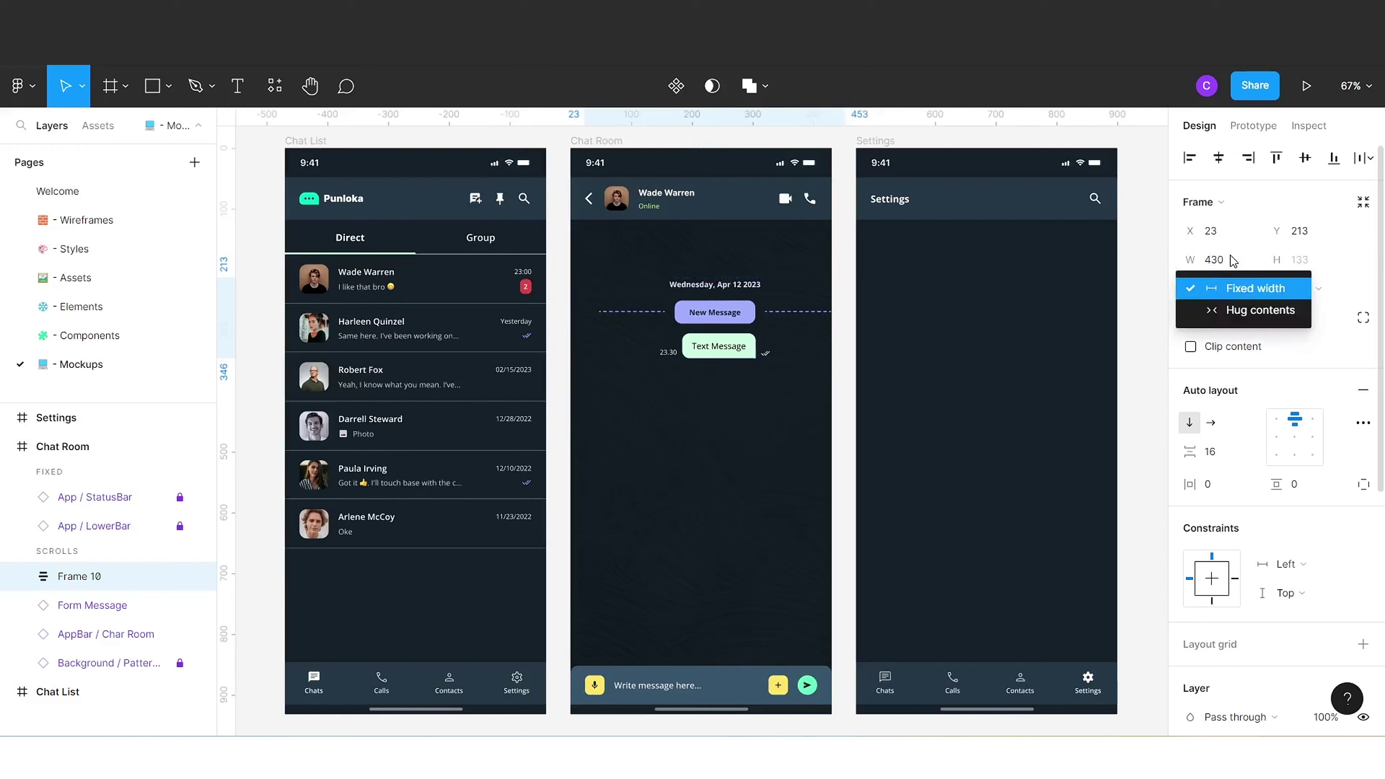
{"action": "left_click", "coordinate": [1234, 261]}
{"action": "left_click", "coordinate": [1234, 260]}
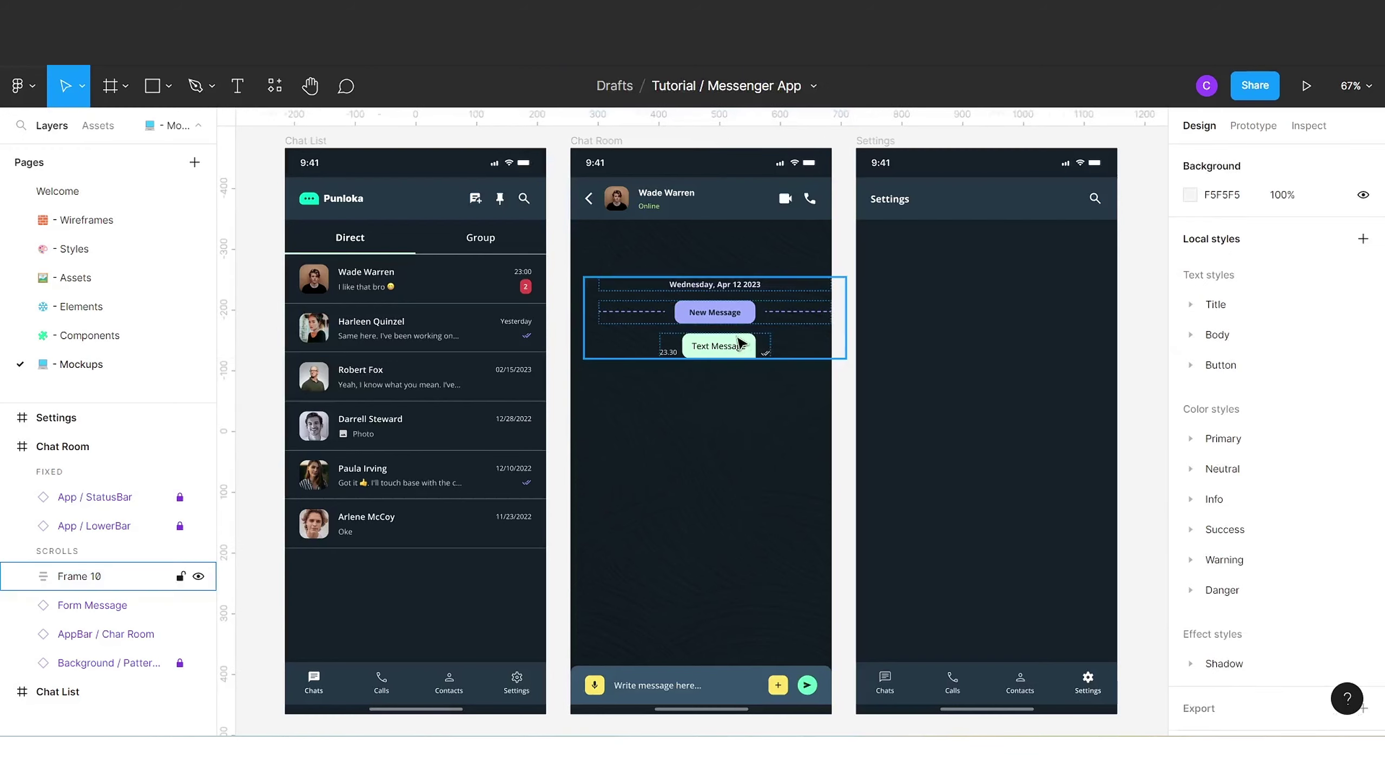
- Set the auto layout frame's horizontal padding to 24 and center it horizontally in the Chat Room frame
{"action": "left_click", "coordinate": [1211, 483]}
{"action": "type", "text": "24"}
{"action": "left_click", "coordinate": [773, 504]}
{"action": "left_click", "coordinate": [771, 319]}
{"action": "left_click", "coordinate": [1221, 157]}
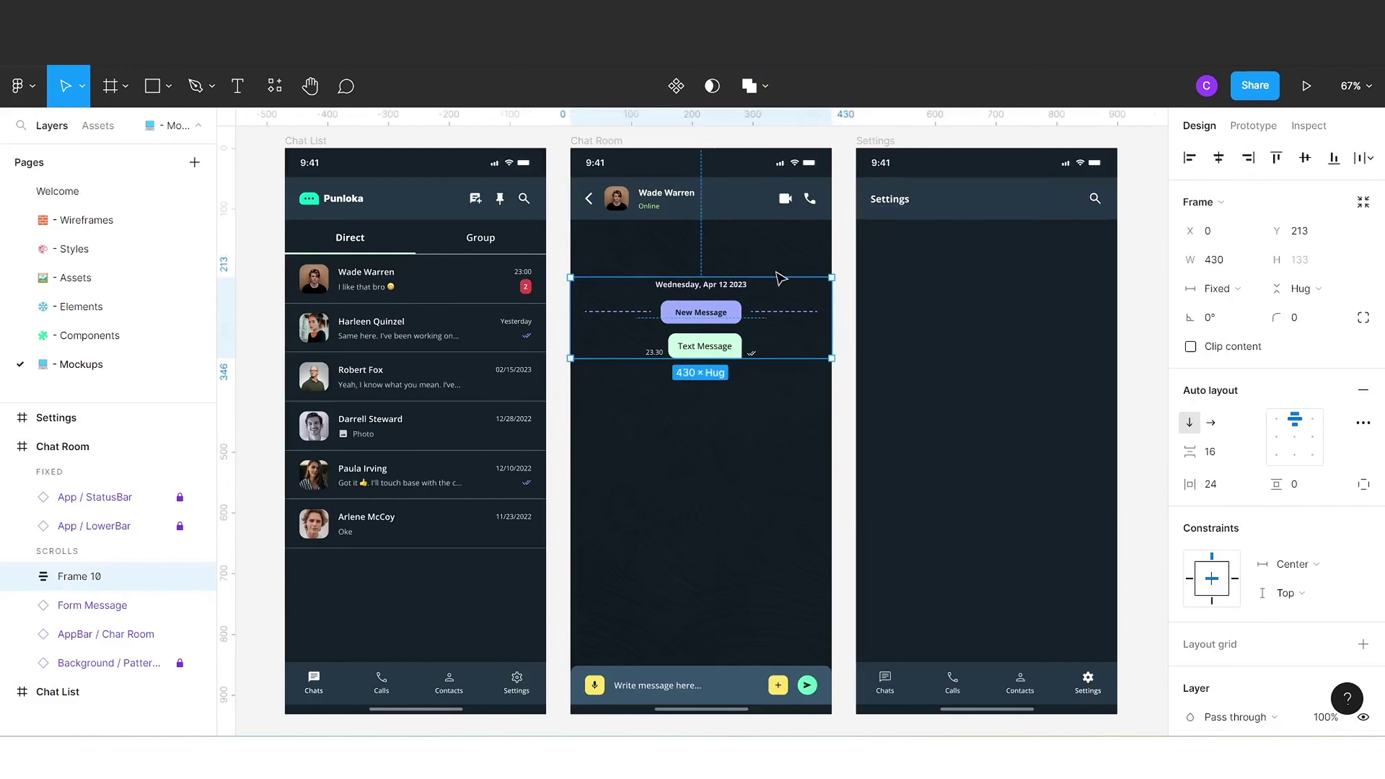
- Set the vertical spacing between the Chat Room app bar and the auto layout frame to 32
{"action": "left_click", "coordinate": [744, 216]}
{"action": "left_click", "coordinate": [790, 306], "text": "shift"}
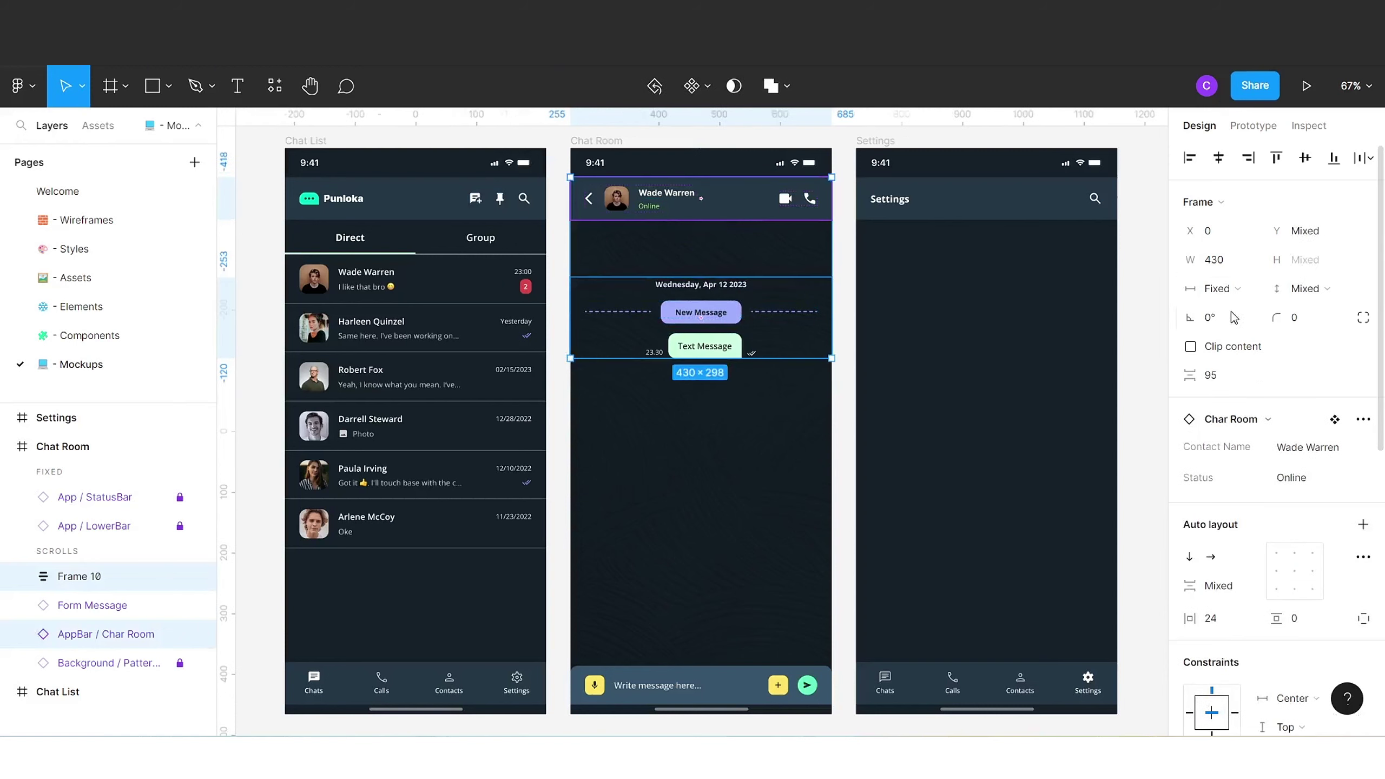
{"action": "left_click", "coordinate": [1221, 380]}
{"action": "type", "text": "32"}
{"action": "key", "text": "Return"}
{"action": "left_click", "coordinate": [780, 412]}
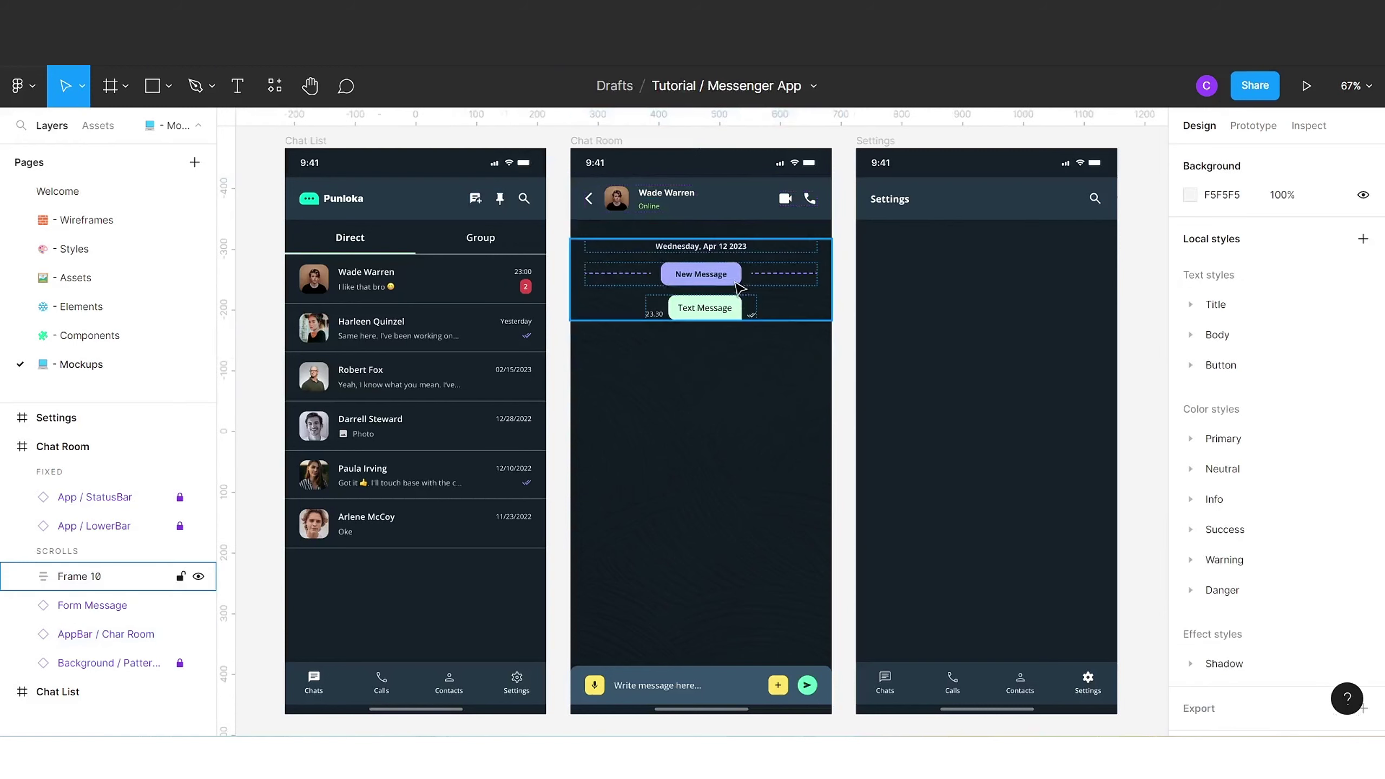
- Rename the auto layout frame in the Chat Room mockup as Chat Timeline
{"action": "left_click", "coordinate": [80, 576]}
{"action": "double_click", "coordinate": [97, 577]}
{"action": "type", "text": "Chat Timeline"}
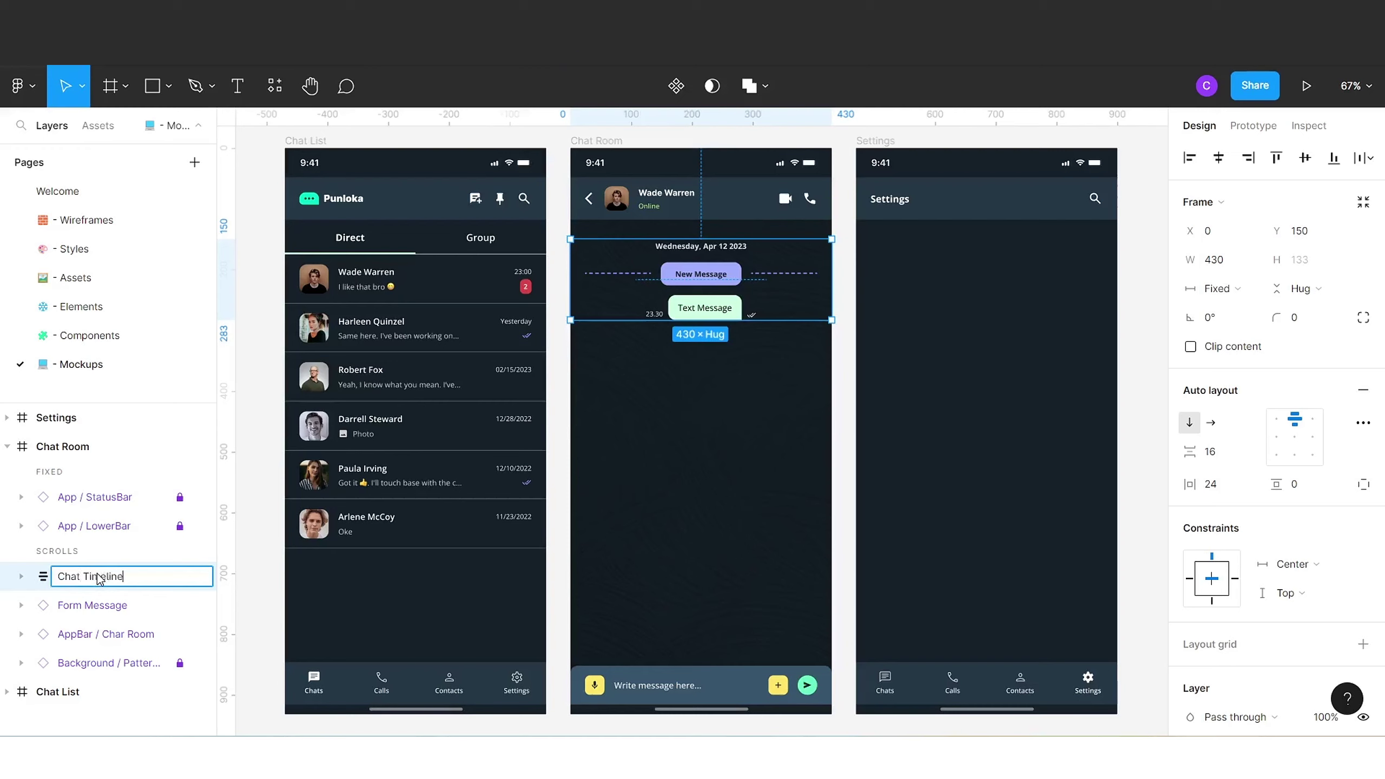
{"action": "left_click", "coordinate": [648, 366]}
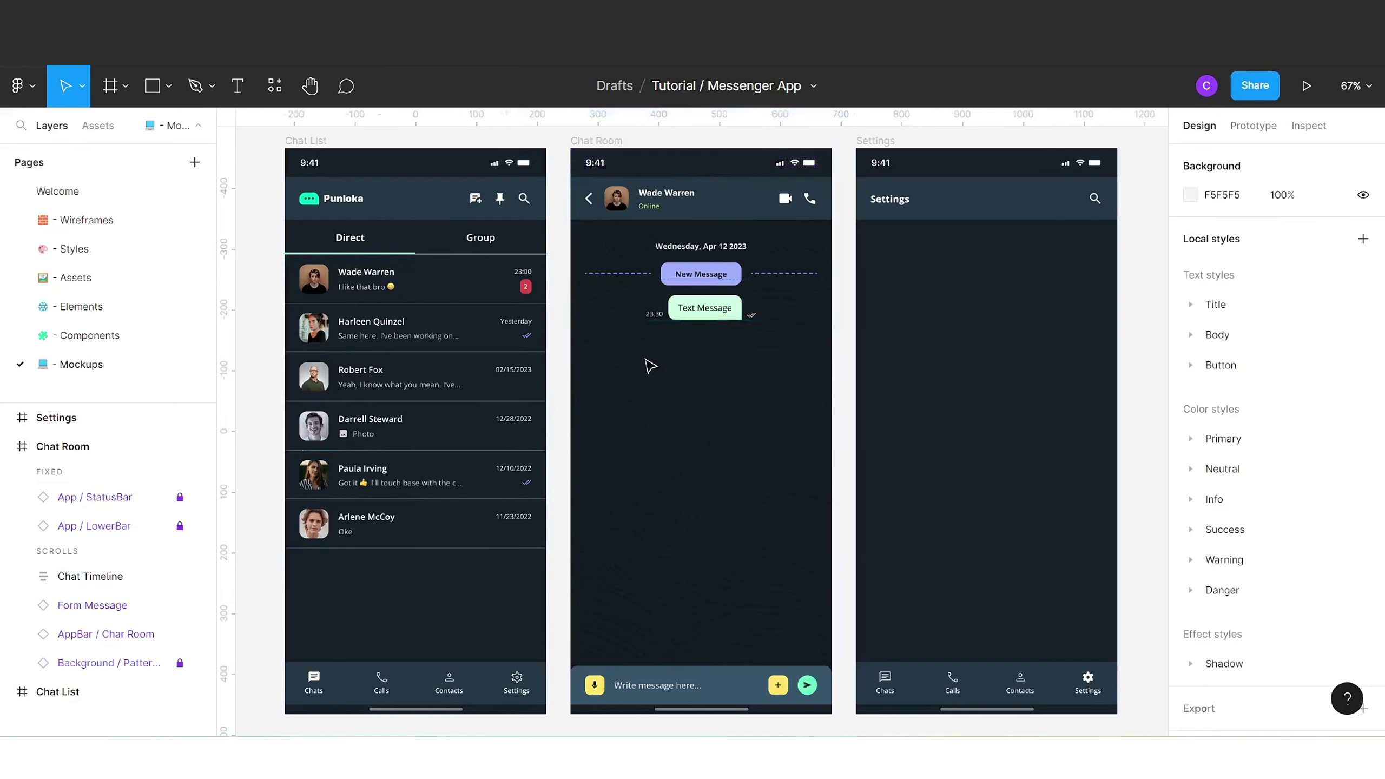
- Make the text message bubble fill the width of the Chat Timeline frame
{"action": "double_click", "coordinate": [679, 320]}
{"action": "left_click", "coordinate": [1215, 288]}
{"action": "left_click", "coordinate": [1215, 267]}
{"action": "left_click", "coordinate": [1216, 288]}
{"action": "left_click", "coordinate": [1255, 329]}
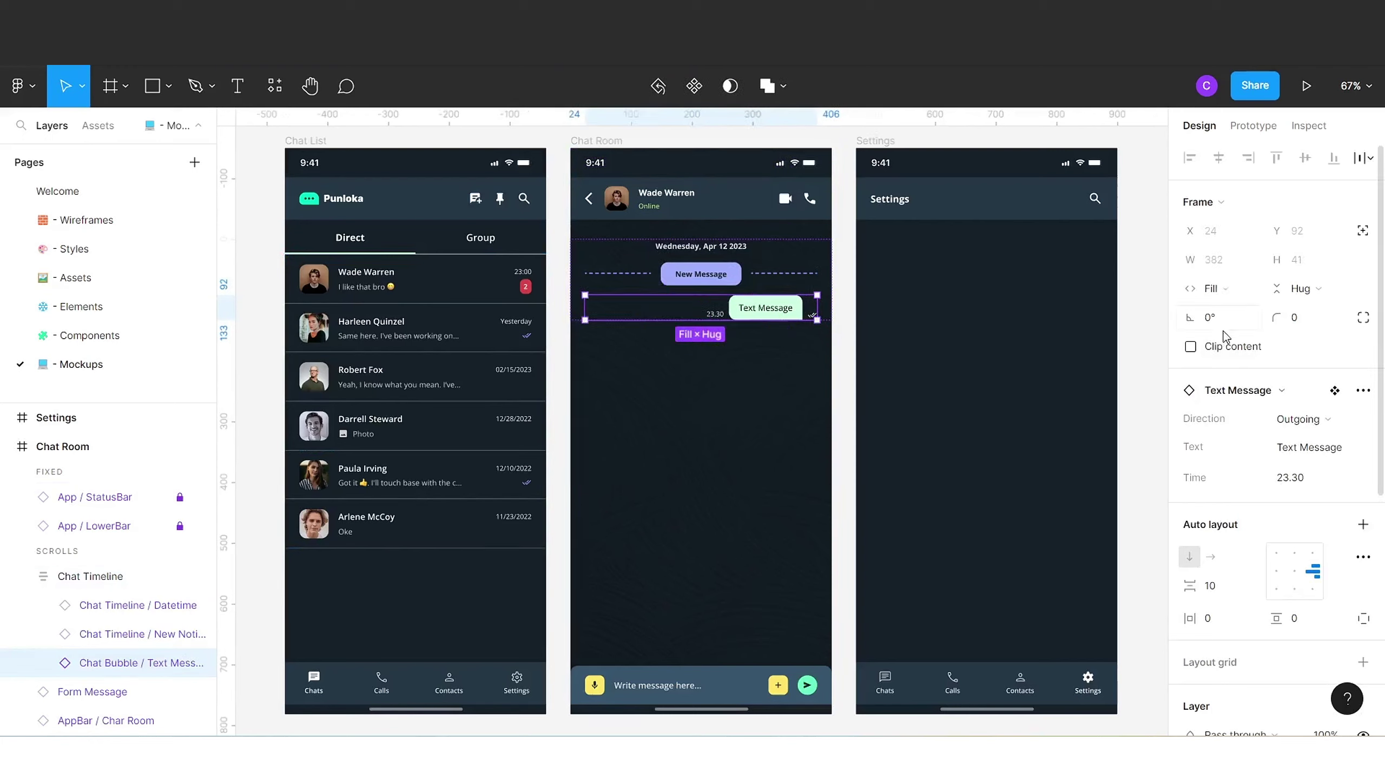
- Move the text message bubble above the New Message notification in the Chat Timeline
{"action": "left_click", "coordinate": [773, 311]}
{"action": "left_click", "coordinate": [657, 321]}
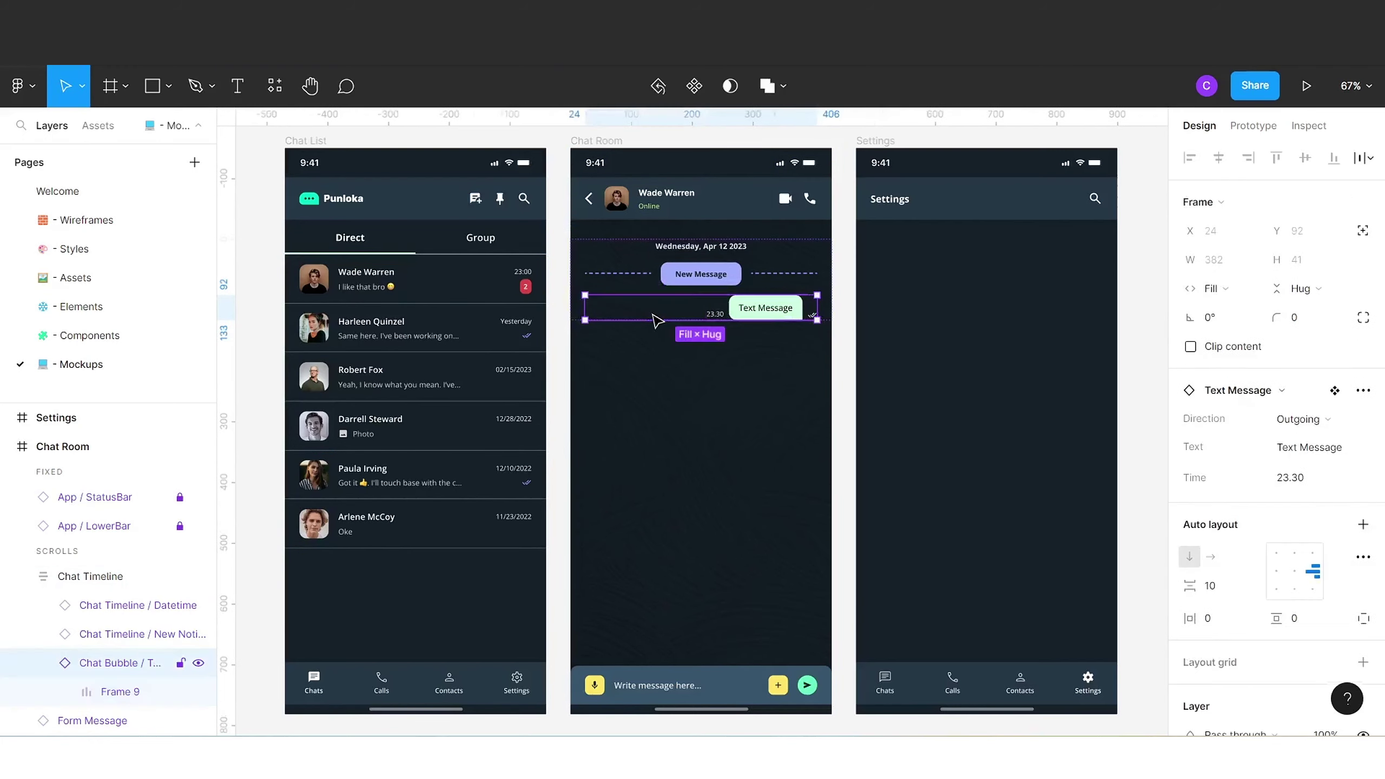
{"action": "key", "text": "Up"}
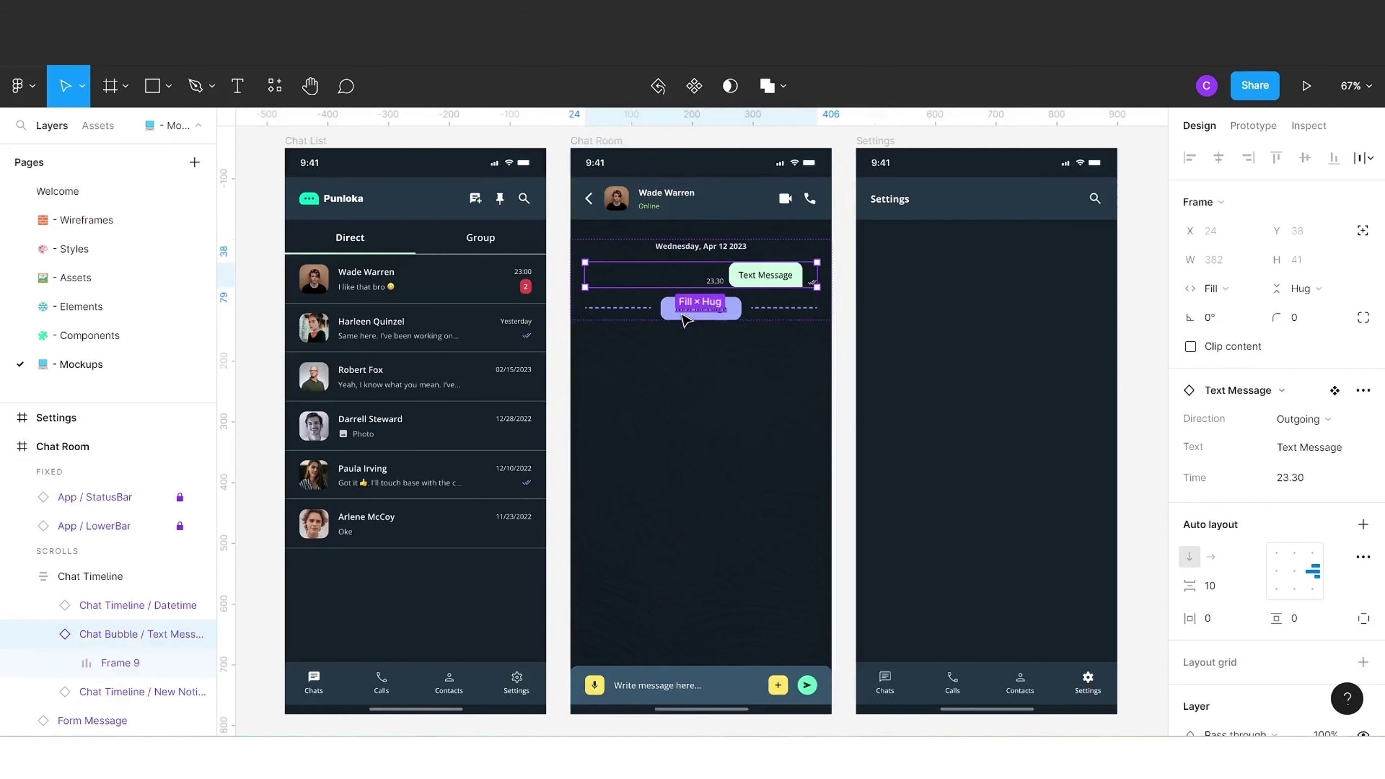
{"action": "left_click", "coordinate": [634, 432]}
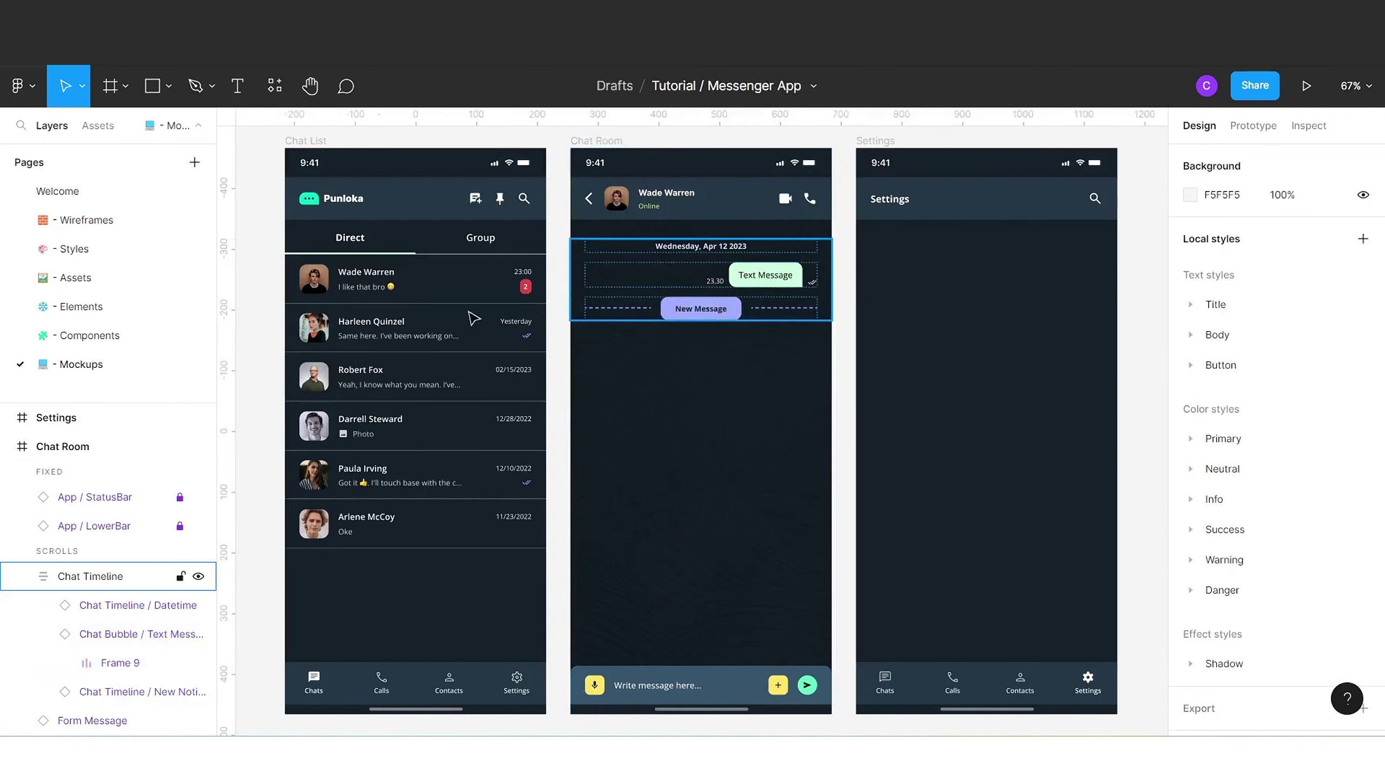
- Check the Chat Room wireframe, and set the mockup's outgoing bubble Text to Hello and Time to 12.43
{"action": "left_click", "coordinate": [112, 224]}
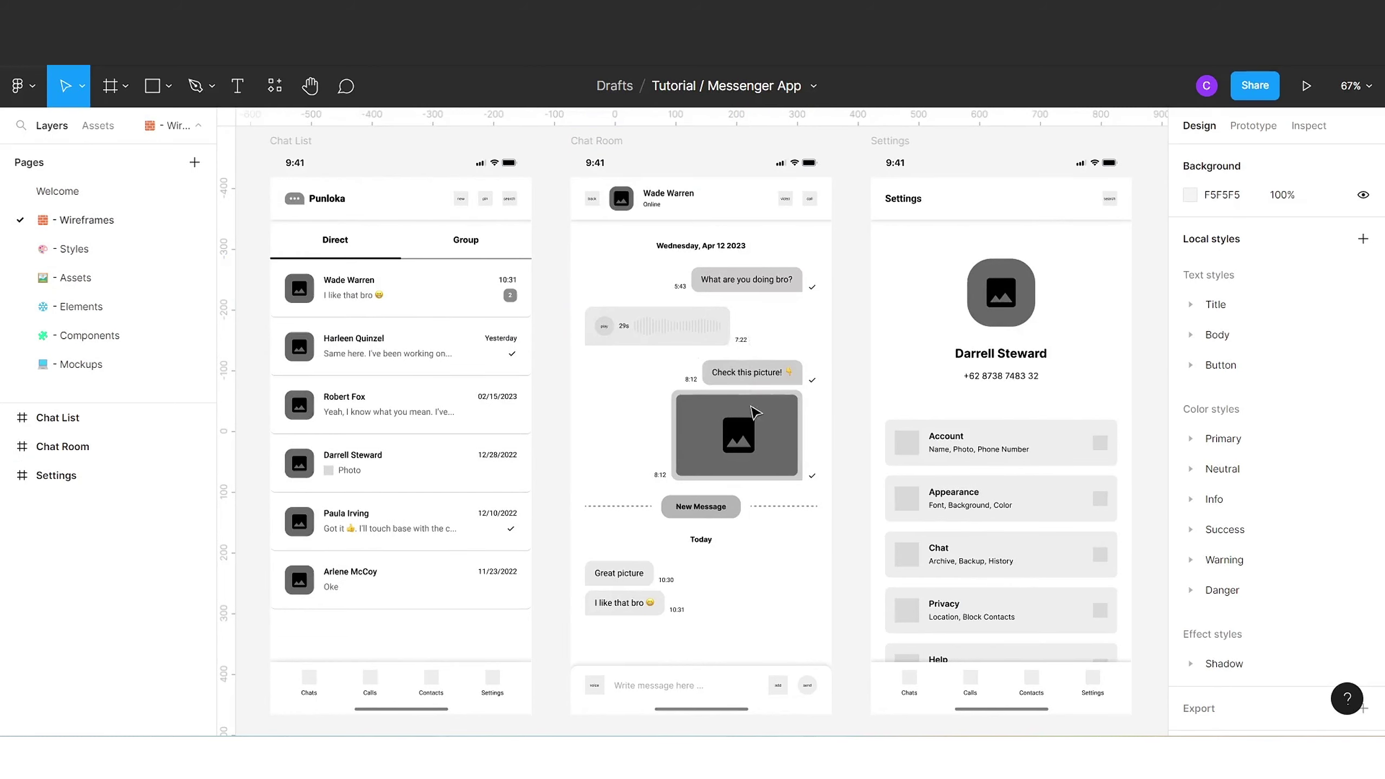
{"action": "left_click", "coordinate": [75, 364]}
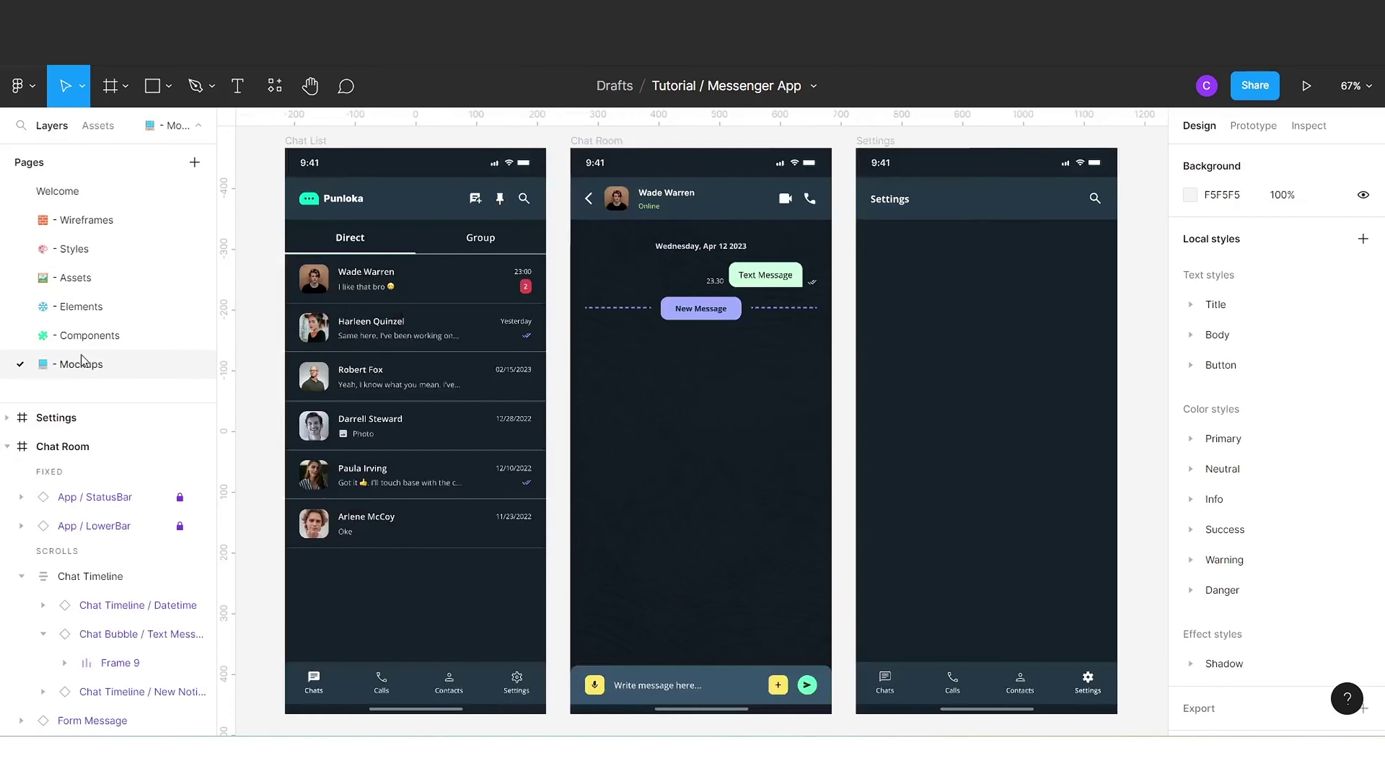
{"action": "double_click", "coordinate": [784, 280]}
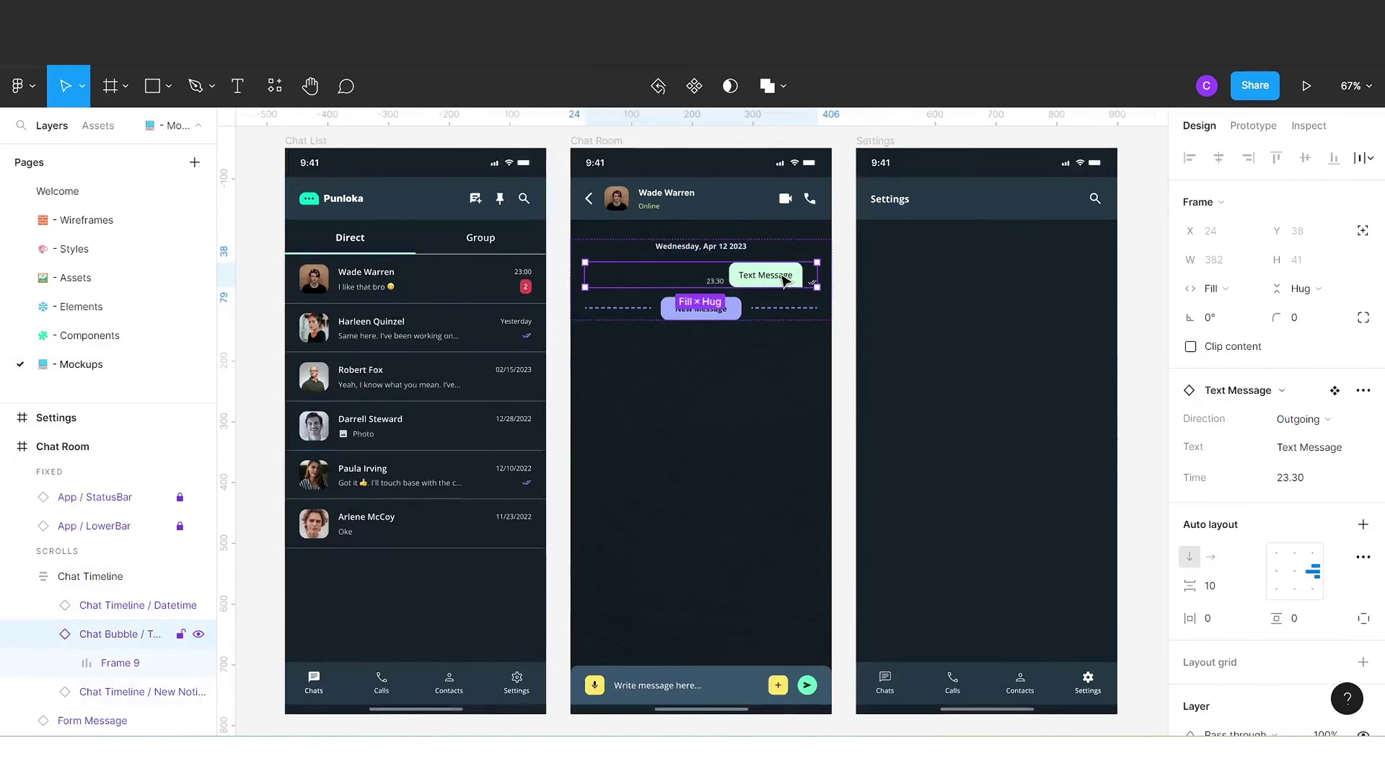
{"action": "left_click", "coordinate": [1322, 447]}
{"action": "type", "text": "H"}
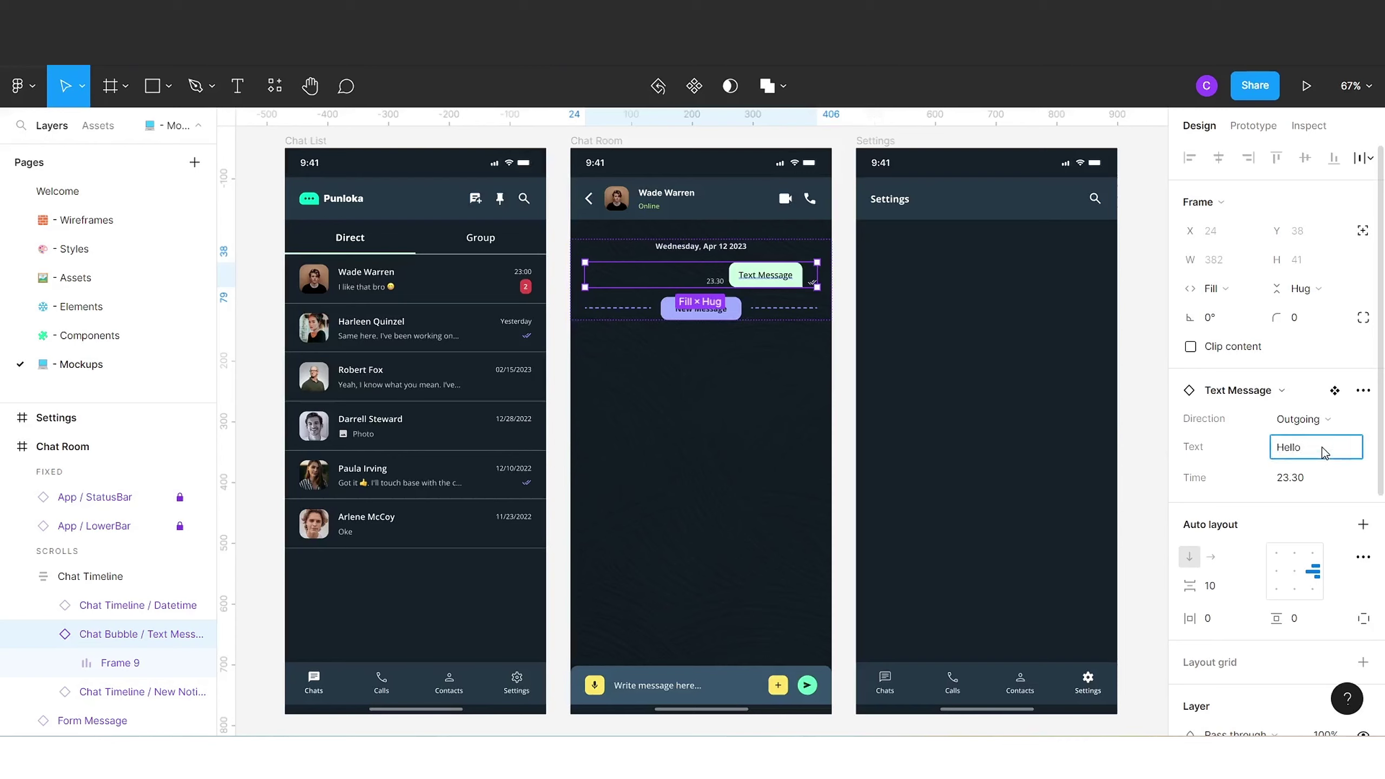
{"action": "type", "text": "ello"}
{"action": "left_click", "coordinate": [1304, 479]}
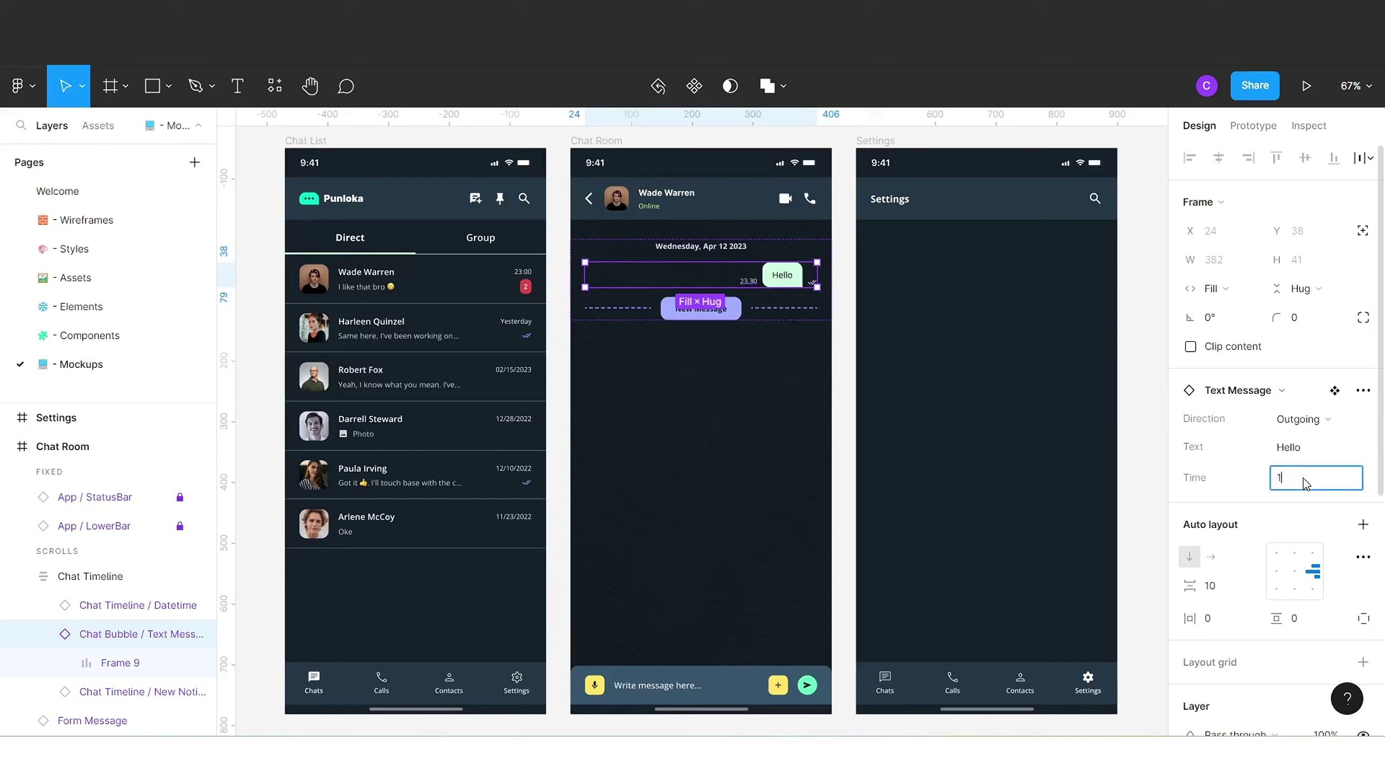
{"action": "type", "text": "12.43"}
{"action": "left_click", "coordinate": [733, 415]}
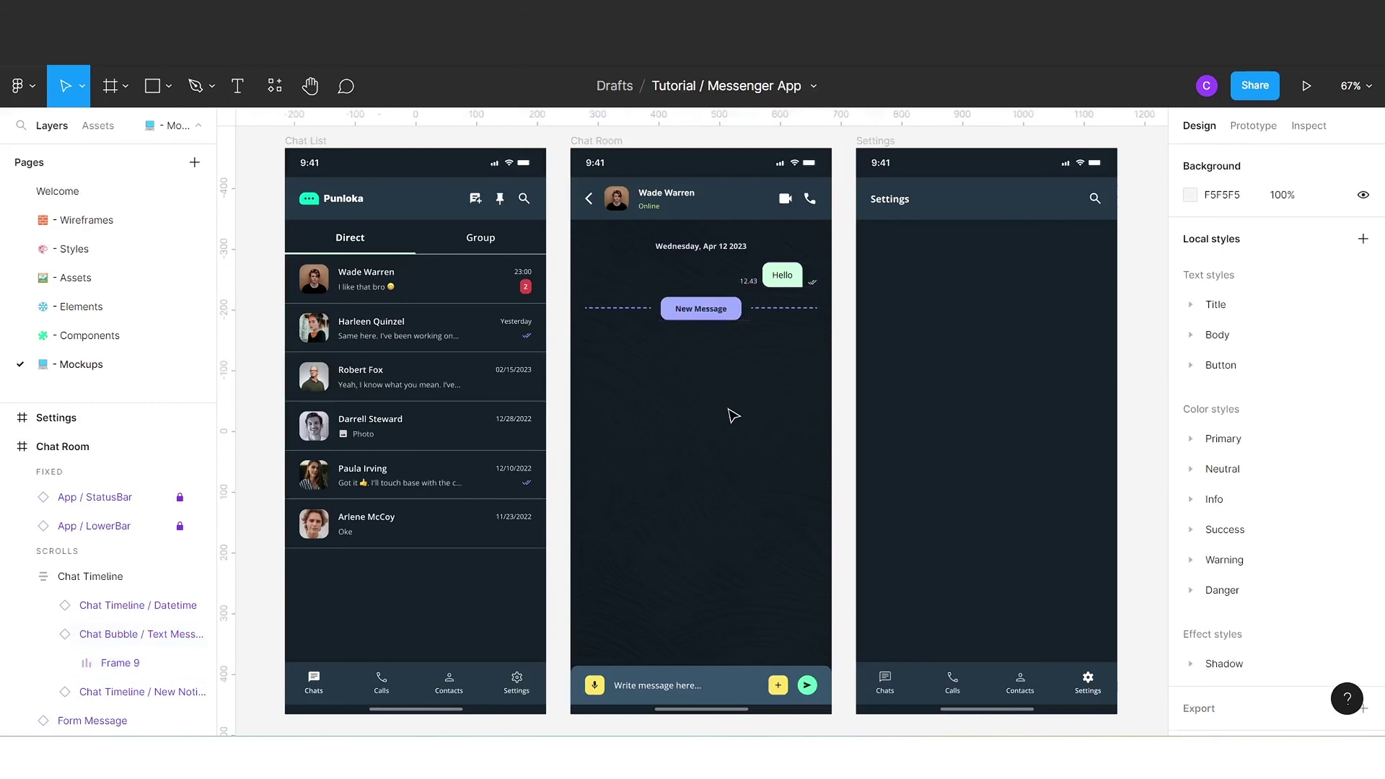
- Duplicate the Hello bubble to below the New Message notification and set the copy's Direction to Incoming
{"action": "double_click", "coordinate": [789, 278]}
{"action": "left_click", "coordinate": [757, 356]}
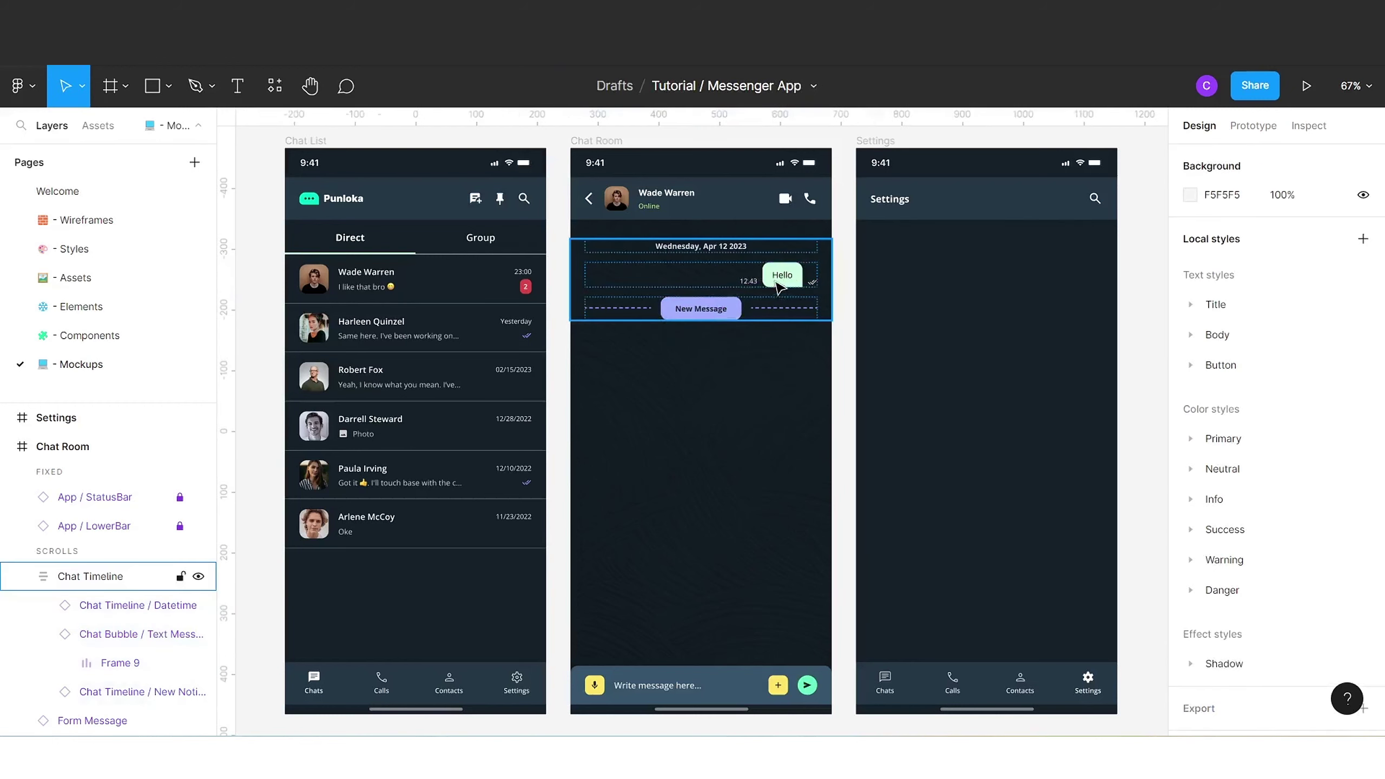
{"action": "double_click", "coordinate": [780, 278]}
{"action": "key", "text": "ctrl+d"}
{"action": "key", "text": "Down"}
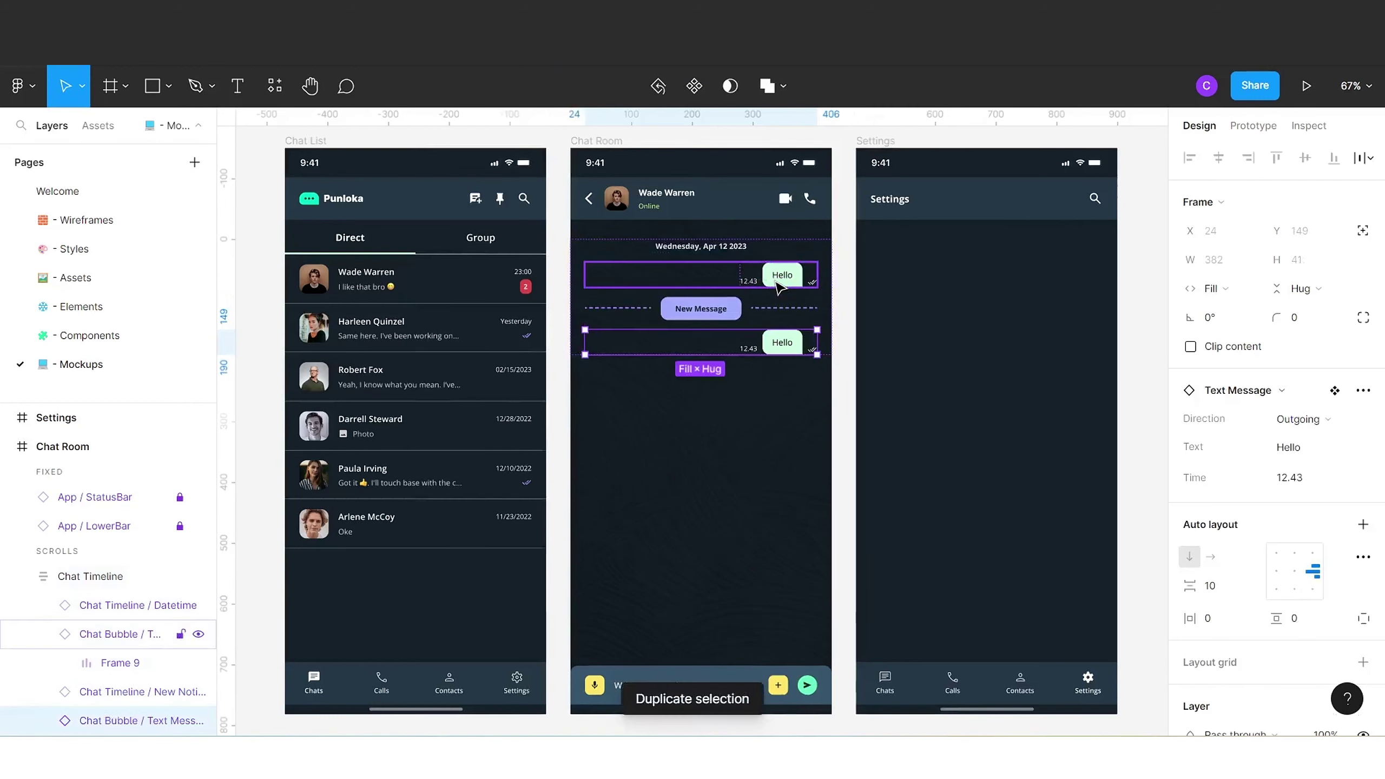
{"action": "left_click", "coordinate": [1303, 419]}
{"action": "left_click", "coordinate": [1303, 441]}
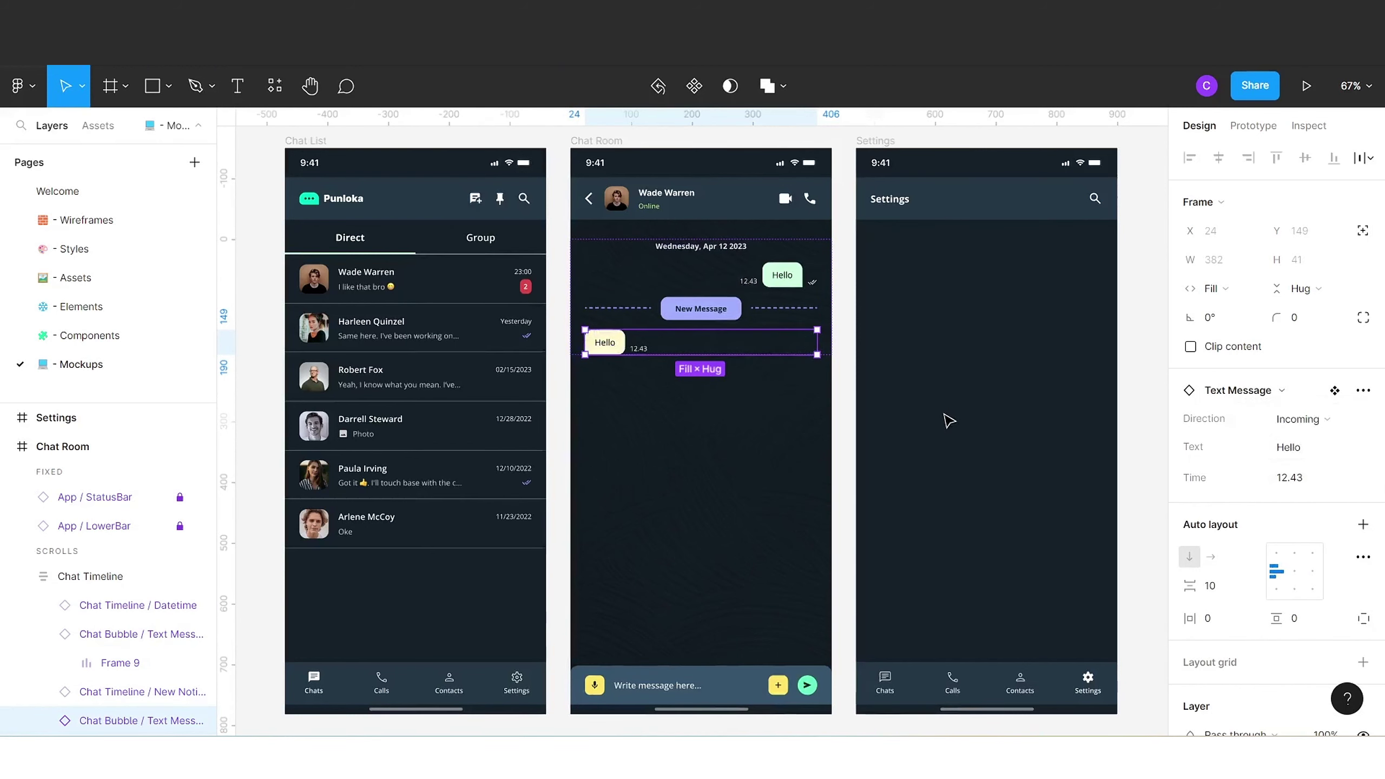
- Set the incoming bubble's Text to Hello World and its Time to 10.21
{"action": "left_click", "coordinate": [1296, 455]}
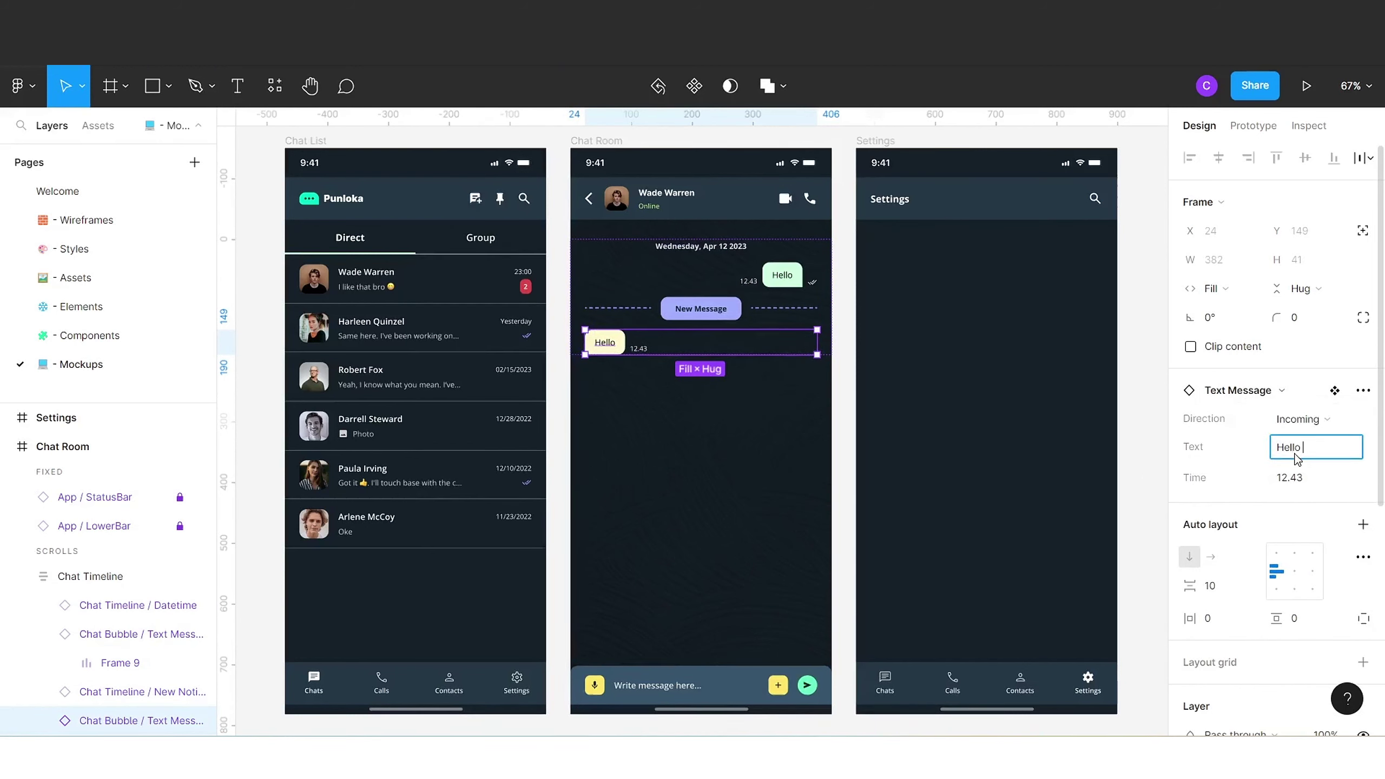
{"action": "left_click", "coordinate": [1301, 478]}
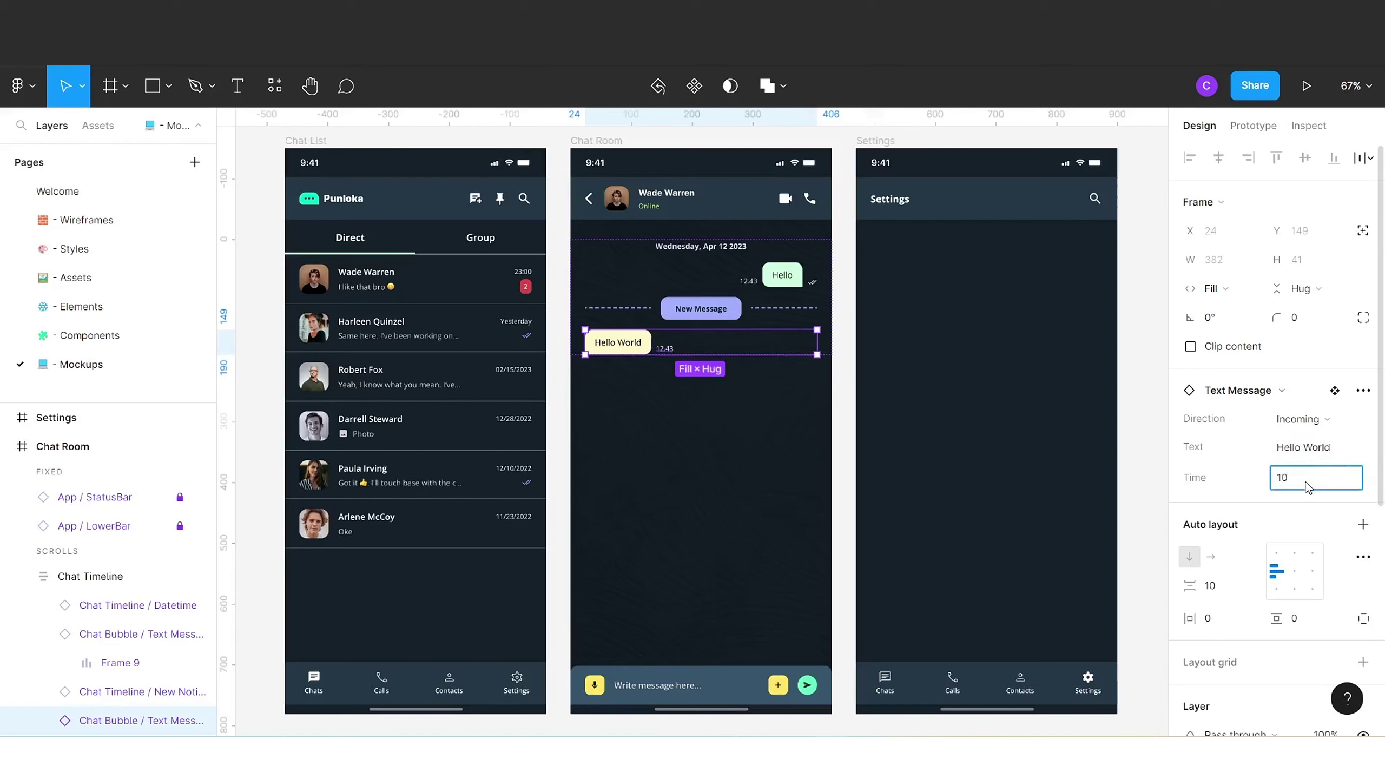
{"action": "type", "text": "10.21"}
{"action": "left_click", "coordinate": [847, 479]}
- Duplicate the date label to just below the New Message notification and set the copy's Datetime to Today
{"action": "left_click", "coordinate": [711, 281]}
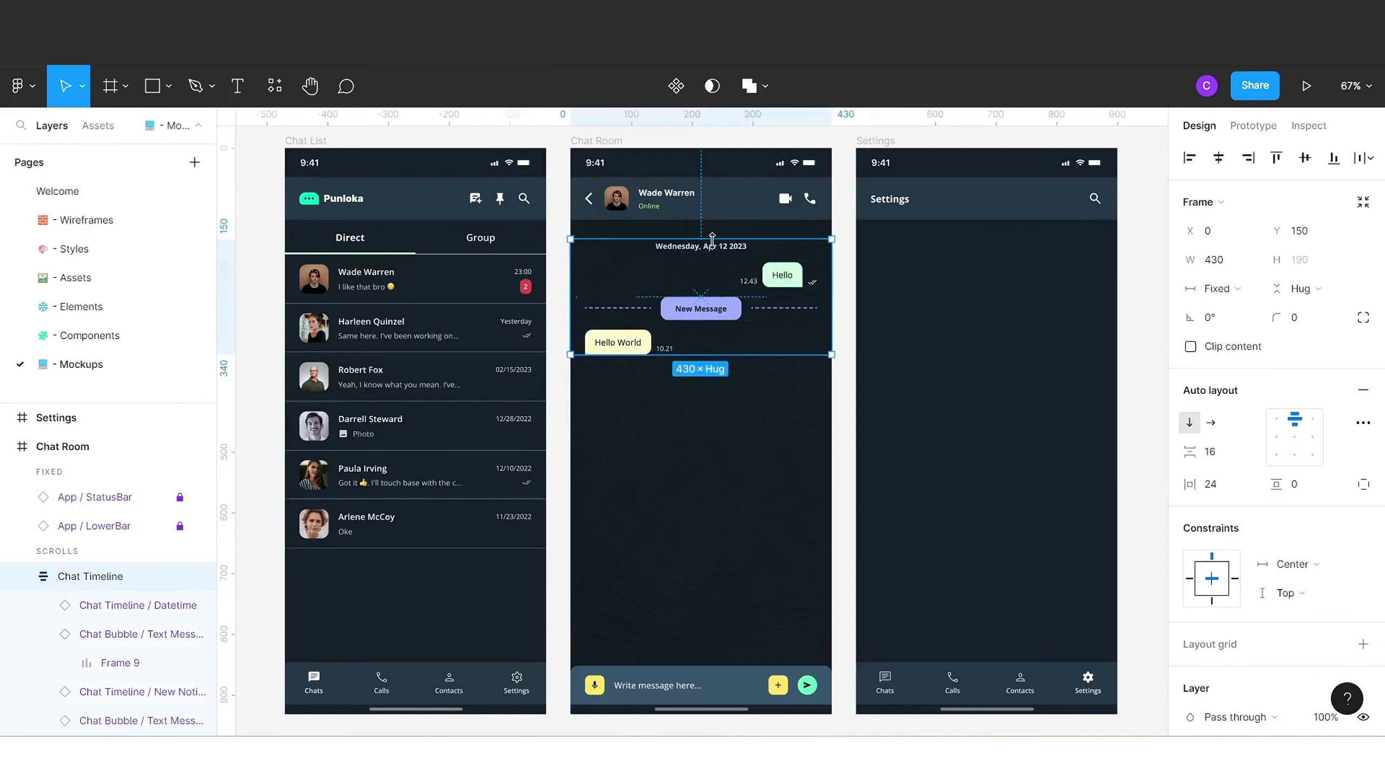
{"action": "left_click", "coordinate": [713, 245]}
{"action": "key", "text": "ctrl+d"}
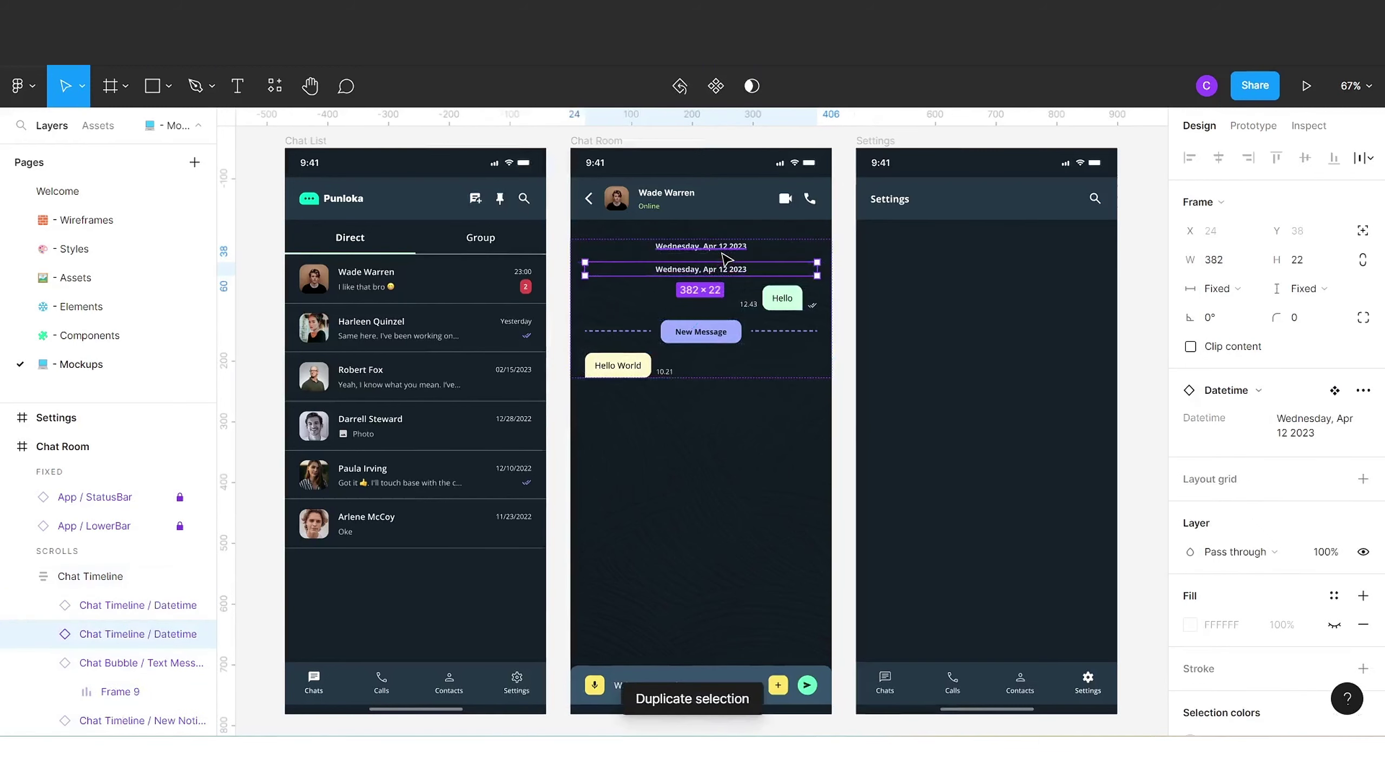
{"action": "key", "text": "Down"}
{"action": "key", "text": "Down"}
{"action": "left_click", "coordinate": [1311, 420]}
{"action": "type", "text": "Today"}
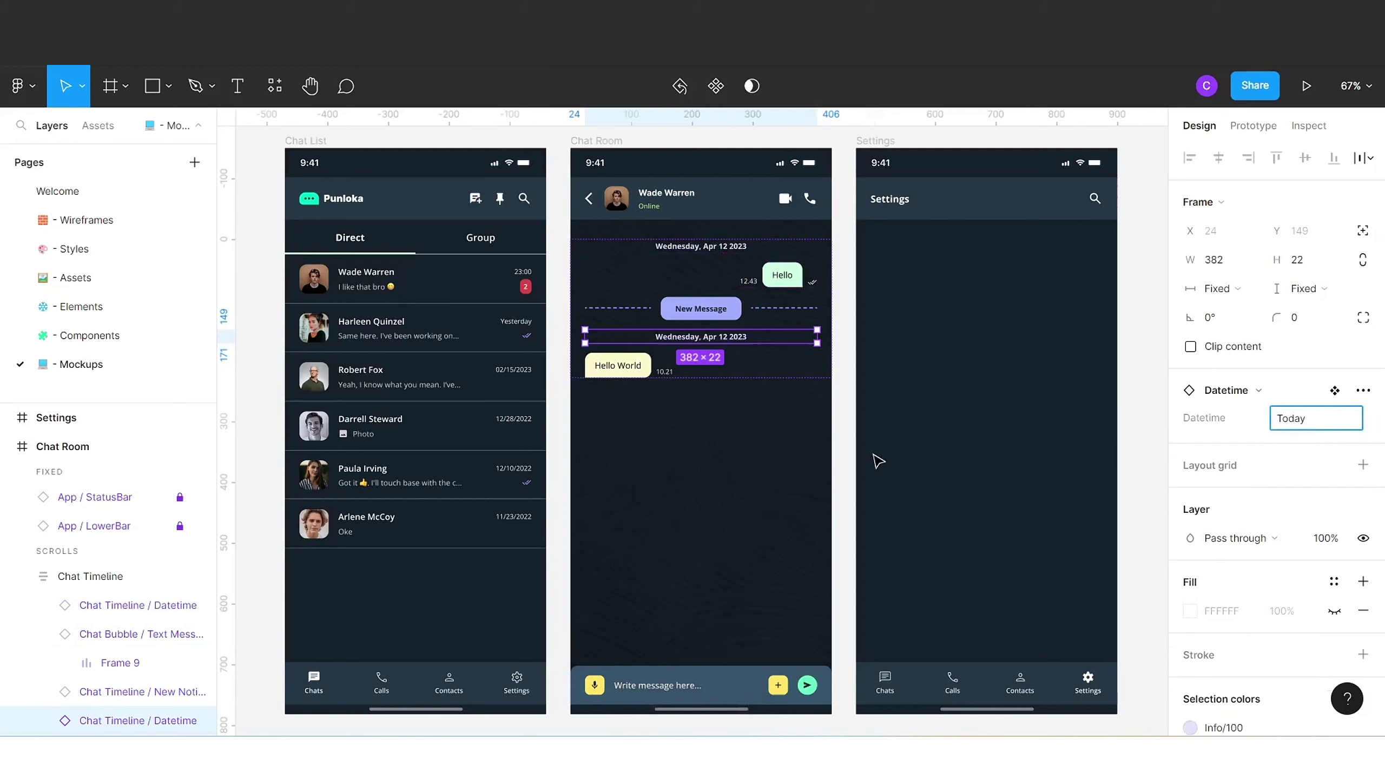
{"action": "left_click", "coordinate": [806, 482]}
- Duplicate the outgoing Hello bubble directly beneath the original, above the New Message notification
{"action": "left_click", "coordinate": [796, 278]}
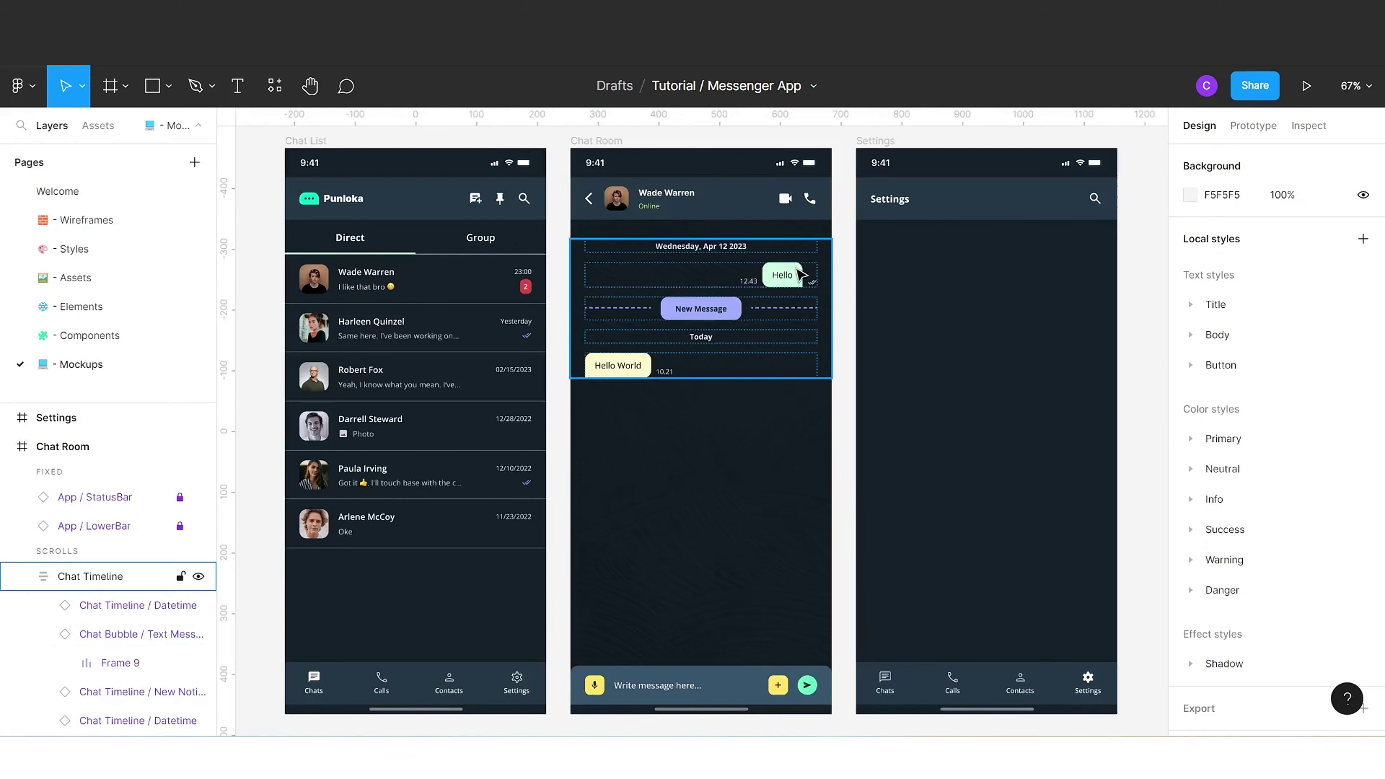
{"action": "double_click", "coordinate": [796, 279]}
{"action": "key", "text": "ctrl+d"}
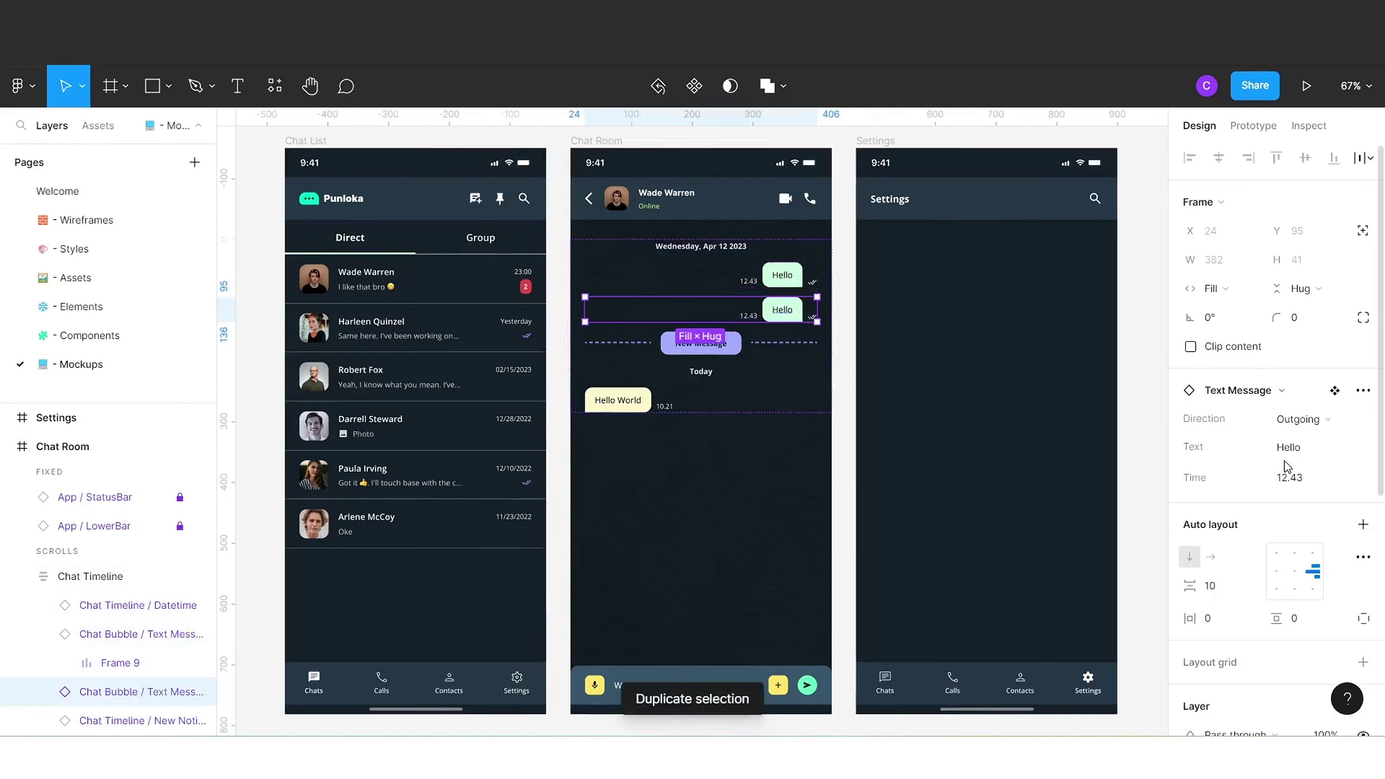
{"action": "left_click", "coordinate": [788, 352]}
{"action": "scroll", "coordinate": [815, 323], "scroll_direction": "up", "scroll_amount": 3}
{"action": "left_click", "coordinate": [814, 318]}
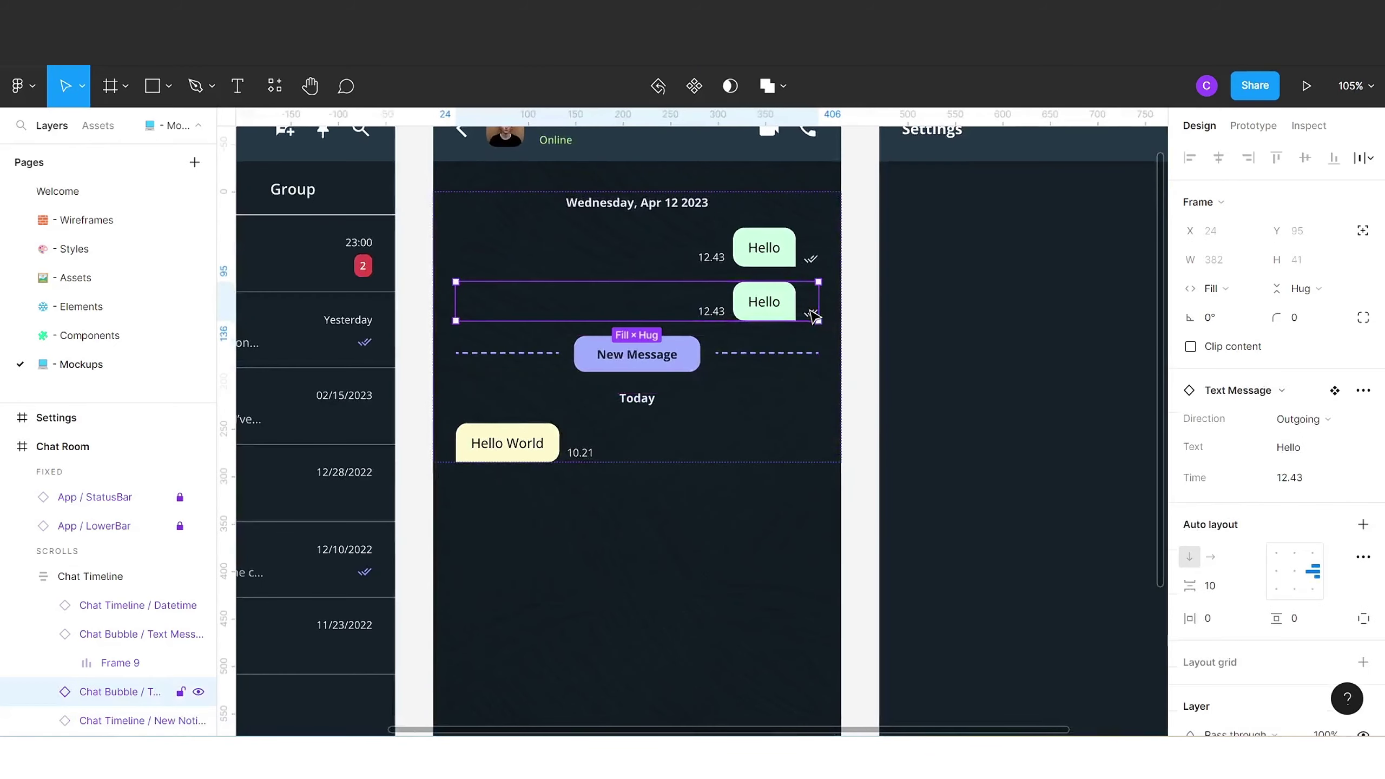
- On the Components page, create an instance swap property named Status from the outgoing text bubble's Received icon
{"action": "left_click", "coordinate": [82, 335]}
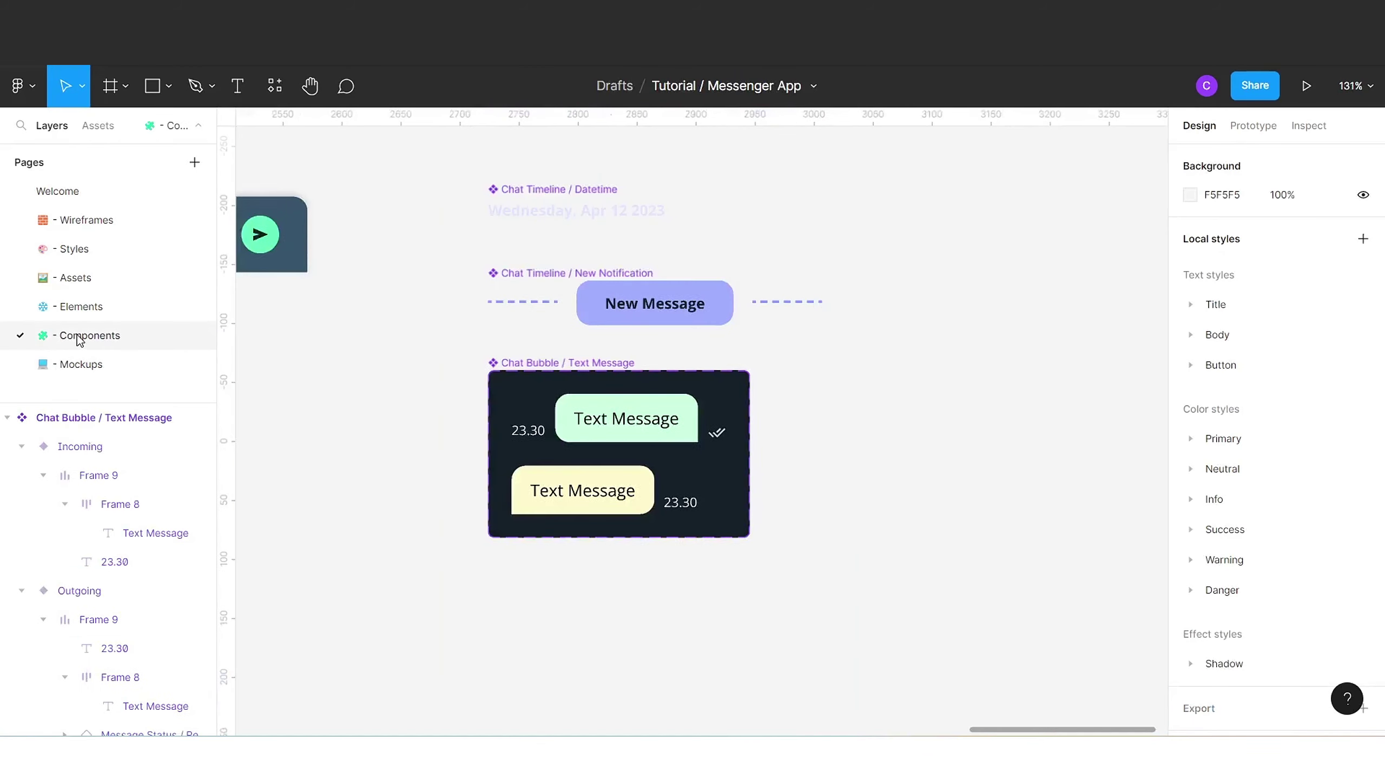
{"action": "left_click", "coordinate": [717, 437]}
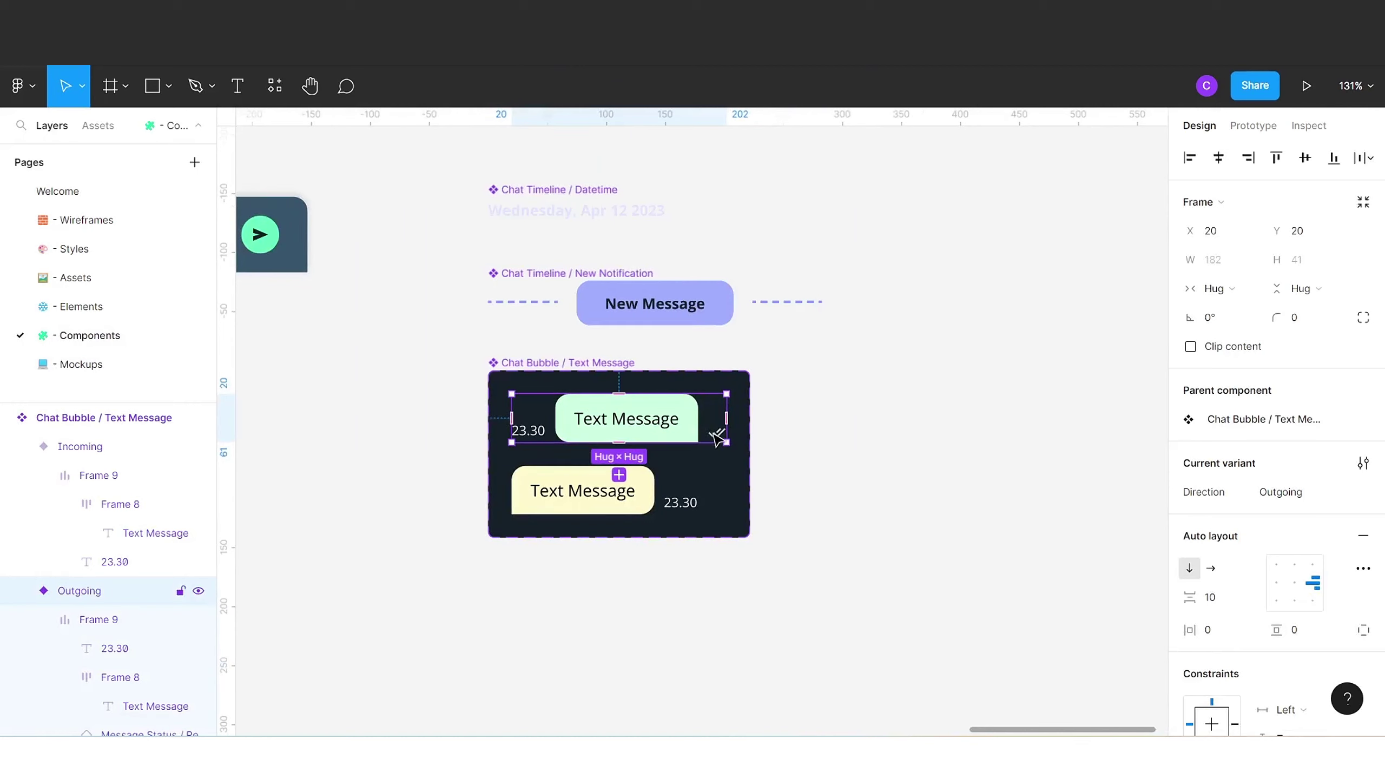
{"action": "left_click", "coordinate": [717, 437]}
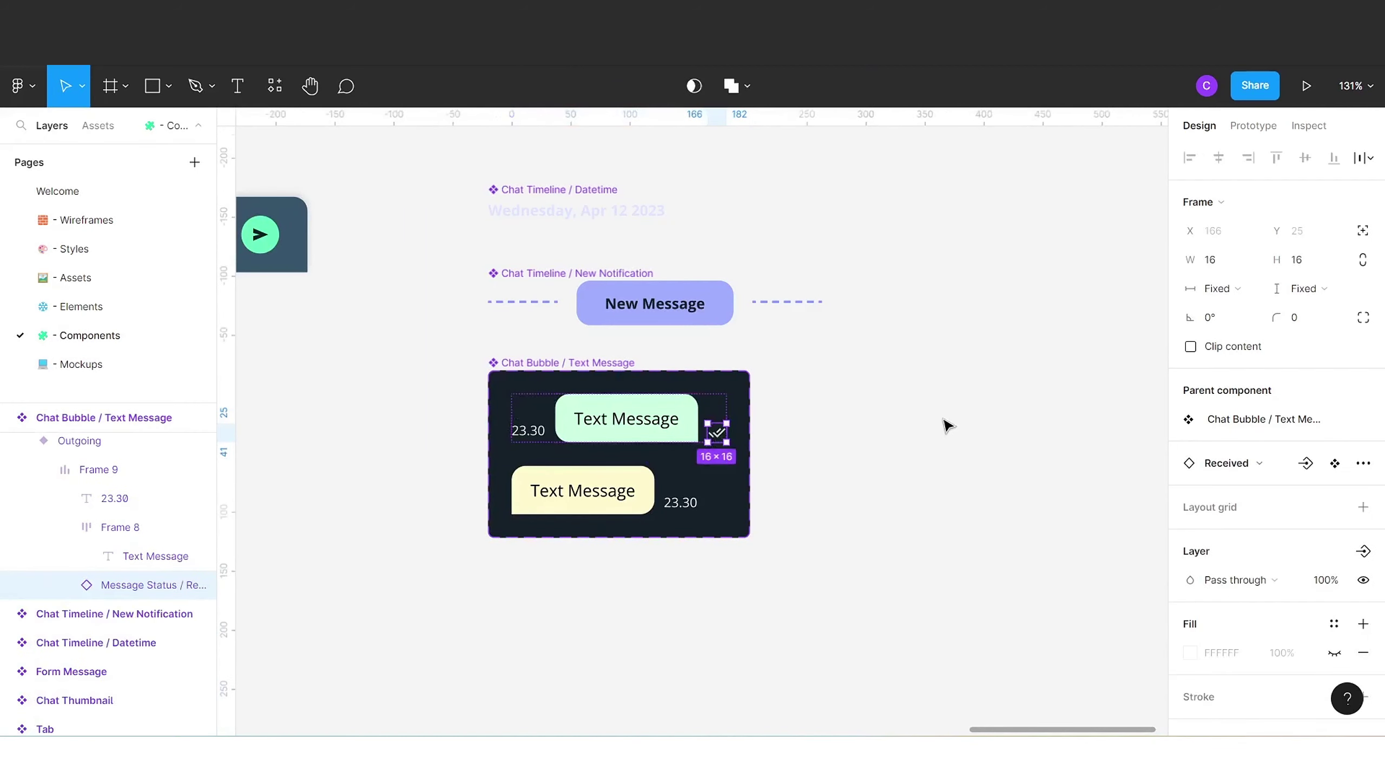
{"action": "left_click", "coordinate": [1306, 463]}
{"action": "type", "text": "Status"}
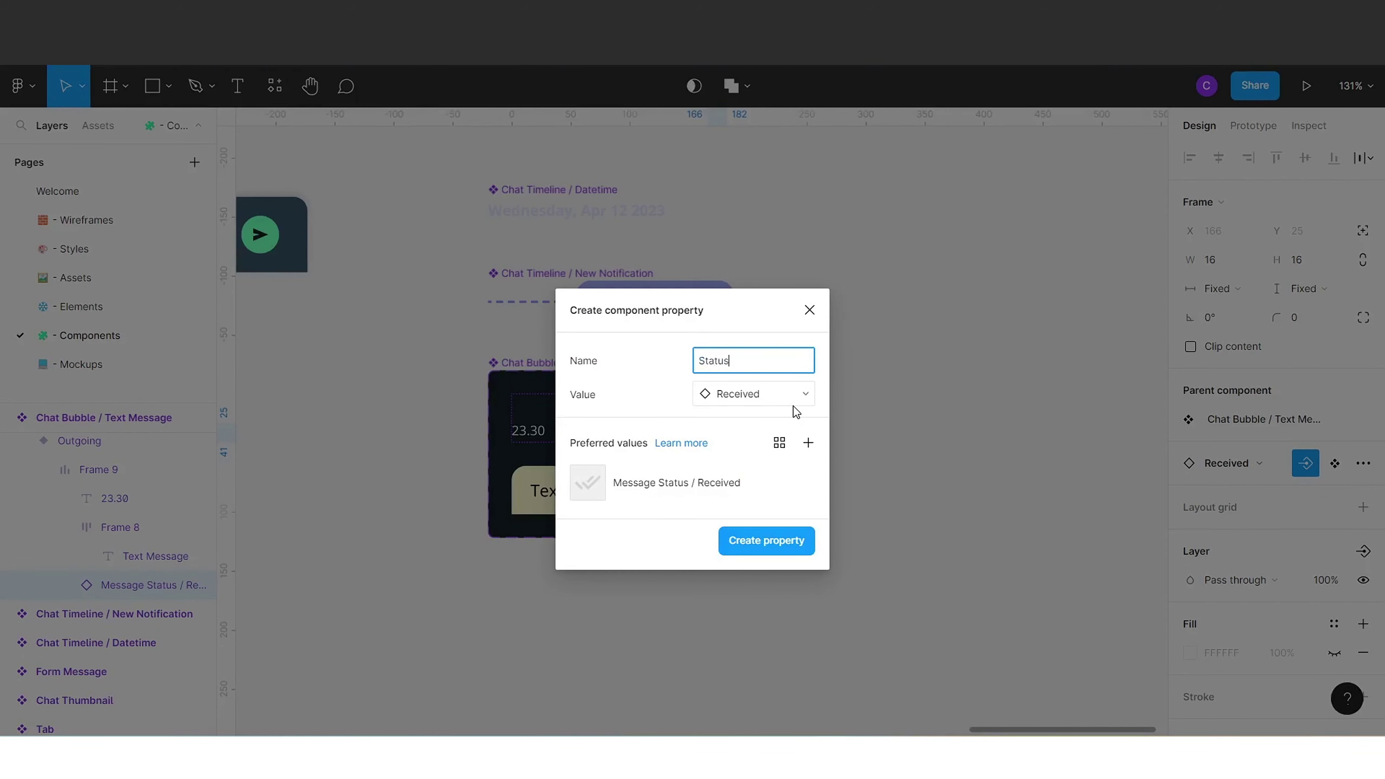
{"action": "left_click", "coordinate": [746, 538]}
{"action": "left_click", "coordinate": [600, 362]}
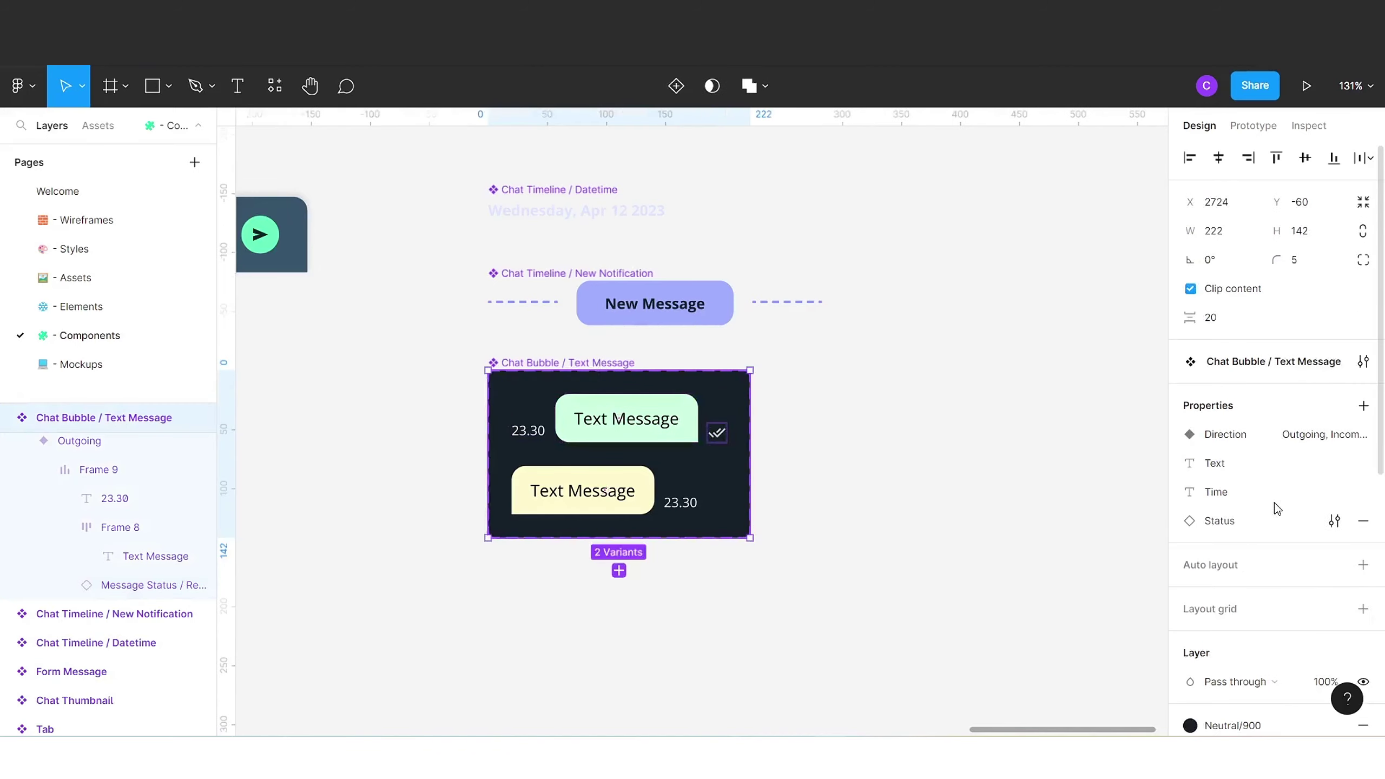
{"action": "left_click", "coordinate": [571, 501]}
- Back on the Mockups page, set the first outgoing Hello bubble's Status to Read
{"action": "left_click", "coordinate": [81, 364]}
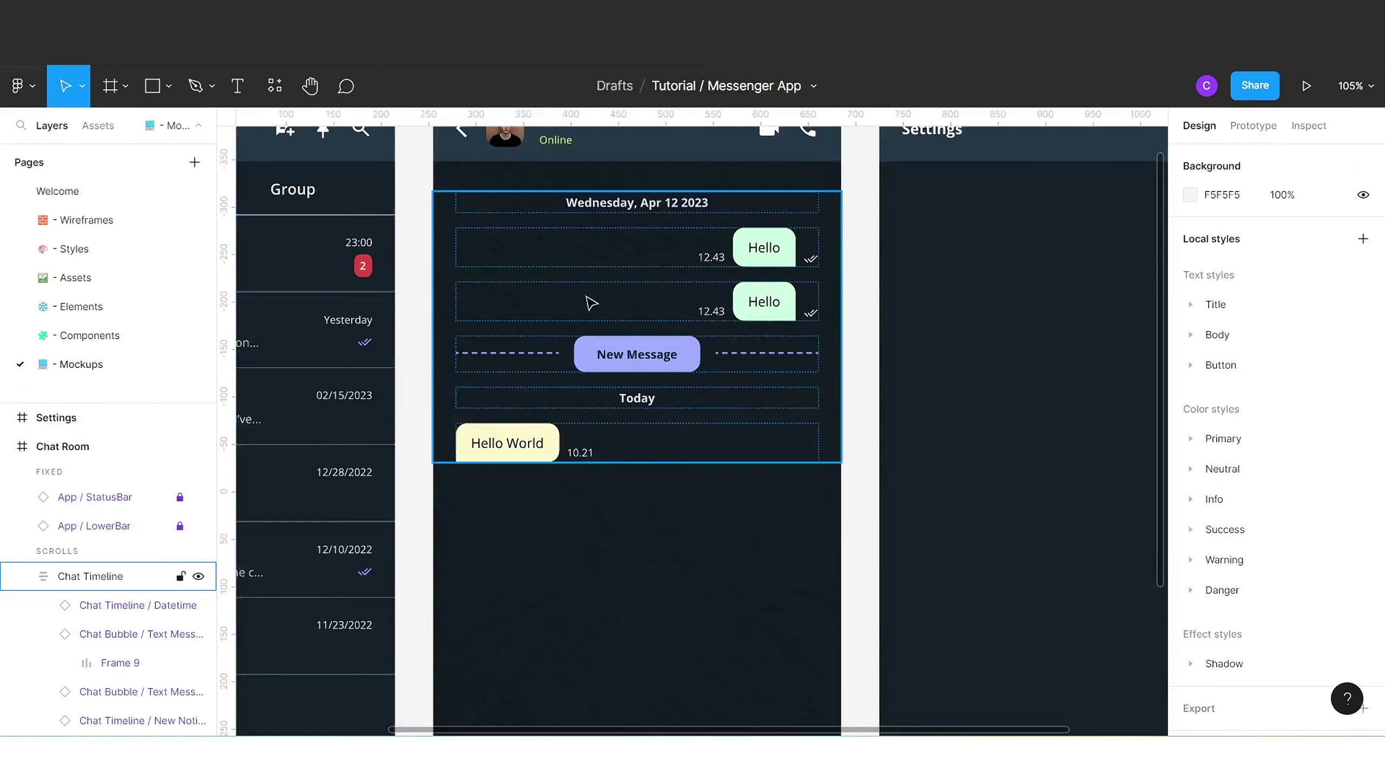
{"action": "left_click", "coordinate": [587, 303]}
{"action": "left_click", "coordinate": [725, 257]}
{"action": "left_click", "coordinate": [681, 444]}
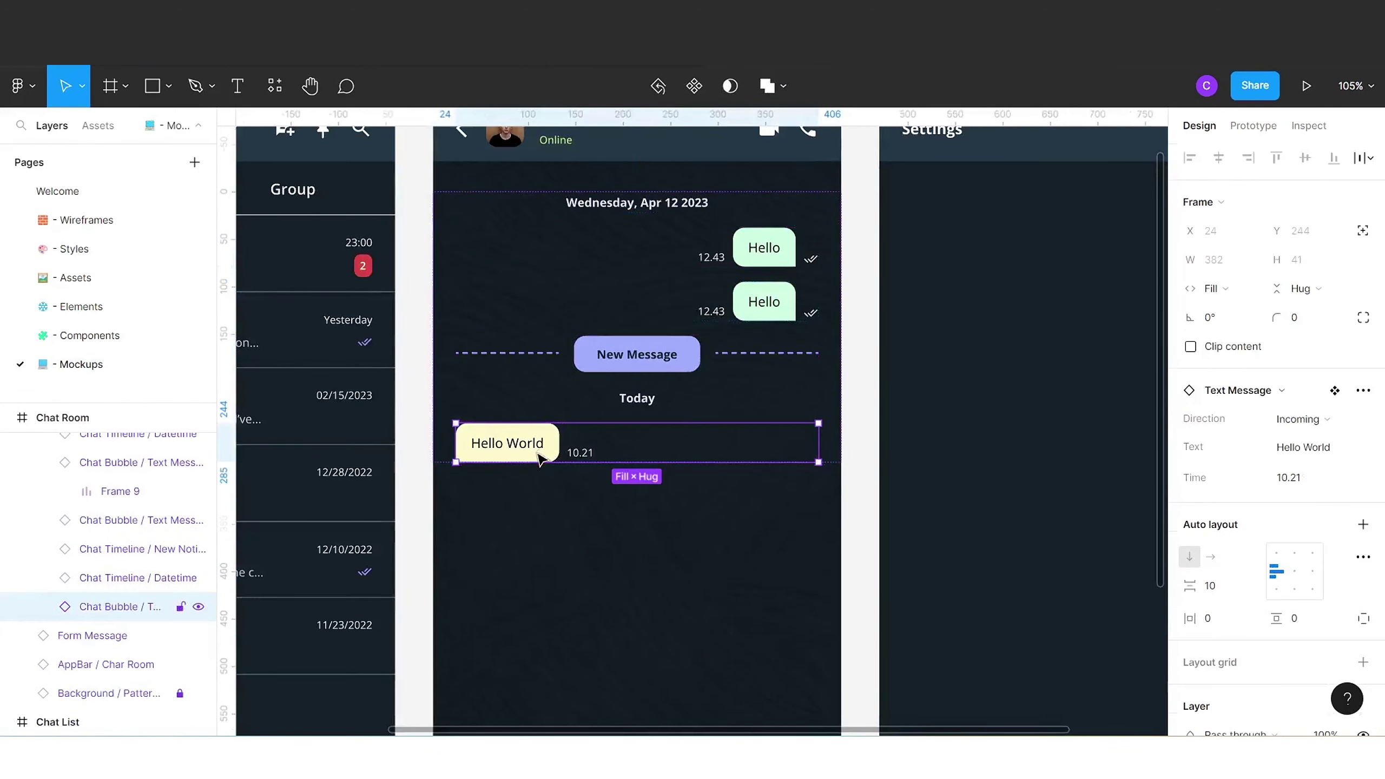
{"action": "left_click", "coordinate": [708, 249]}
{"action": "left_click", "coordinate": [1314, 509]}
{"action": "left_click", "coordinate": [1254, 597]}
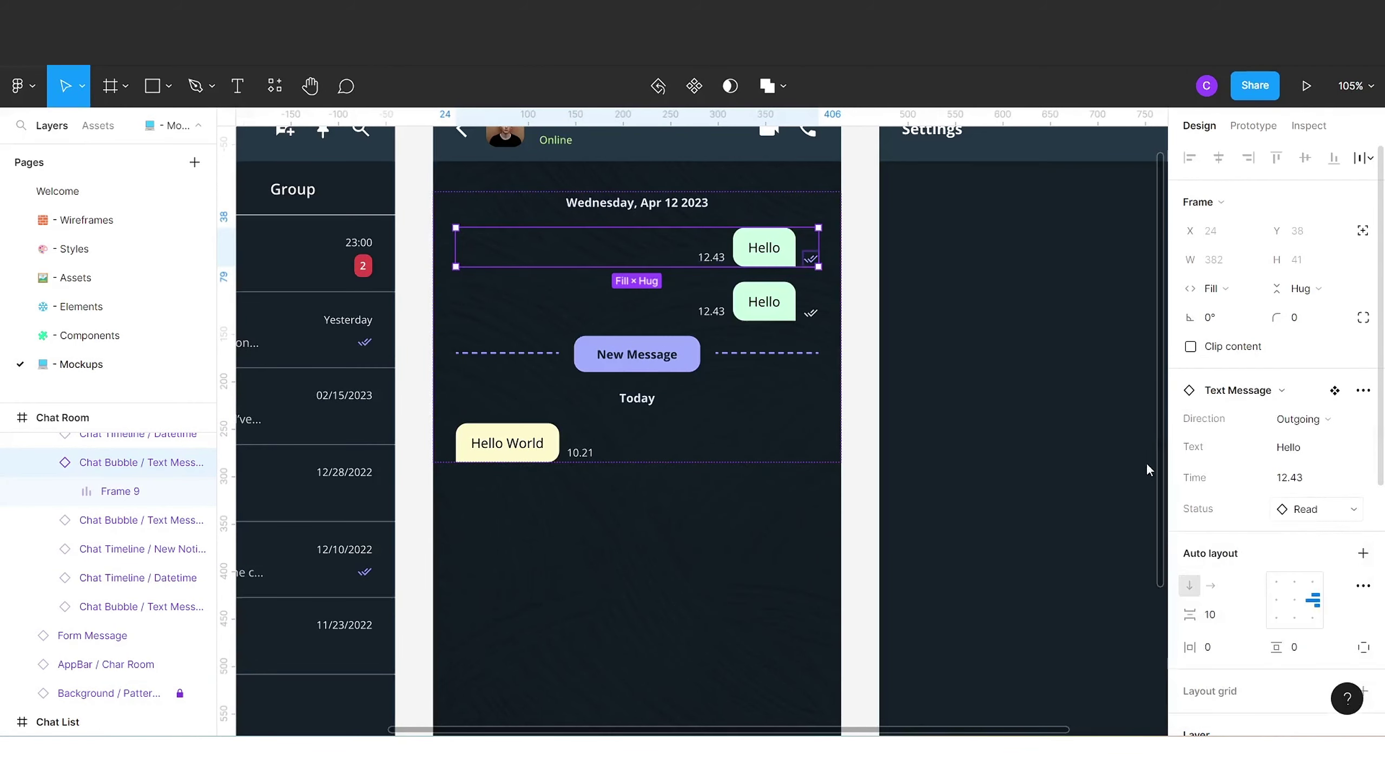
- Set the second outgoing Hello bubble's Status to Read as well
{"action": "key", "text": "Tab"}
{"action": "left_click", "coordinate": [1303, 510]}
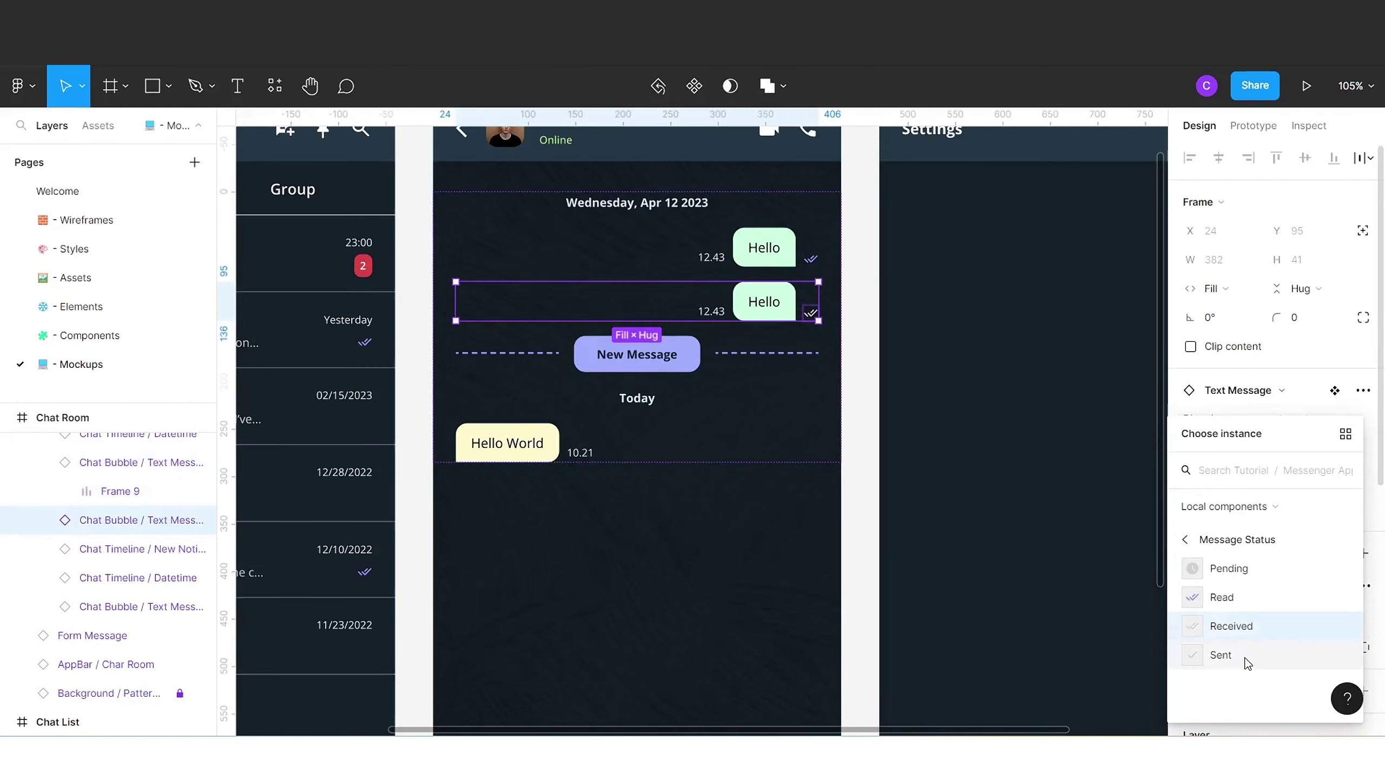
{"action": "key", "text": "Escape"}
{"action": "left_click", "coordinate": [1302, 510]}
{"action": "left_click", "coordinate": [1287, 541]}
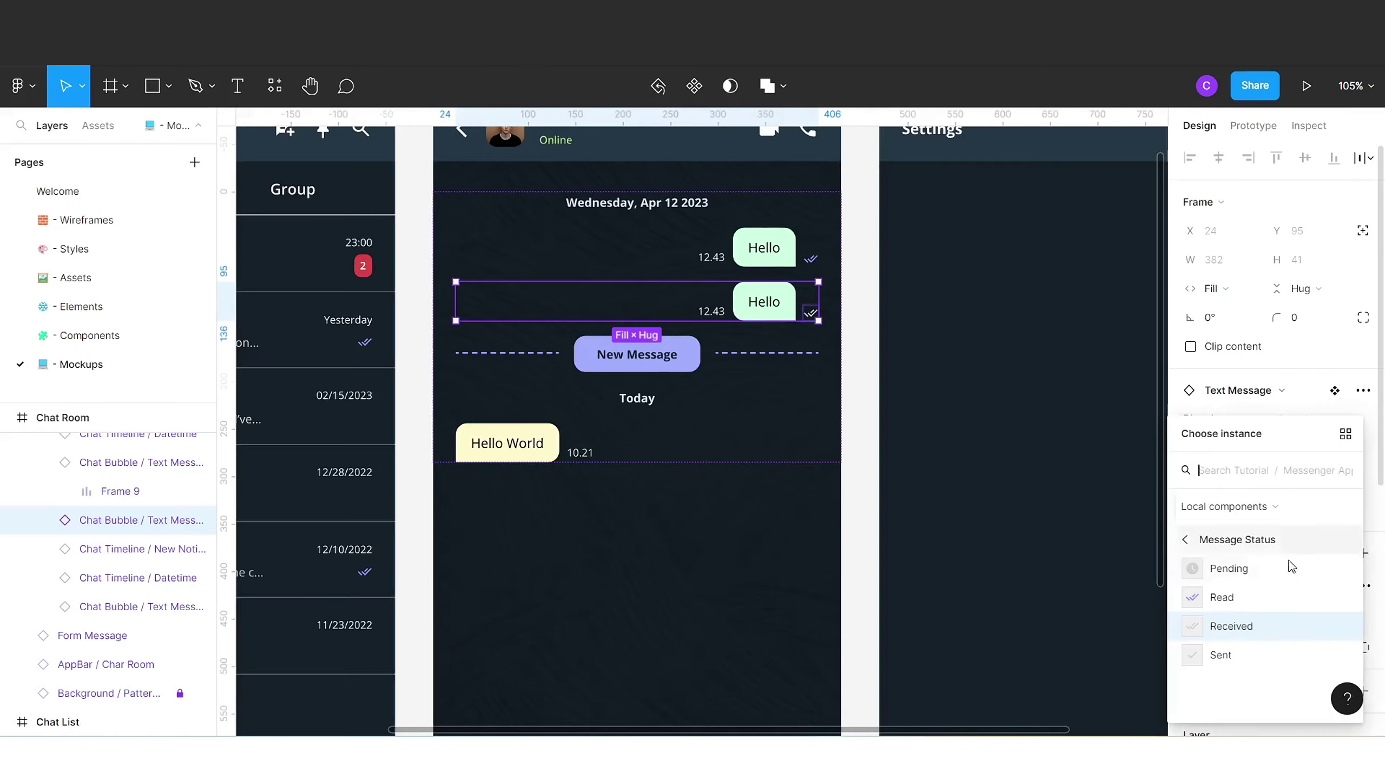
{"action": "left_click", "coordinate": [1246, 600]}
{"action": "left_click", "coordinate": [859, 547]}
{"action": "scroll", "coordinate": [860, 548], "scroll_direction": "down", "scroll_amount": 3}
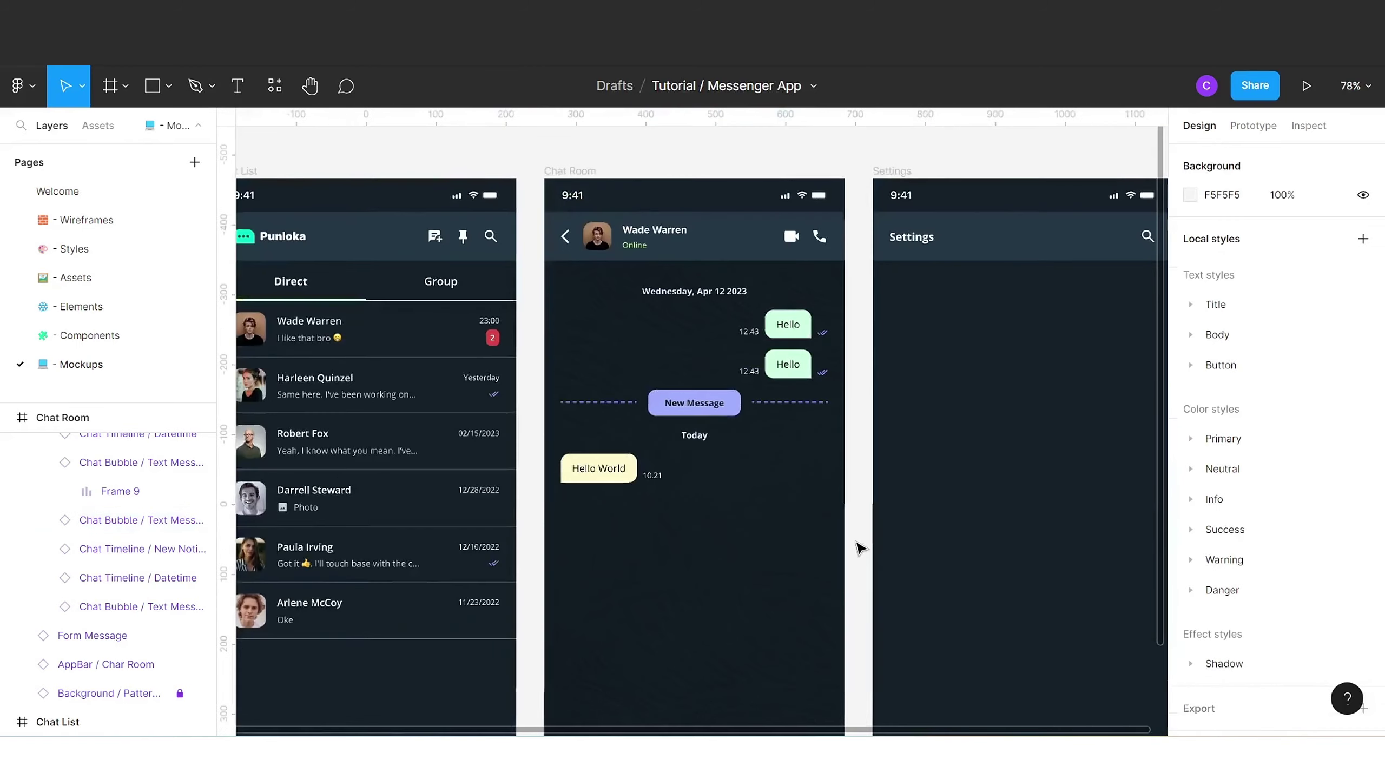
{"action": "scroll", "coordinate": [859, 547], "scroll_direction": "down", "scroll_amount": 2}
{"action": "scroll", "coordinate": [859, 547], "scroll_direction": "down", "scroll_amount": 3}
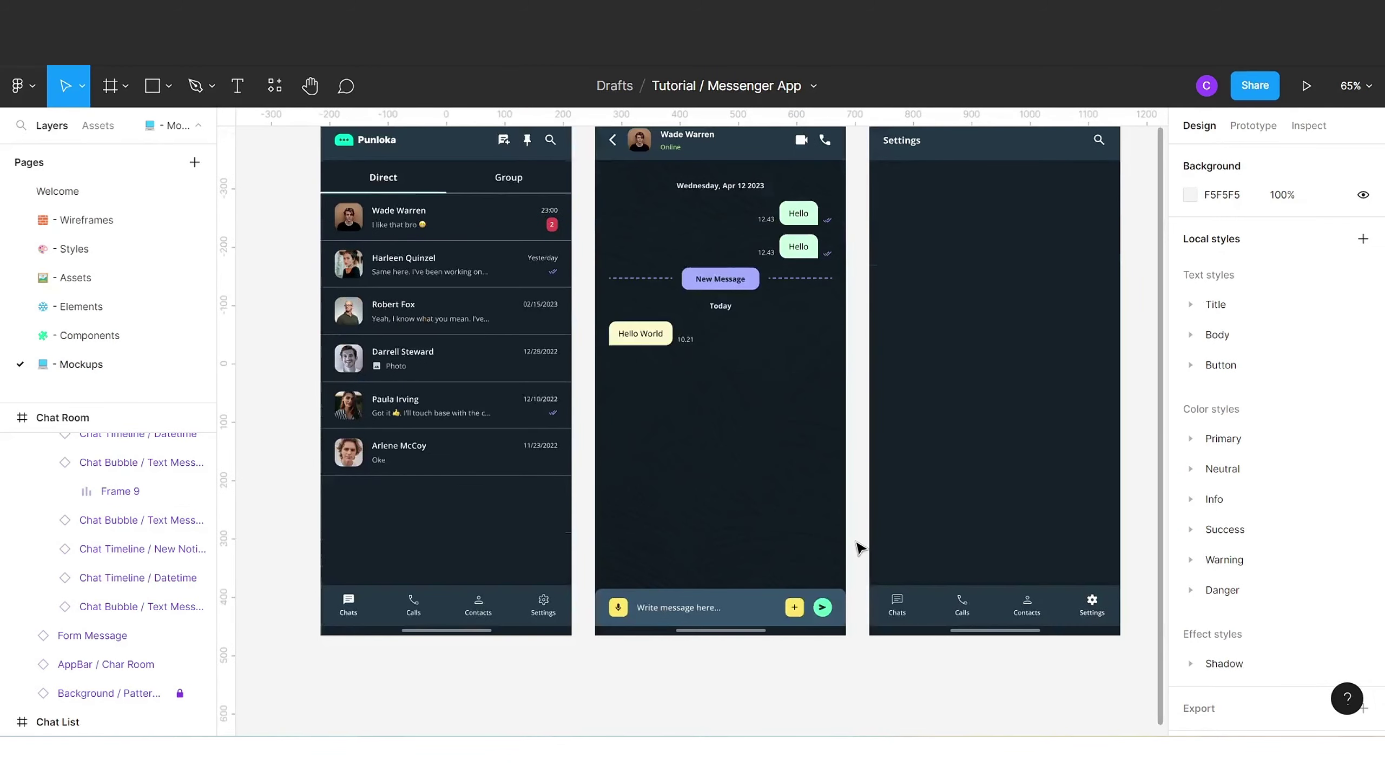
{"action": "scroll", "coordinate": [859, 548], "scroll_direction": "up", "scroll_amount": 1}
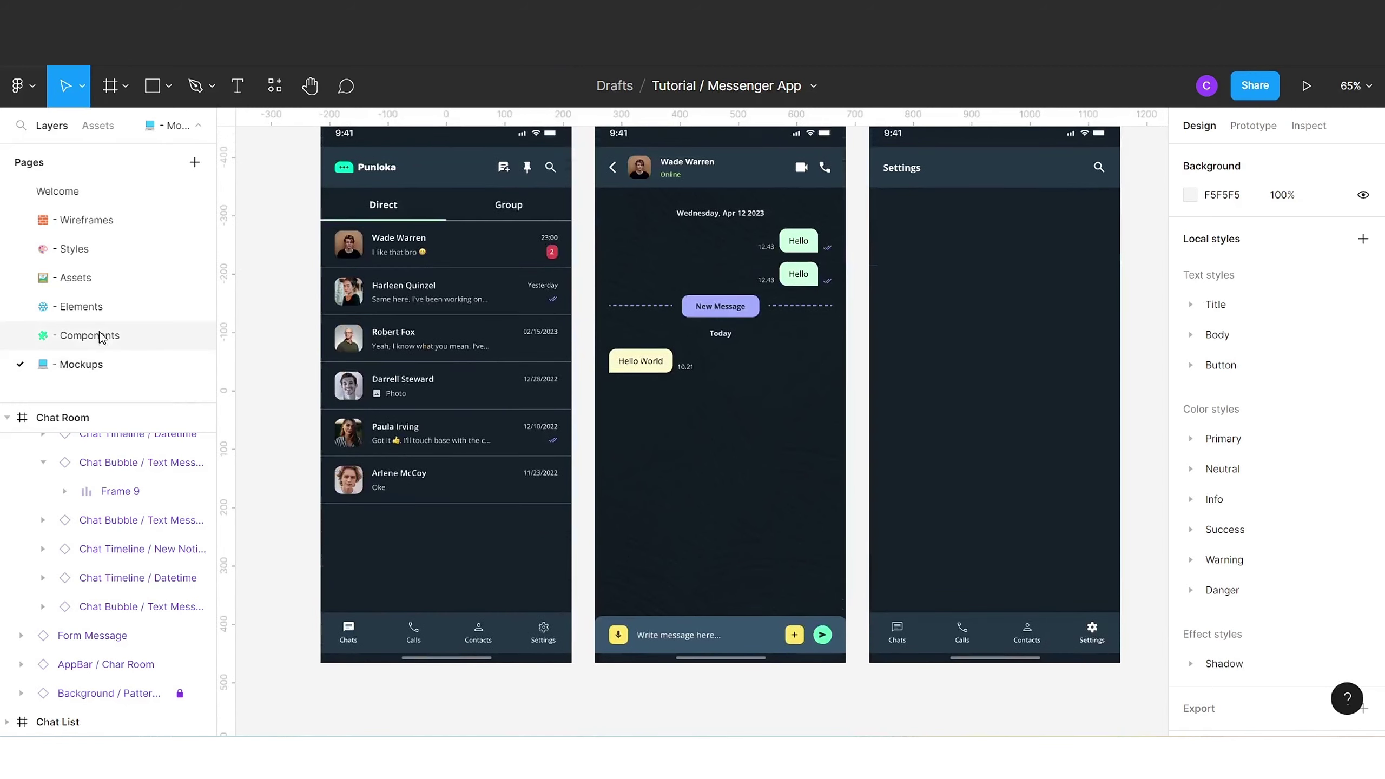